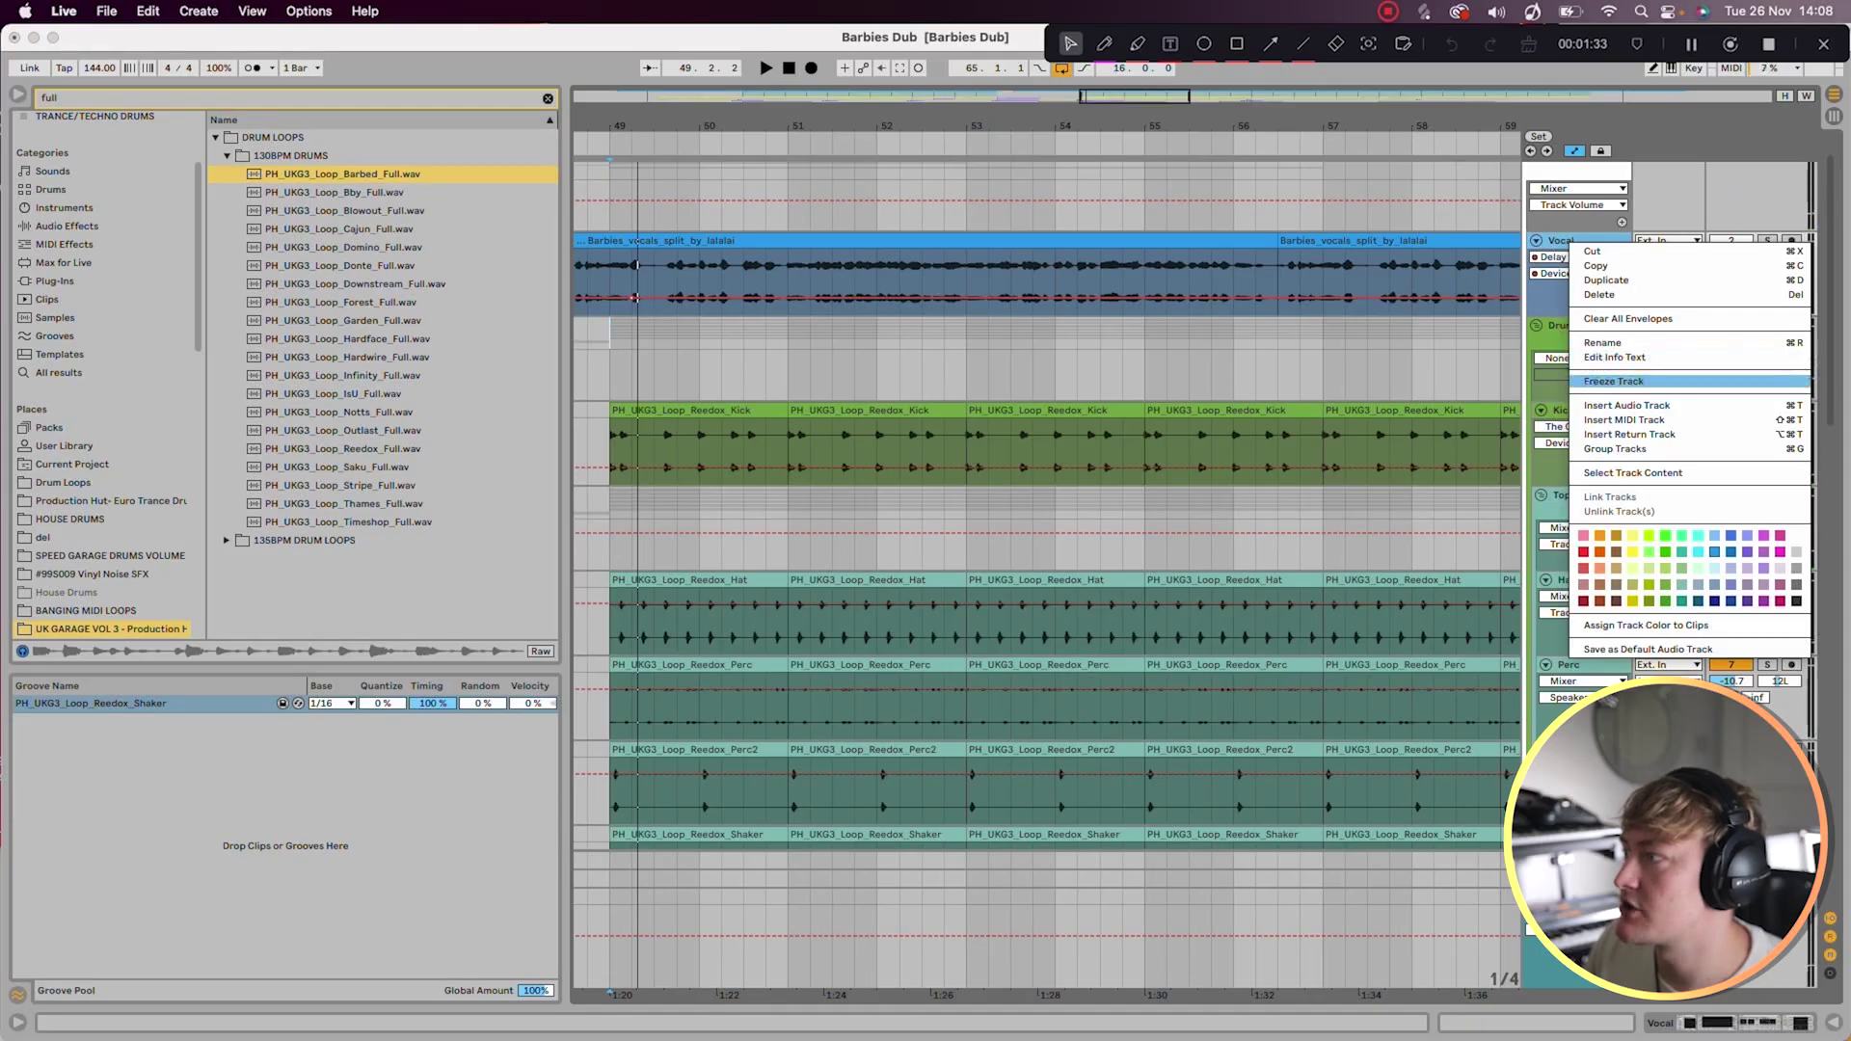
Step: Insert a new audio track directly below the Vocal track and solo it for comparing full drum loops
click(1628, 405)
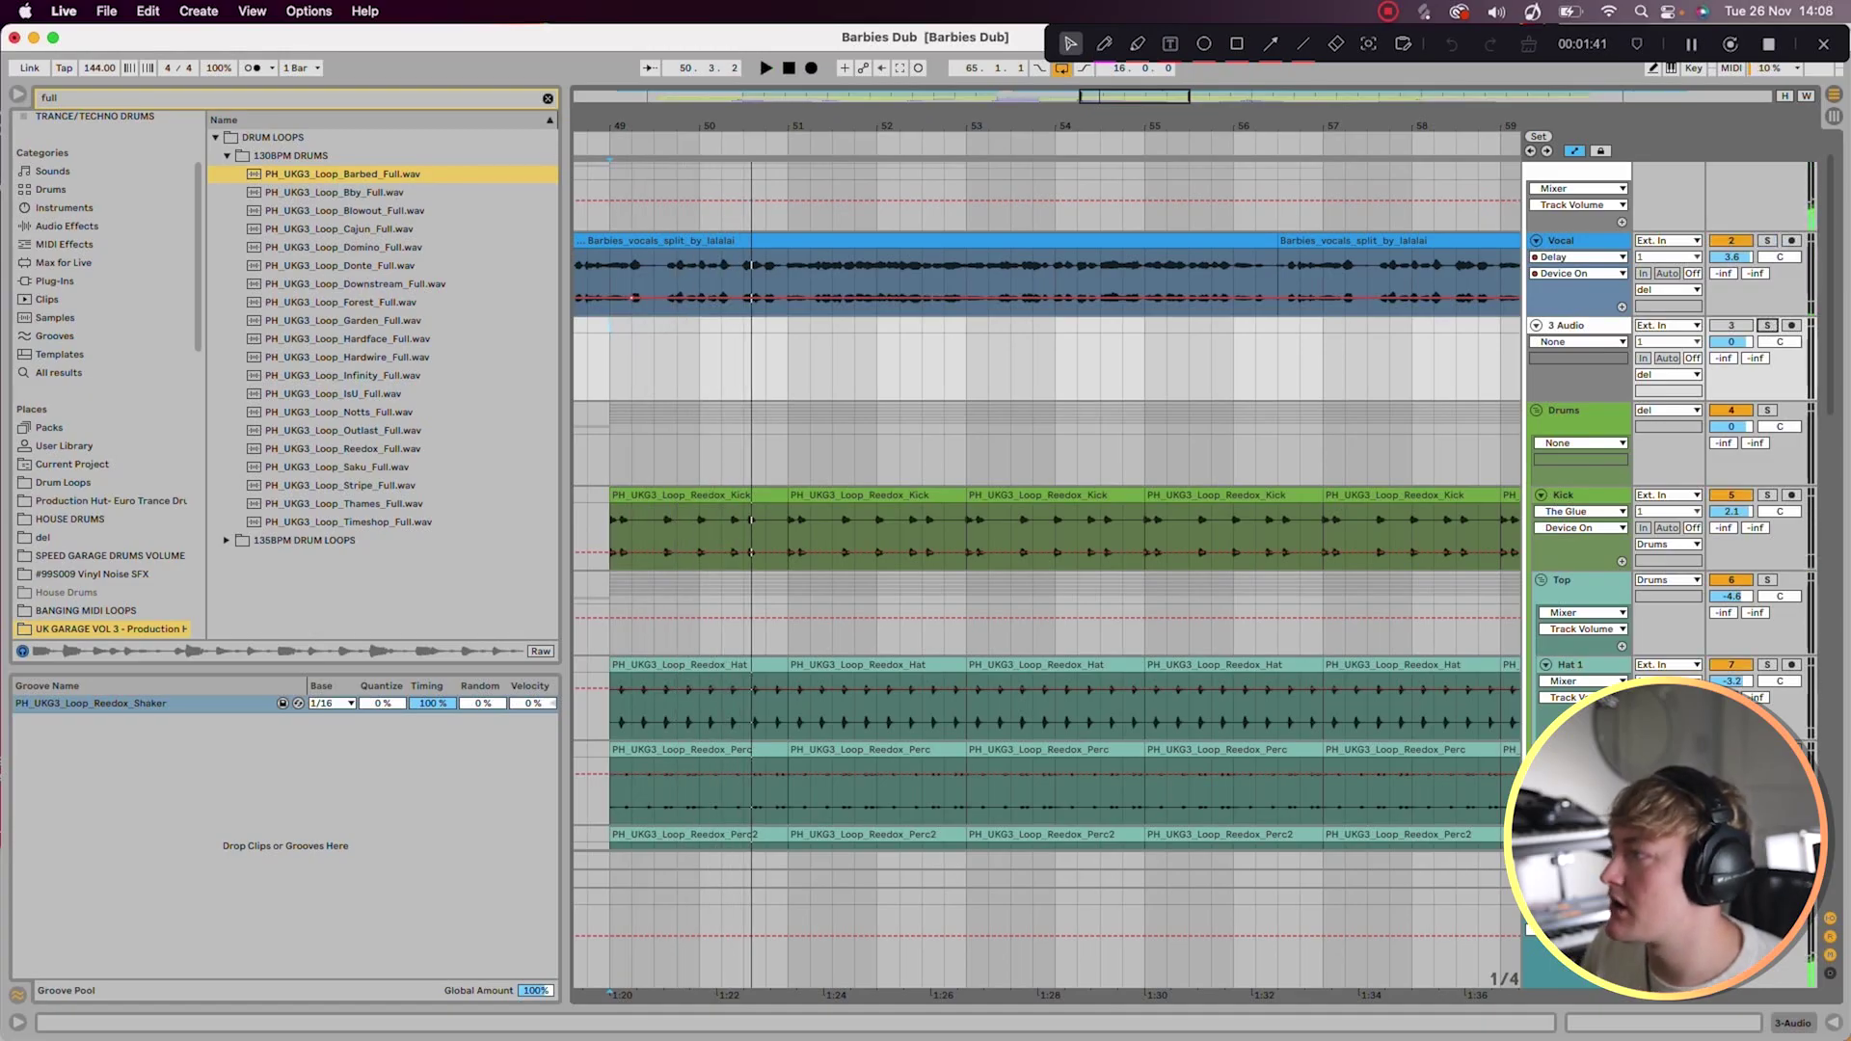
click(1732, 325)
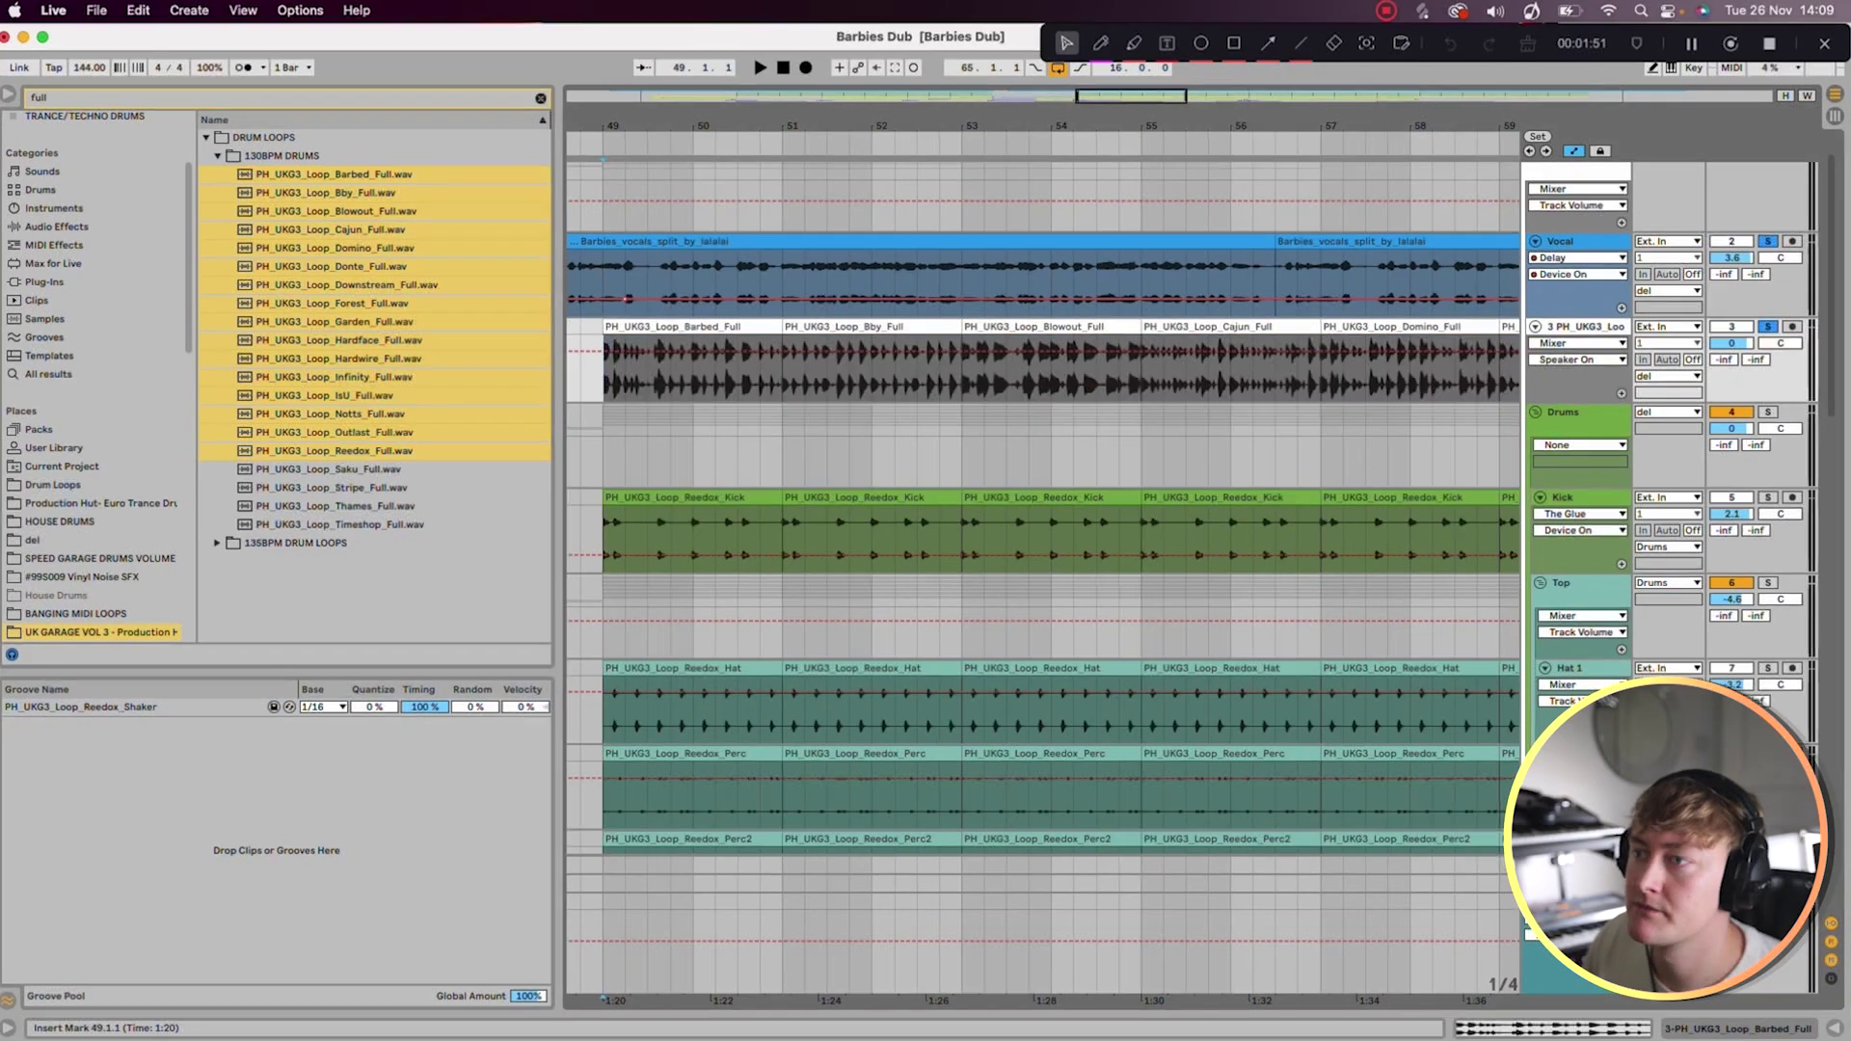
Step: Audition the Barbed, Bby and Blowout full drum loops against the vocal from bar 49
key(space)
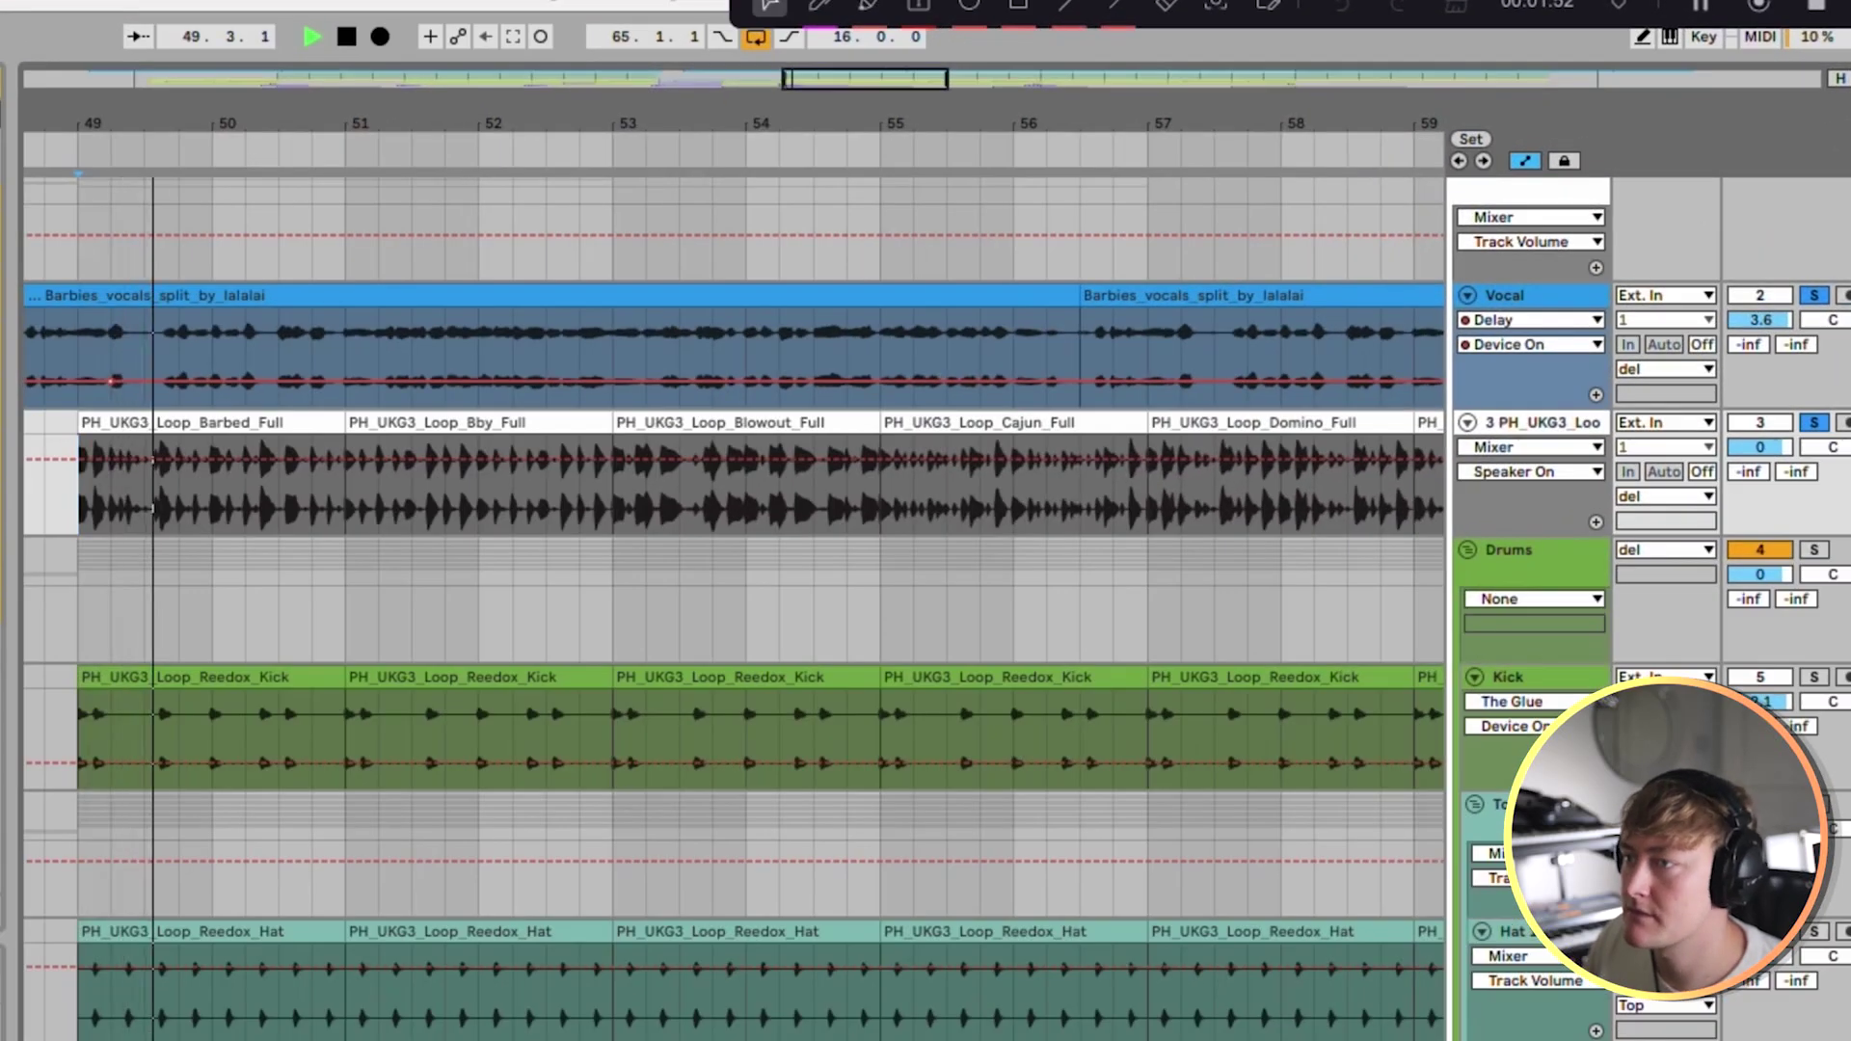
key(space)
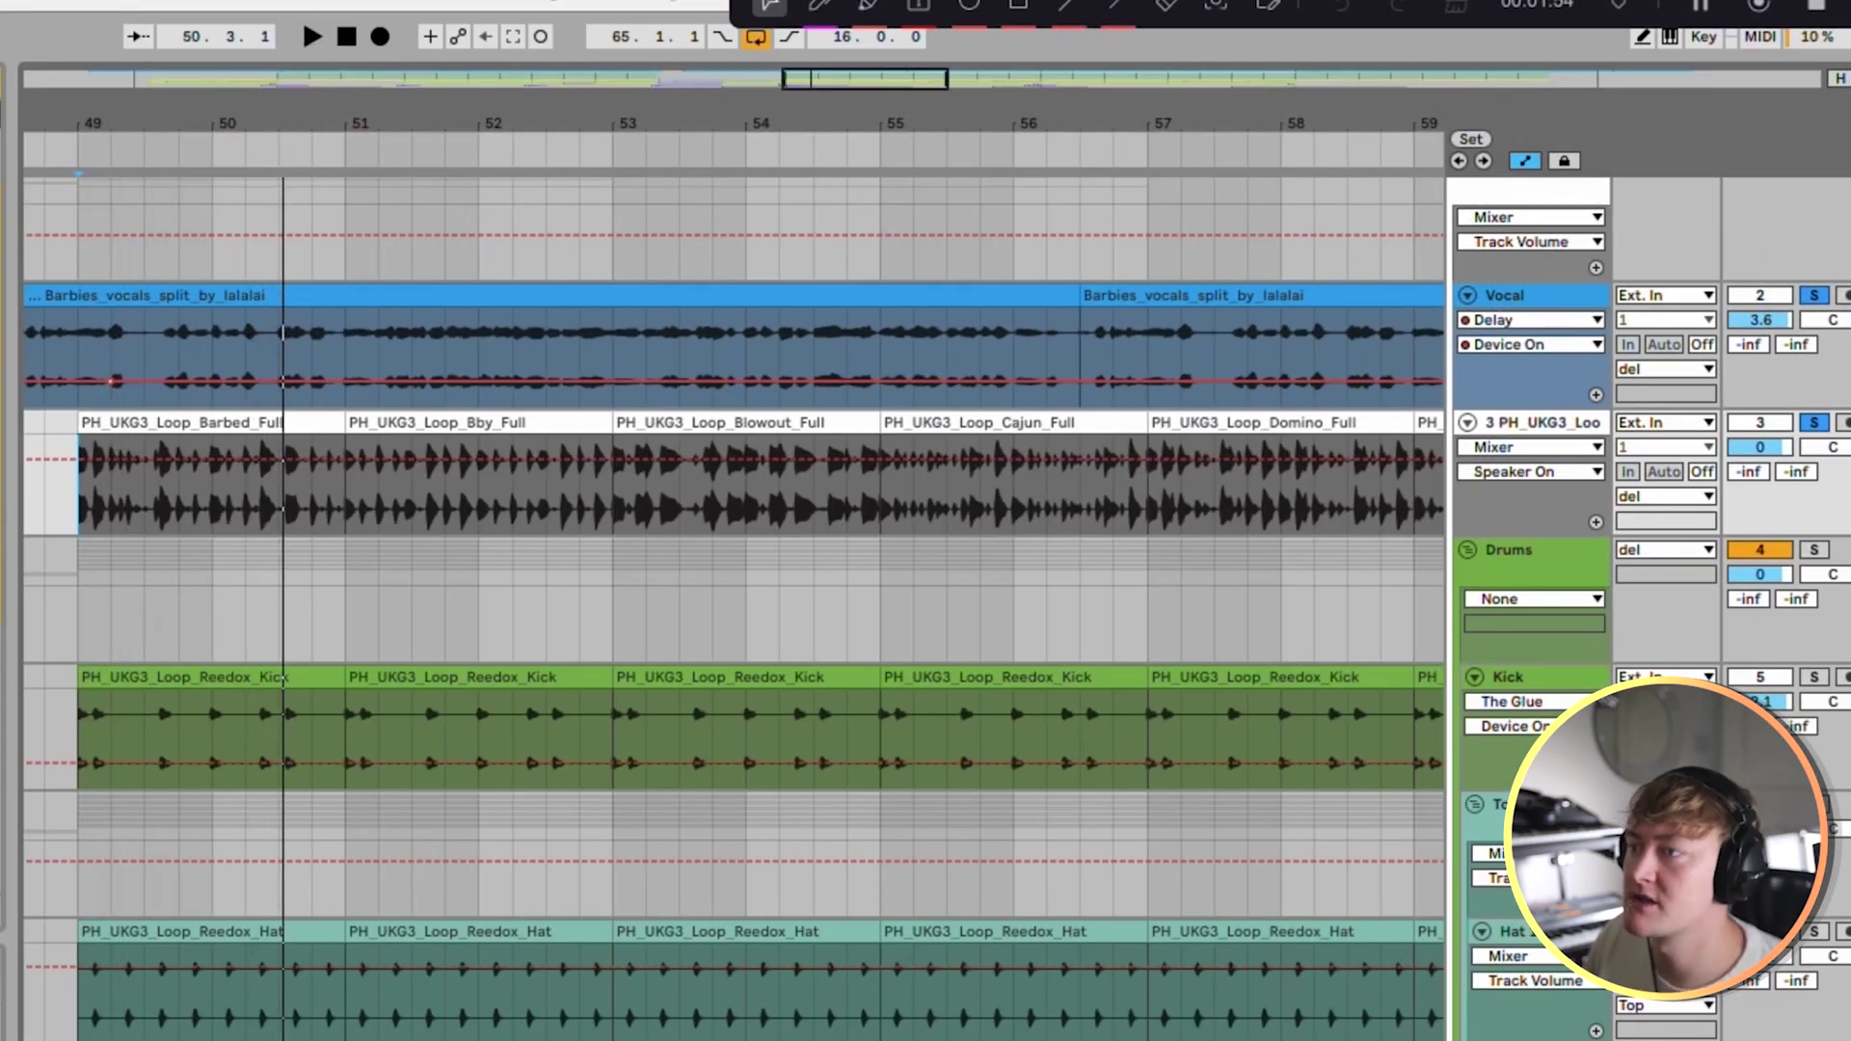
key(space)
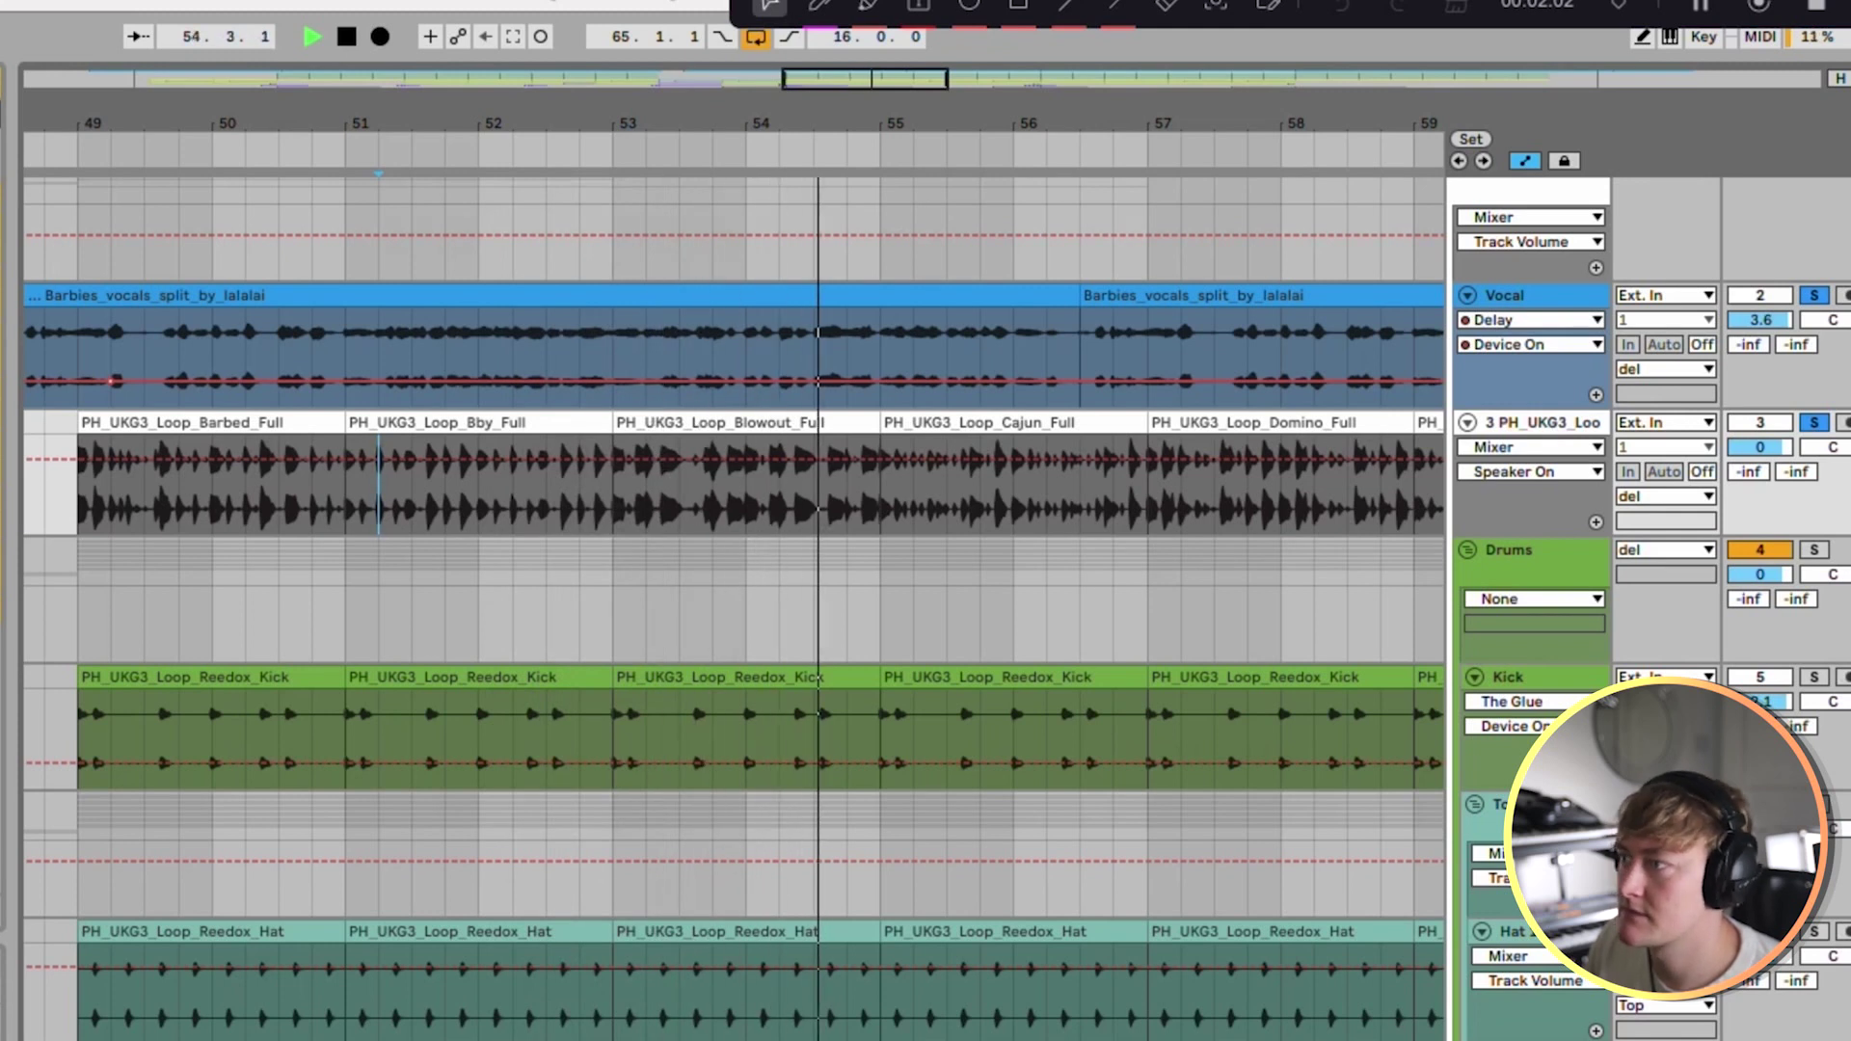
key(space)
Step: Delete the Blowout full loop and close the gap with Cajun at bar 53 and Domino at bar 55, then resume playback
click(779, 422)
key(Delete)
drag(949, 422, 681, 422)
key(space)
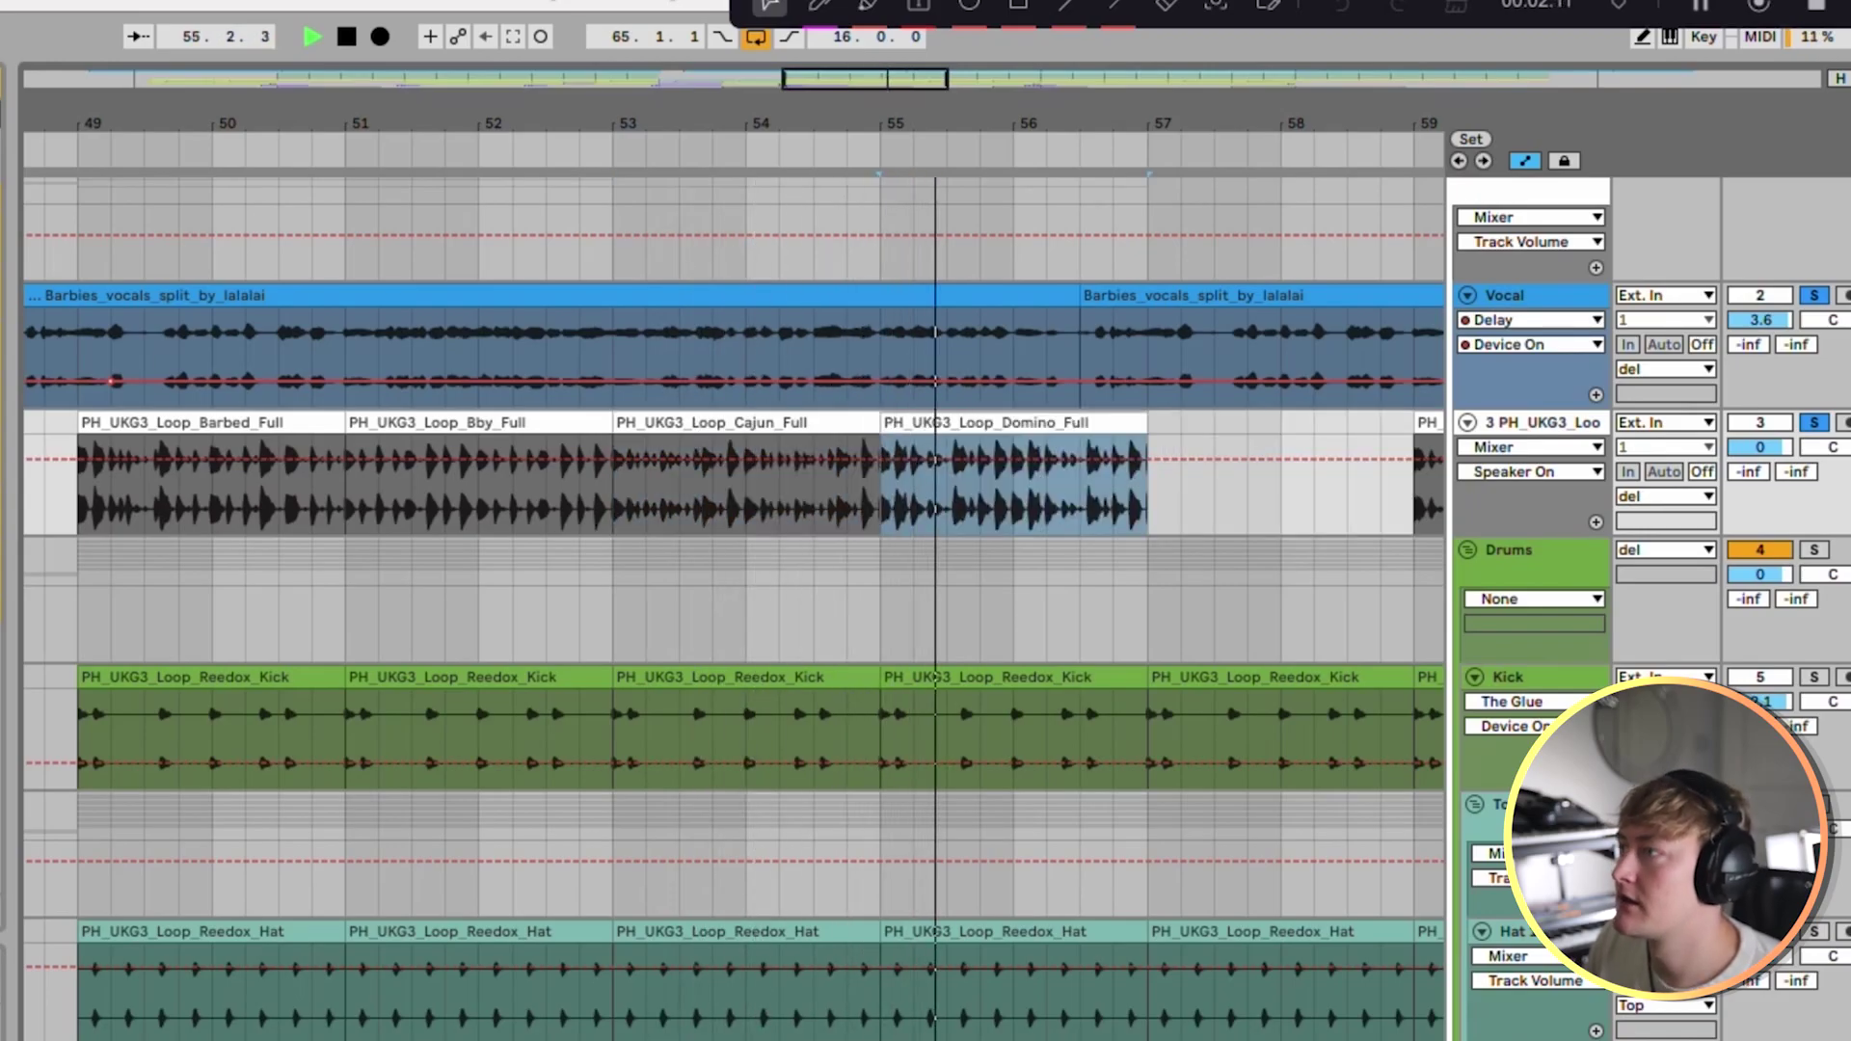
Step: Move the next preferred full loops back to bars 57 and 59, removing the rejected ones, and audition them with the vocal
scroll(846, 424, down, 5)
scroll(846, 424, right, 1)
drag(1013, 422, 886, 422)
drag(1138, 423, 886, 422)
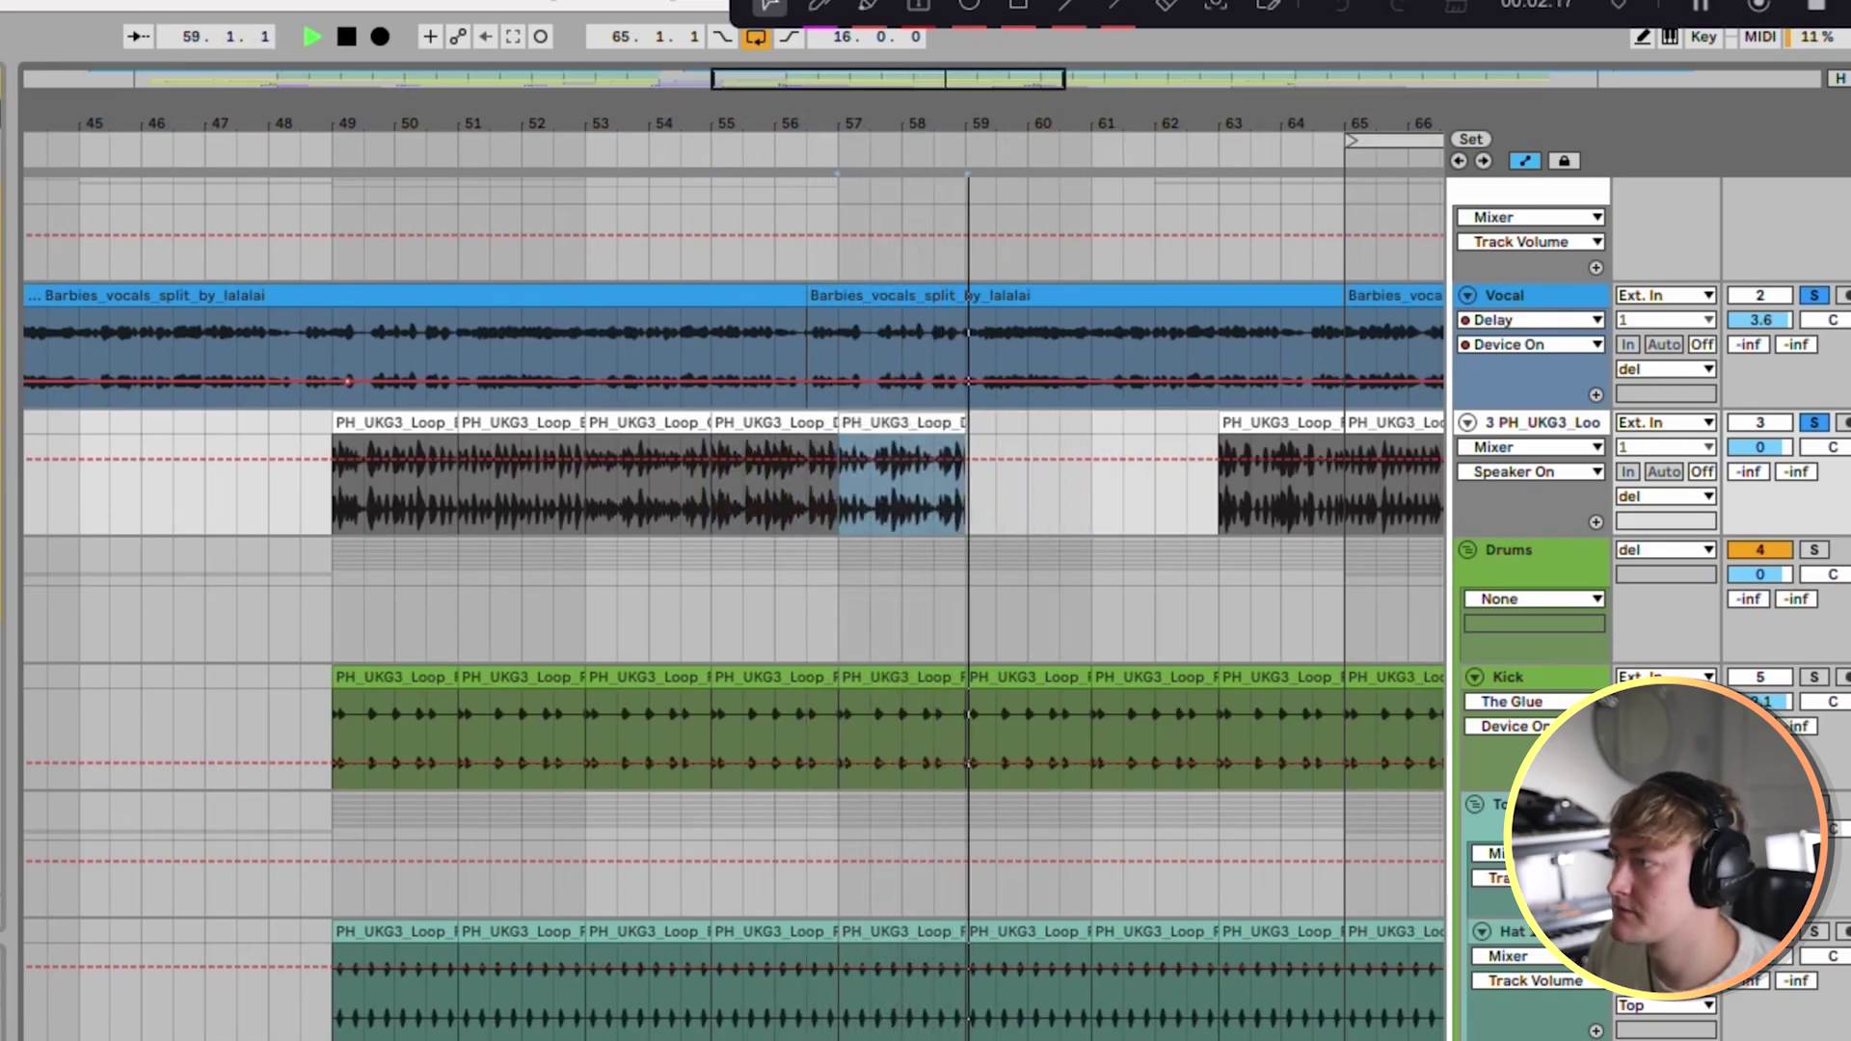
key(super+d)
drag(1267, 422, 1014, 422)
key(space)
key(space)
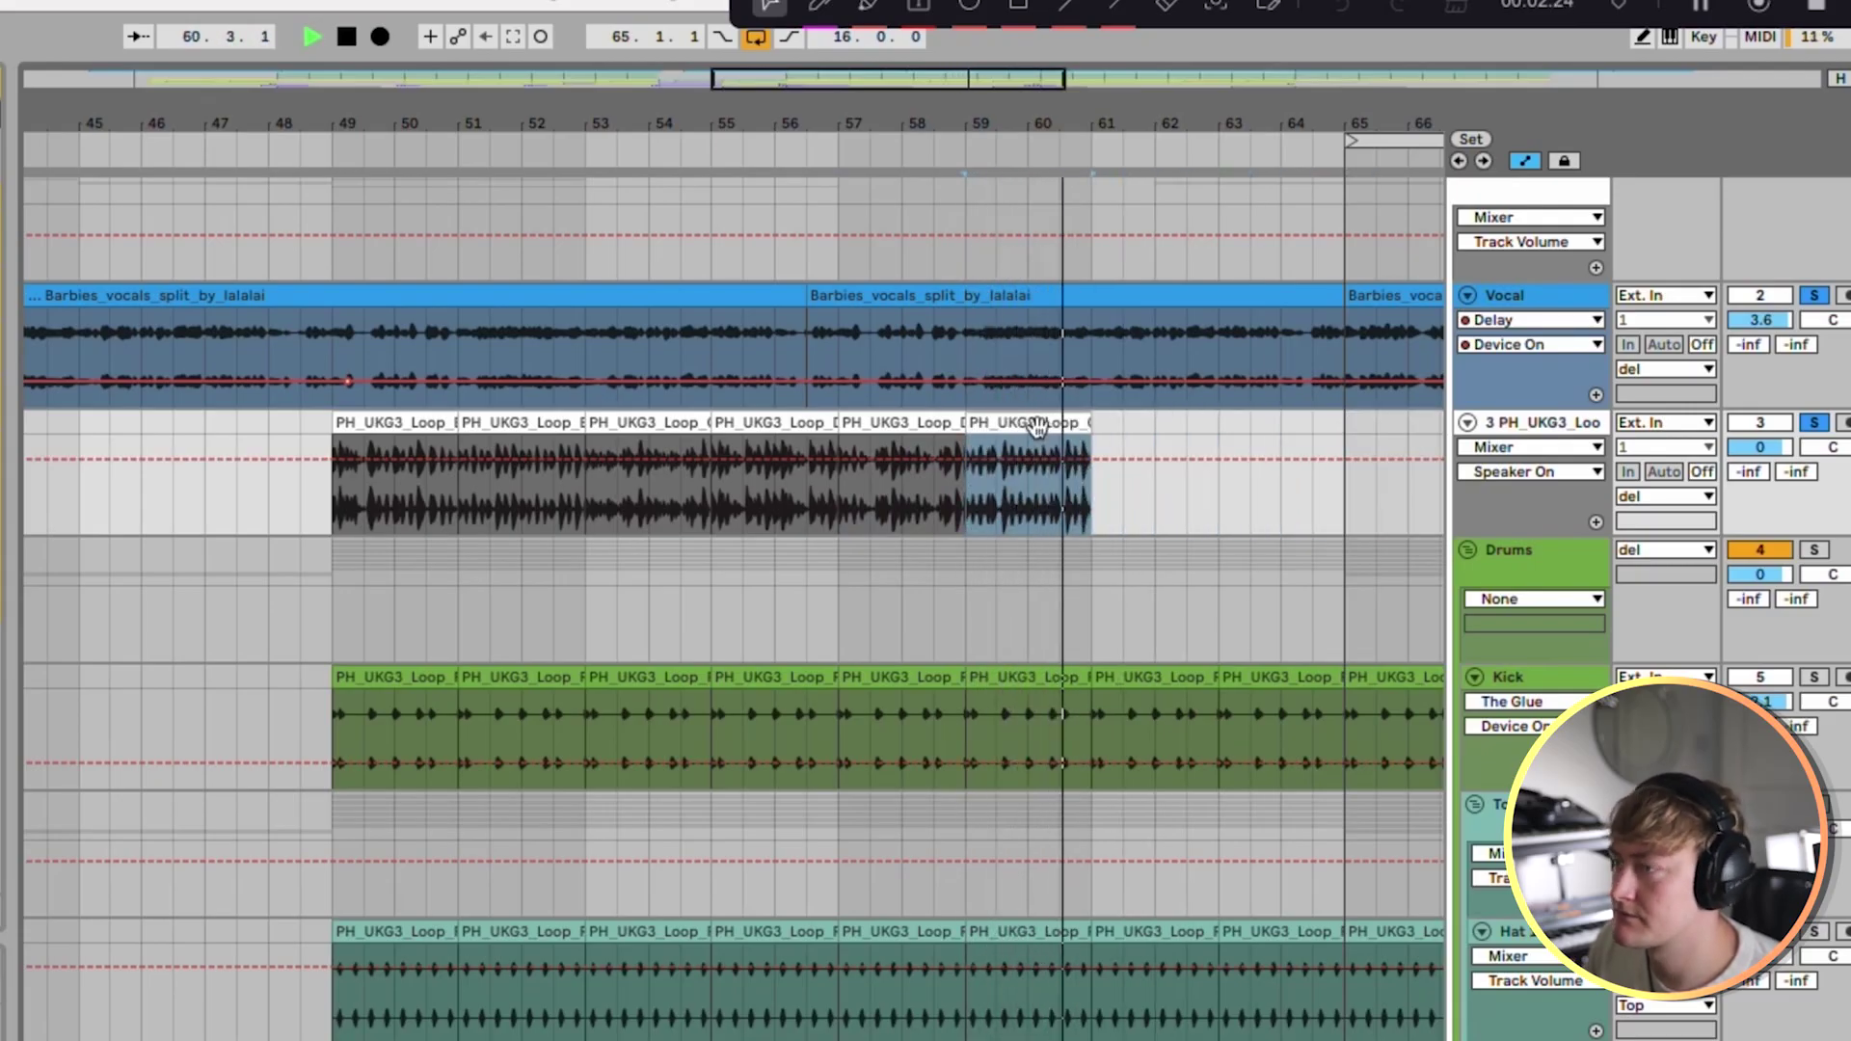
key(space)
Step: Replay the shortlisted full drum loops against the vocal from bar 49
drag(335, 468, 681, 459)
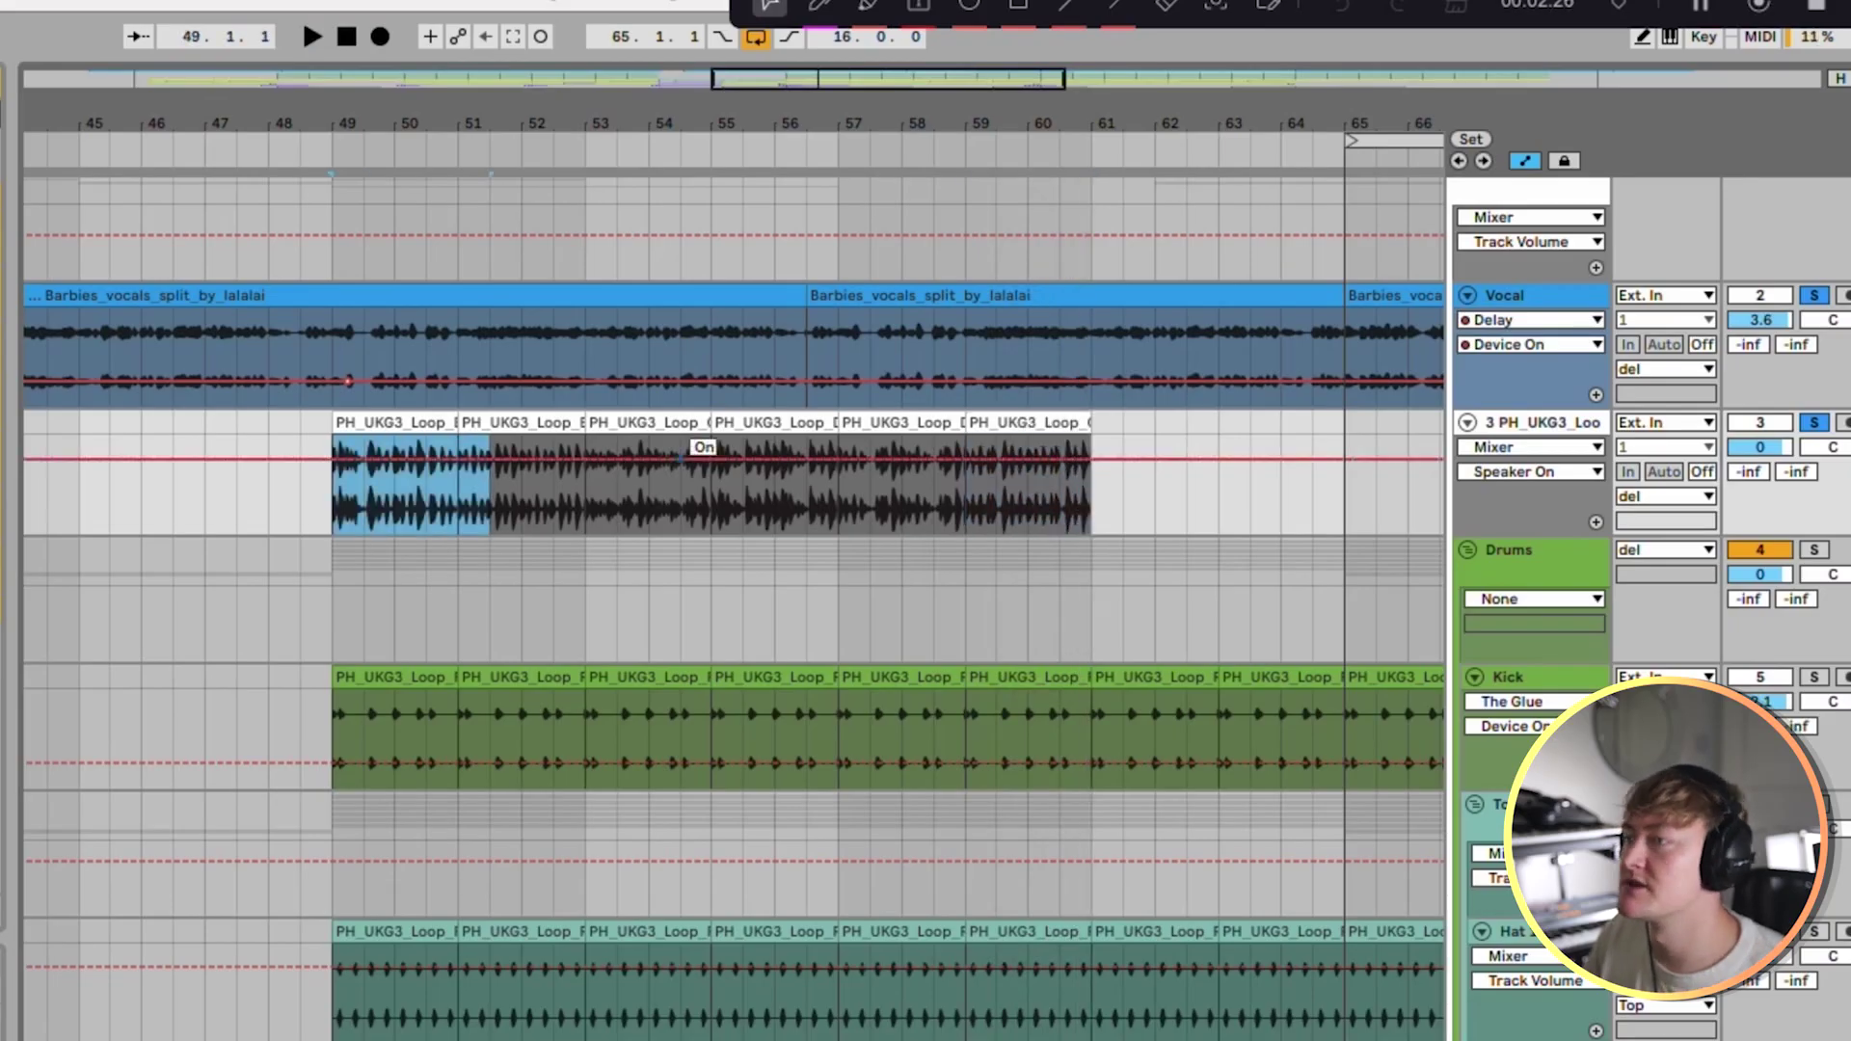
click(333, 482)
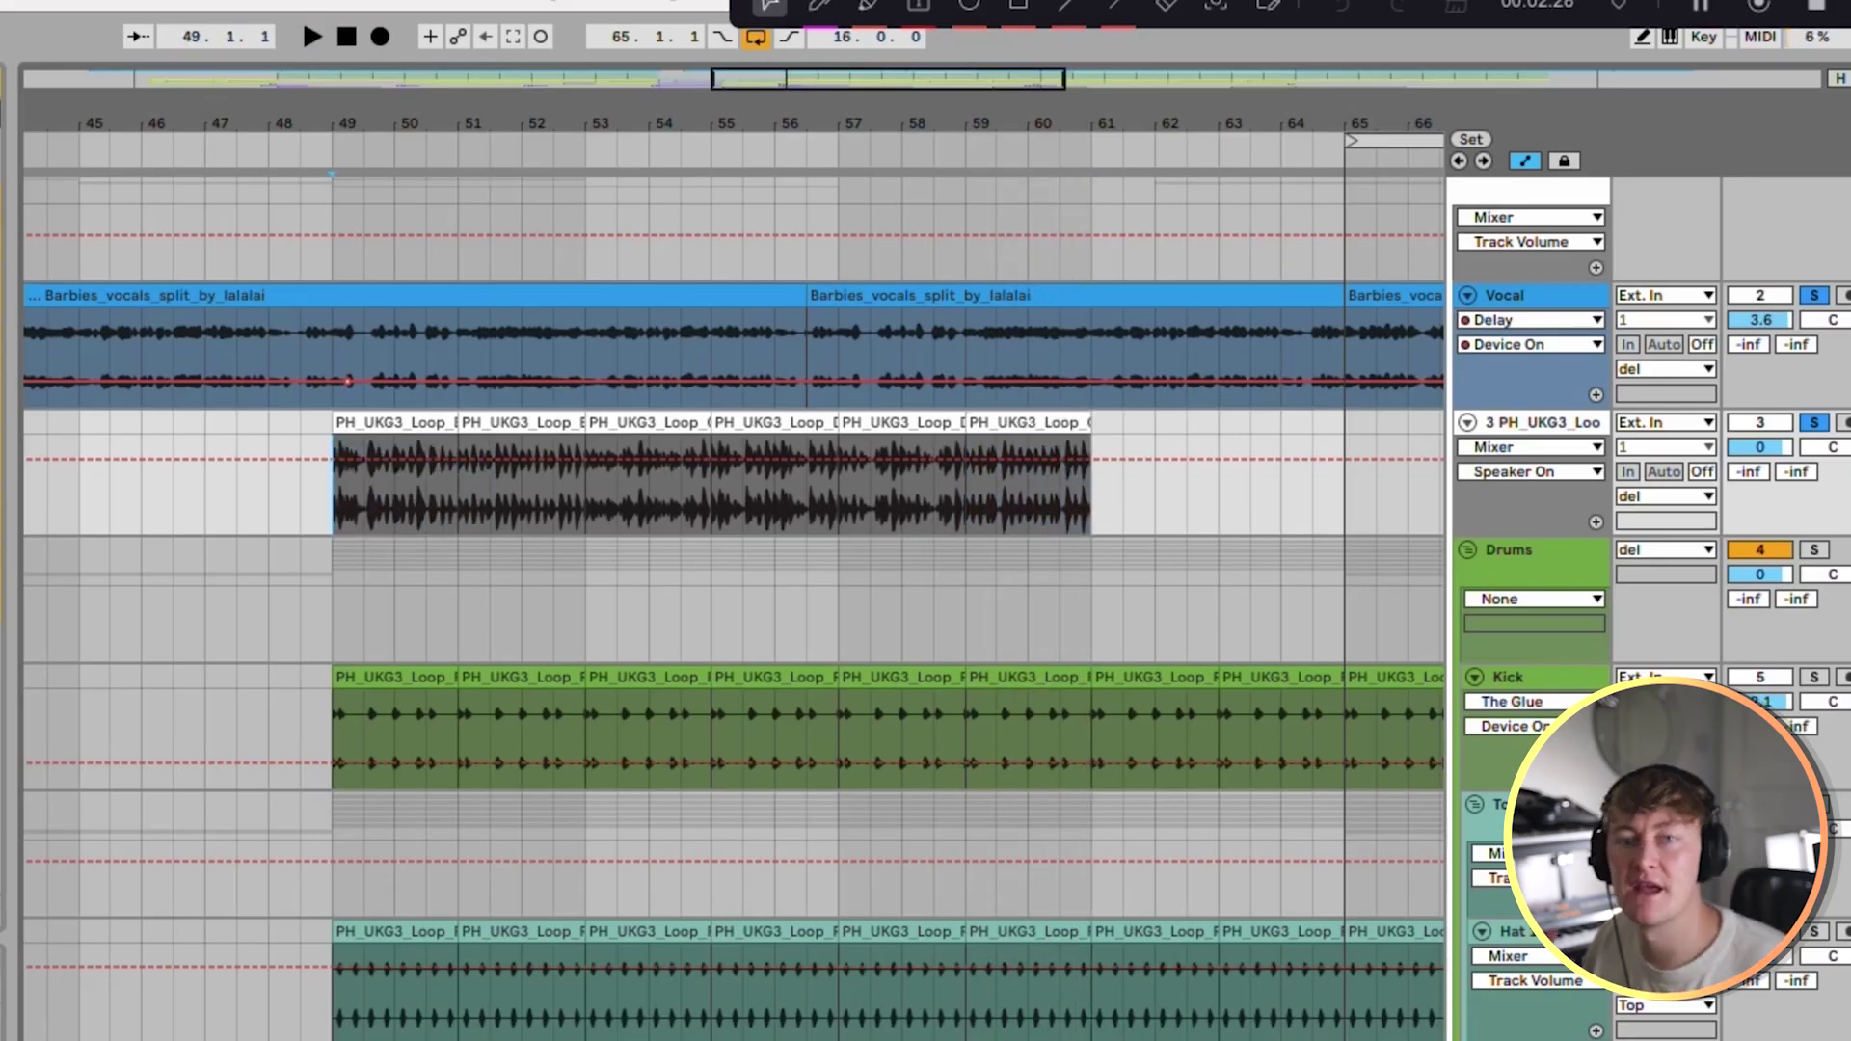
key(space)
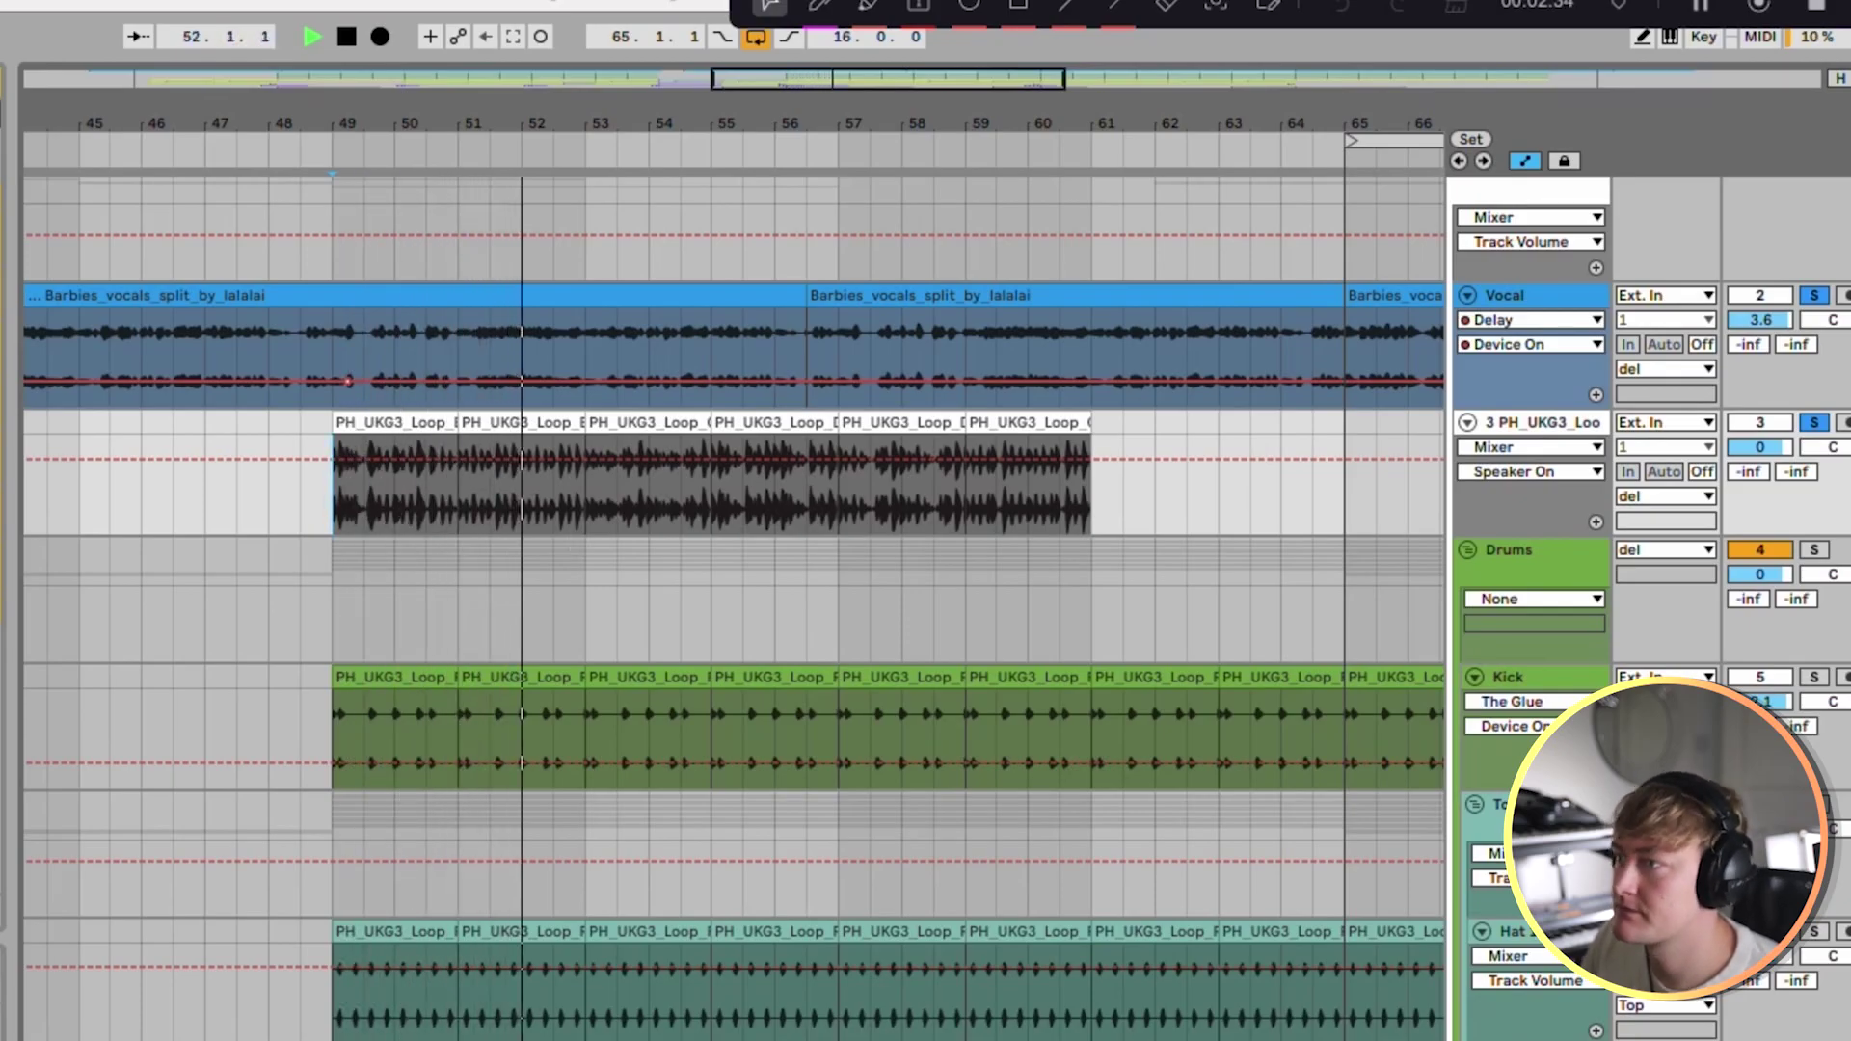
Step: Narrow the first candidates on the loop track, moving the Cajun full loop back to bar 51
click(550, 422)
drag(549, 422, 424, 423)
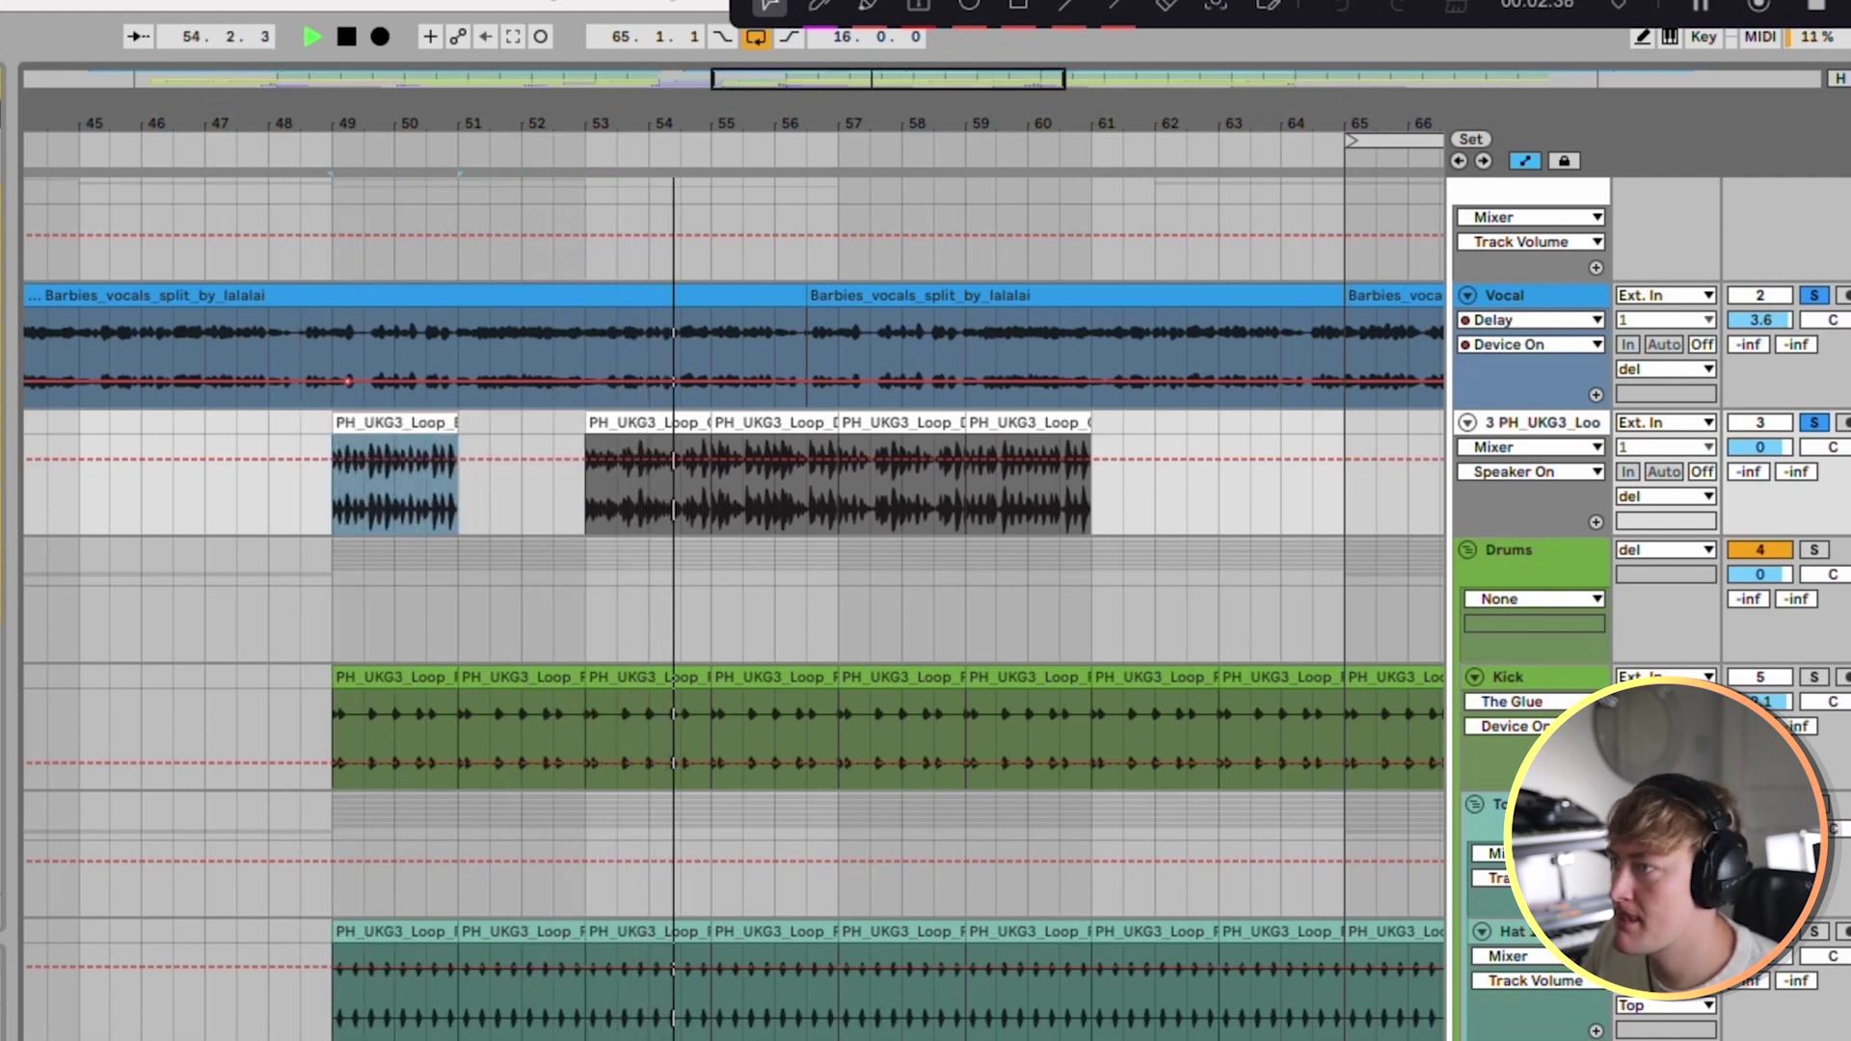
key(super+z)
drag(646, 422, 520, 422)
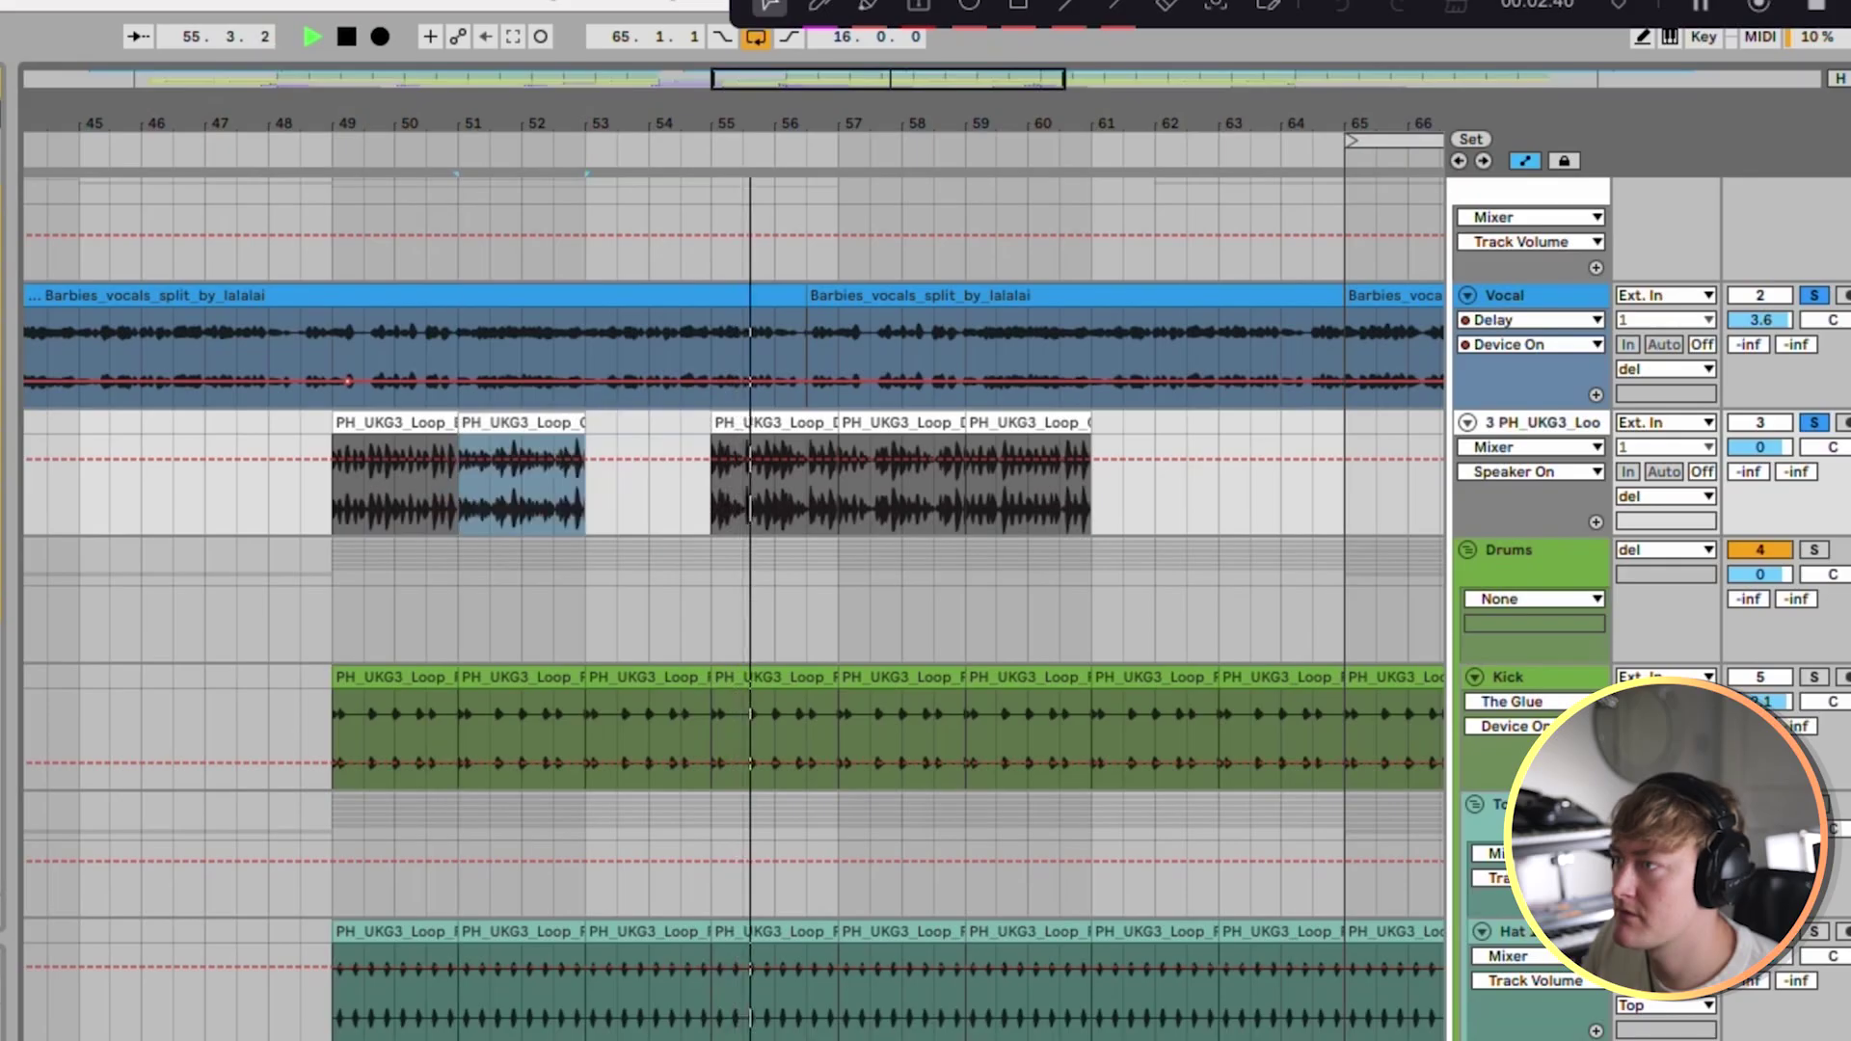
Step: Delete the remaining full loops between bars 55 and 61 on the loop track and stop playback
click(774, 423)
key(Delete)
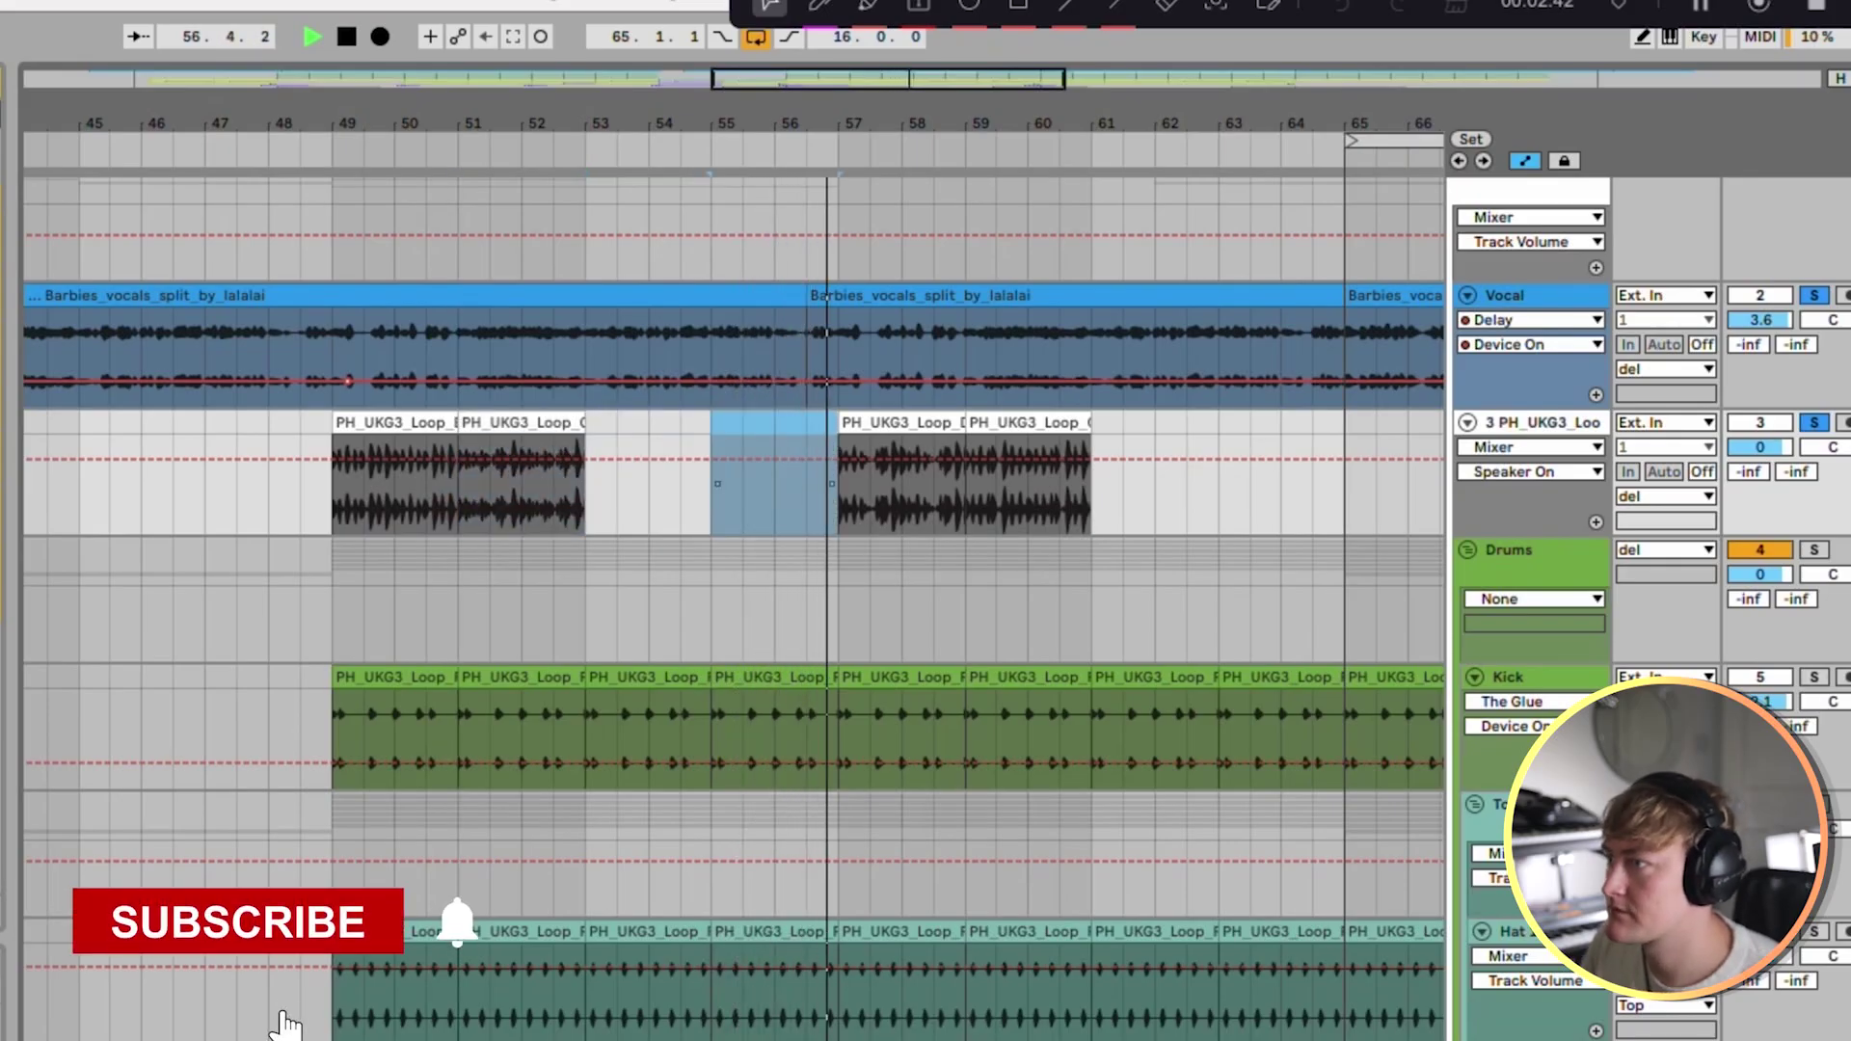
click(921, 424)
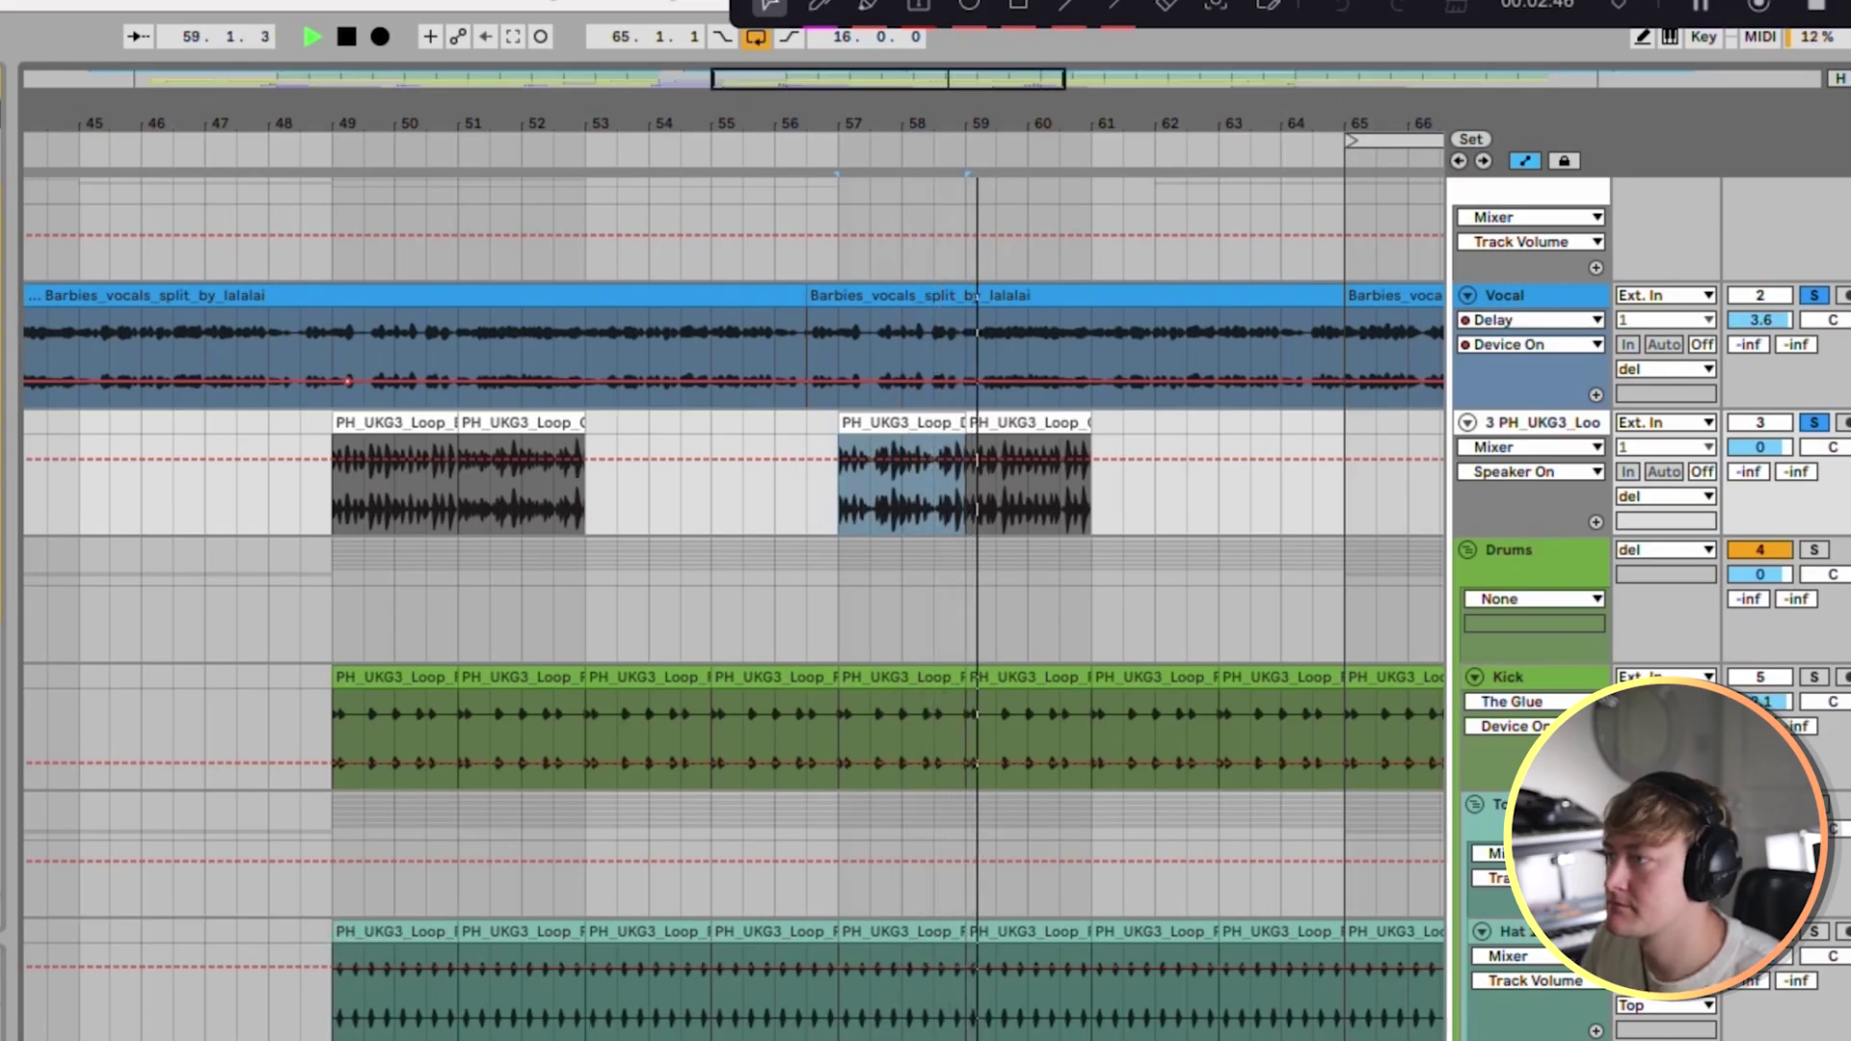
drag(1093, 482, 808, 482)
key(Delete)
key(space)
Step: Keep only the Cajun full loop on the loop track, starting at bar 49 and extended to about bar 57
click(394, 472)
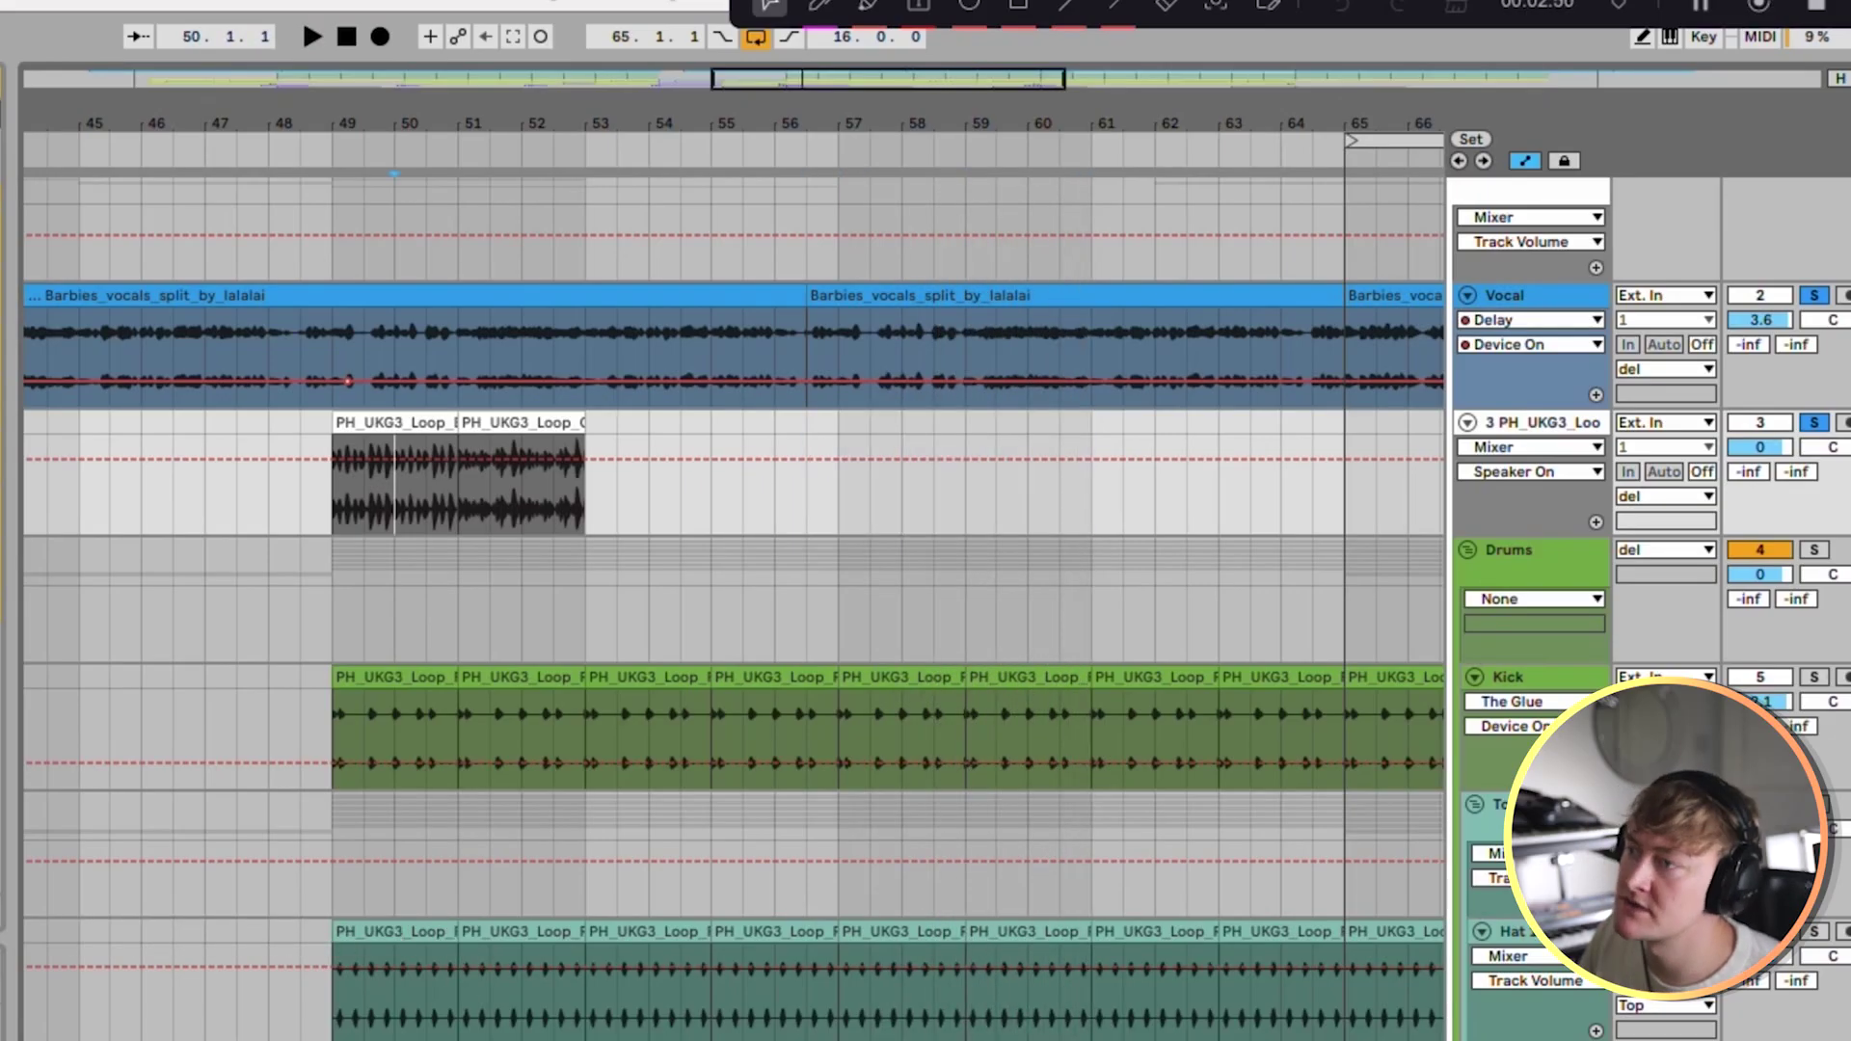
mouse_move(395, 422)
mouse_down()
mouse_move(426, 422)
mouse_move(394, 422)
mouse_up()
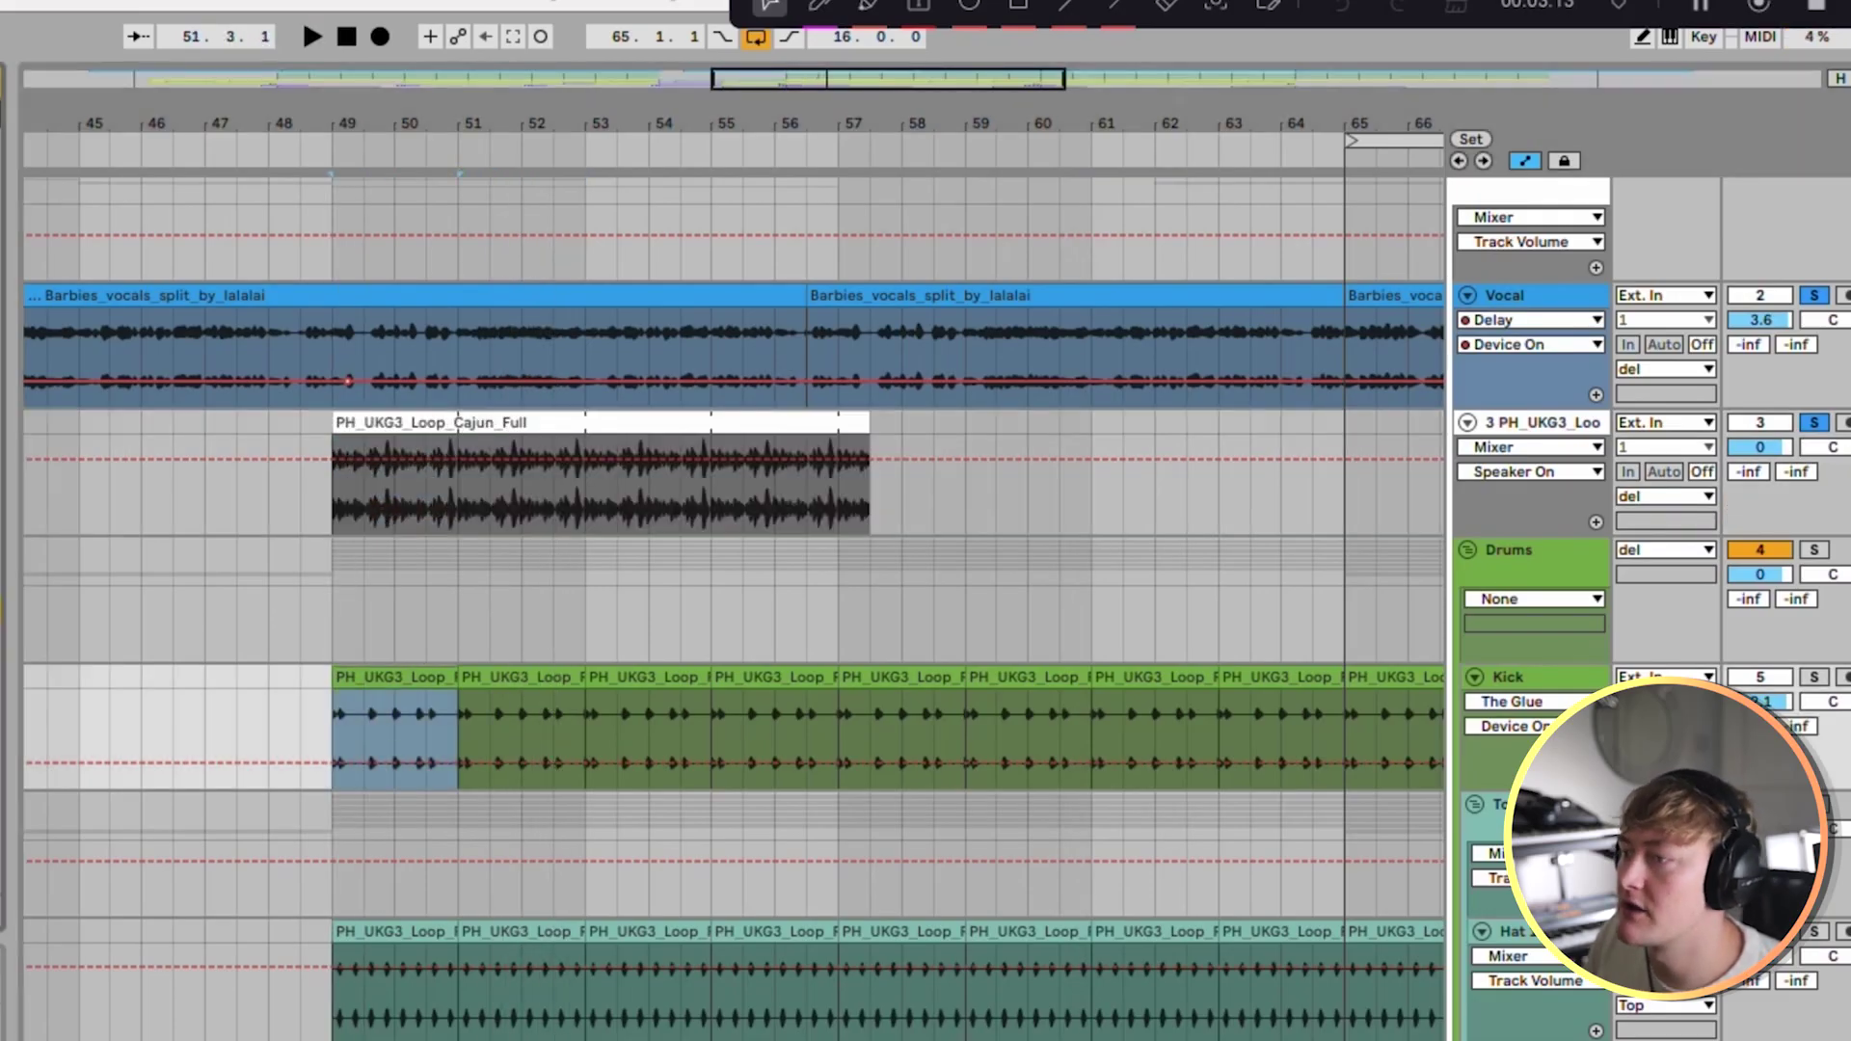
Step: Search the sample library for "reedox" and select the individual Reedox loop files from Hat through Top
mouse_move(458, 678)
mouse_down()
mouse_move(616, 677)
mouse_move(458, 678)
mouse_up()
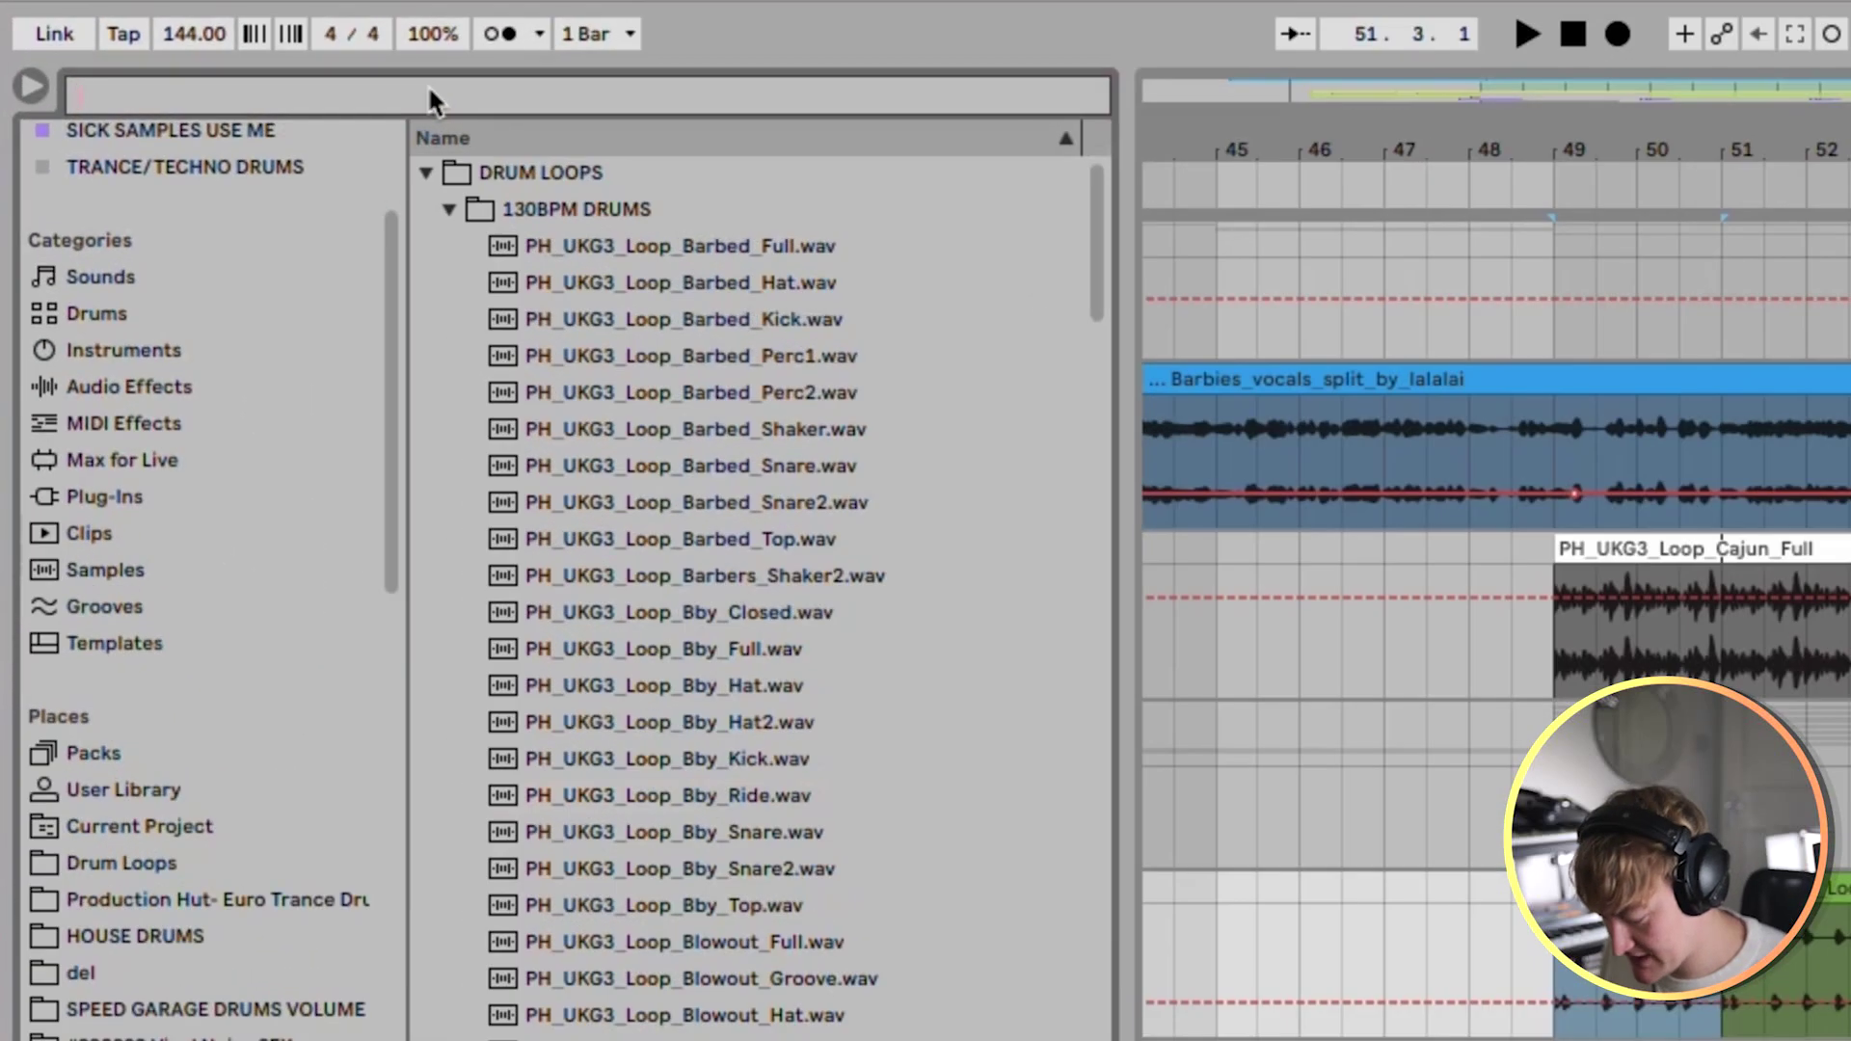
click(426, 91)
text(reedox)
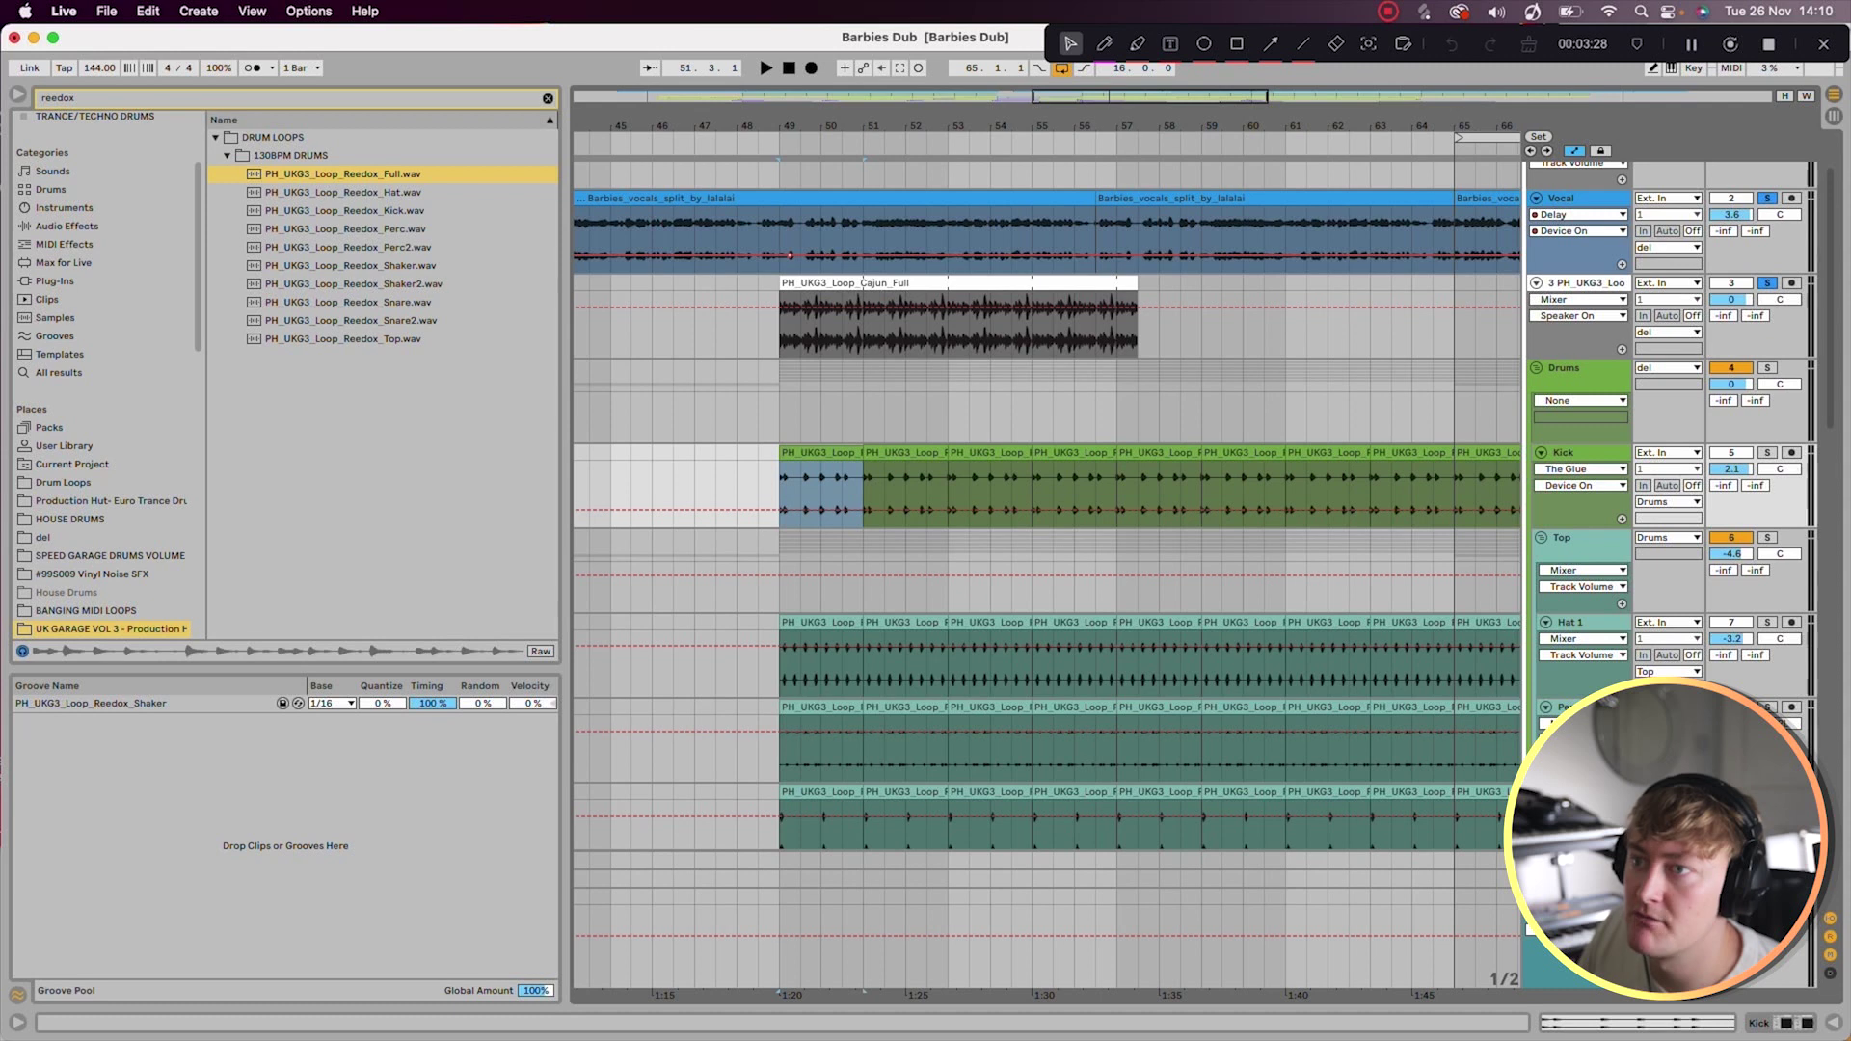
click(680, 282)
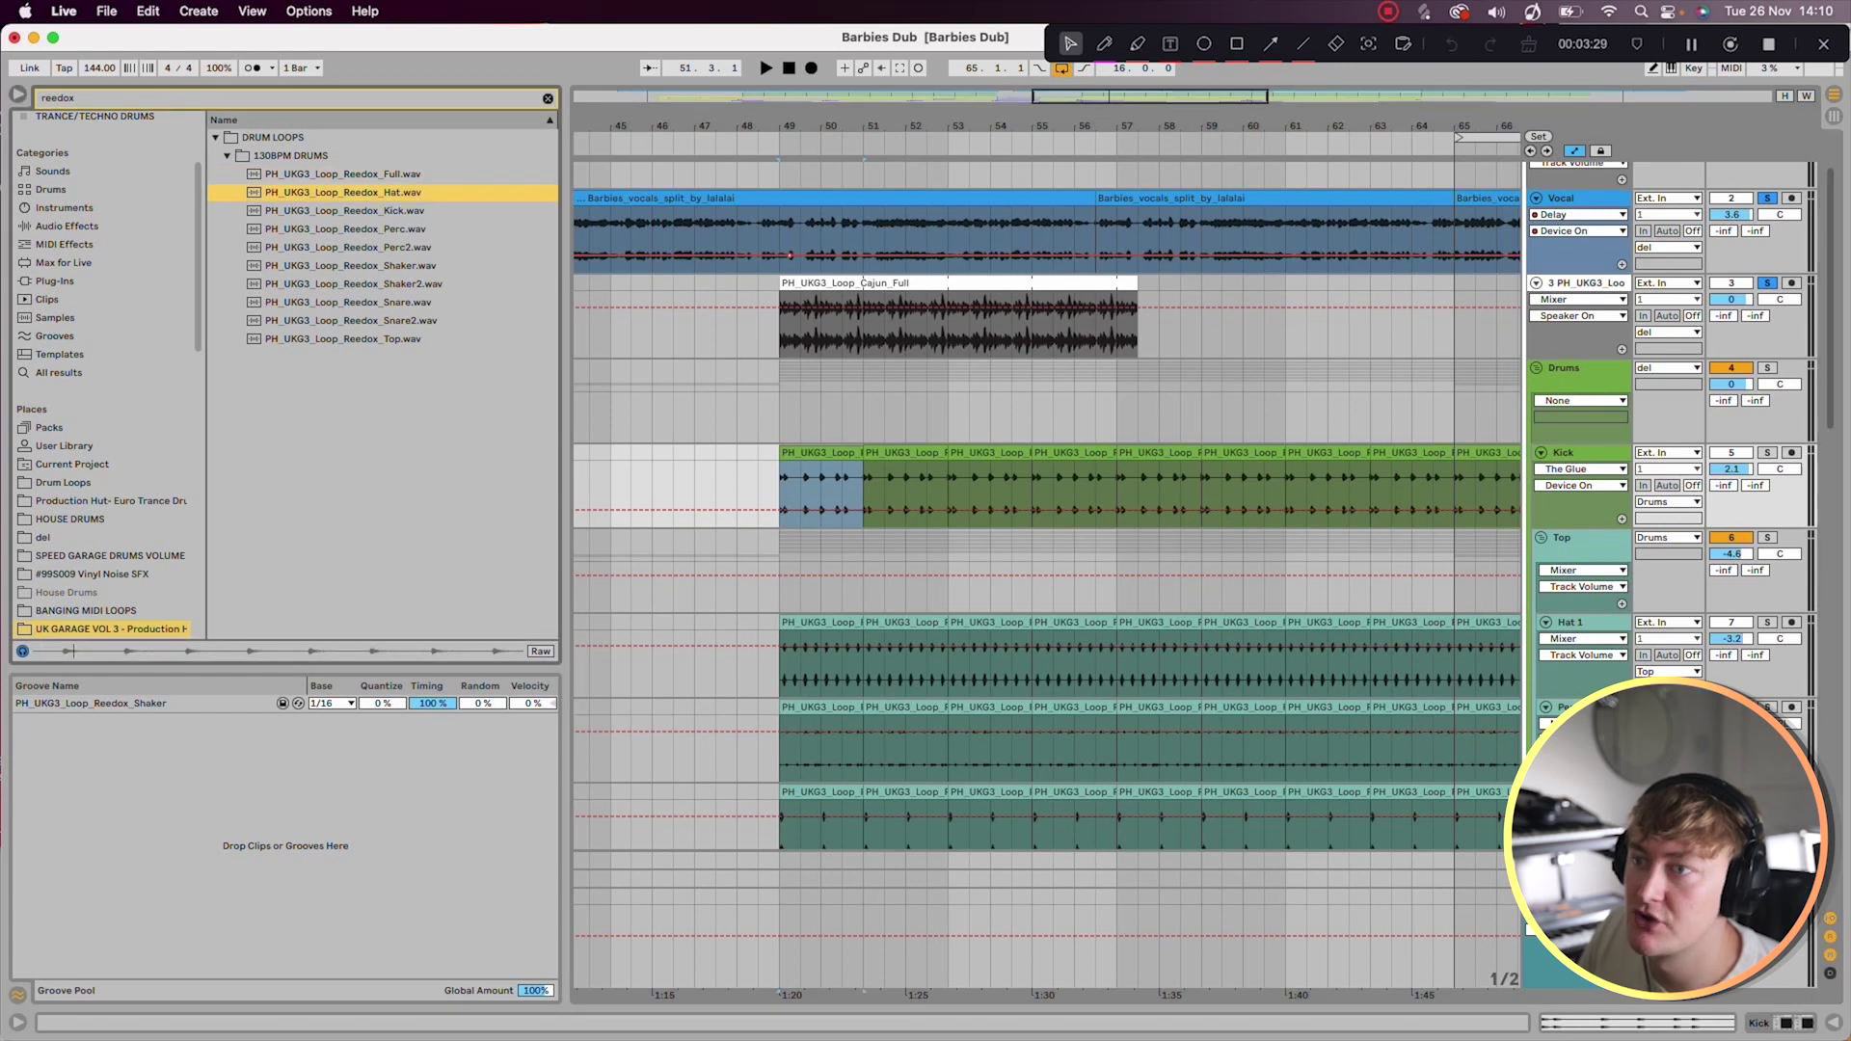
shift+click(680, 575)
drag(680, 575, 1848, 882)
Step: Play the two bars from bar 49 and examine the Reedox kick, hat, percussion, shaker and snare patterns
drag(927, 486, 779, 492)
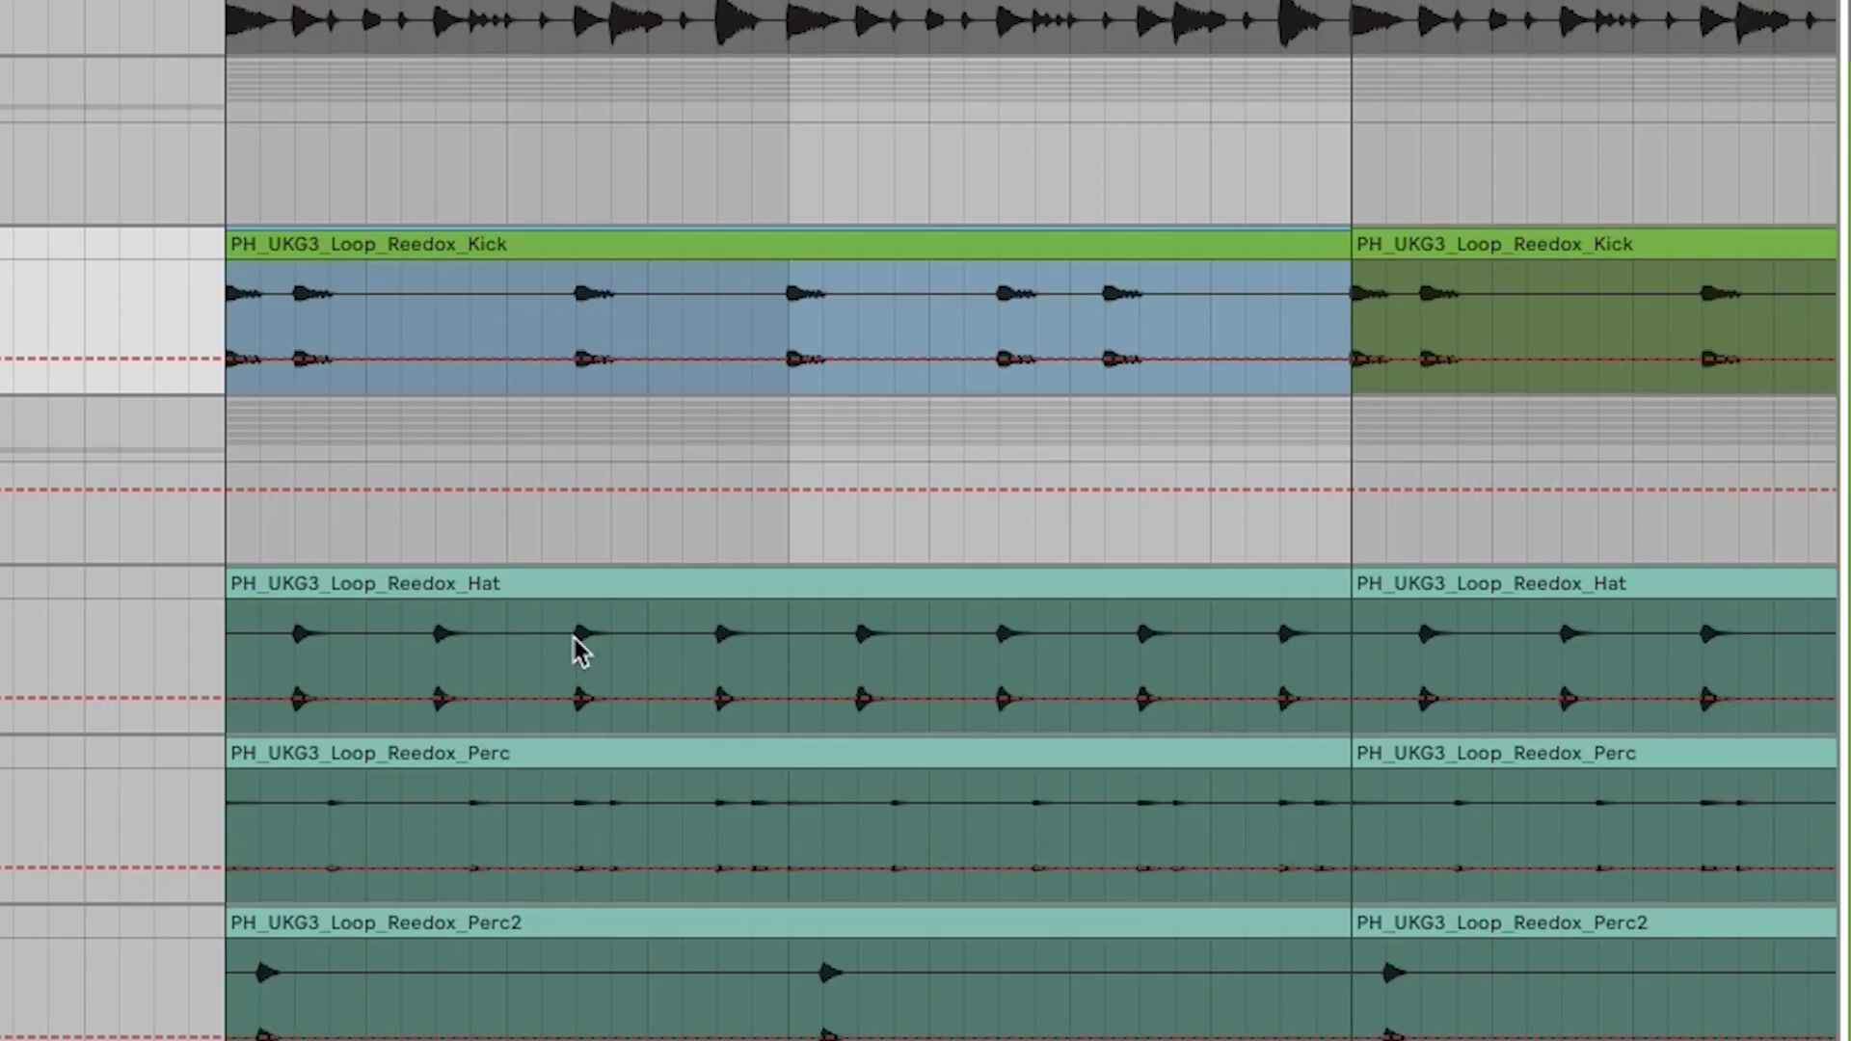
key(space)
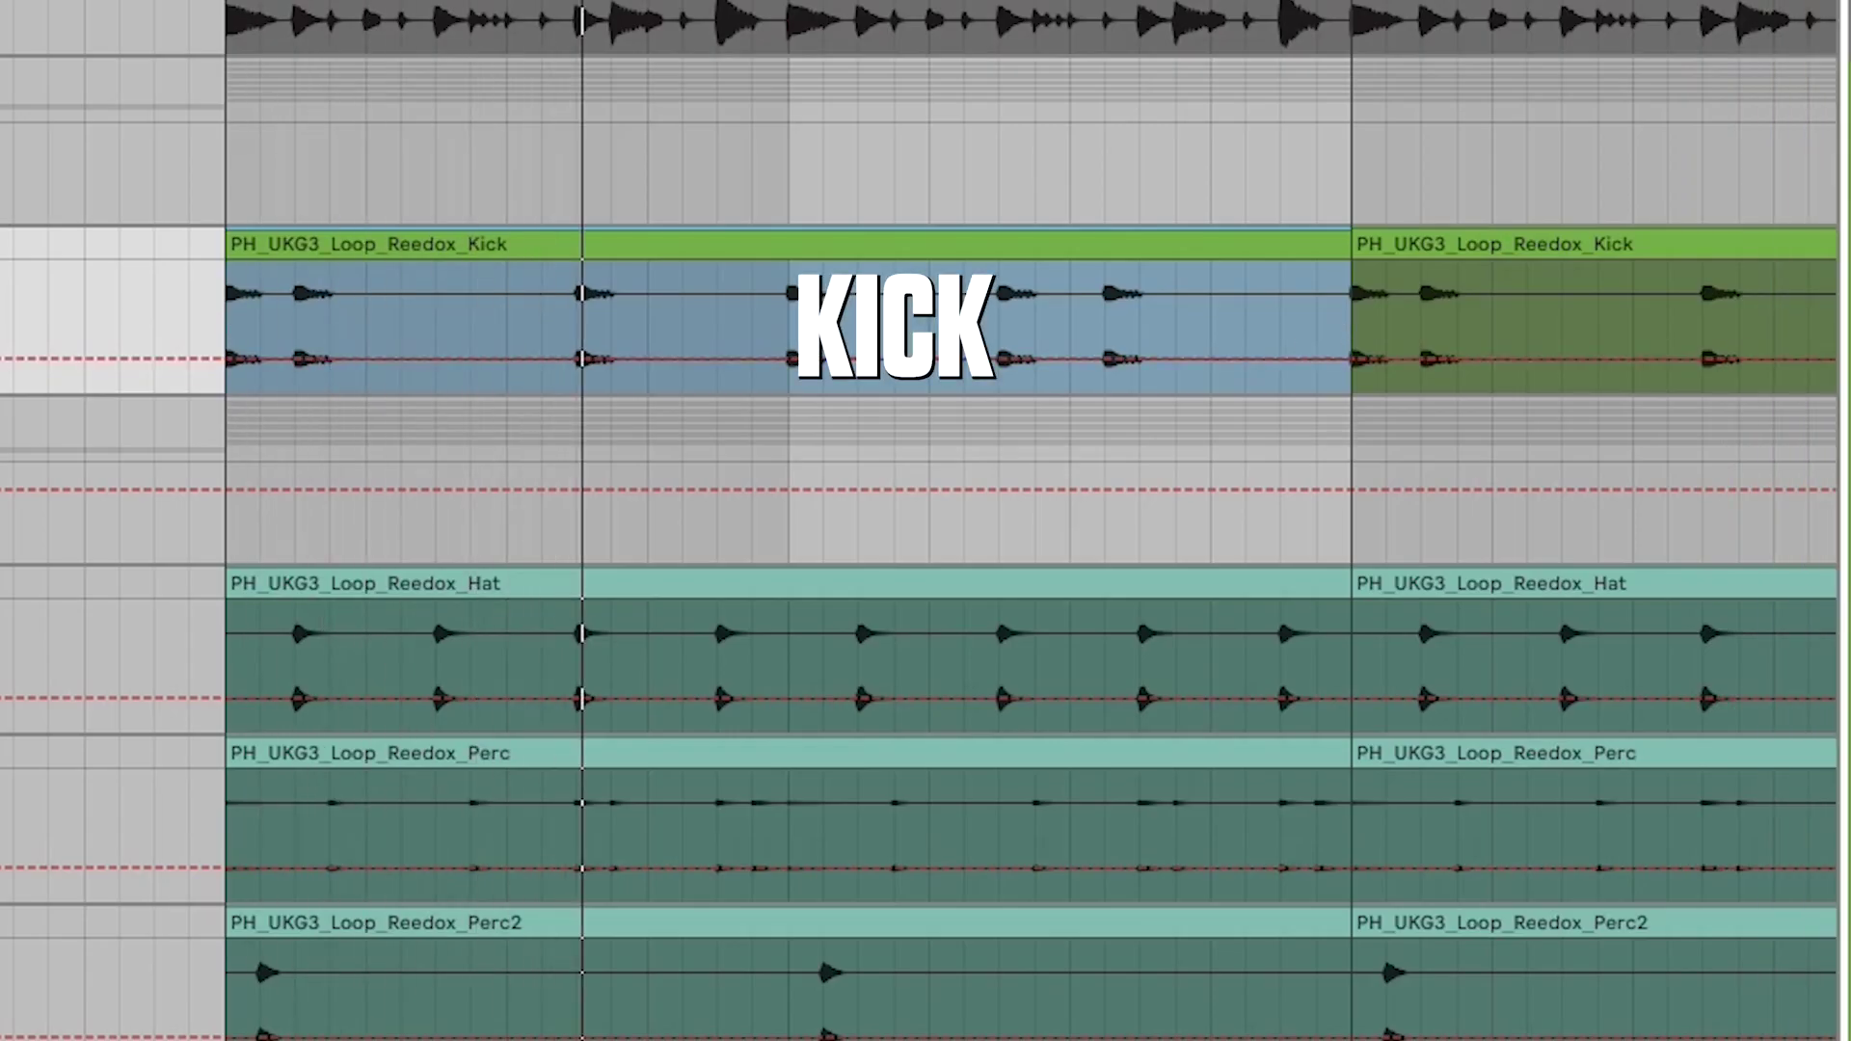
drag(699, 2, 759, 19)
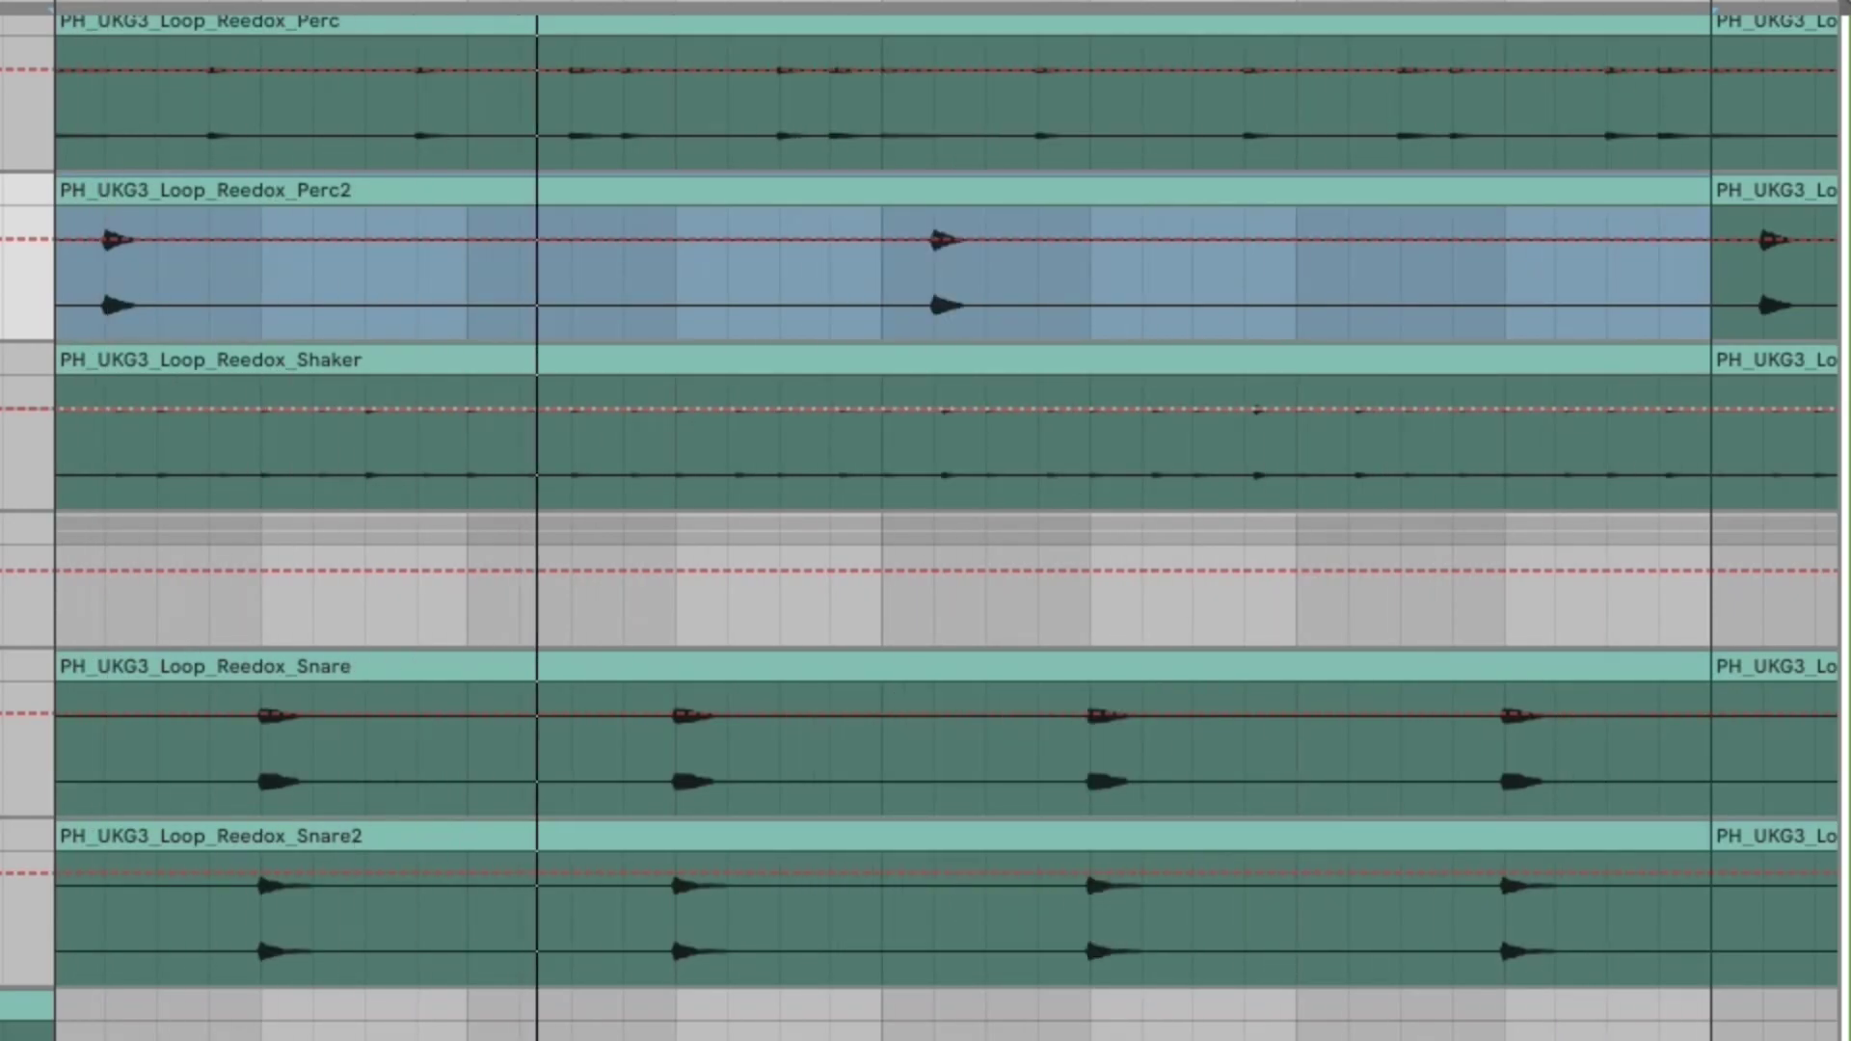
scroll(925, 521, up, 5)
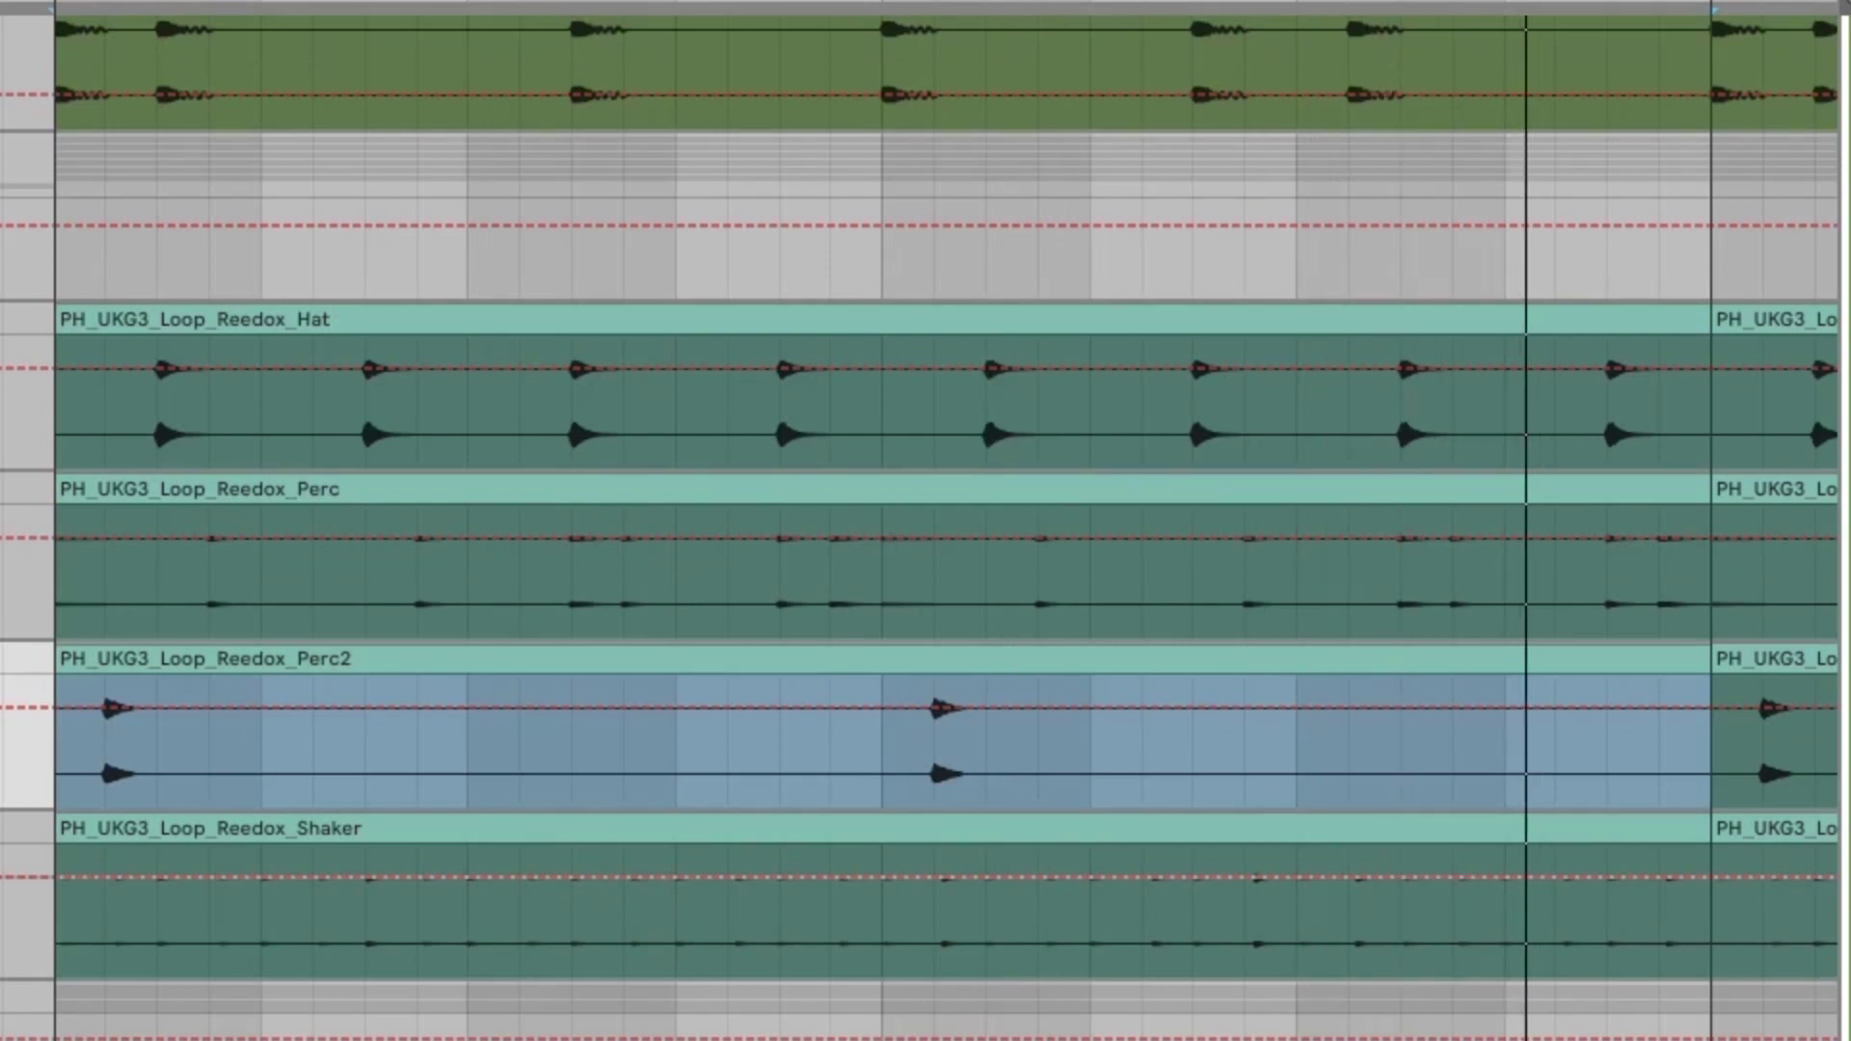
scroll(926, 520, down, 5)
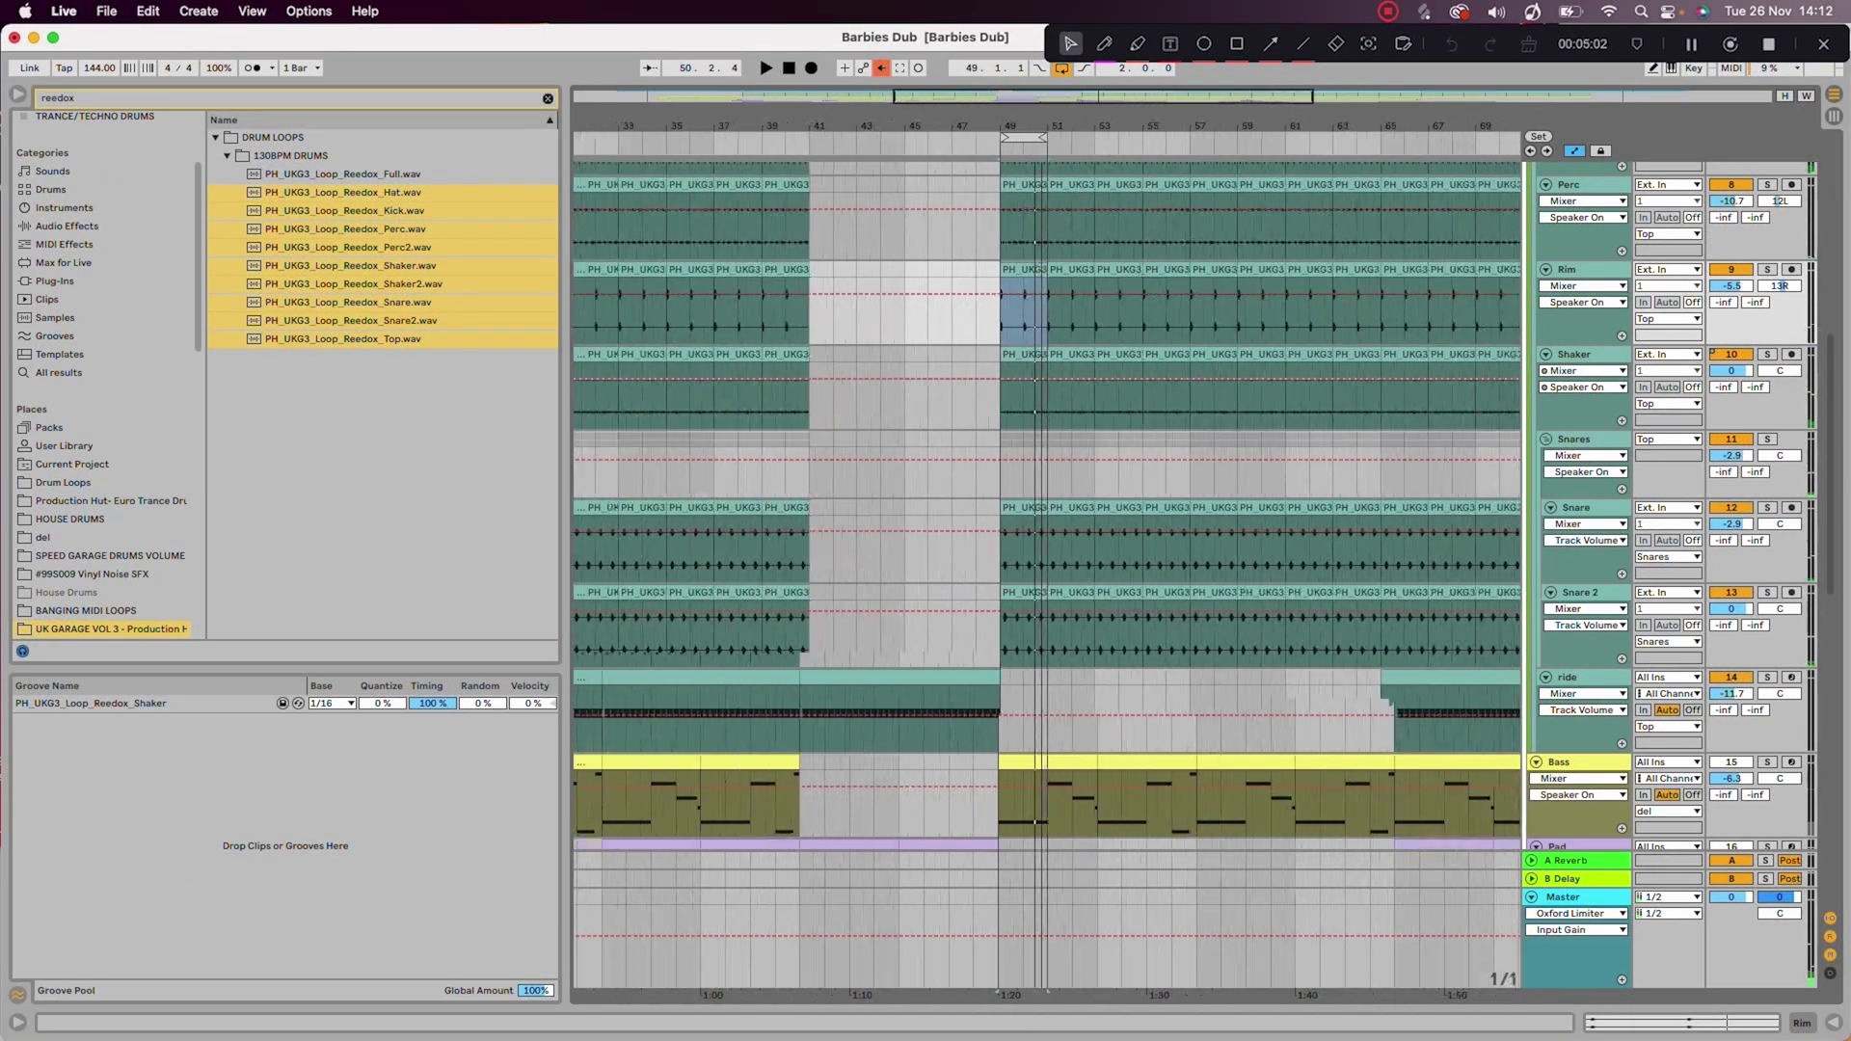
Step: Solo the ride track over the two bars from bar 65 and open its MIDI clip to examine the notes
drag(1070, 125, 1314, 184)
key(space)
click(1767, 677)
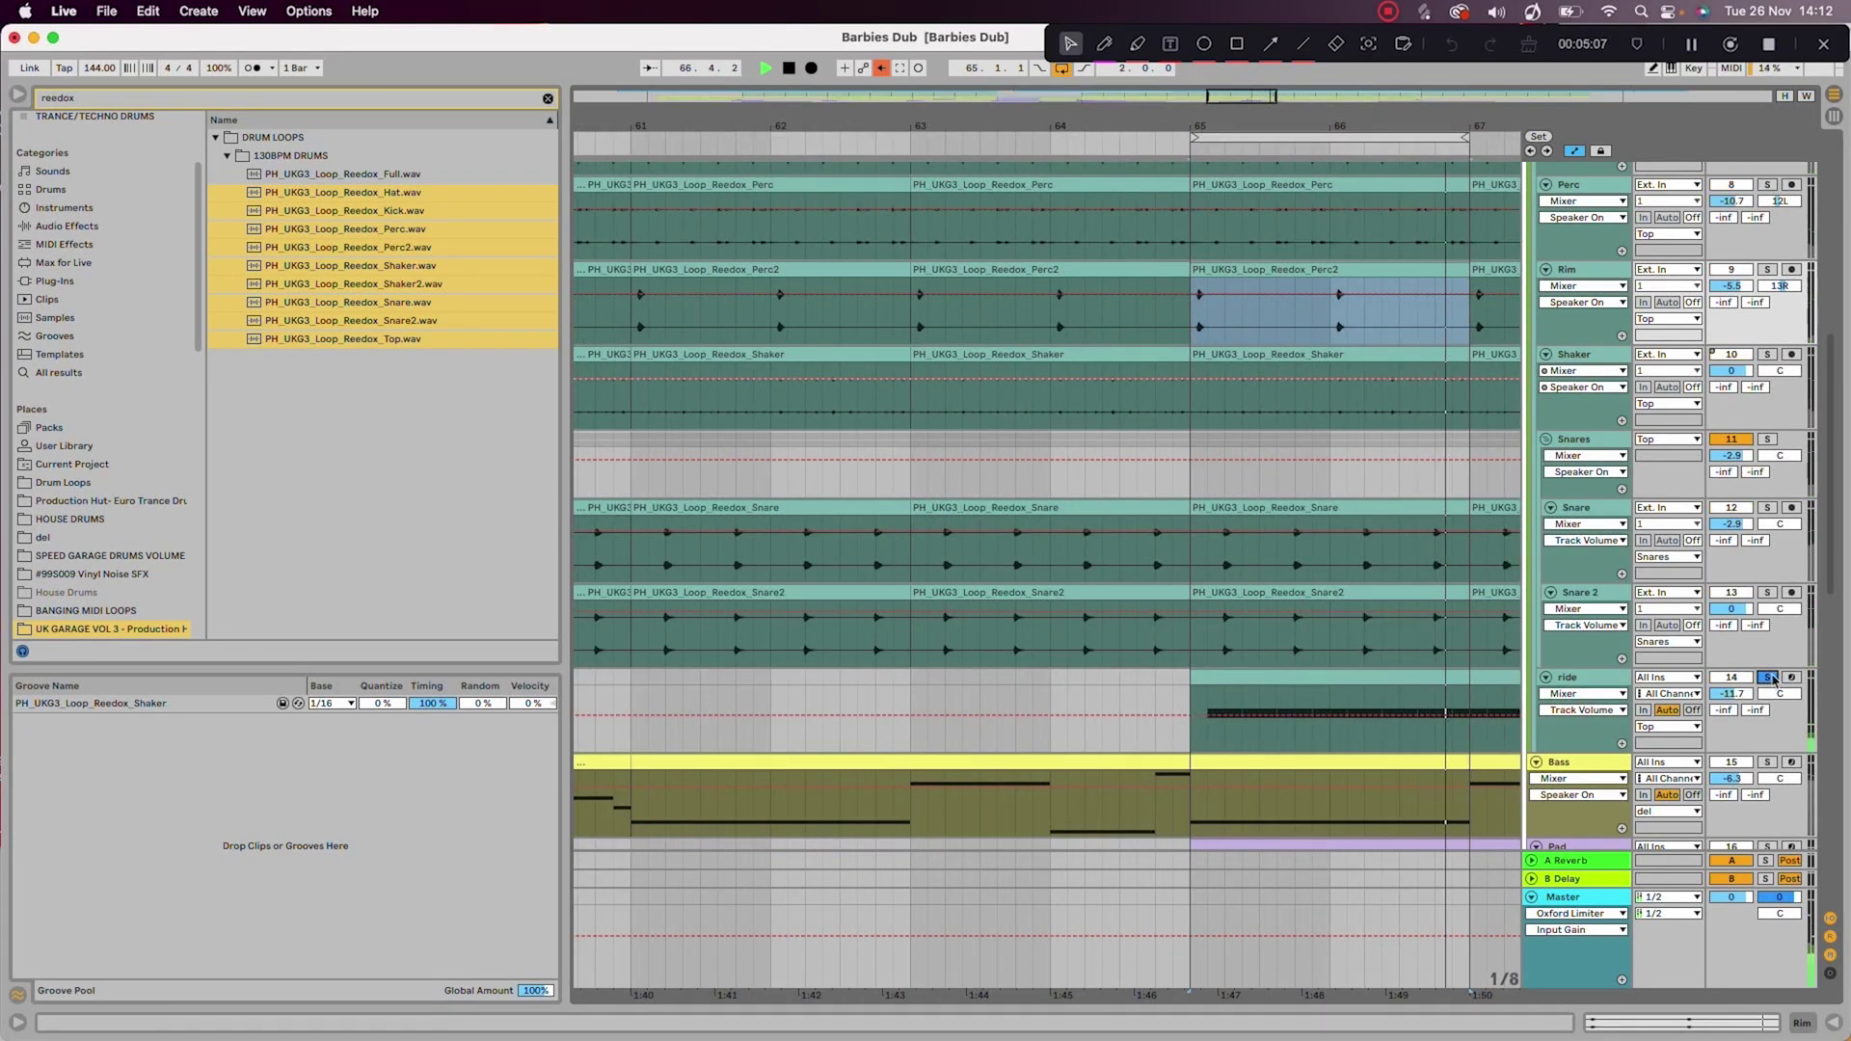
double_click(1360, 678)
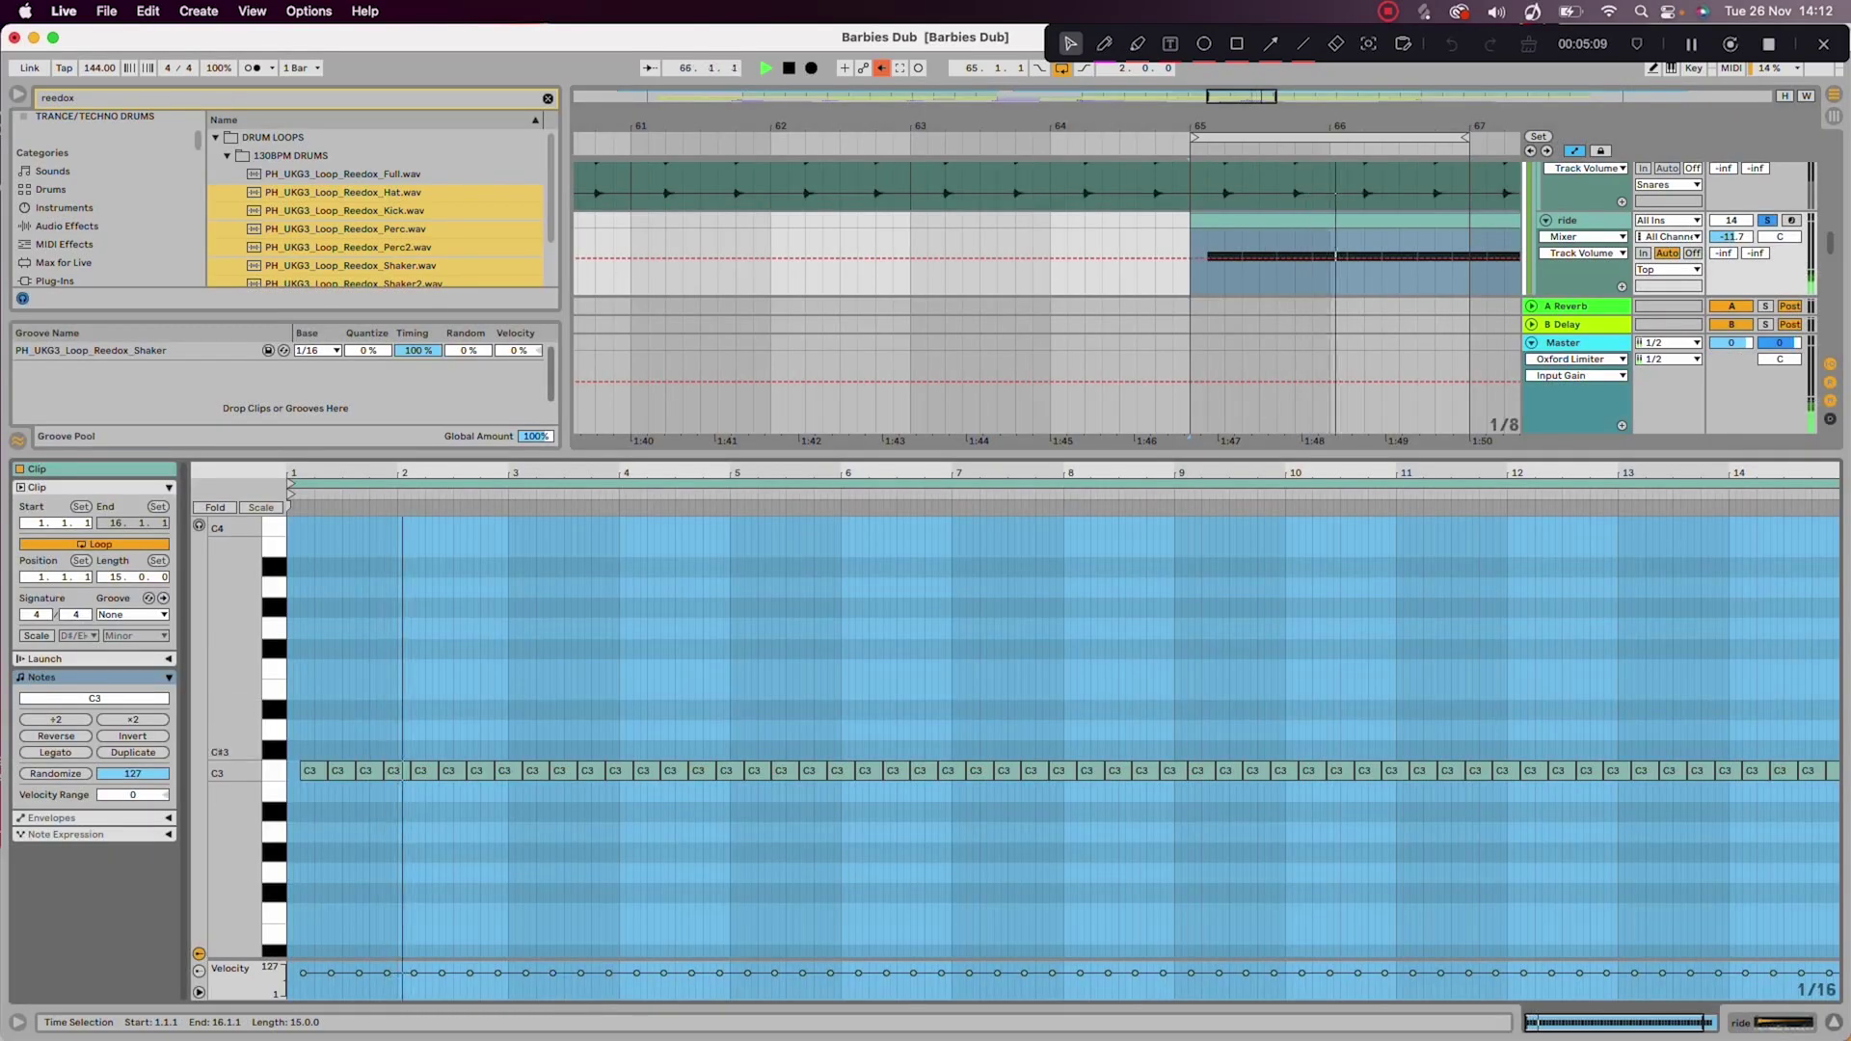
click(456, 751)
key(super+a)
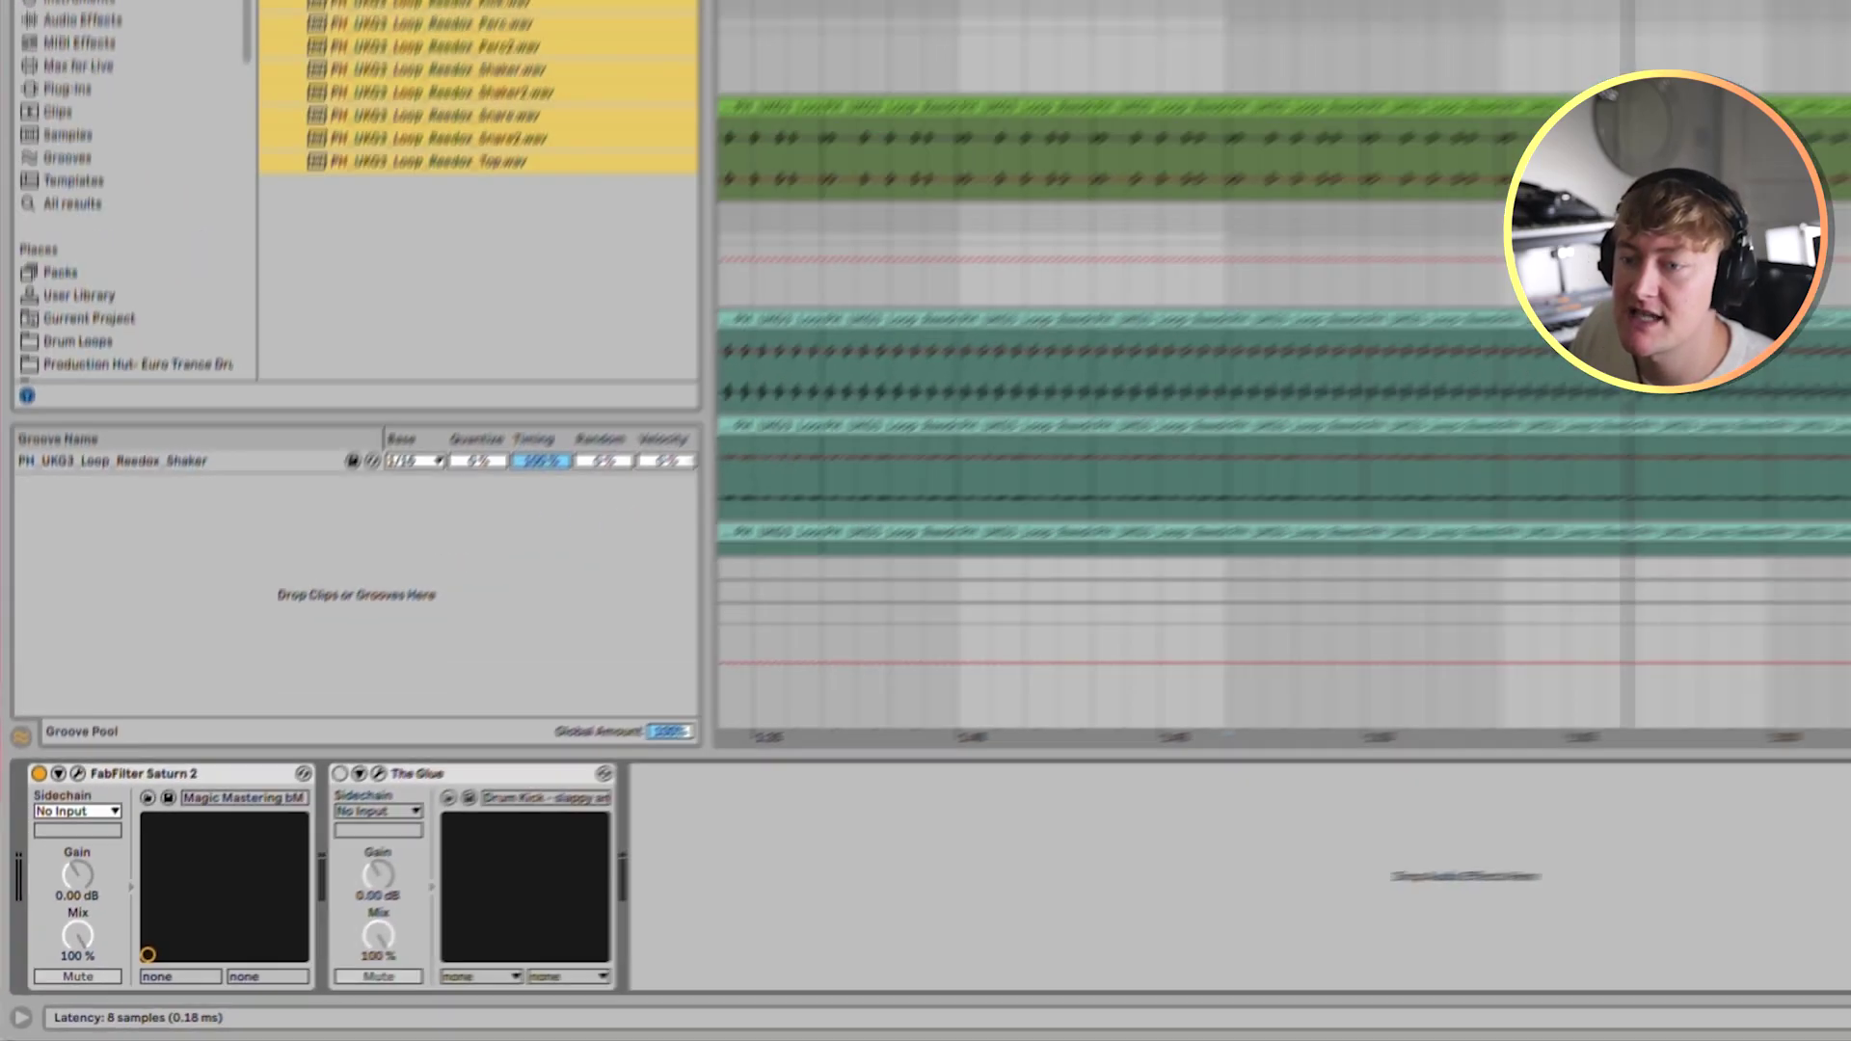
Step: Inspect the FabFilter Saturn 2 settings on the Kick track and close the plug-in window
click(120, 614)
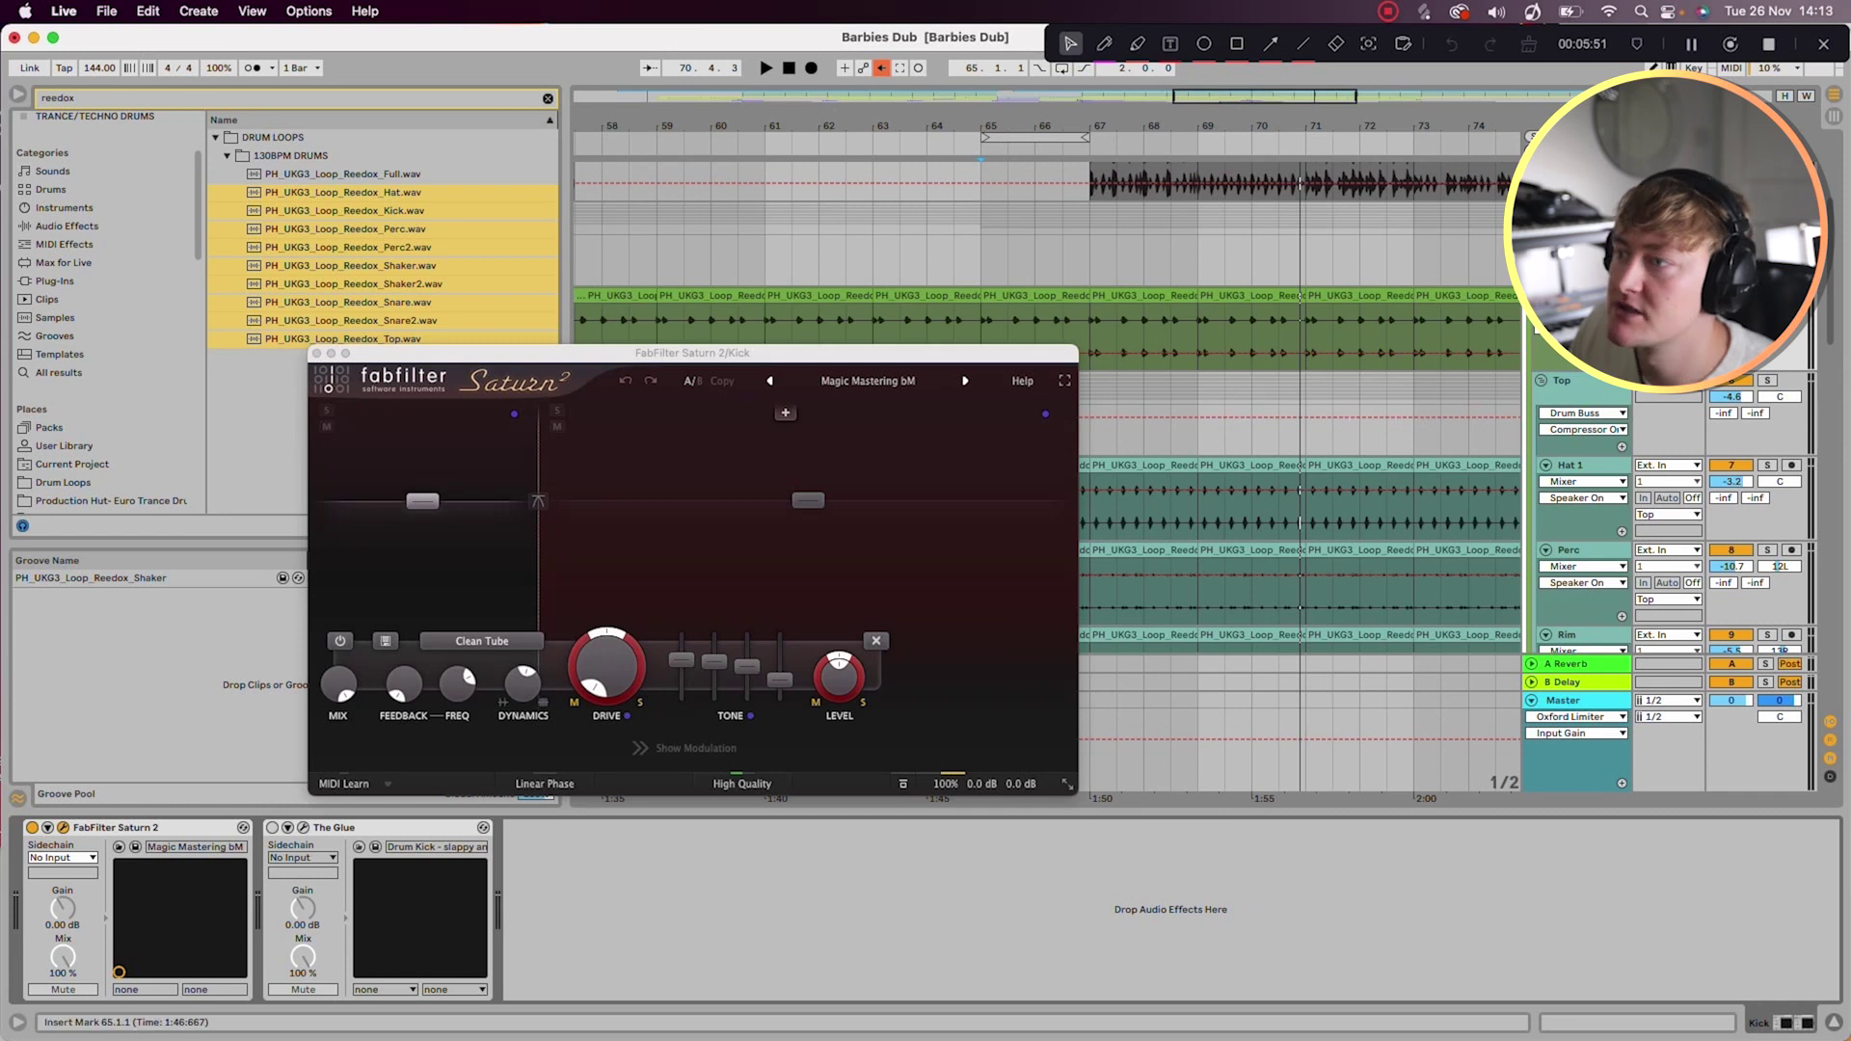
click(63, 827)
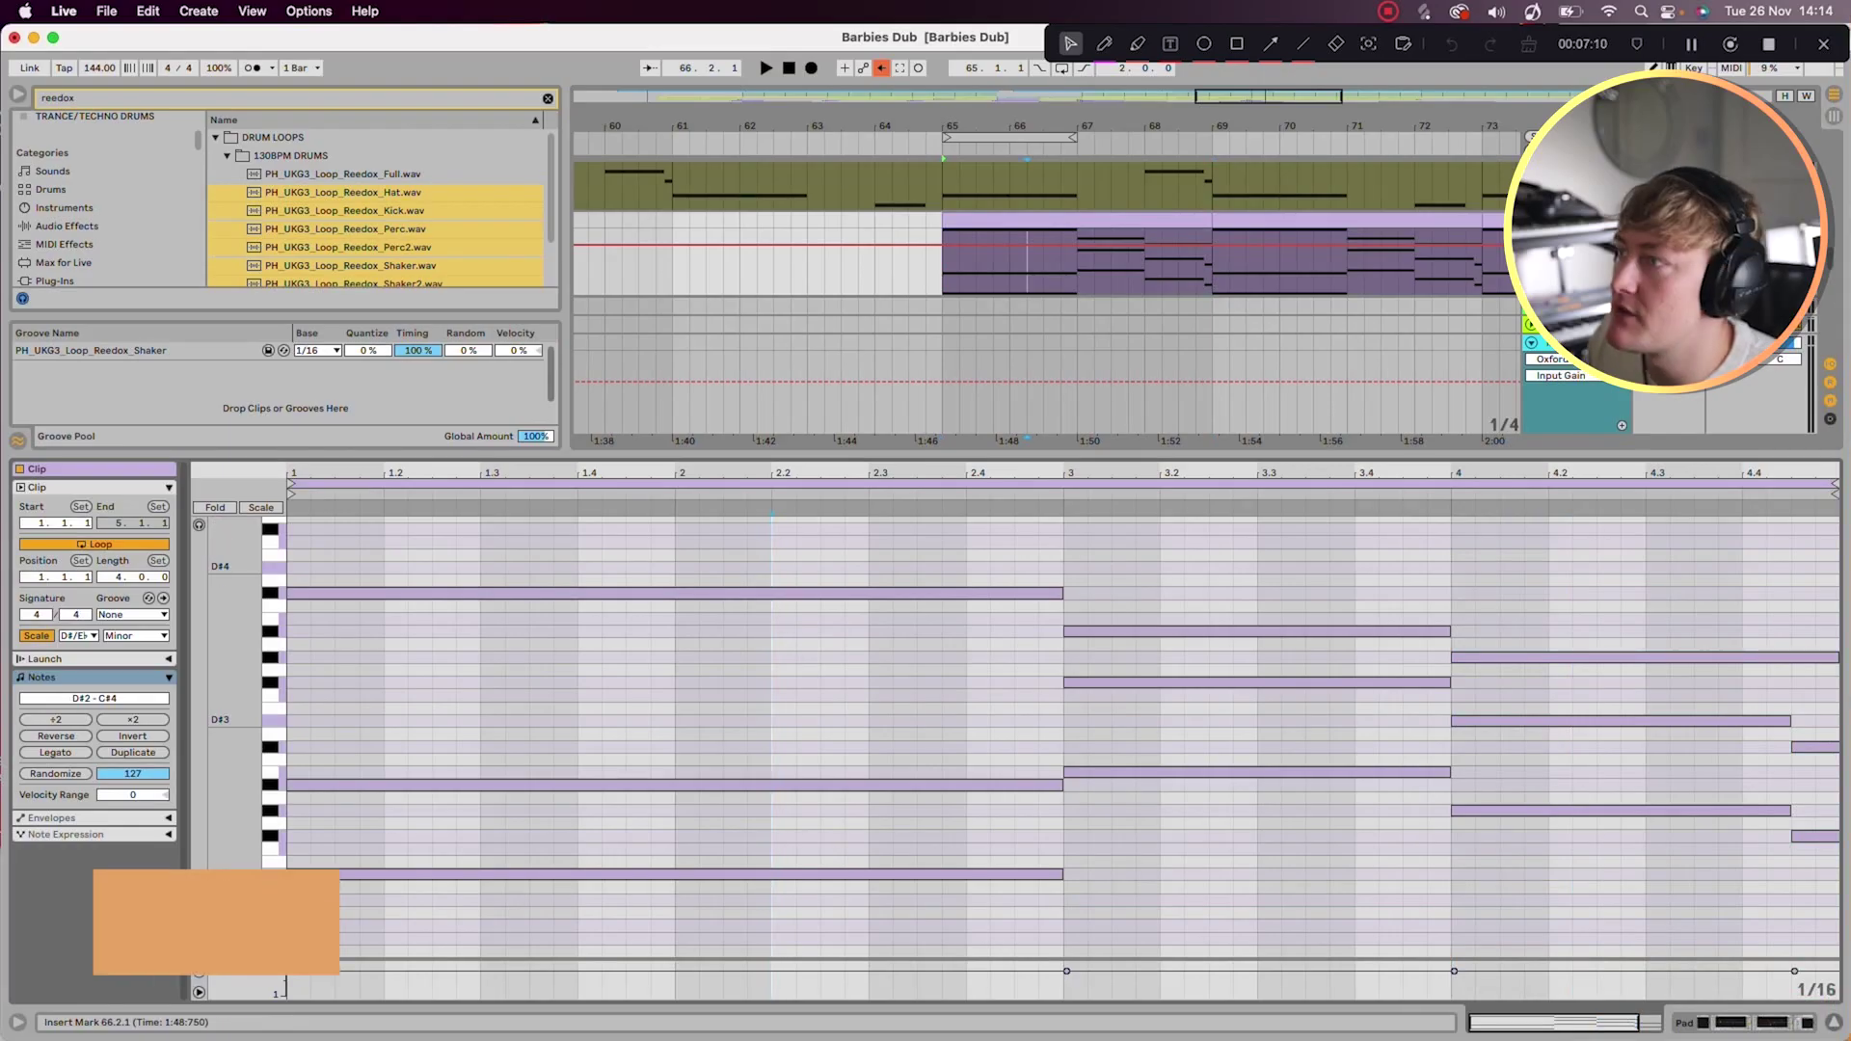
Step: Examine the lowest notes of each chord in the Pad clip at bar 65 alongside the bass line
scroll(1079, 241, up, 3)
click(1079, 228)
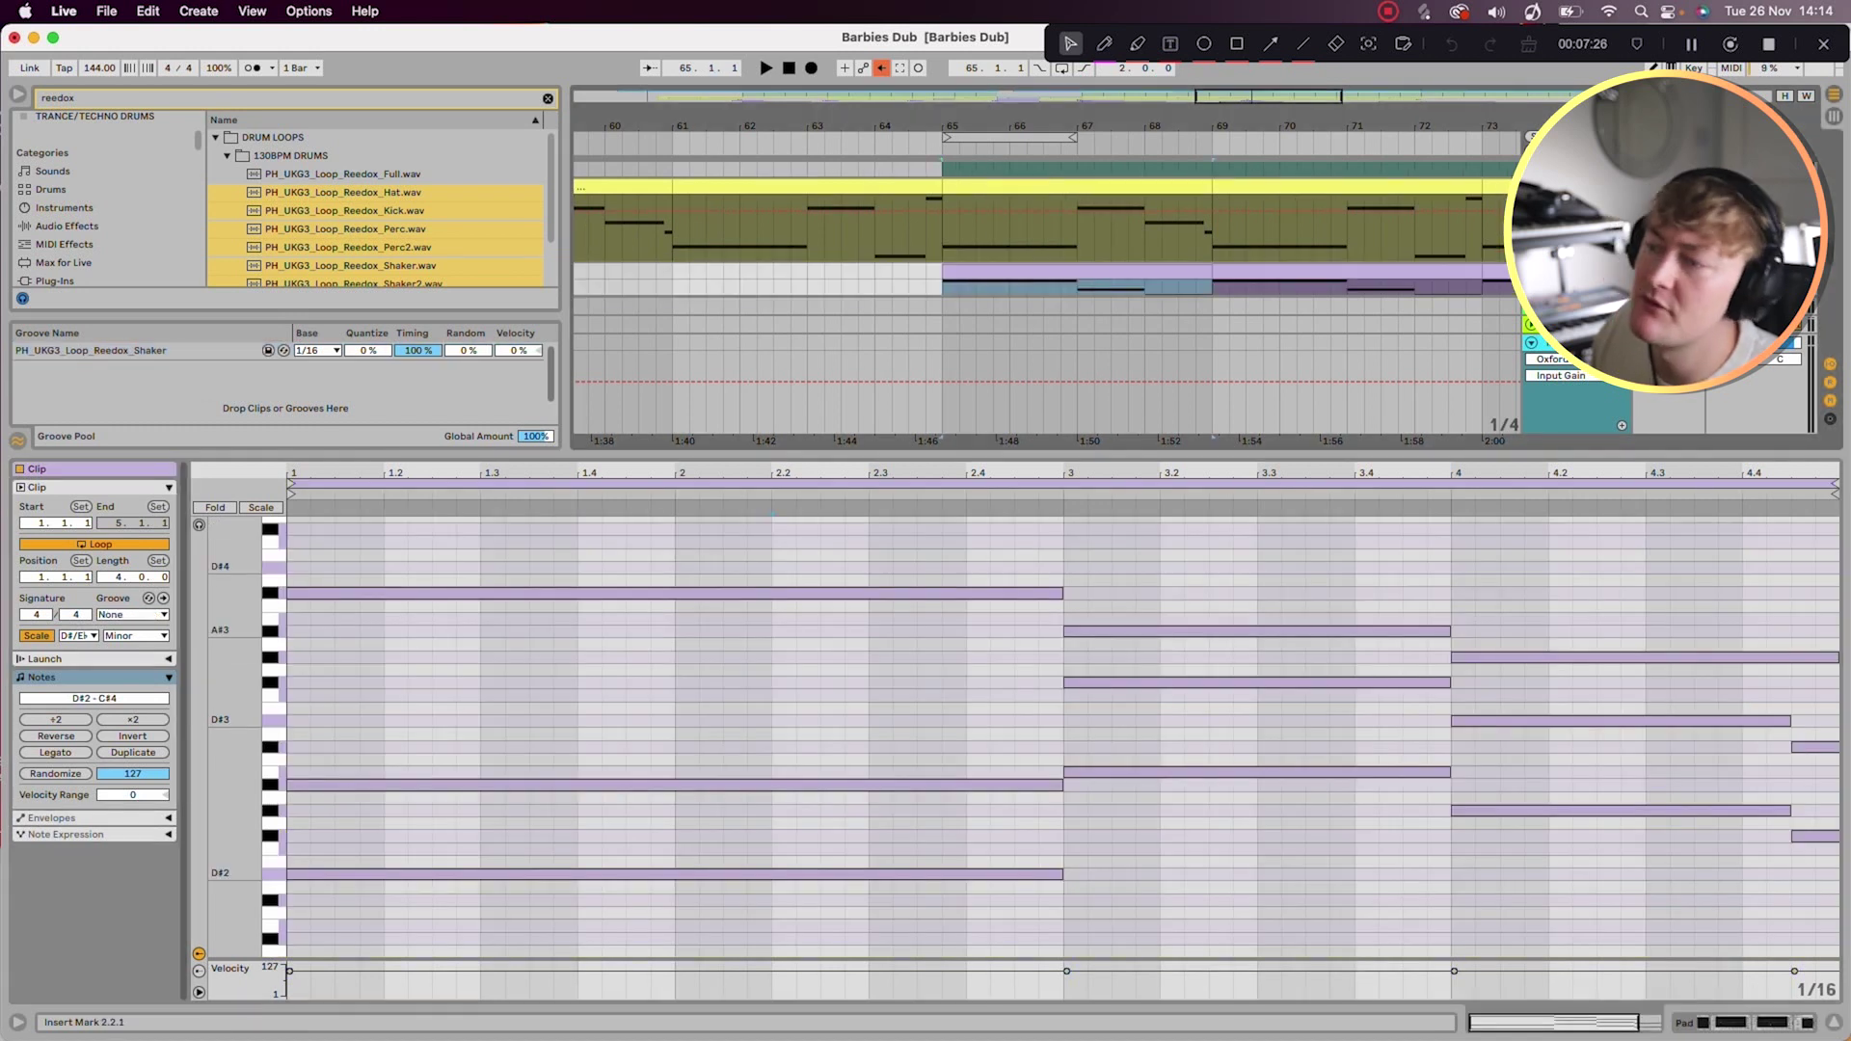
click(1157, 774)
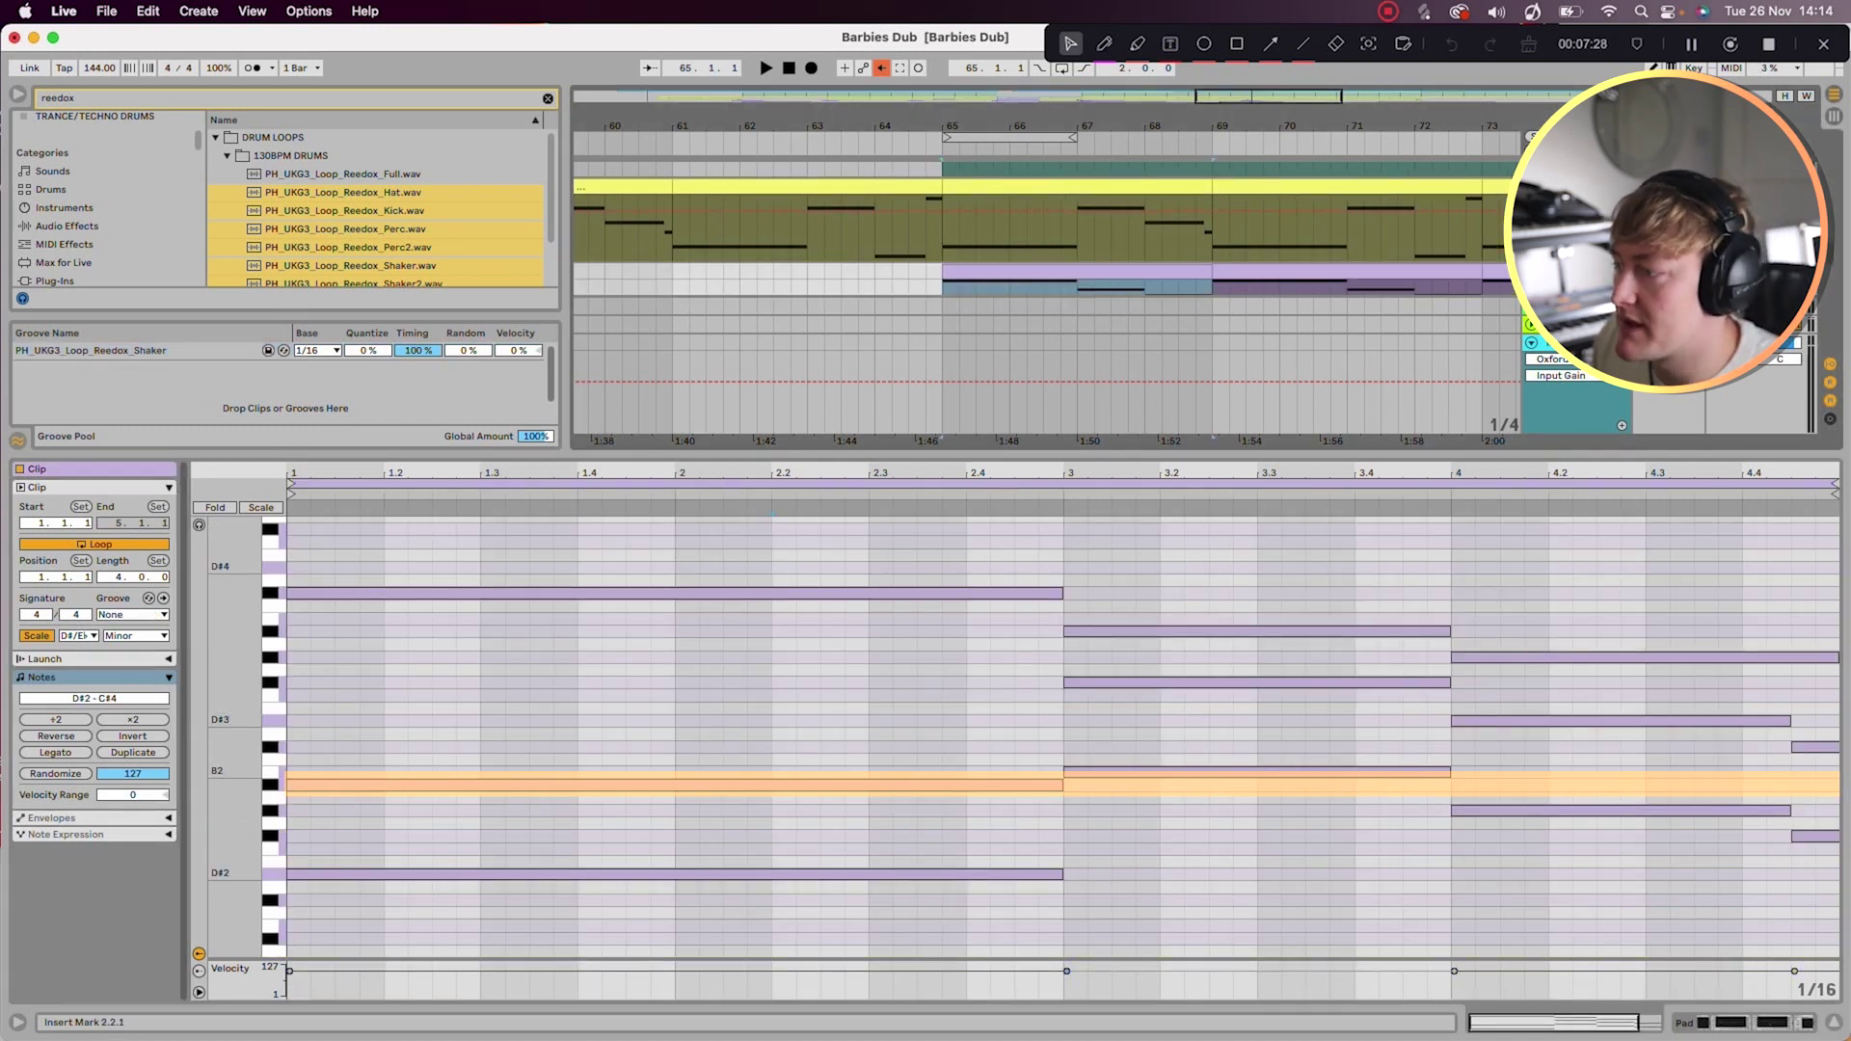
click(1582, 810)
click(1813, 836)
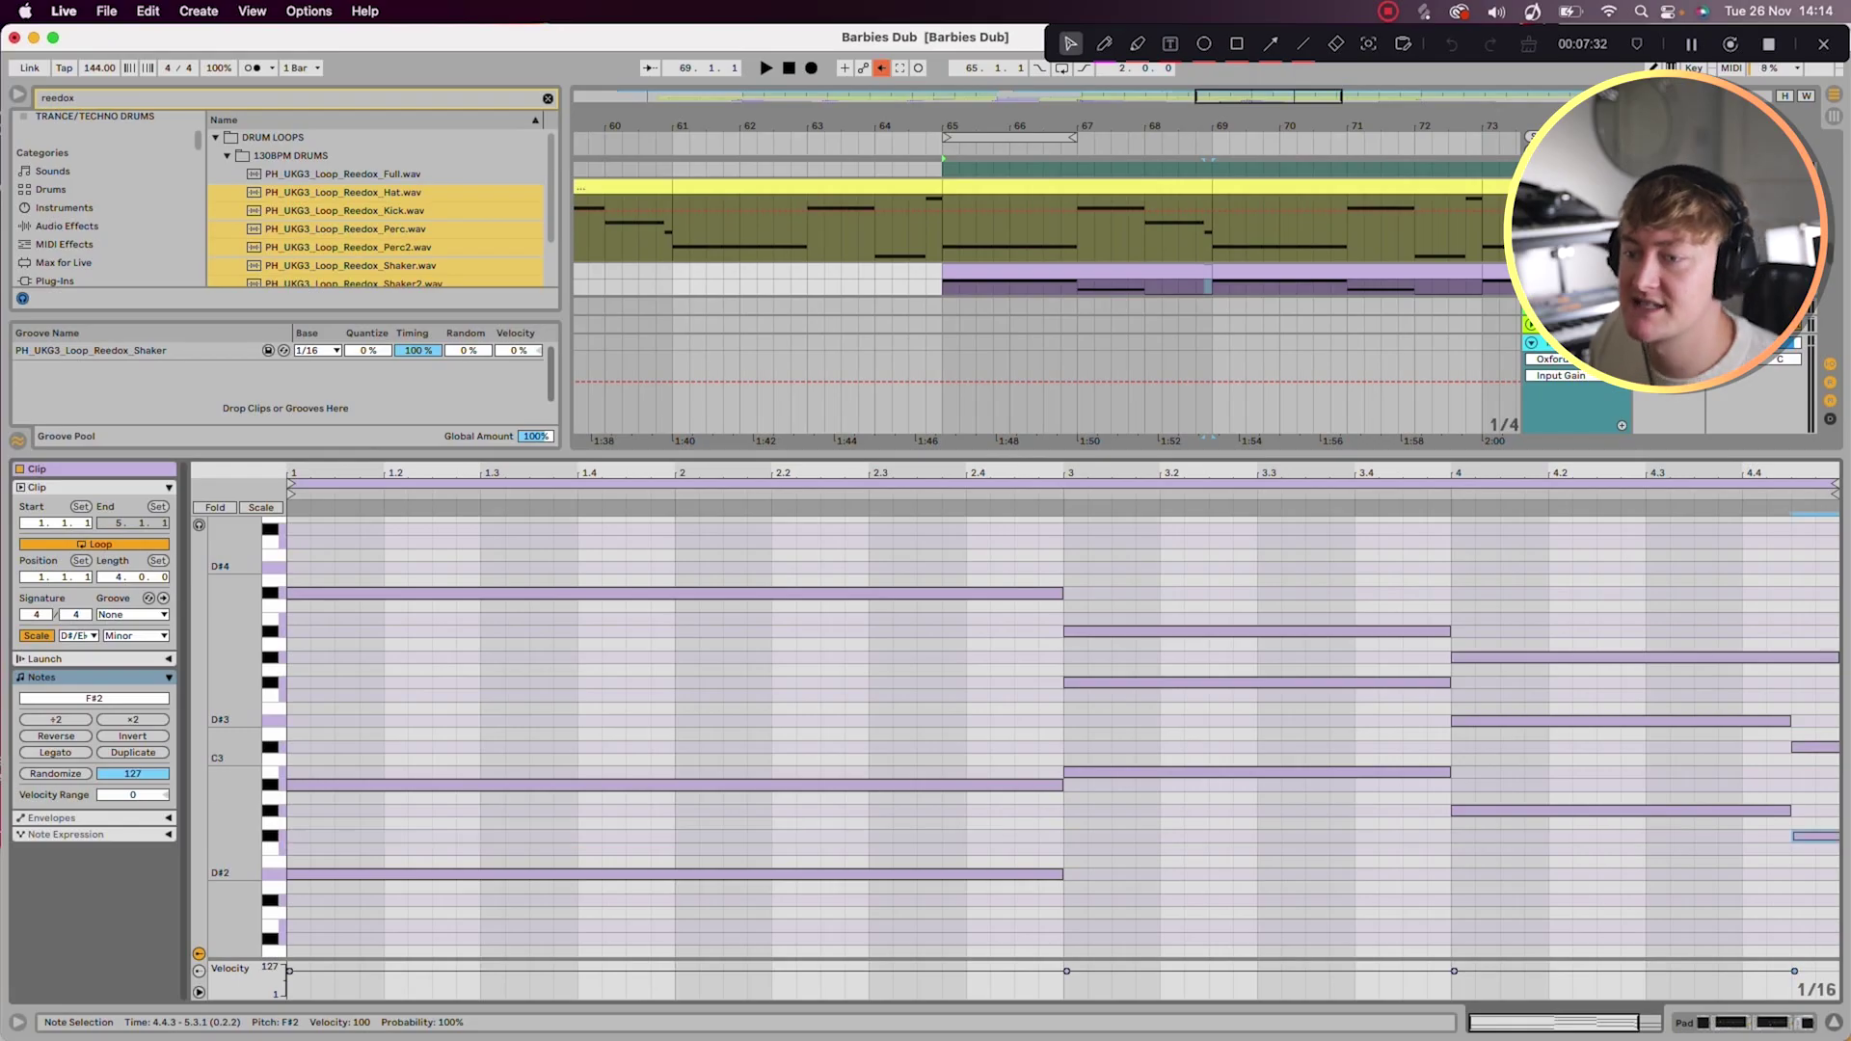
Step: Raise the lowest note of the Pad clip's first chord from D#2 to F#2
click(353, 875)
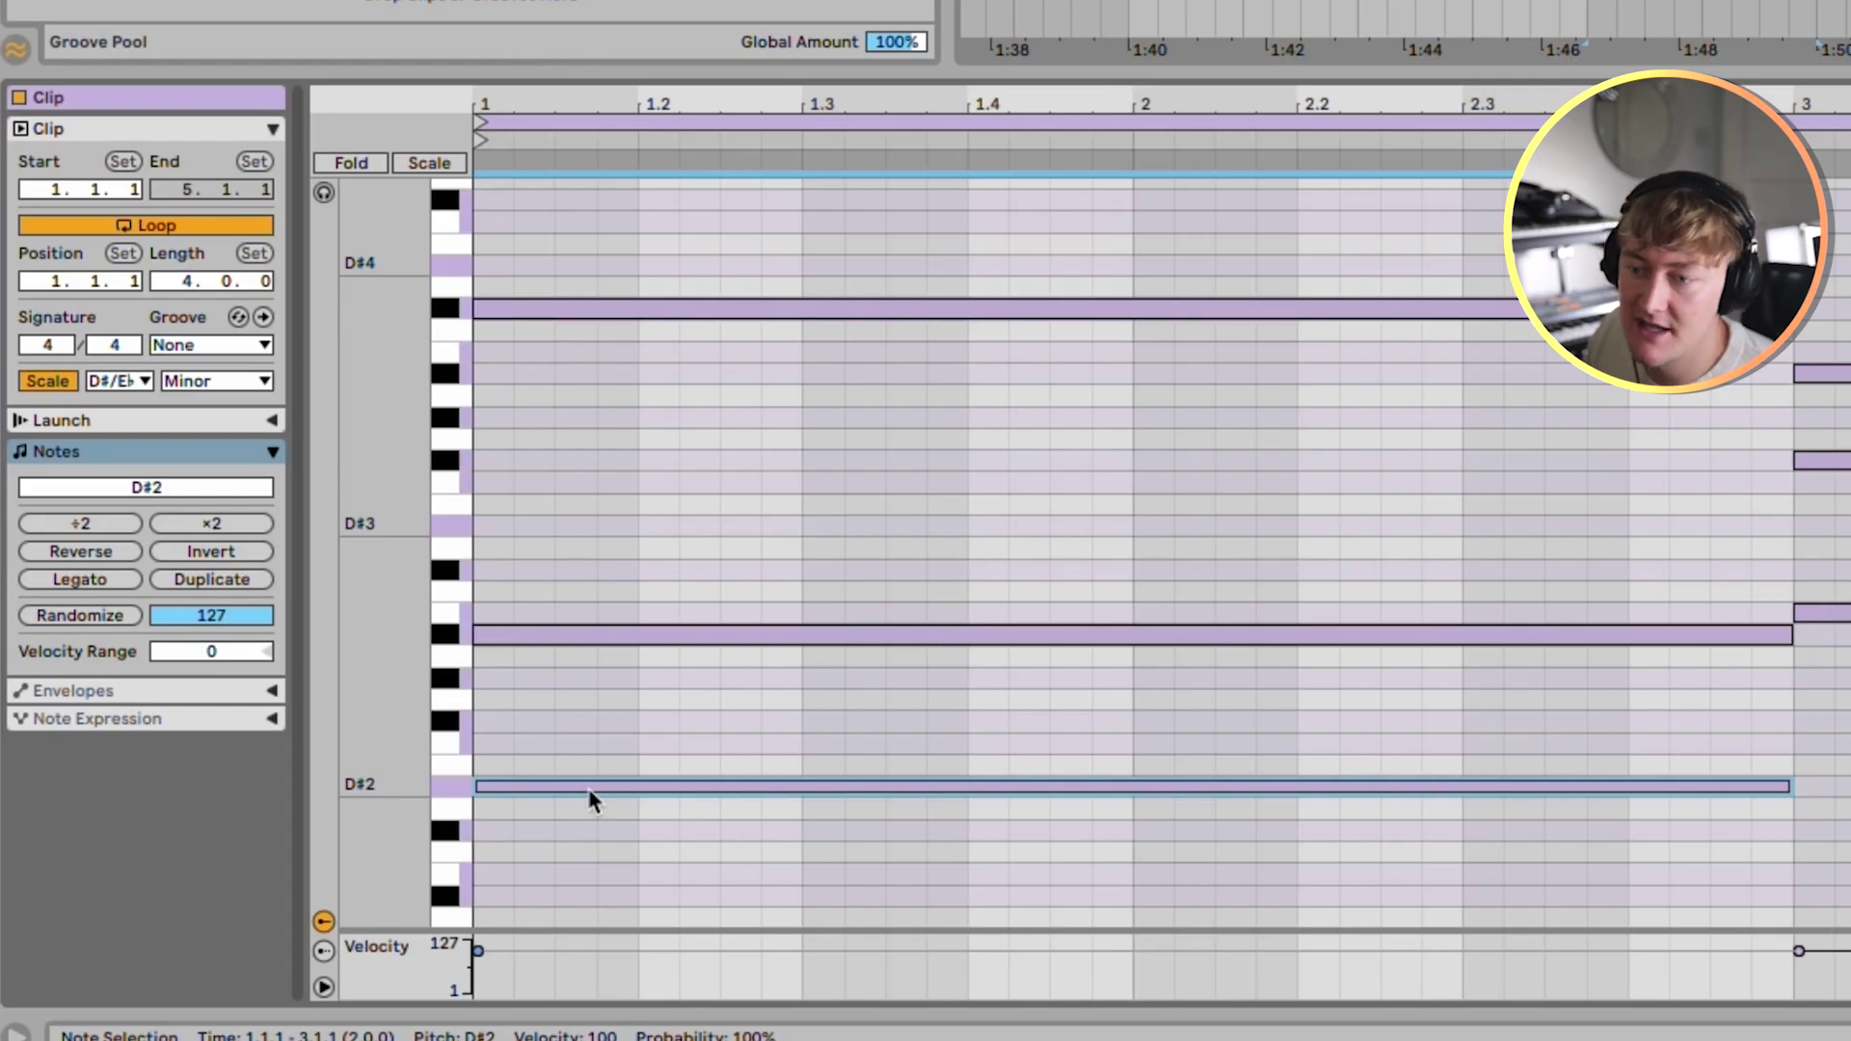
key(Up)
key(Up)
key(Up)
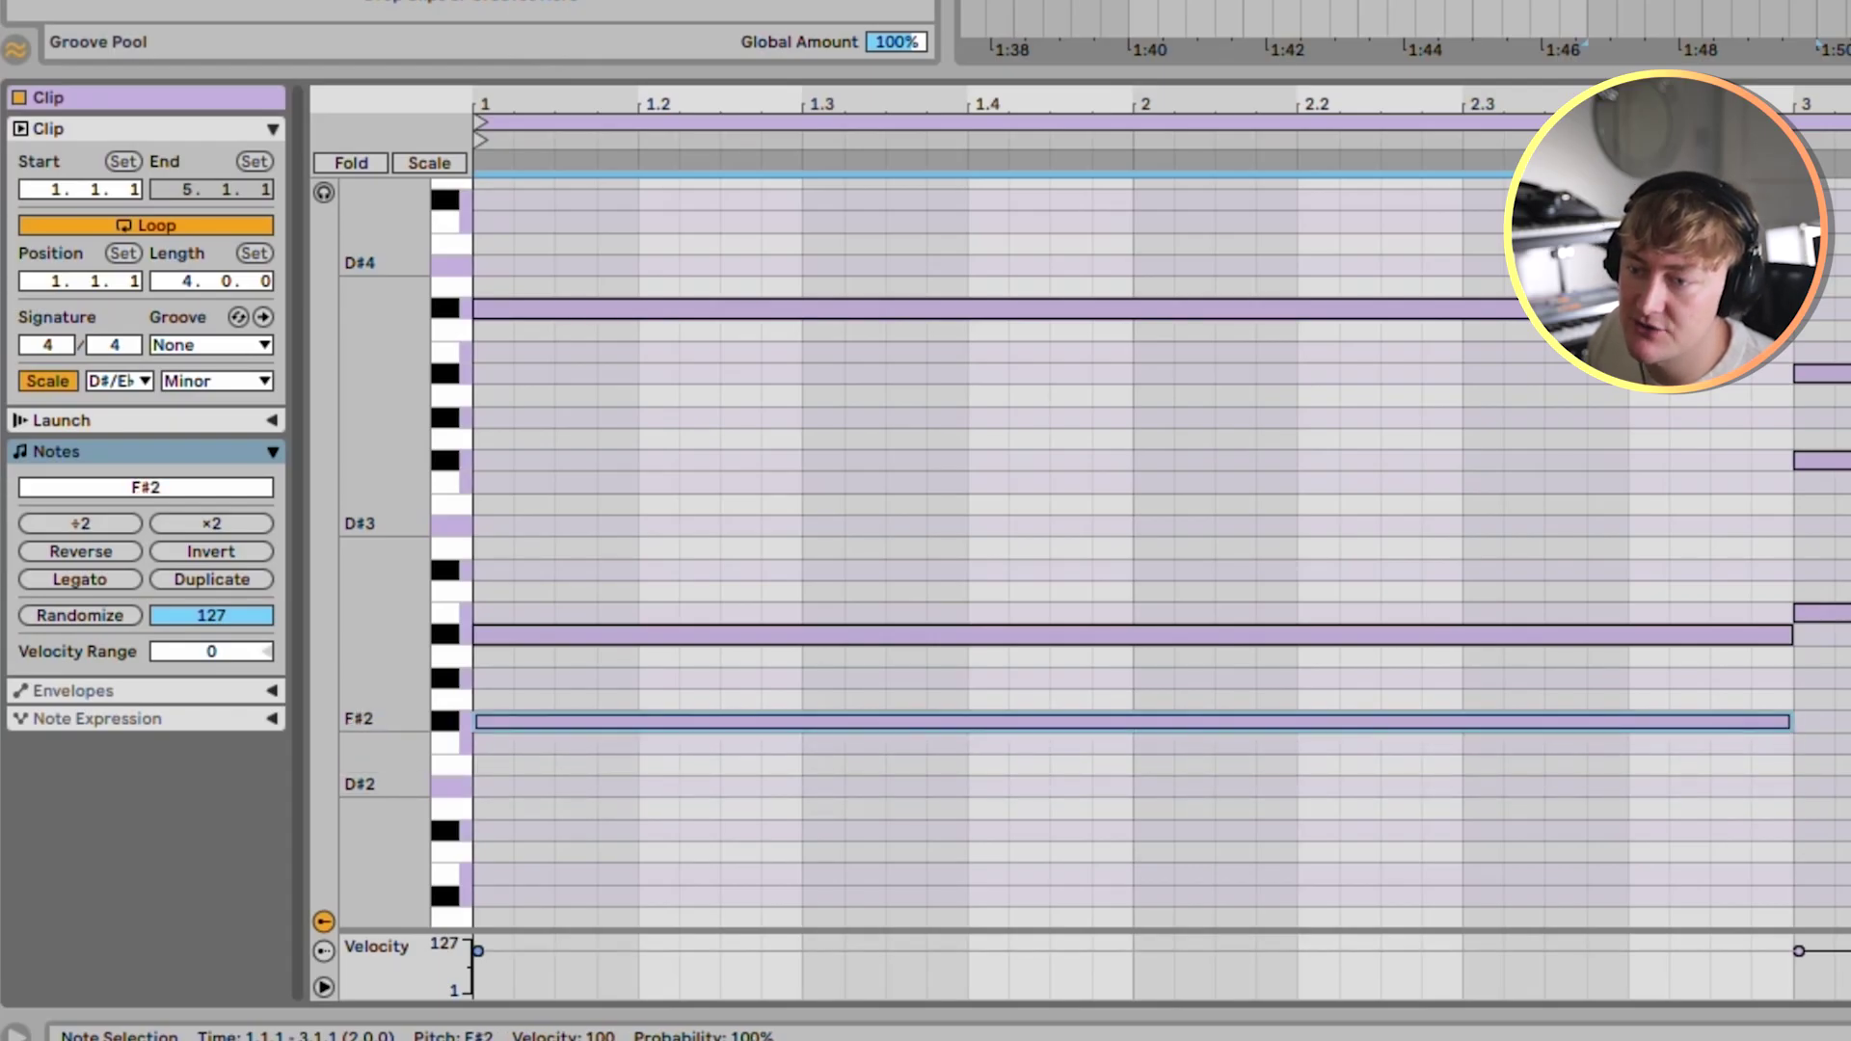
Step: Lower the bottom note of the Pad clip's first chord from F#2 to D#2
drag(579, 722, 540, 639)
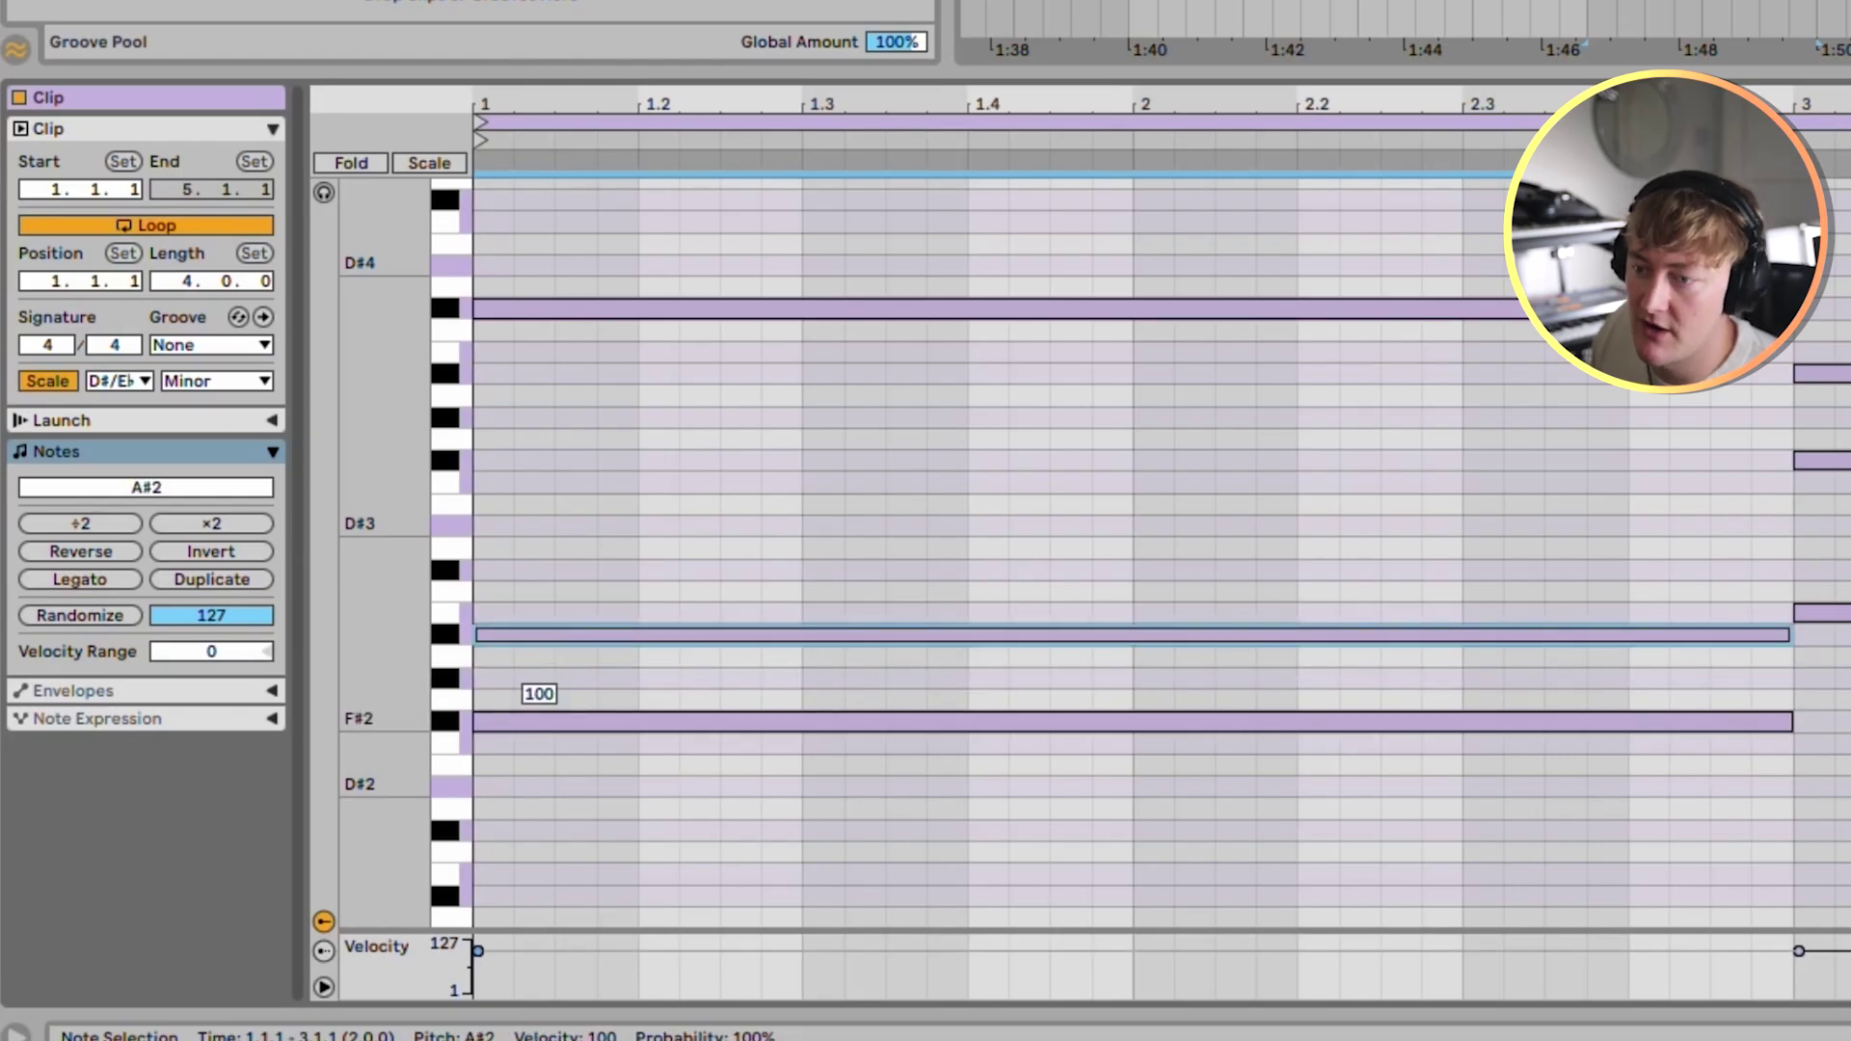
click(540, 721)
key(Down)
key(Down)
key(Down)
drag(540, 786, 567, 638)
key(ctrl+z)
drag(566, 786, 602, 764)
key(ctrl+z)
Step: Add a two-bar C#3 note to the first chord, raise it an octave to C#4 and play it
click(567, 309)
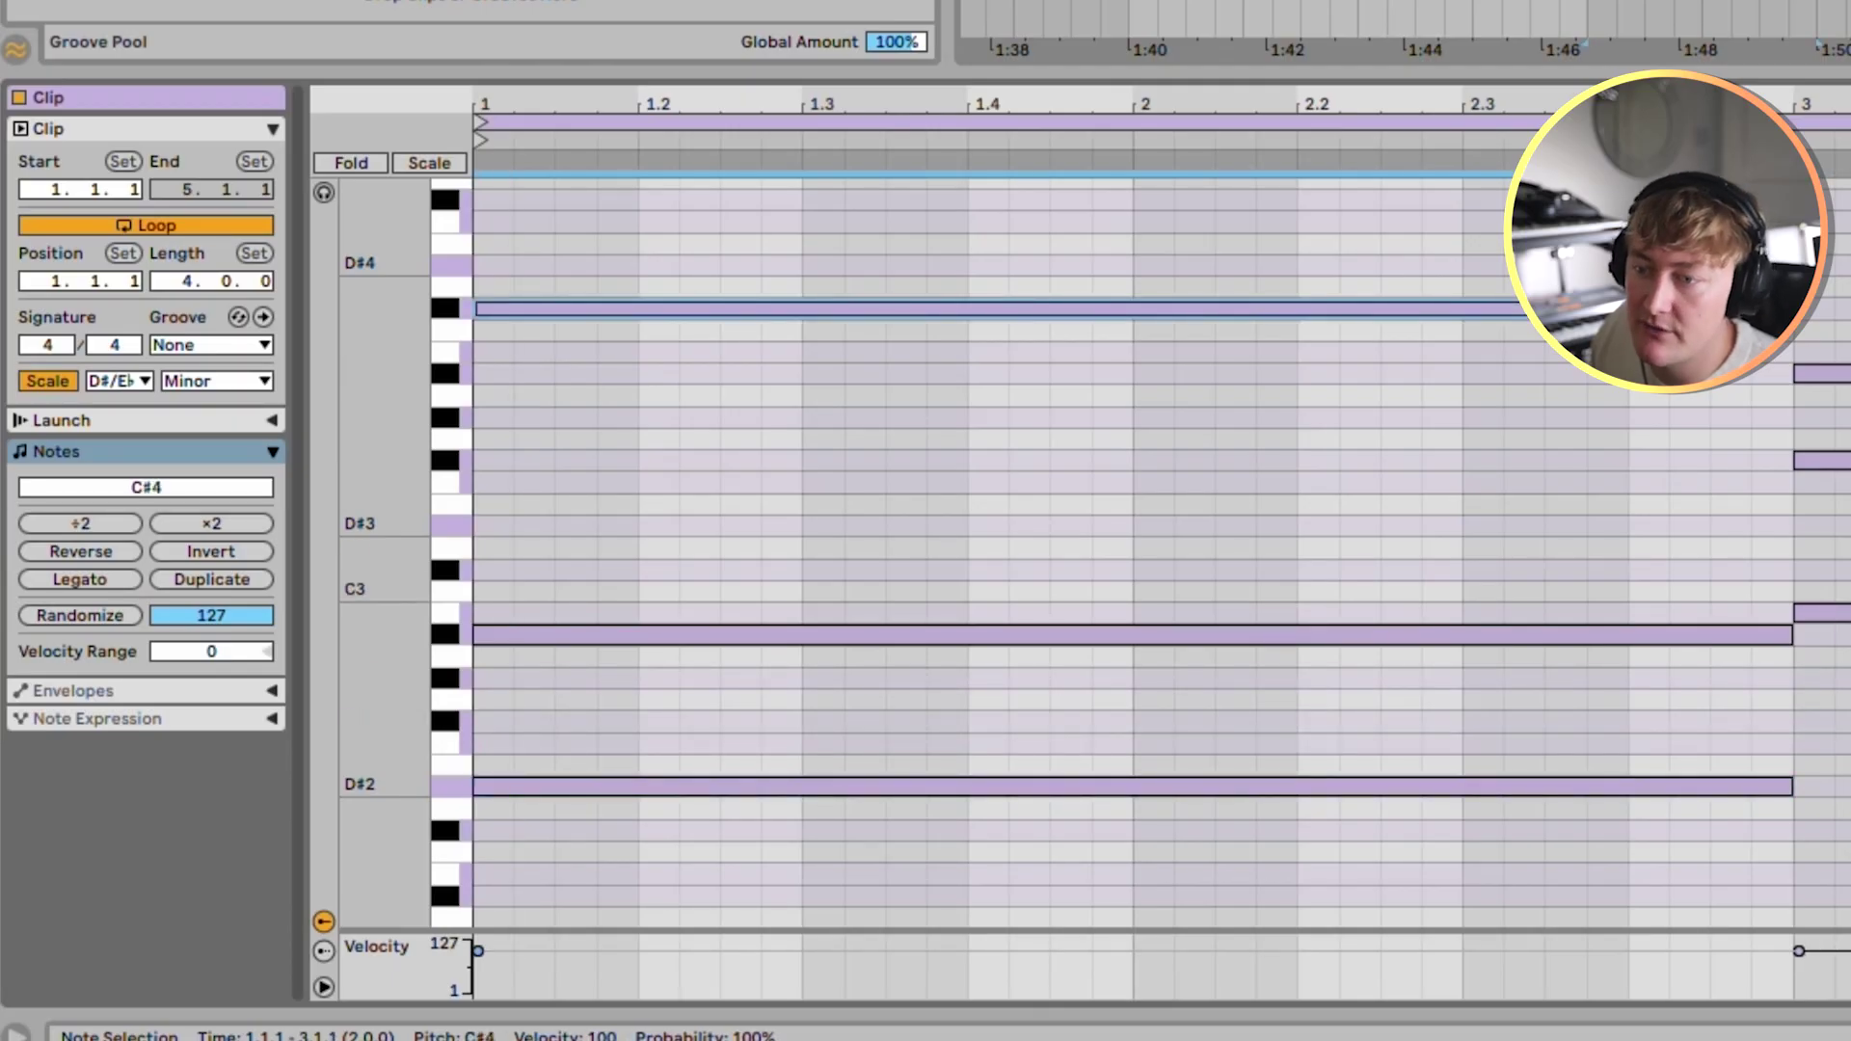
double_click(508, 570)
drag(511, 570, 1793, 570)
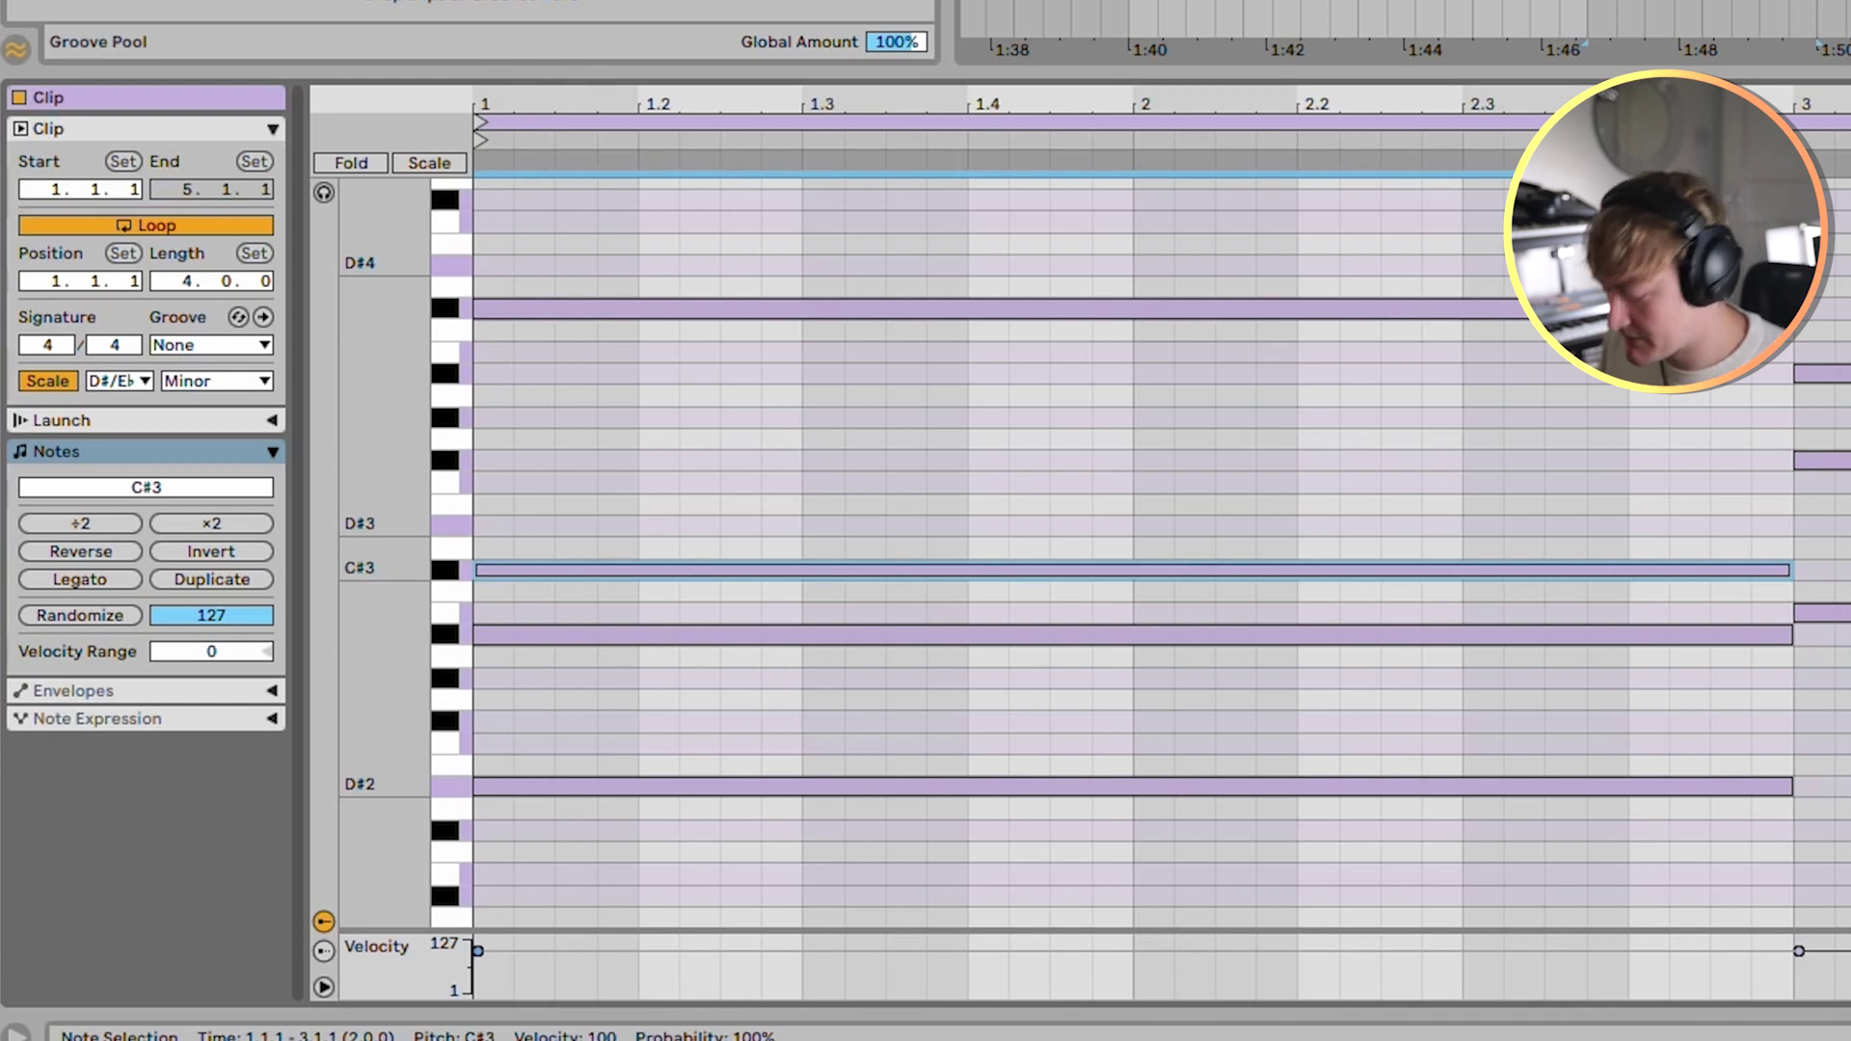
drag(1042, 570, 1042, 309)
key(space)
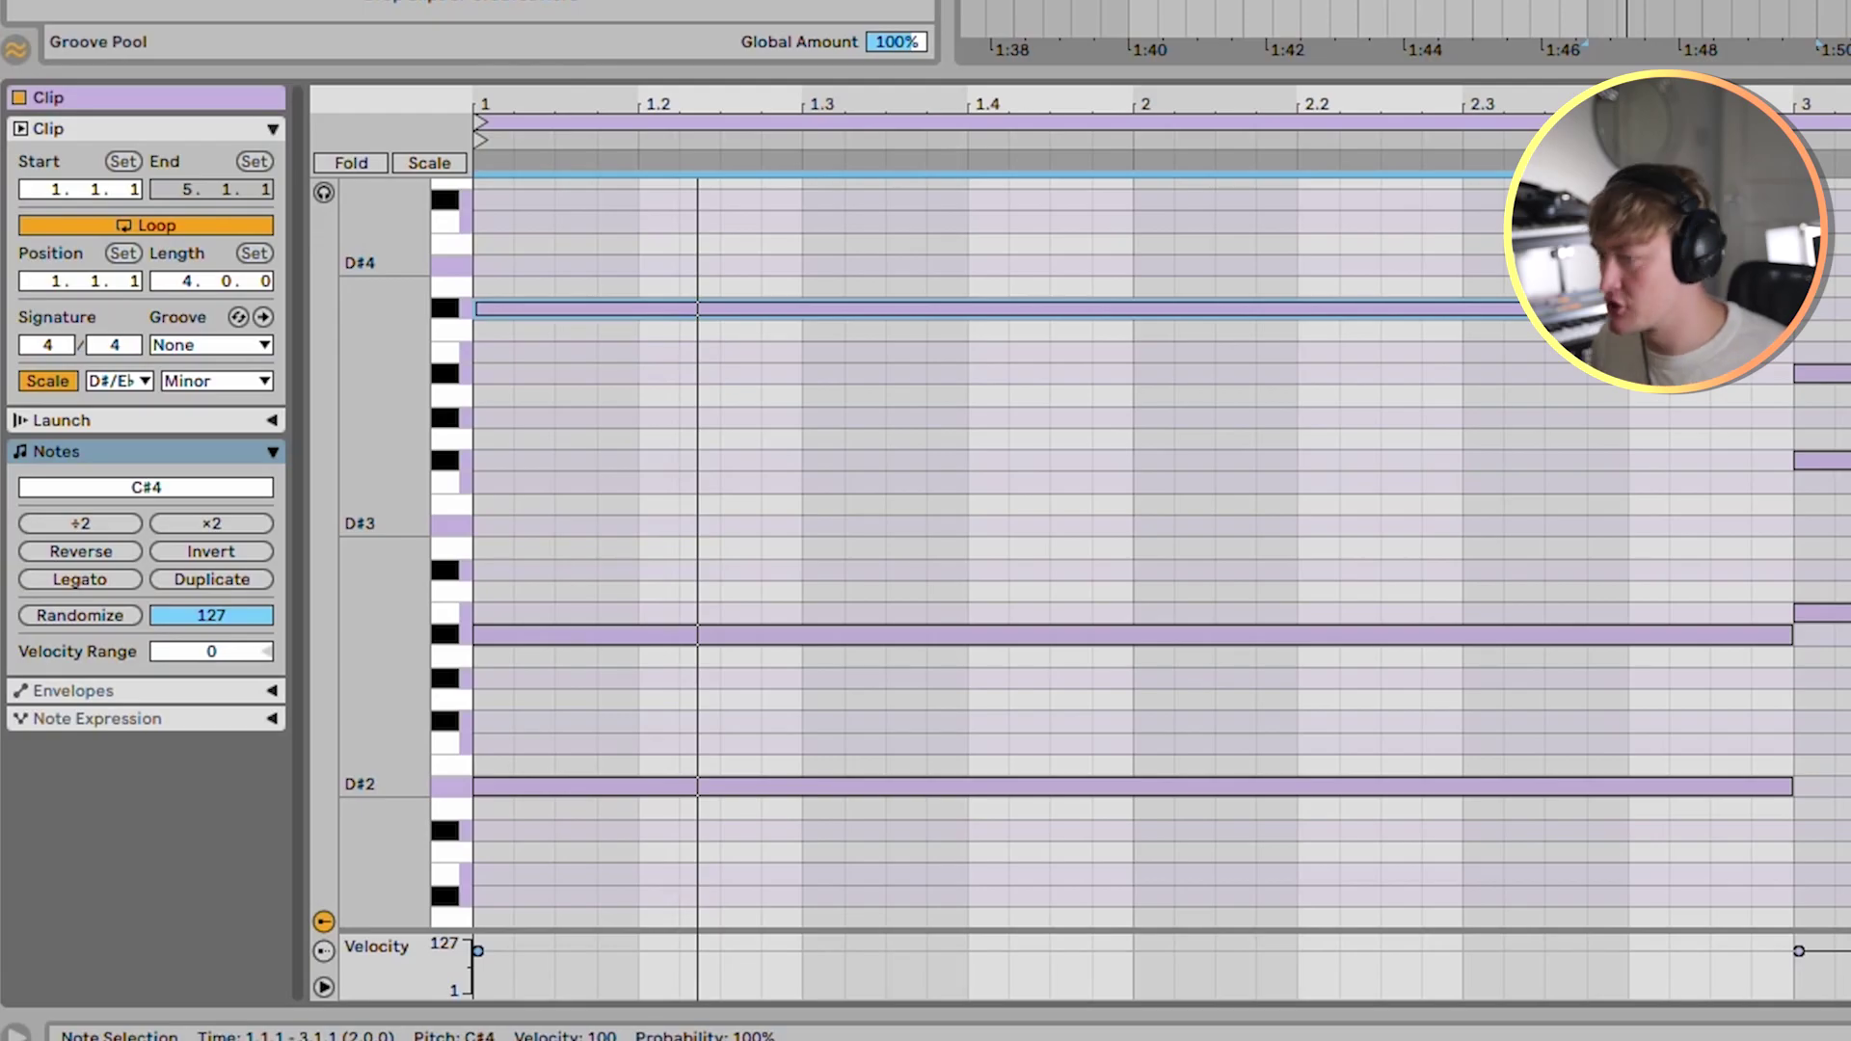
Step: Lower the added note to C#3, deactivate the first chord's C#4 note and play the chord
key(shift+Down)
click(1639, 309)
key(0)
key(minus)
key(space)
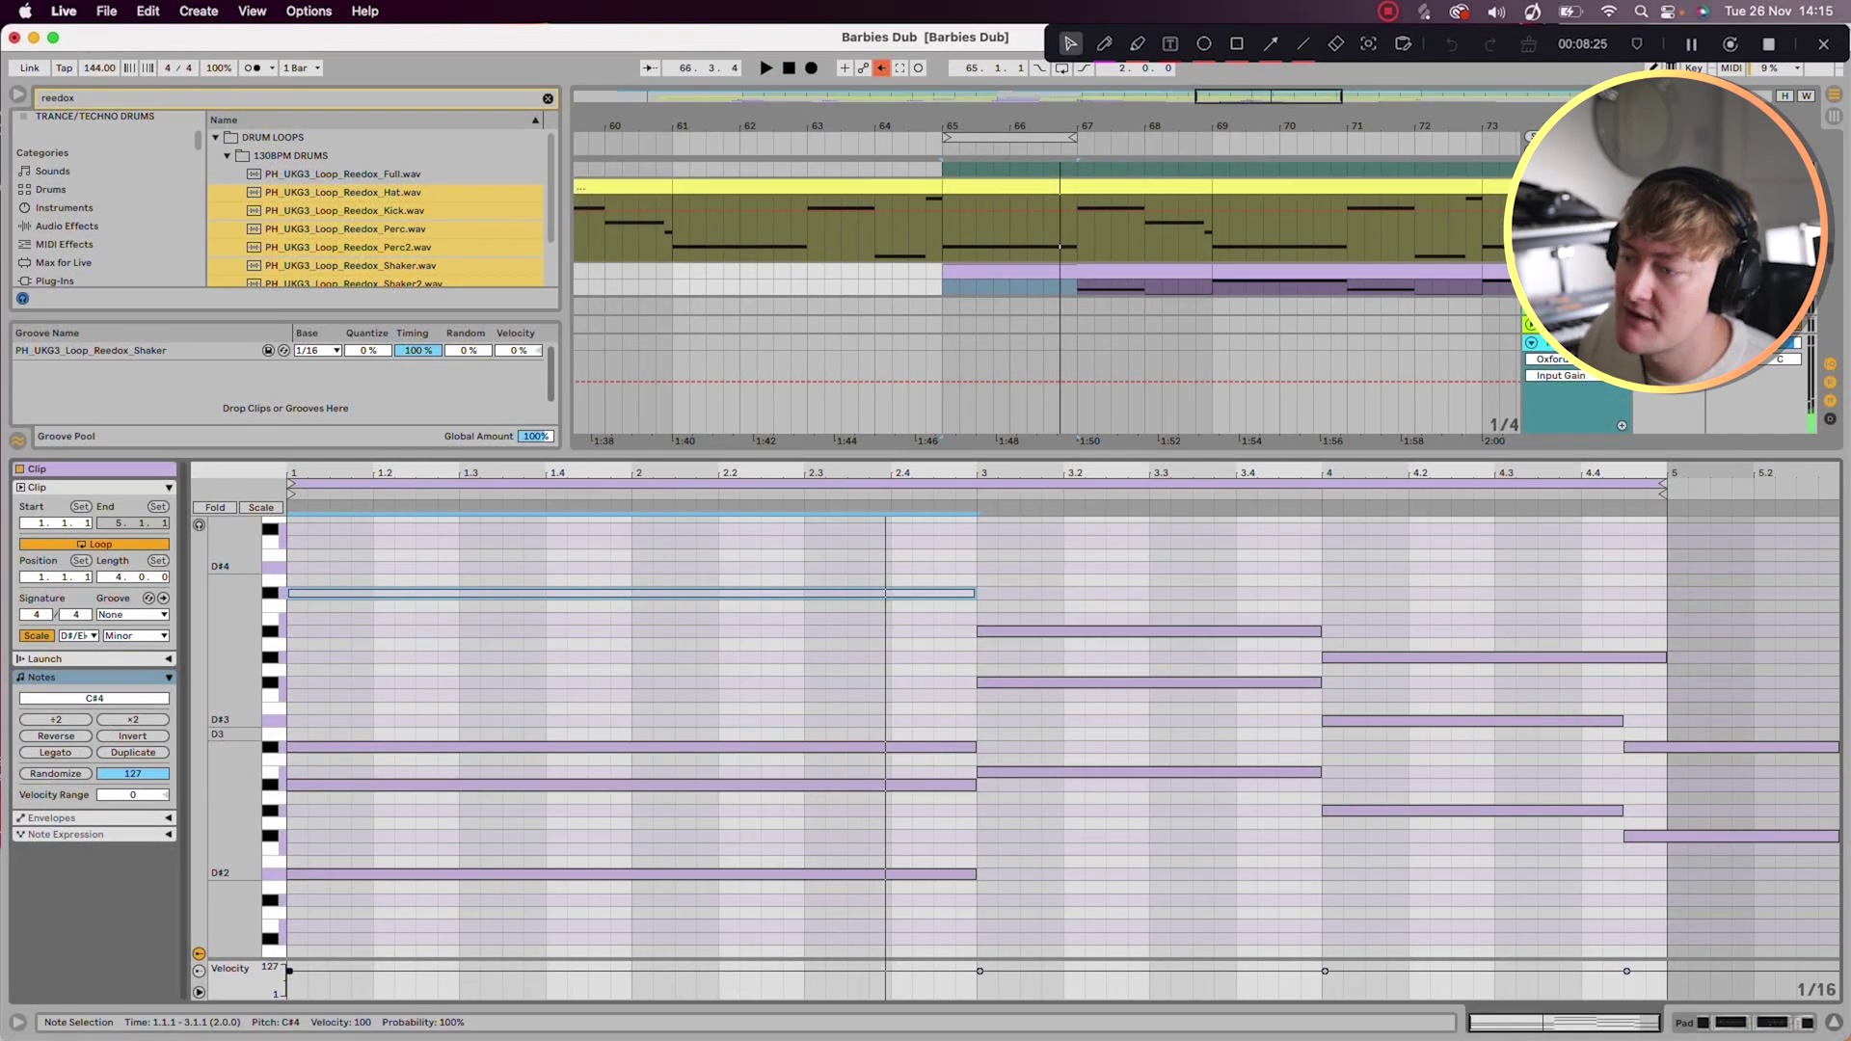
Step: Try the first chord's C#3 note an octave higher at C#4 during playback and return it to C#3
click(869, 718)
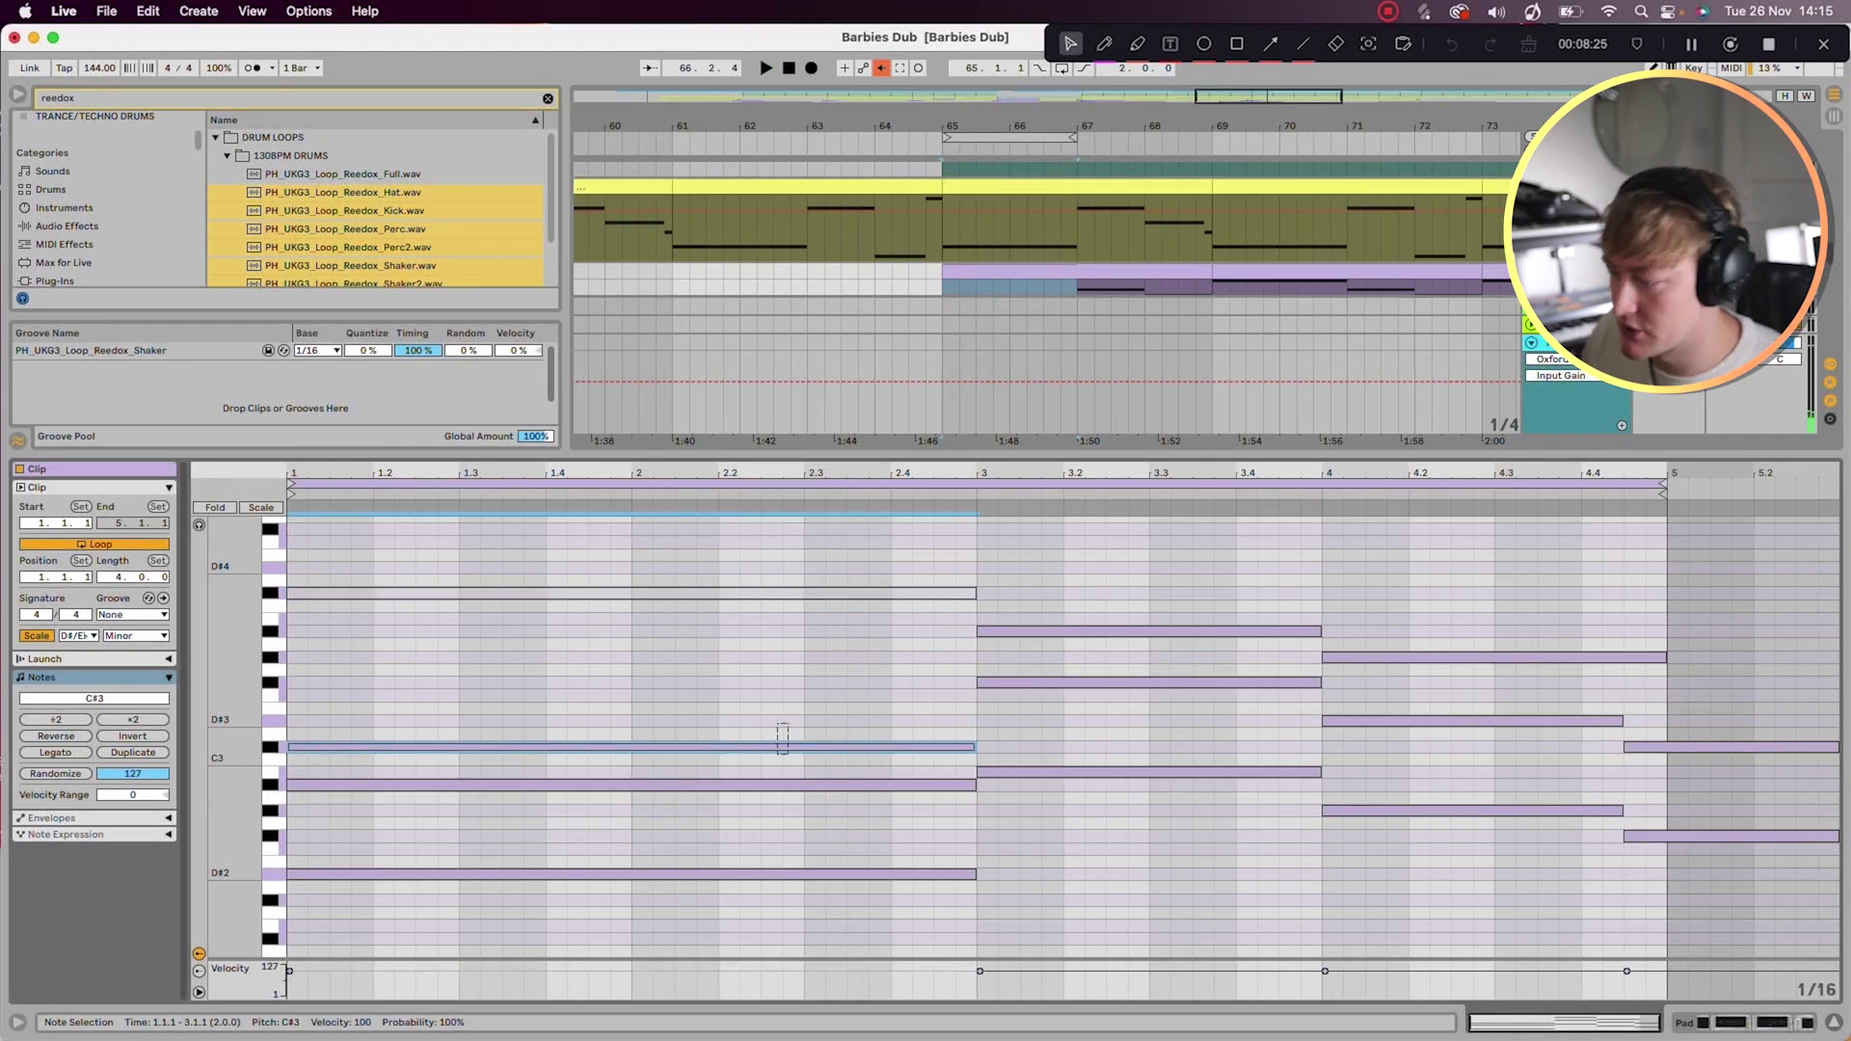
key(shift+Up)
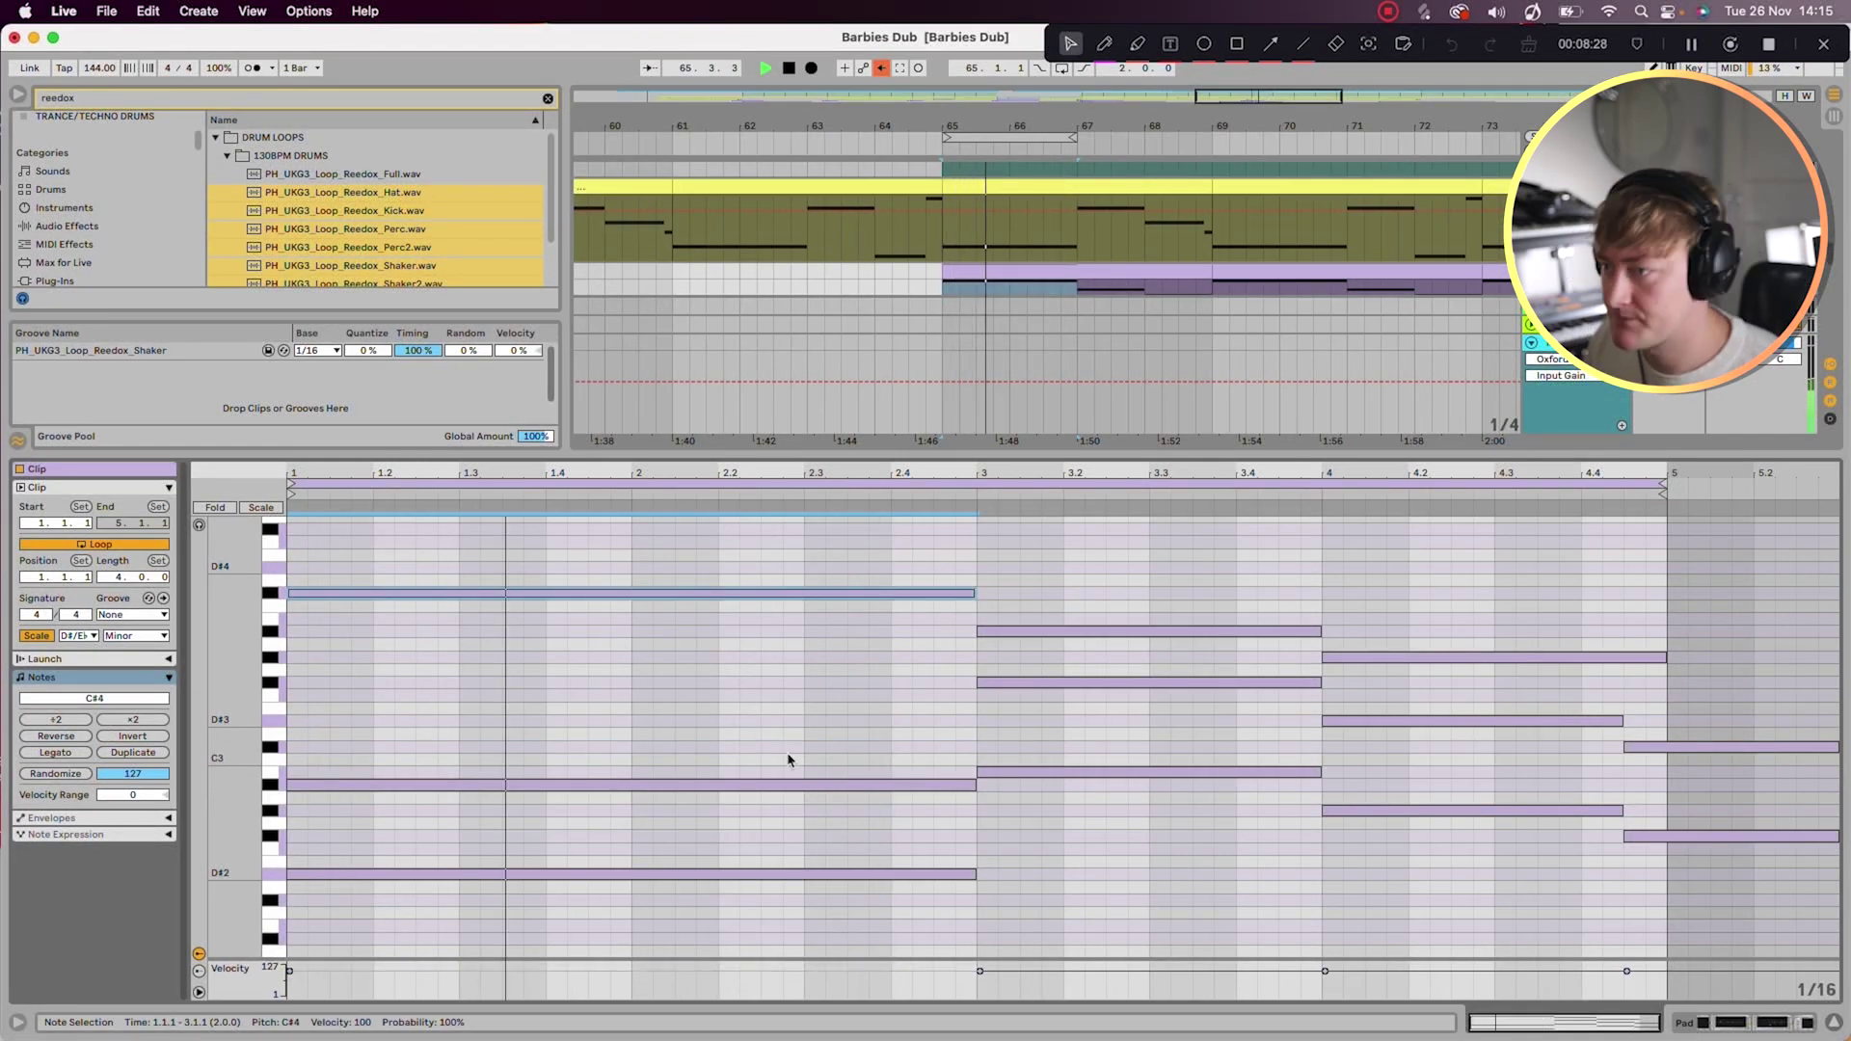
key(shift+Down)
key(Down)
key(Down)
key(shift+Up)
key(space)
key(shift+Down)
Step: Try the first chord's D#2 note at D#3 and D#4, play the chord and return the note to D#2
click(812, 873)
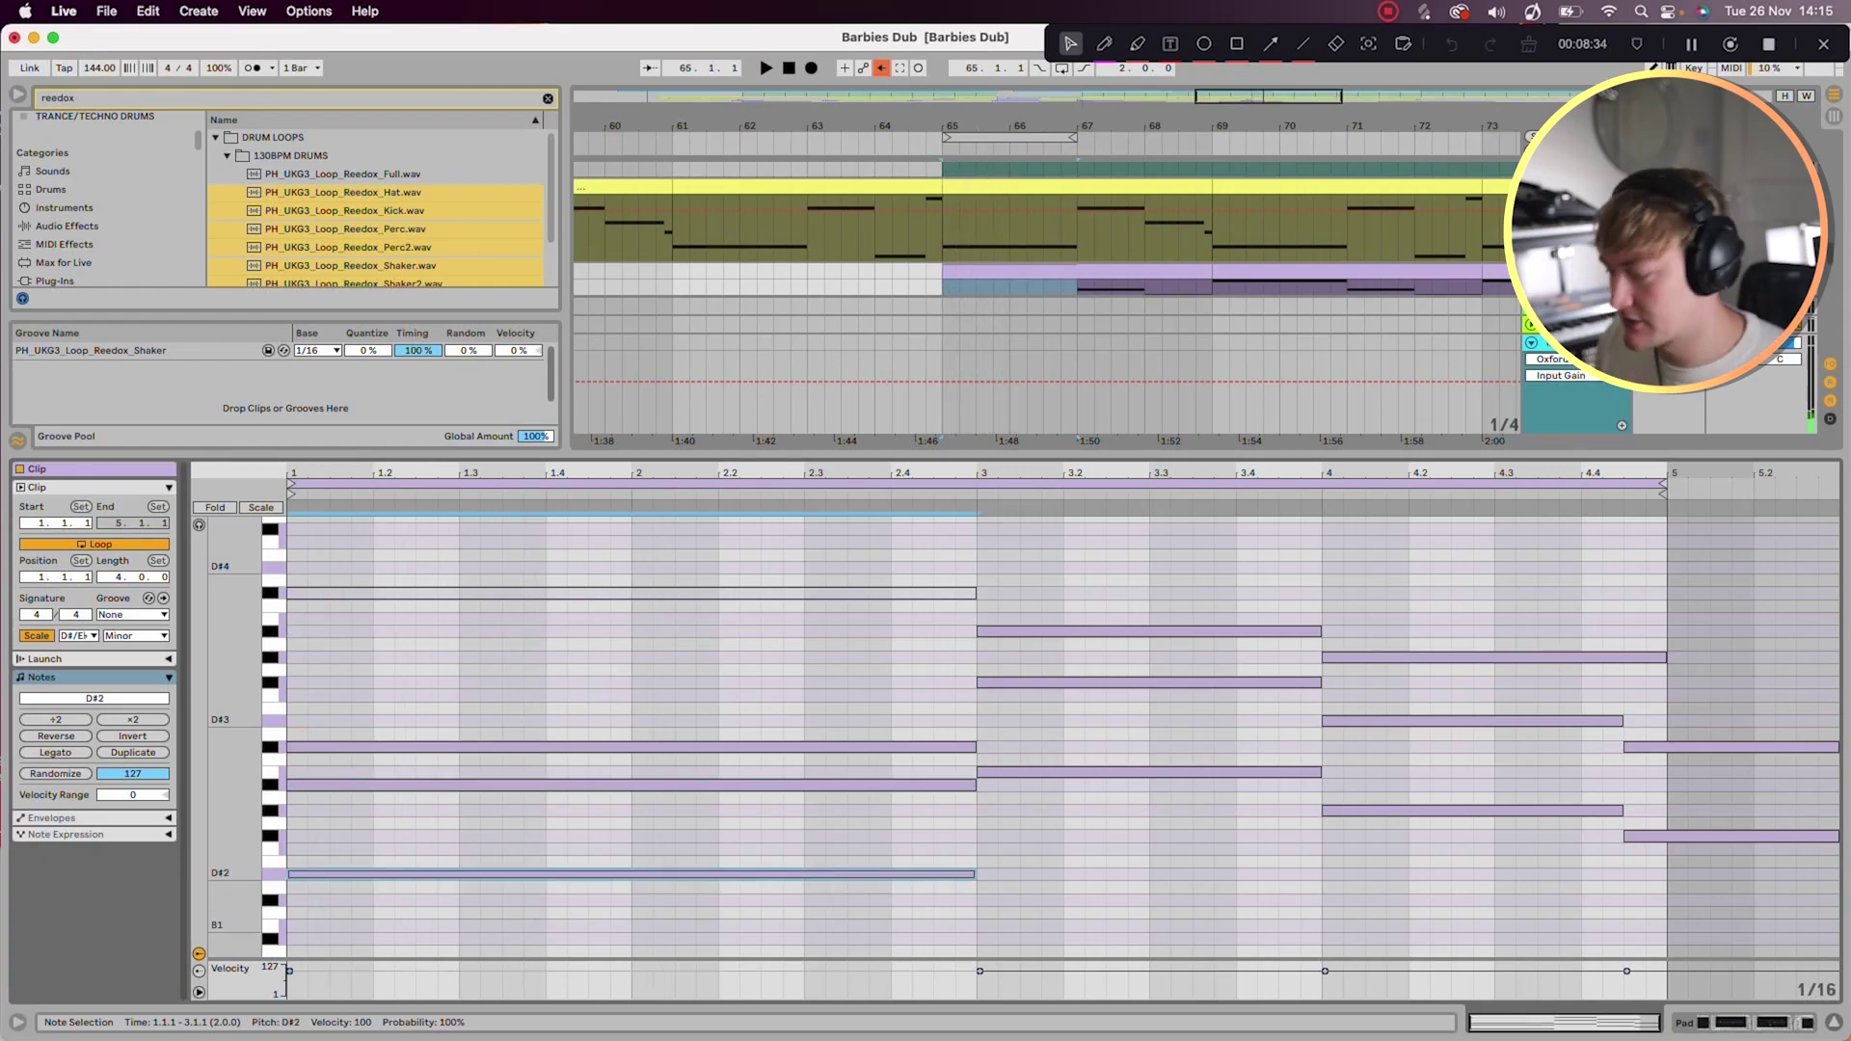
key(shift+Up)
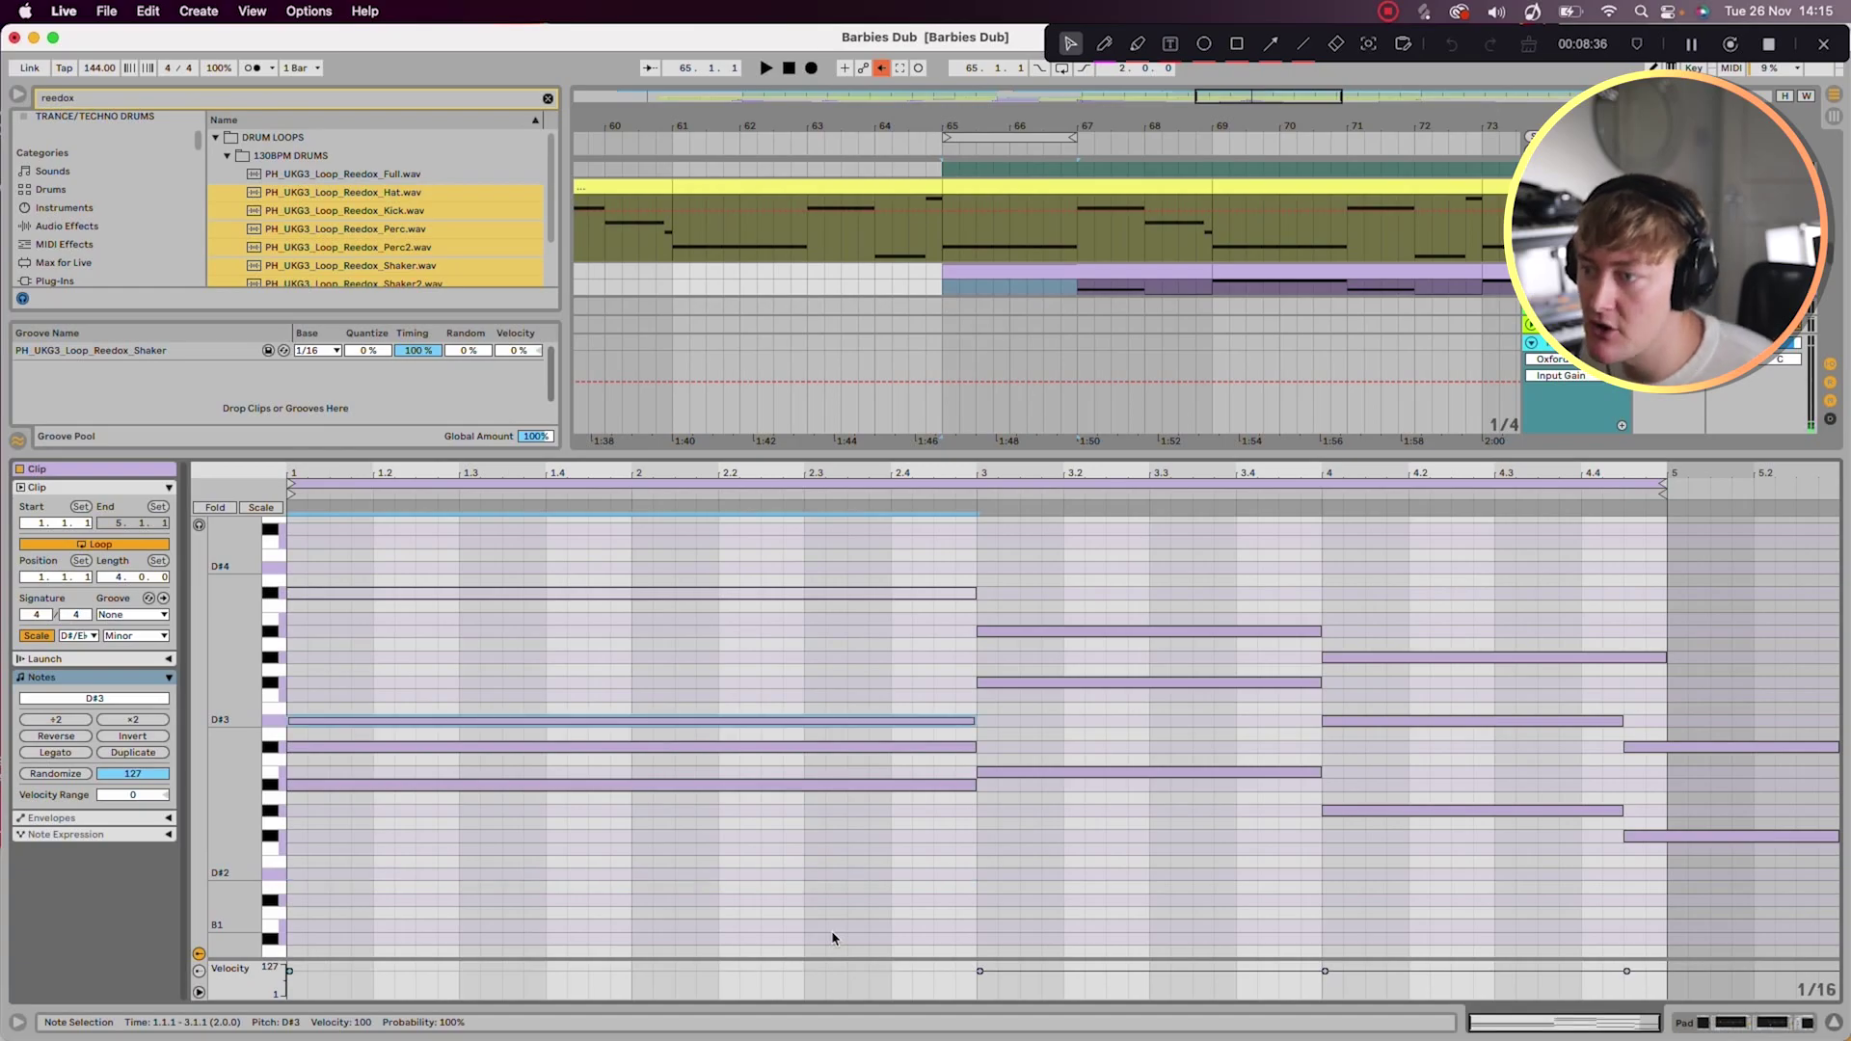
key(shift+Up)
key(space)
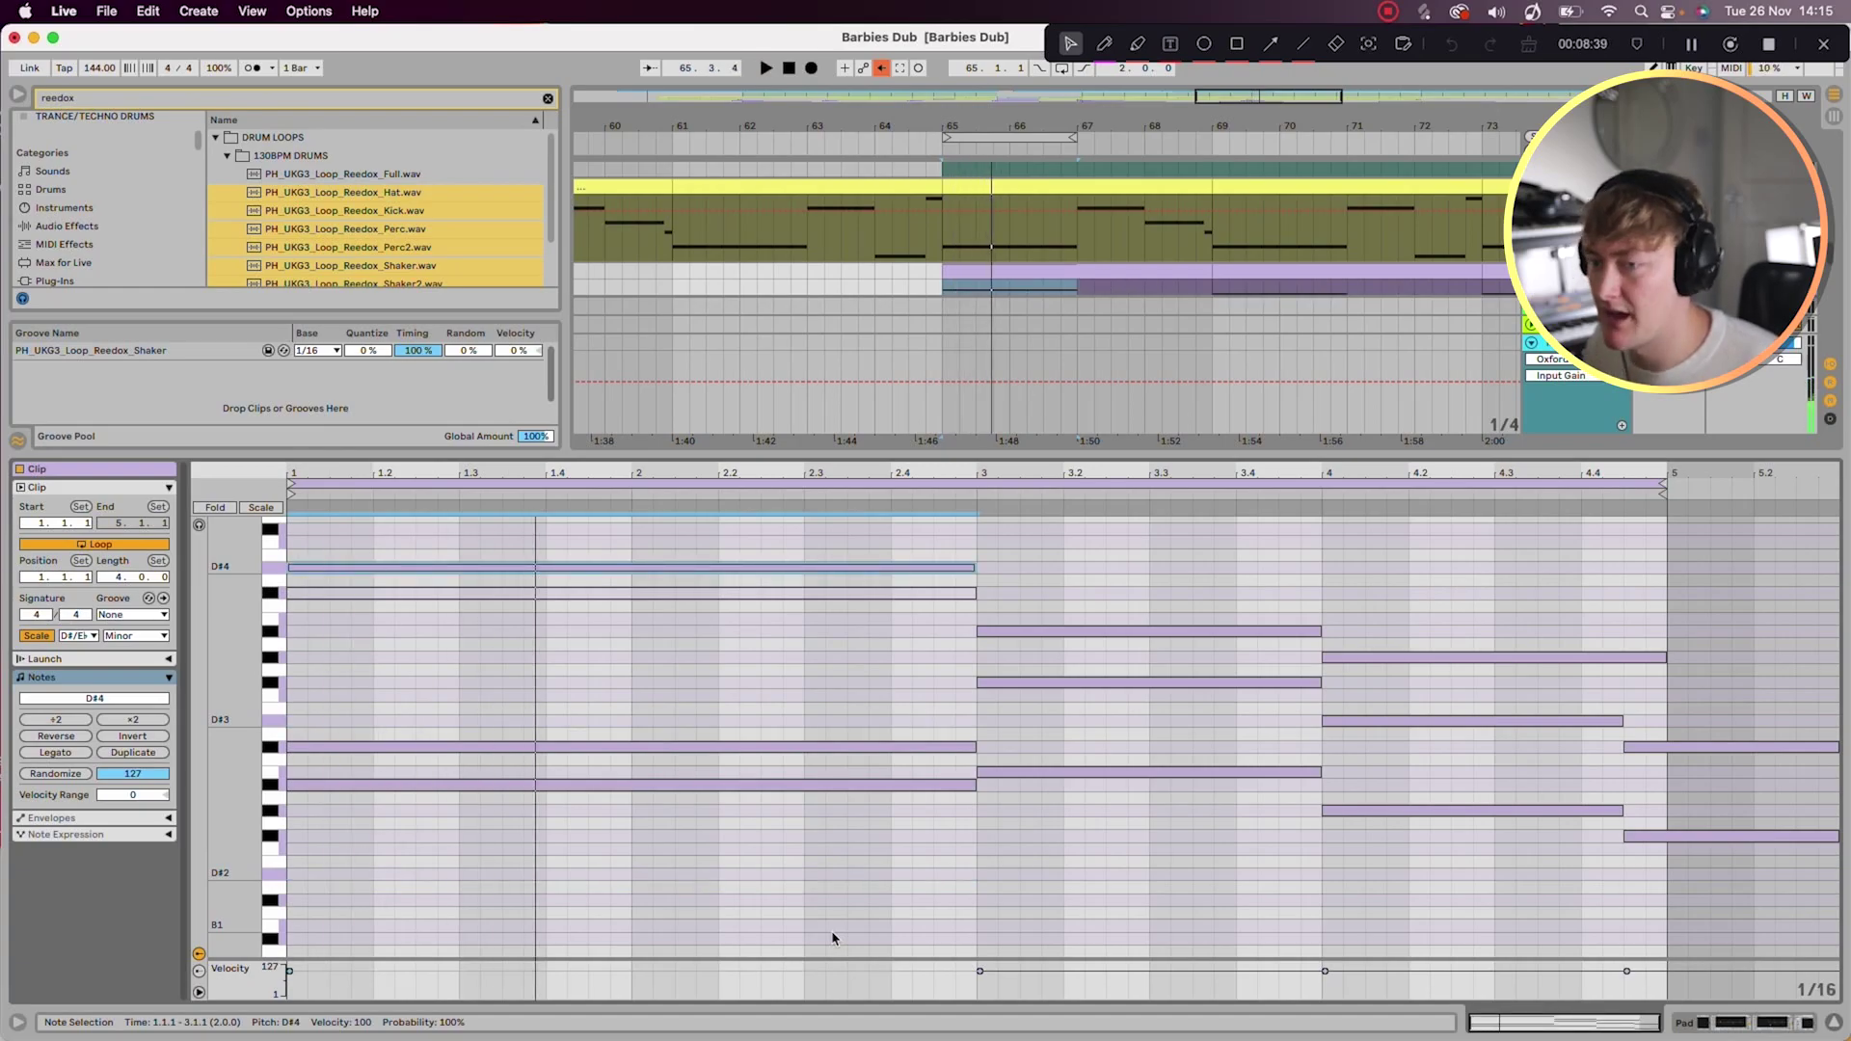
key(shift+Down)
key(shift+Down)
key(space)
Step: Raise the first chord's C#3 note an octave to C#4 and play the chord
click(614, 749)
key(shift+Up)
key(space)
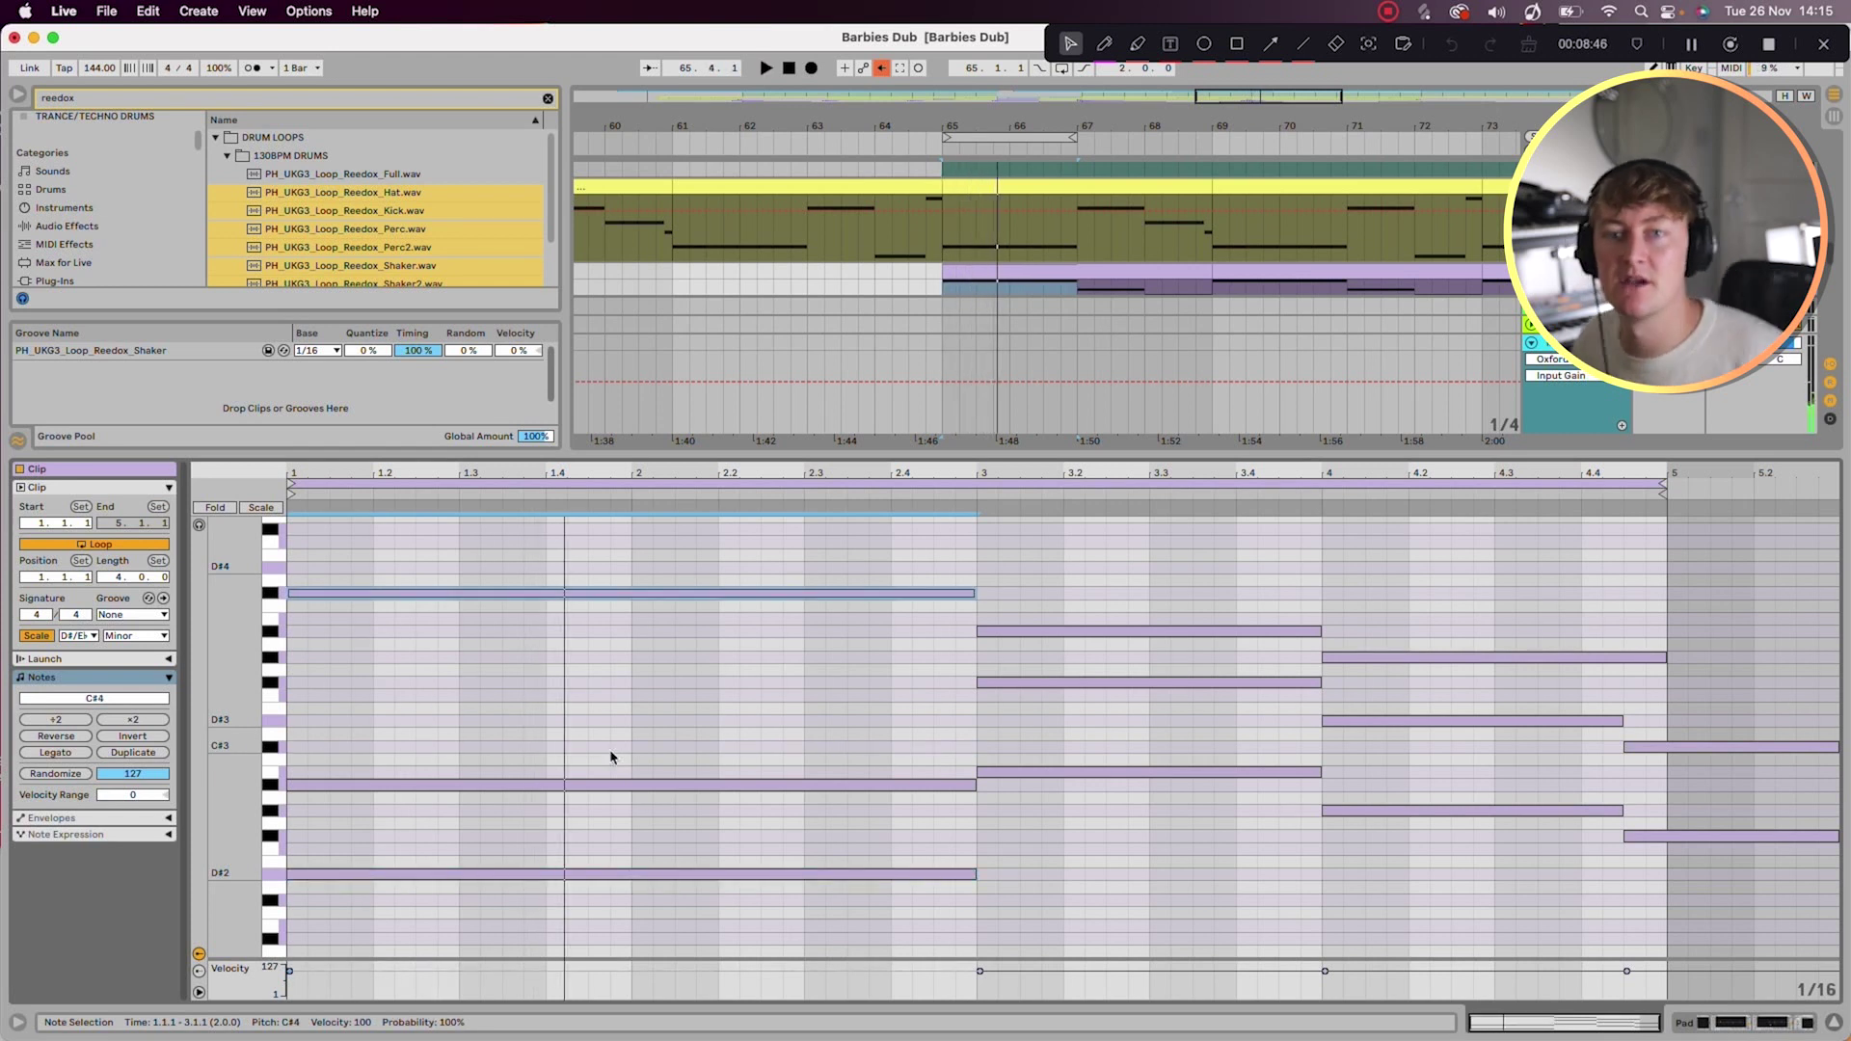
Step: Check the second chord's B2 and A#3 notes, and copy the third chord's G#2 note up an octave to G#3
click(1025, 772)
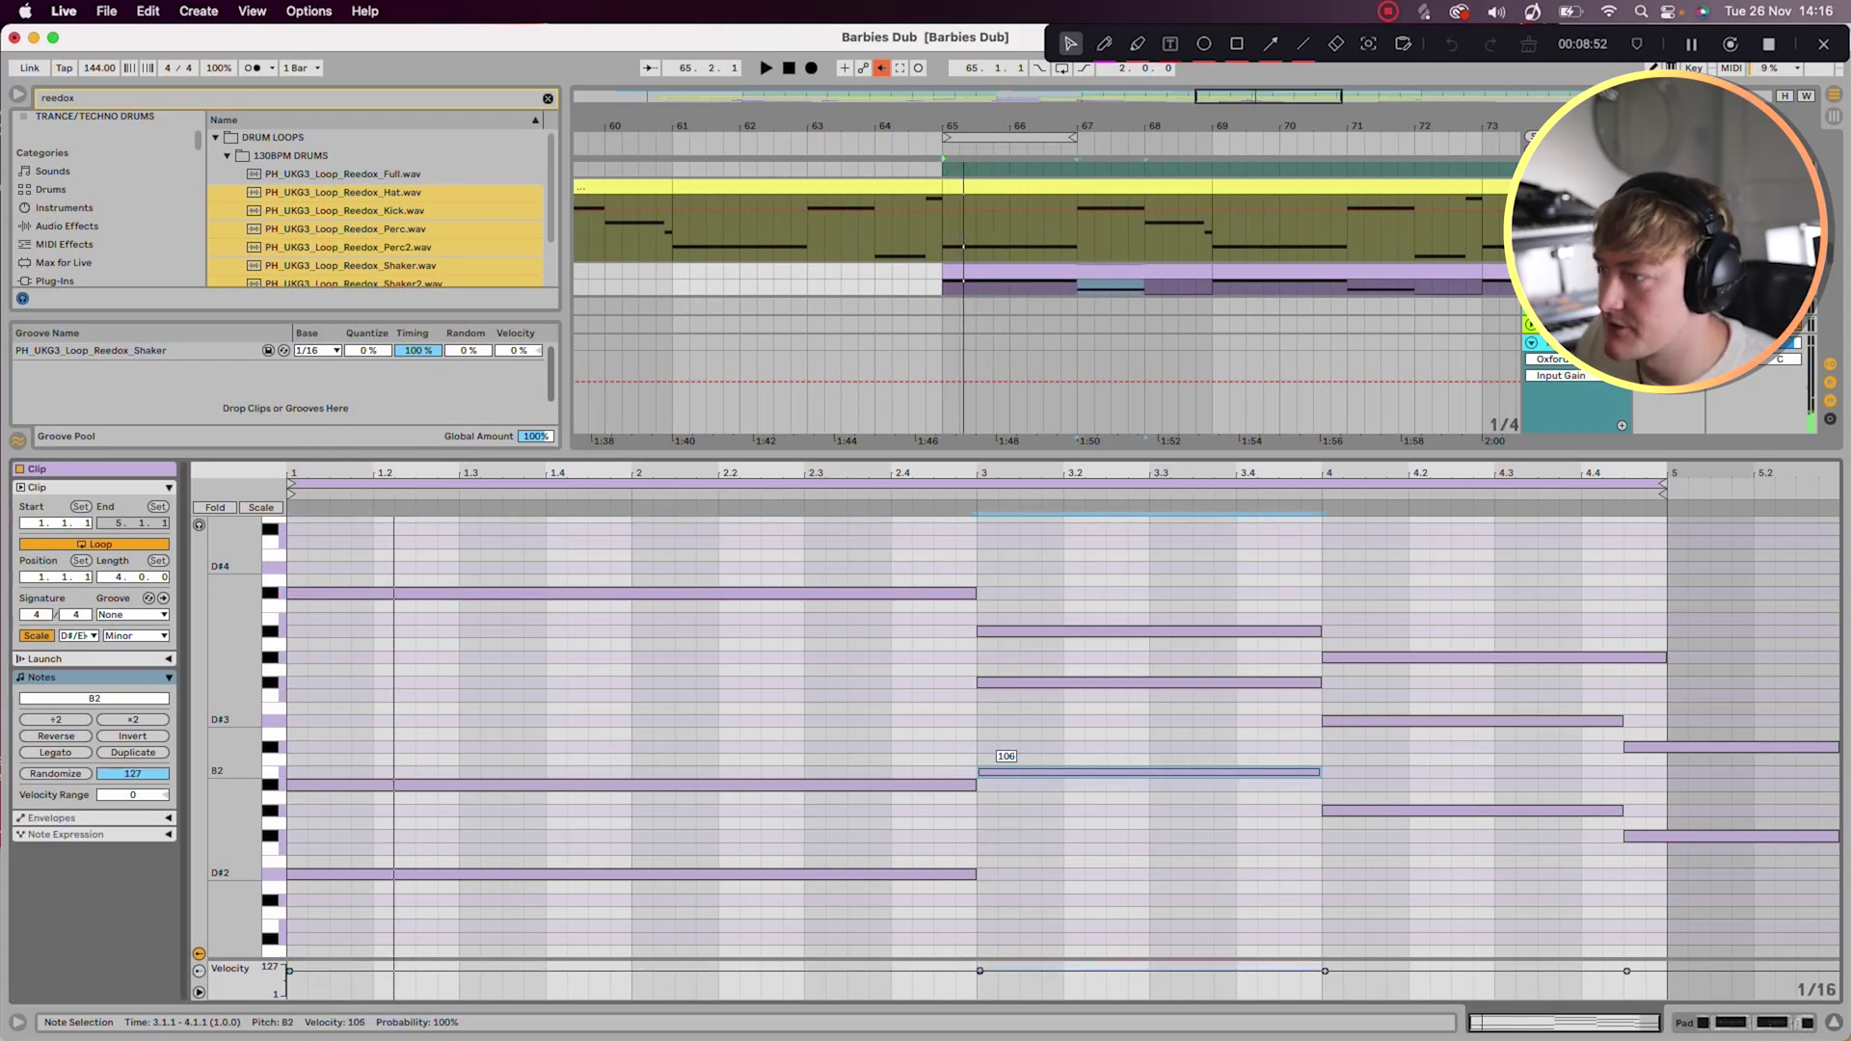
drag(1006, 772, 1010, 632)
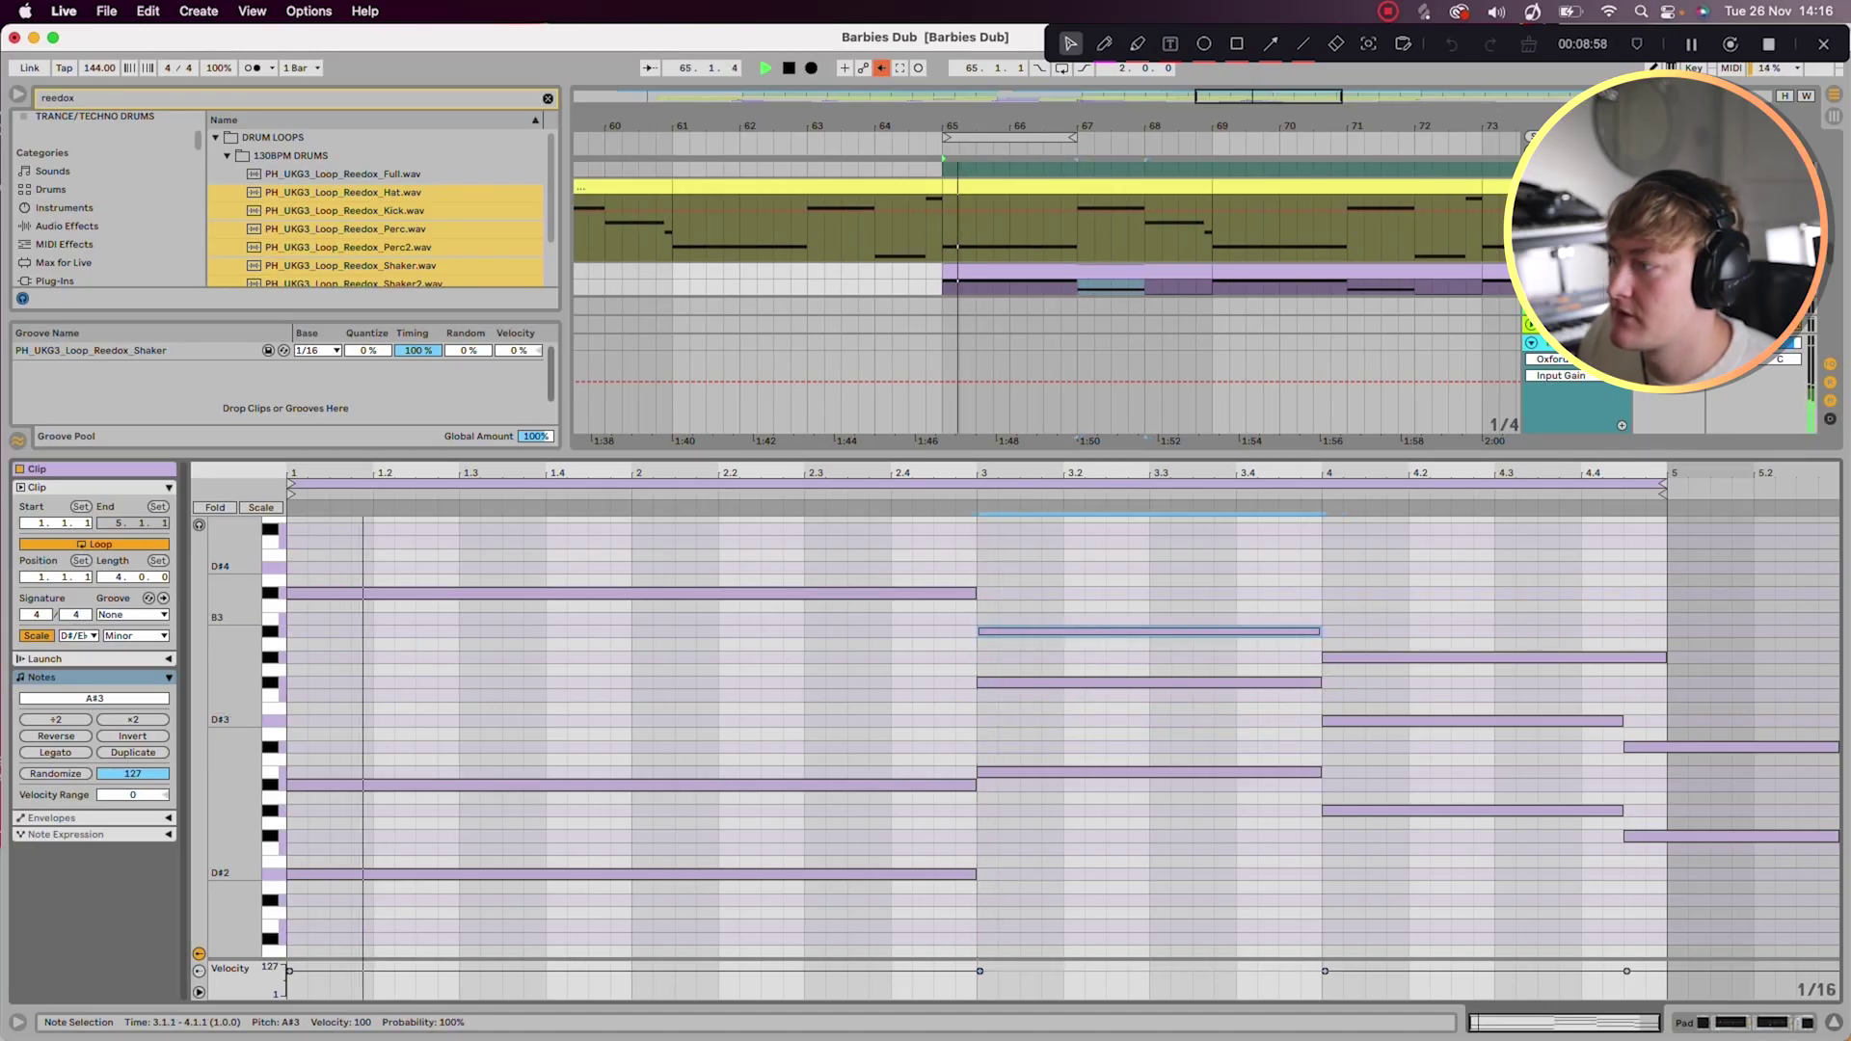
drag(1369, 811, 1342, 665)
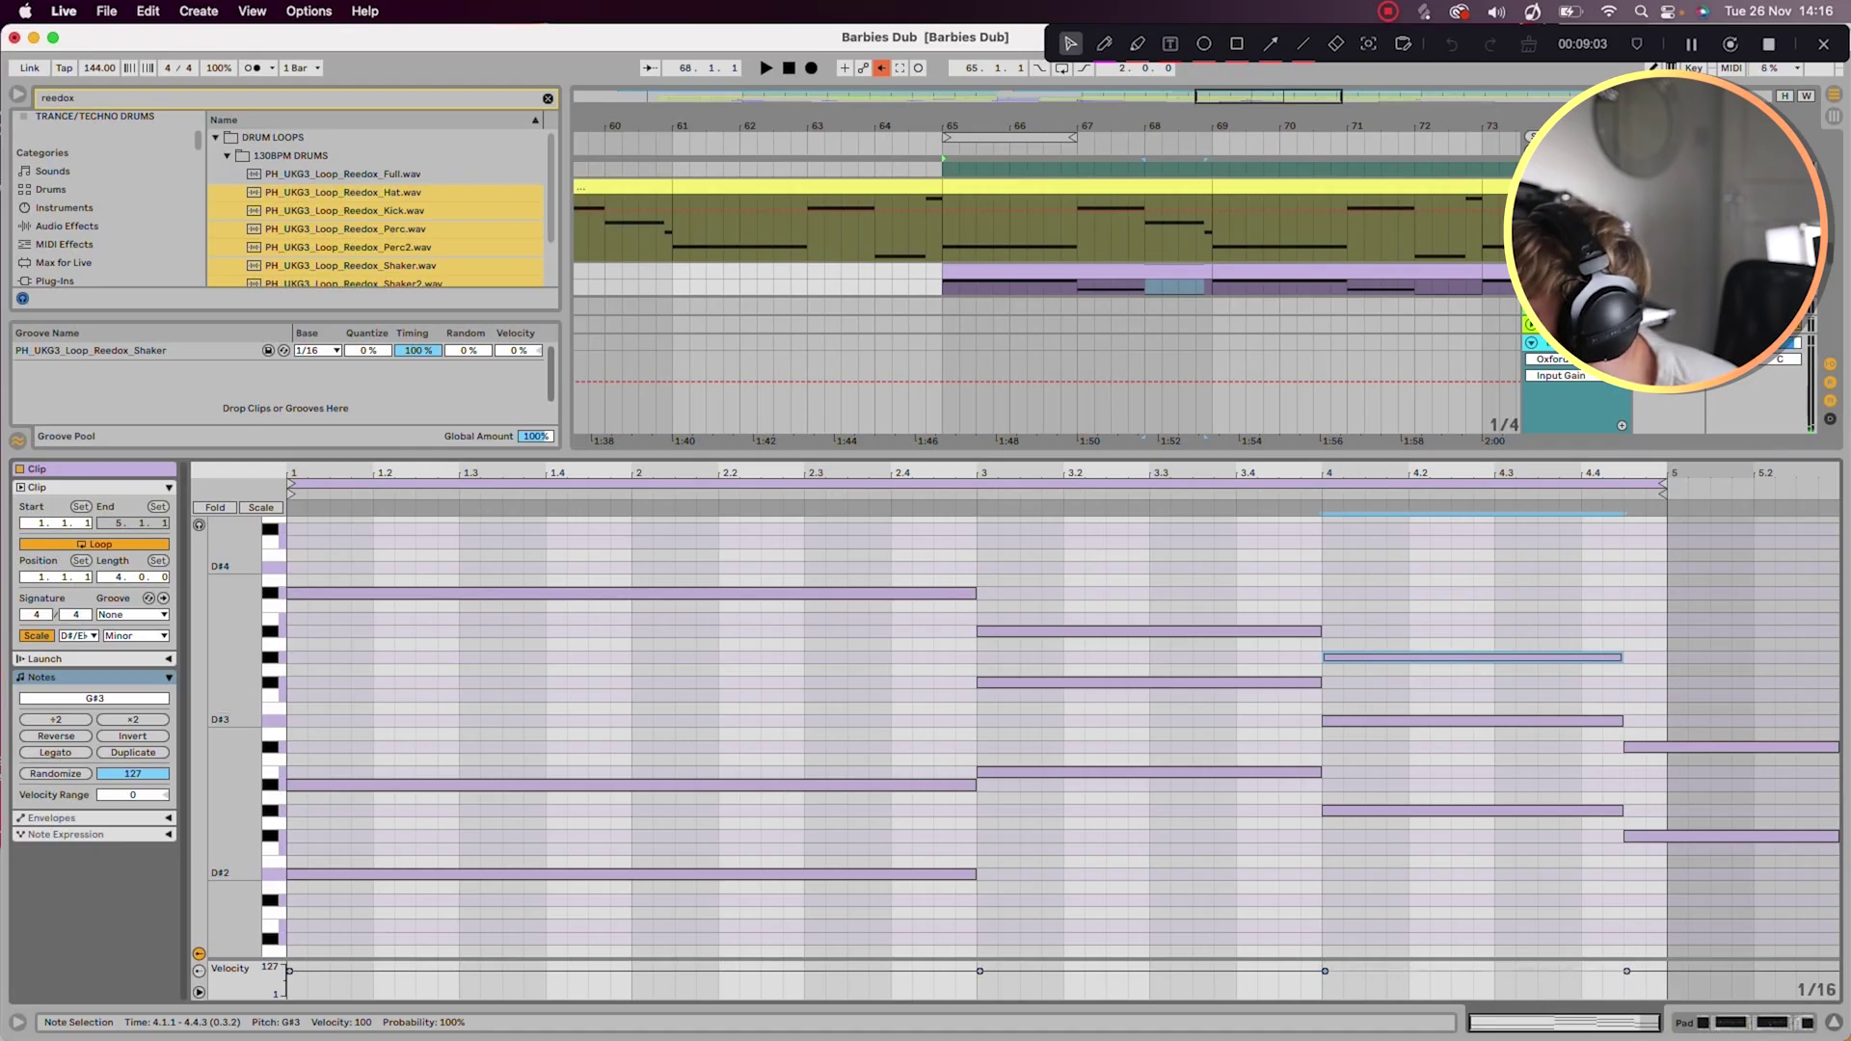
key(space)
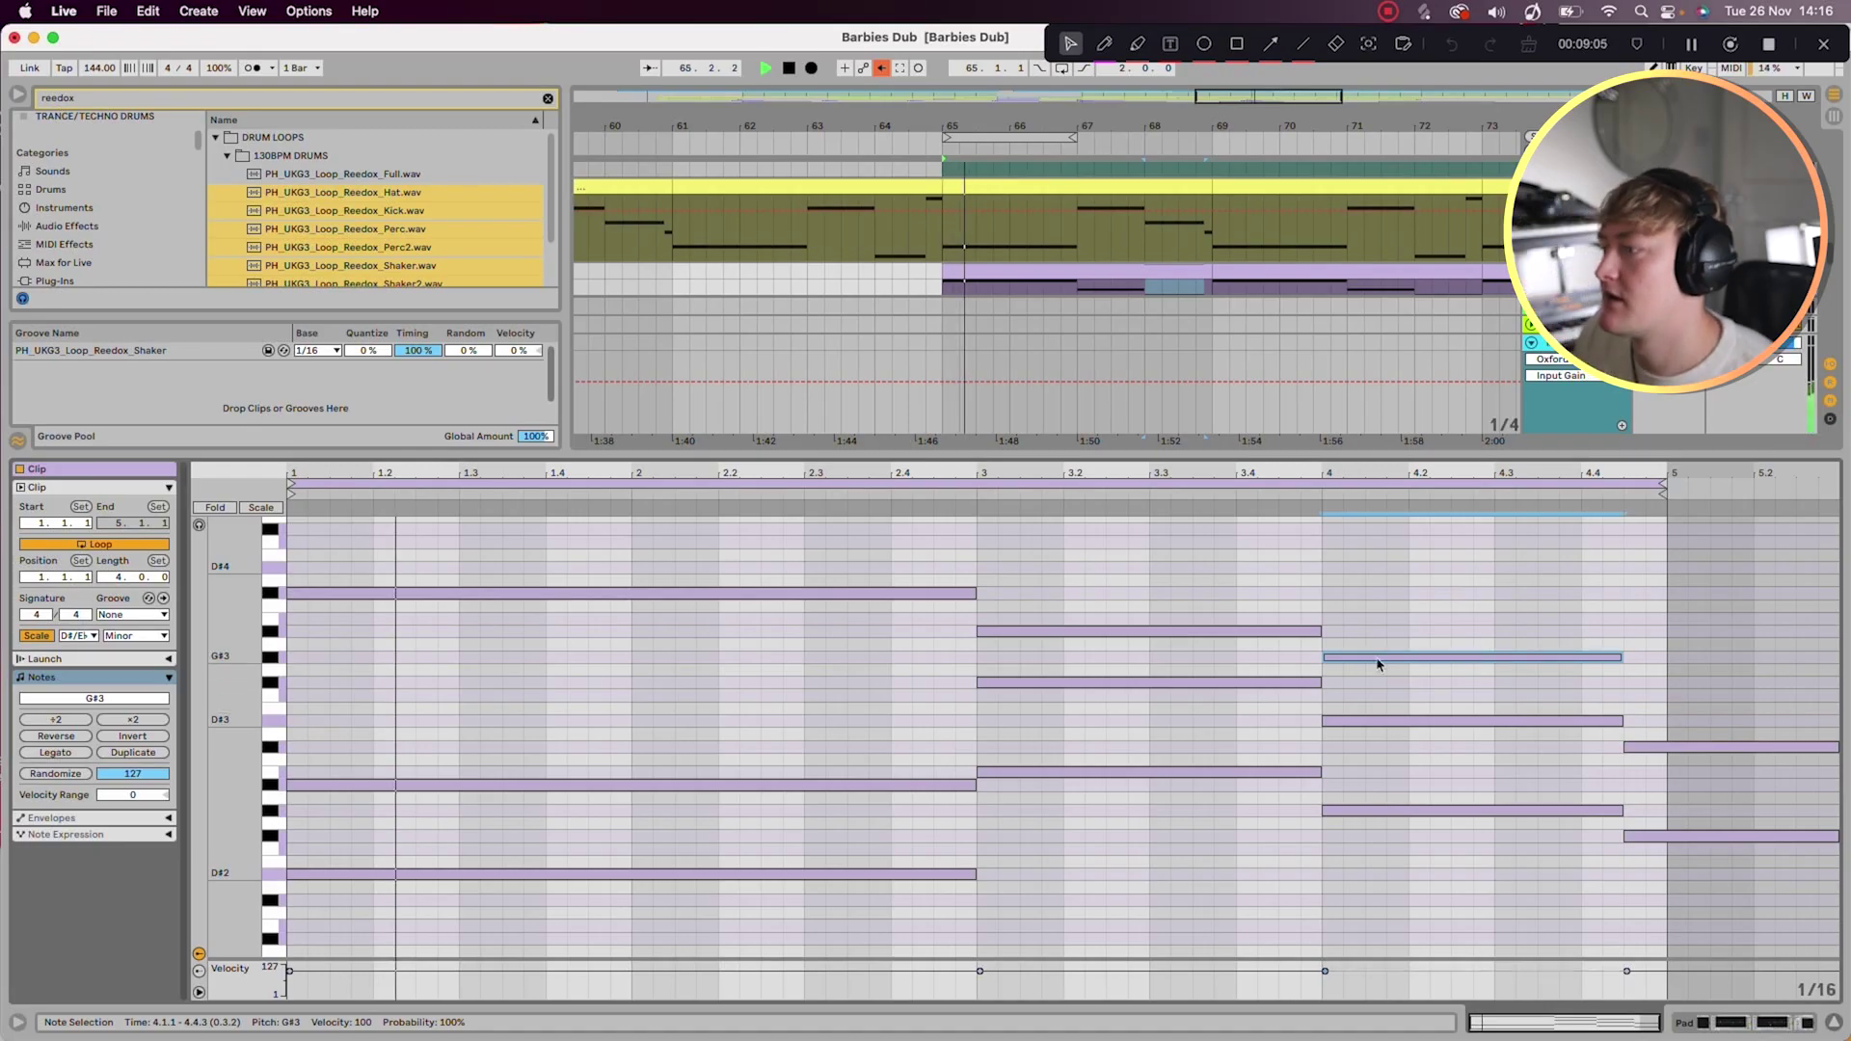
Step: Compare the third chord's top note at F#3 and G#3 during playback, leaving it at G#3
drag(1378, 658, 1378, 682)
key(space)
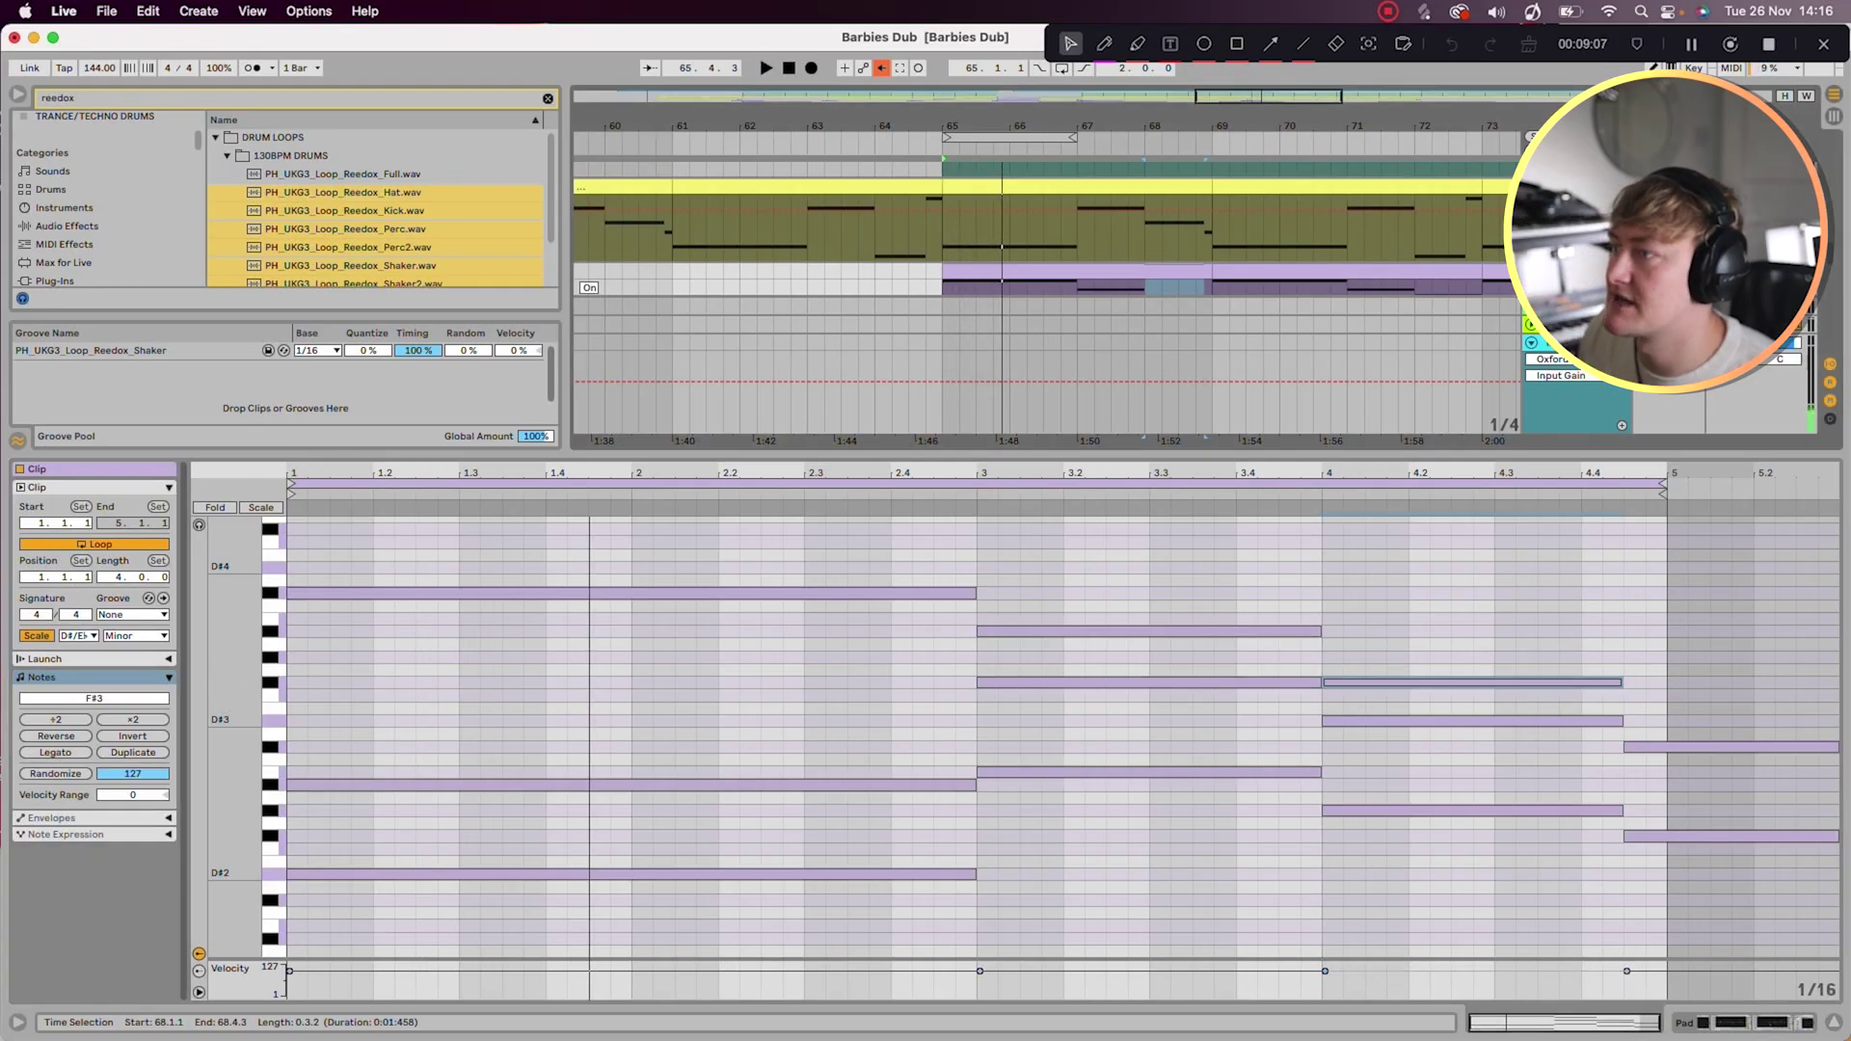
key(space)
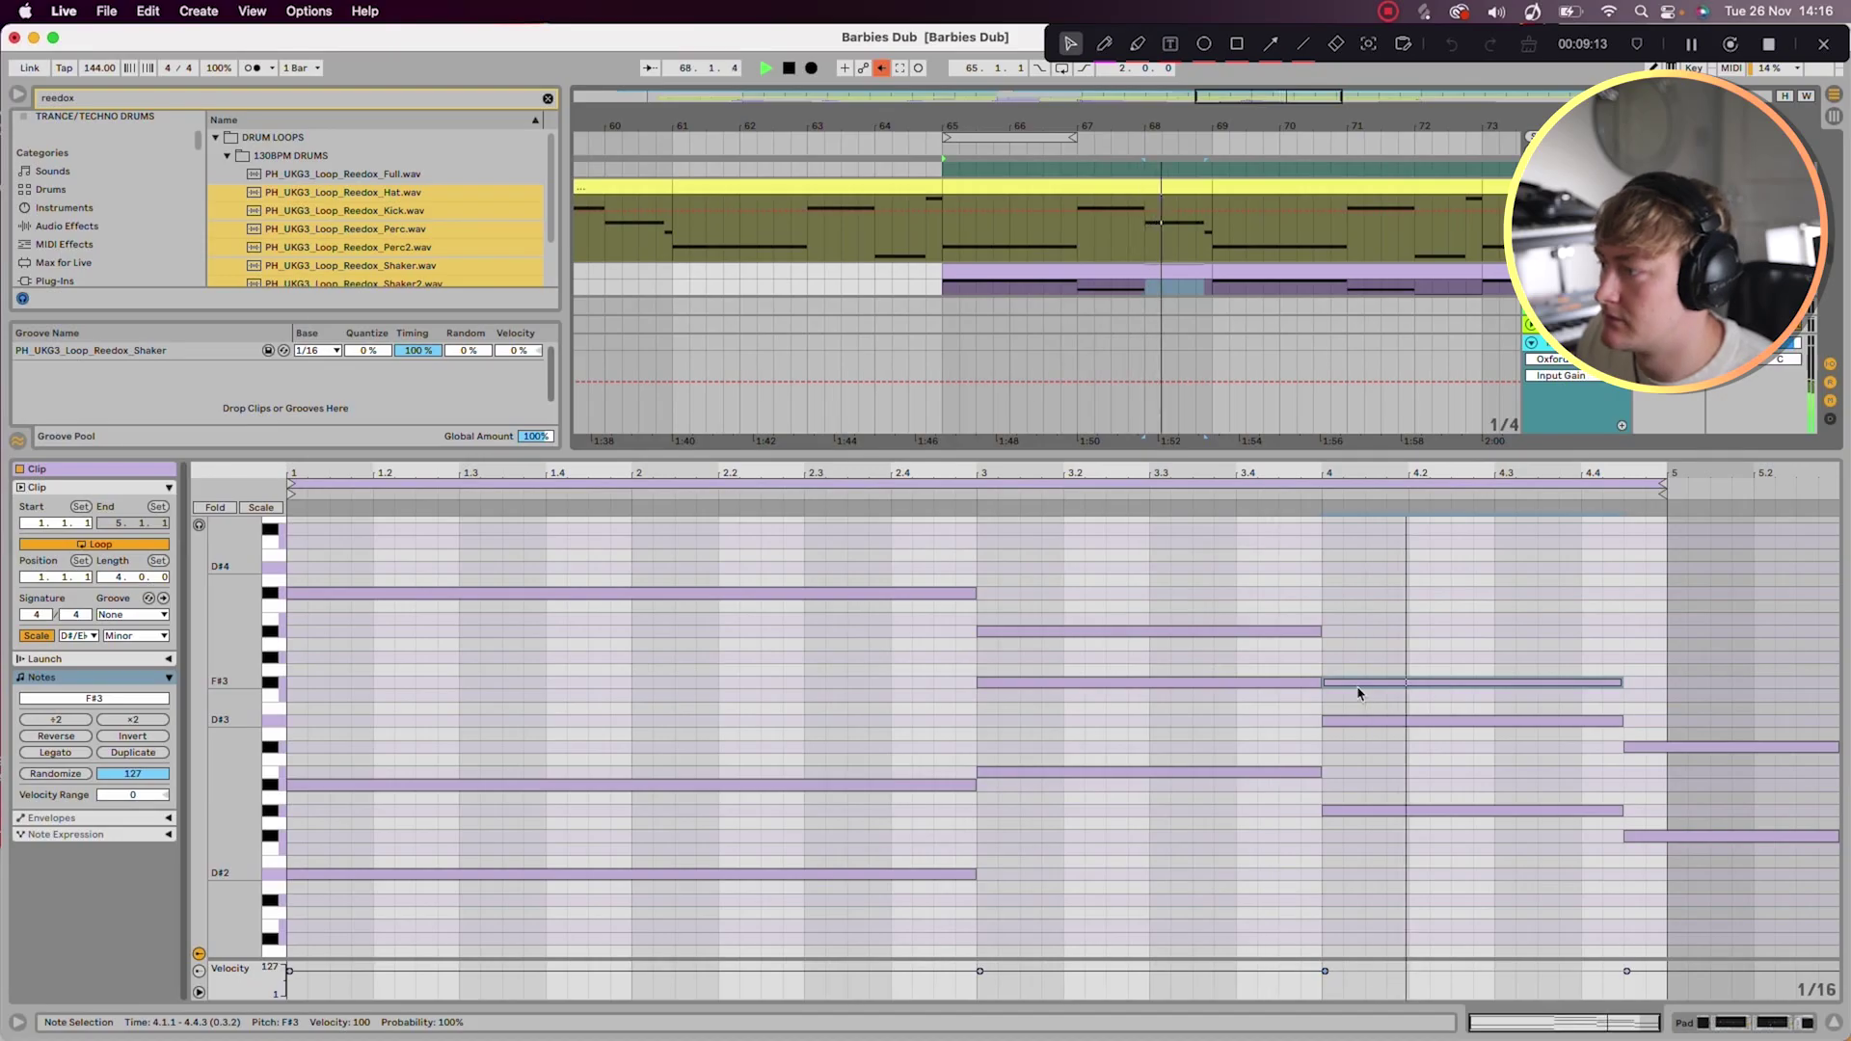
key(space)
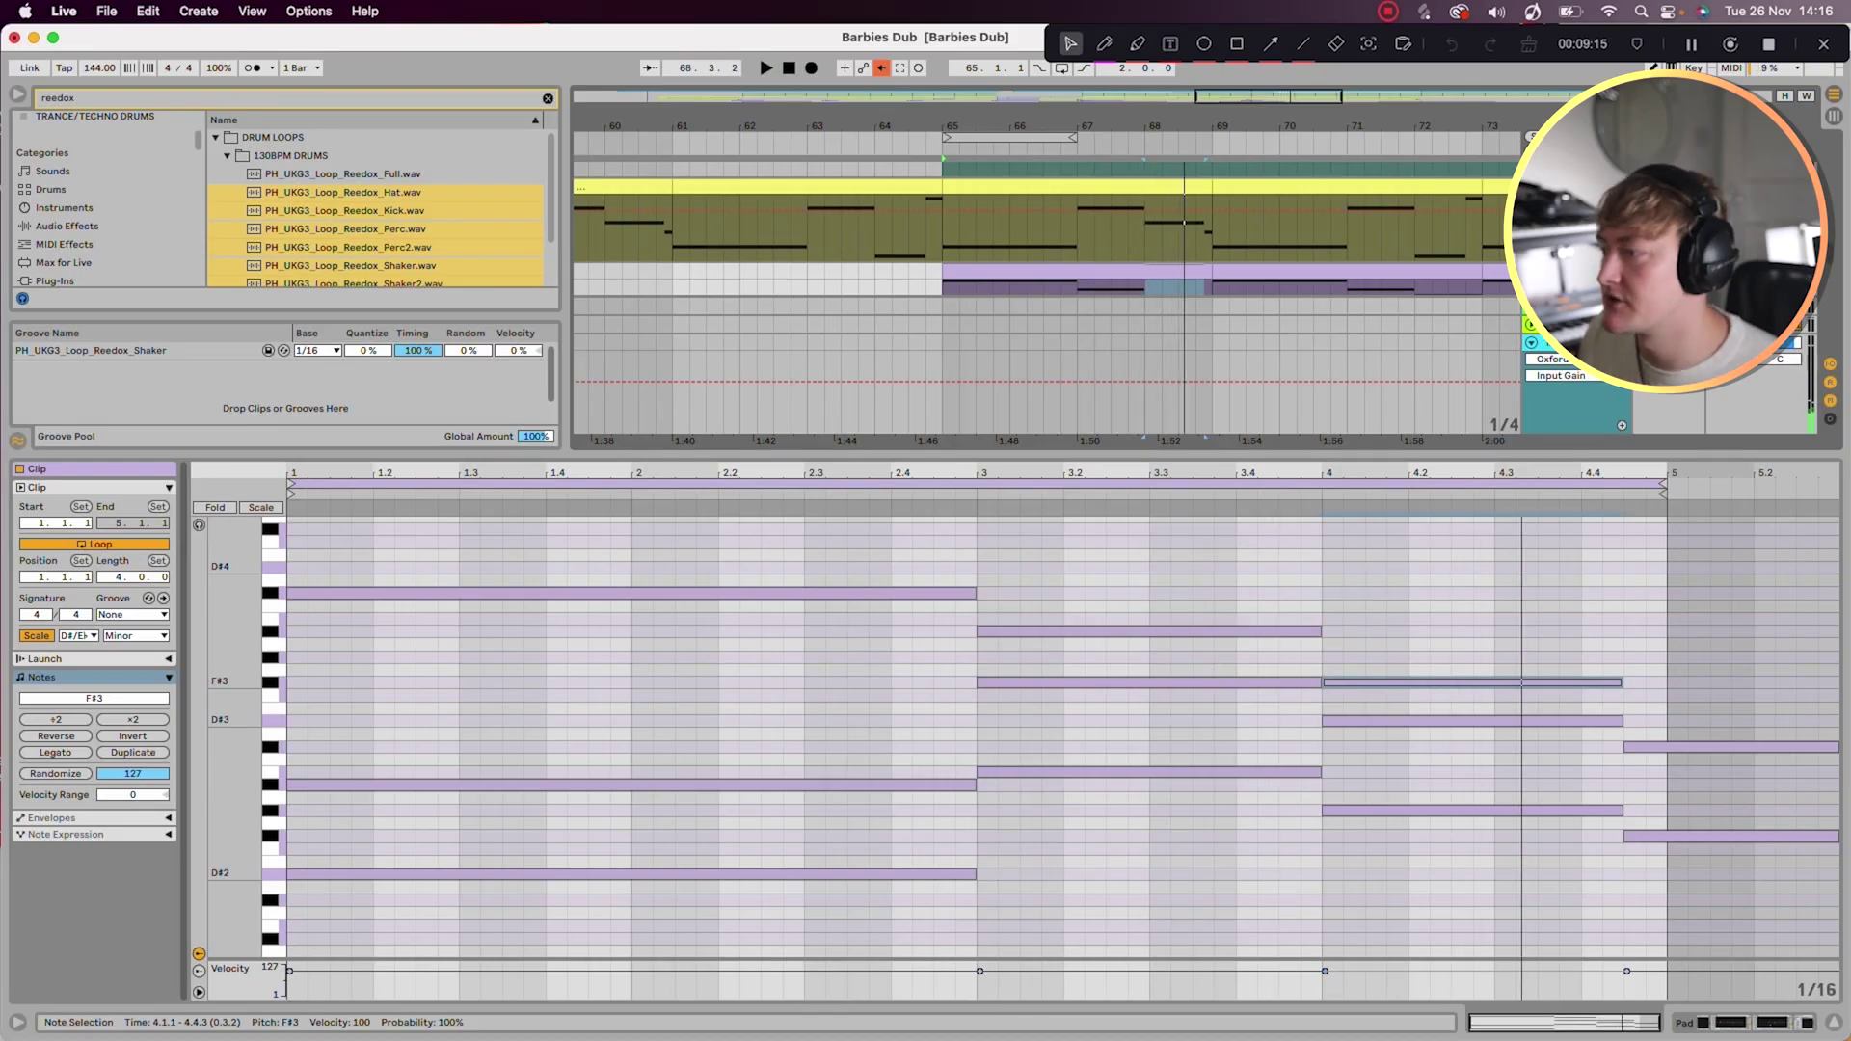
key(Up)
key(space)
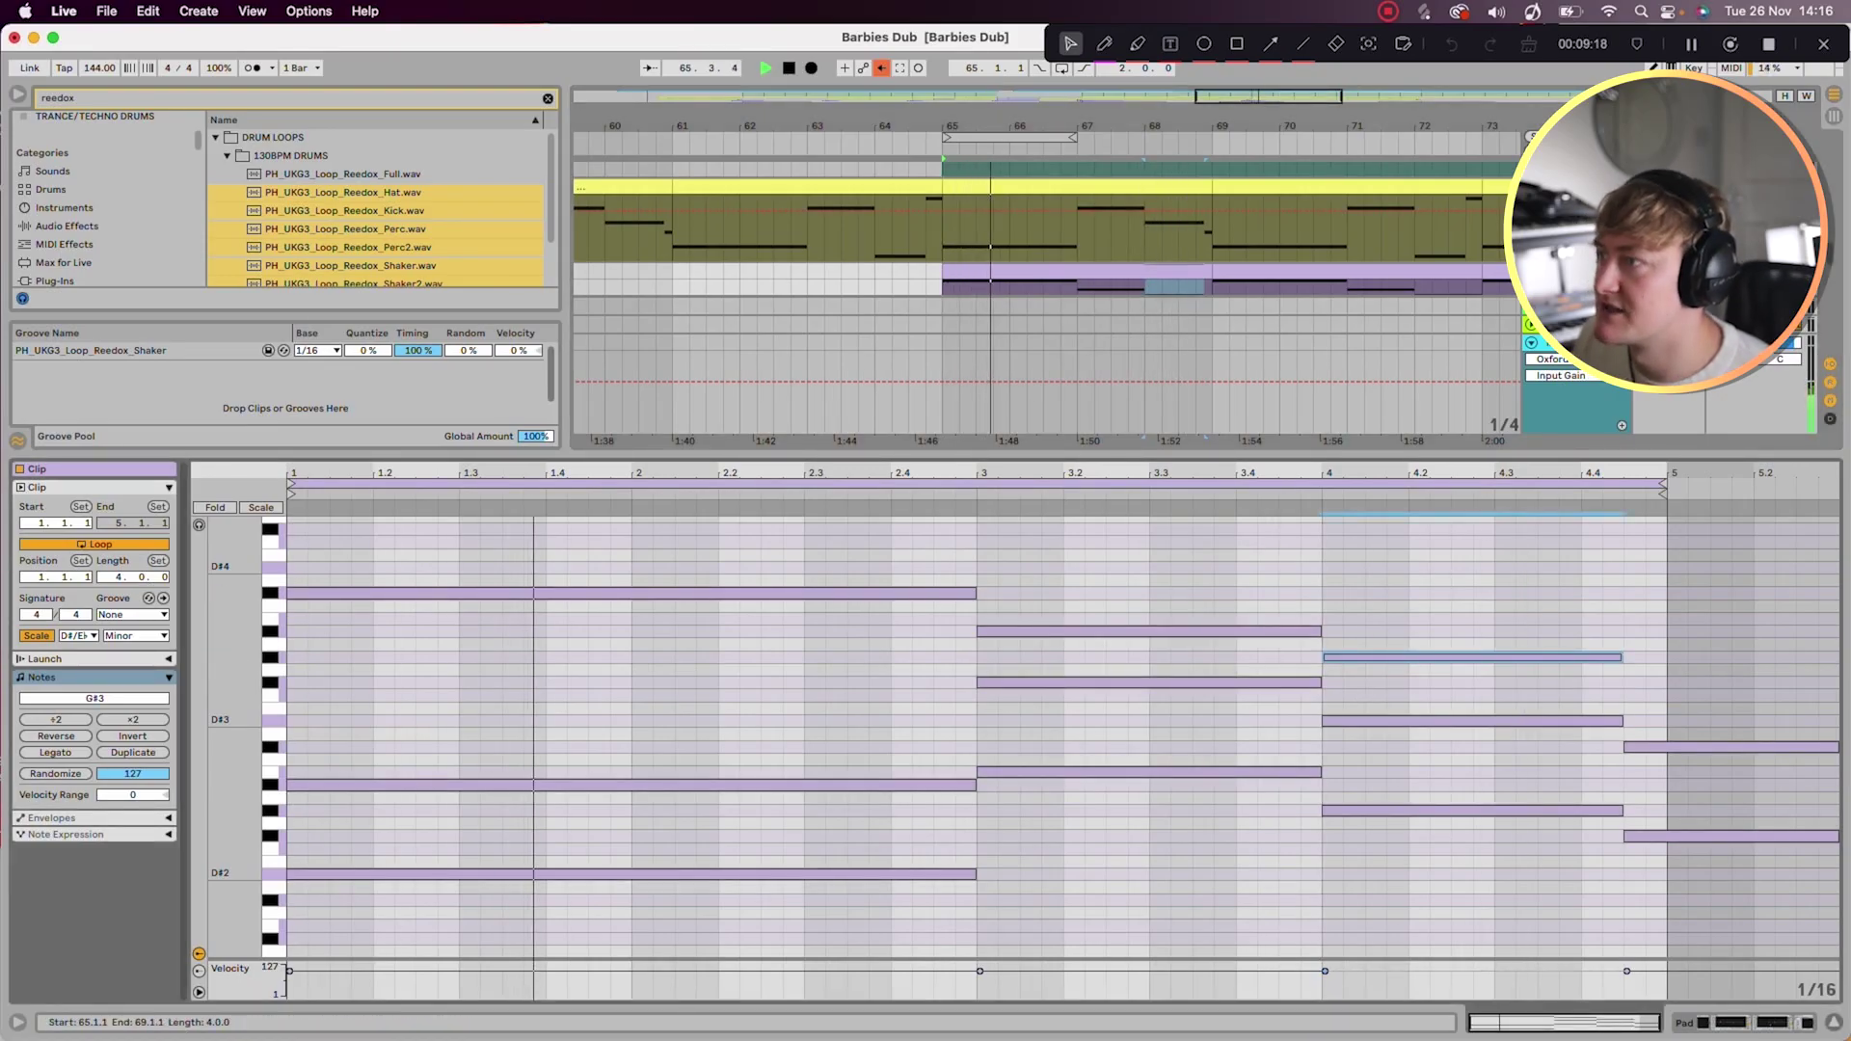
key(space)
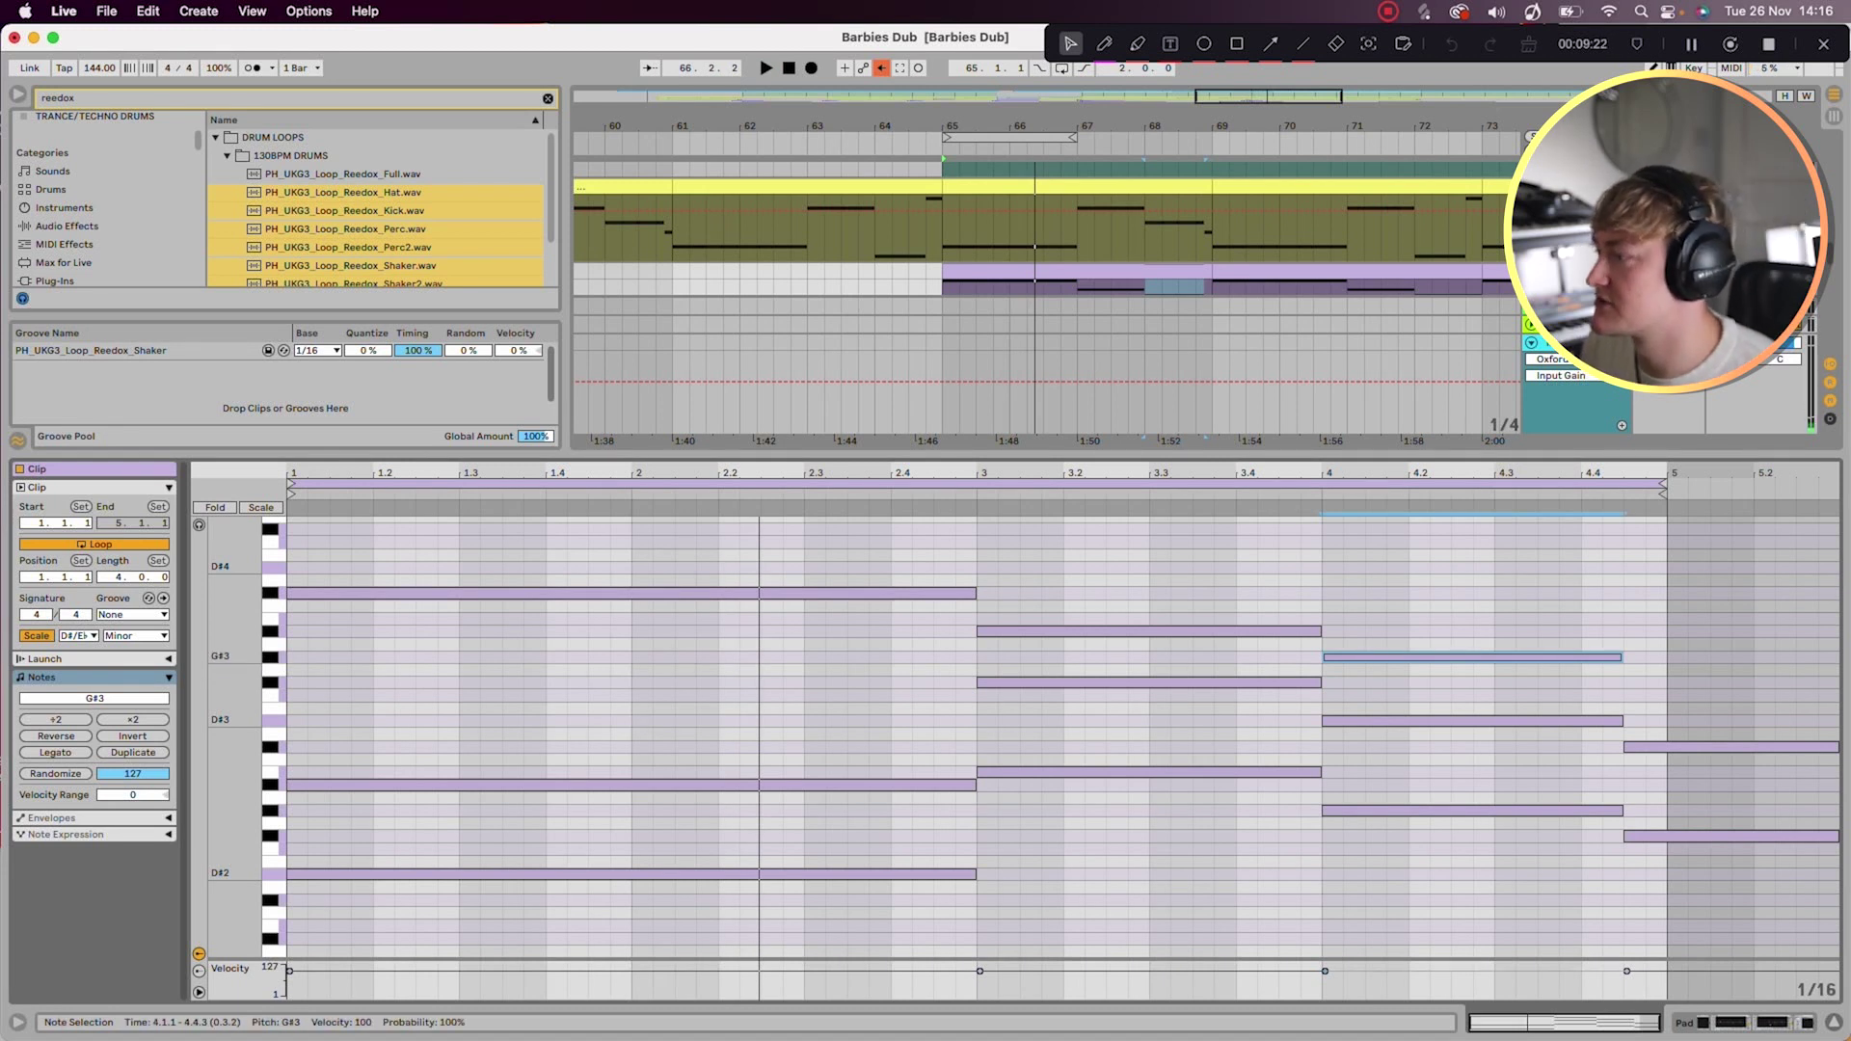
key(Down)
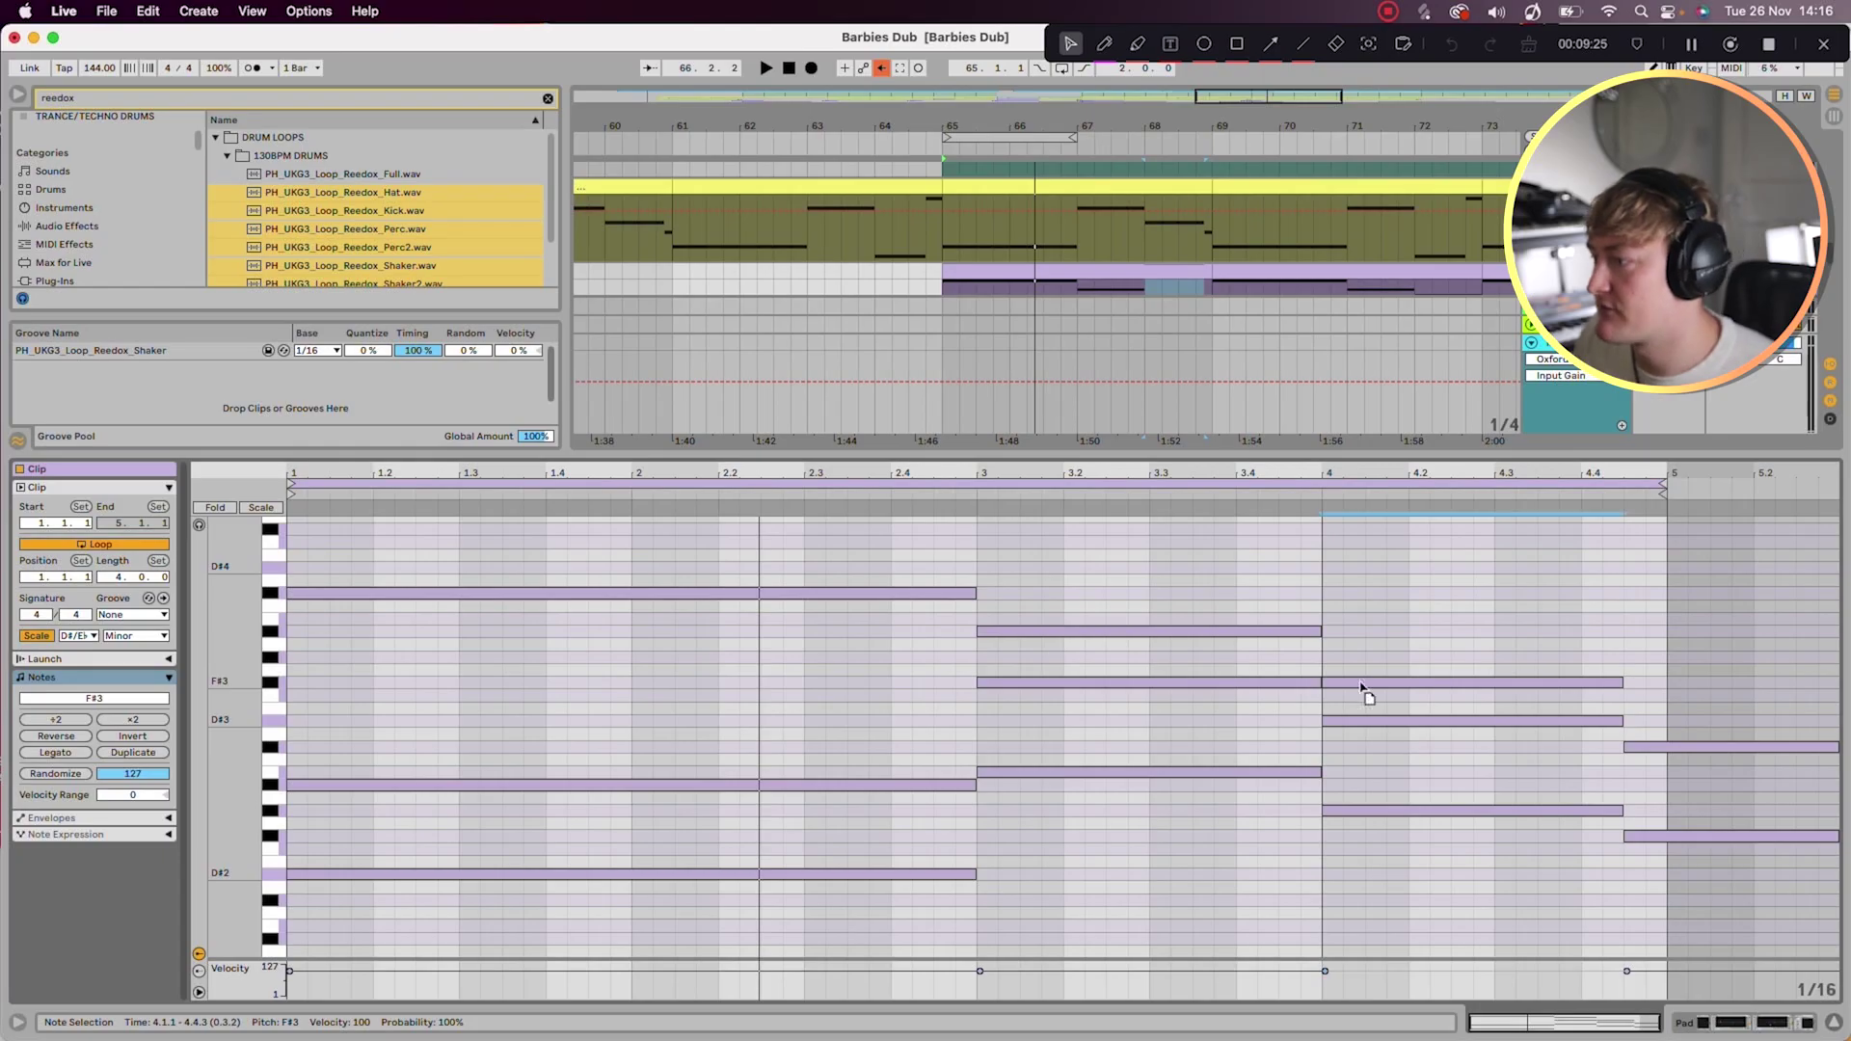
key(Up)
key(Up)
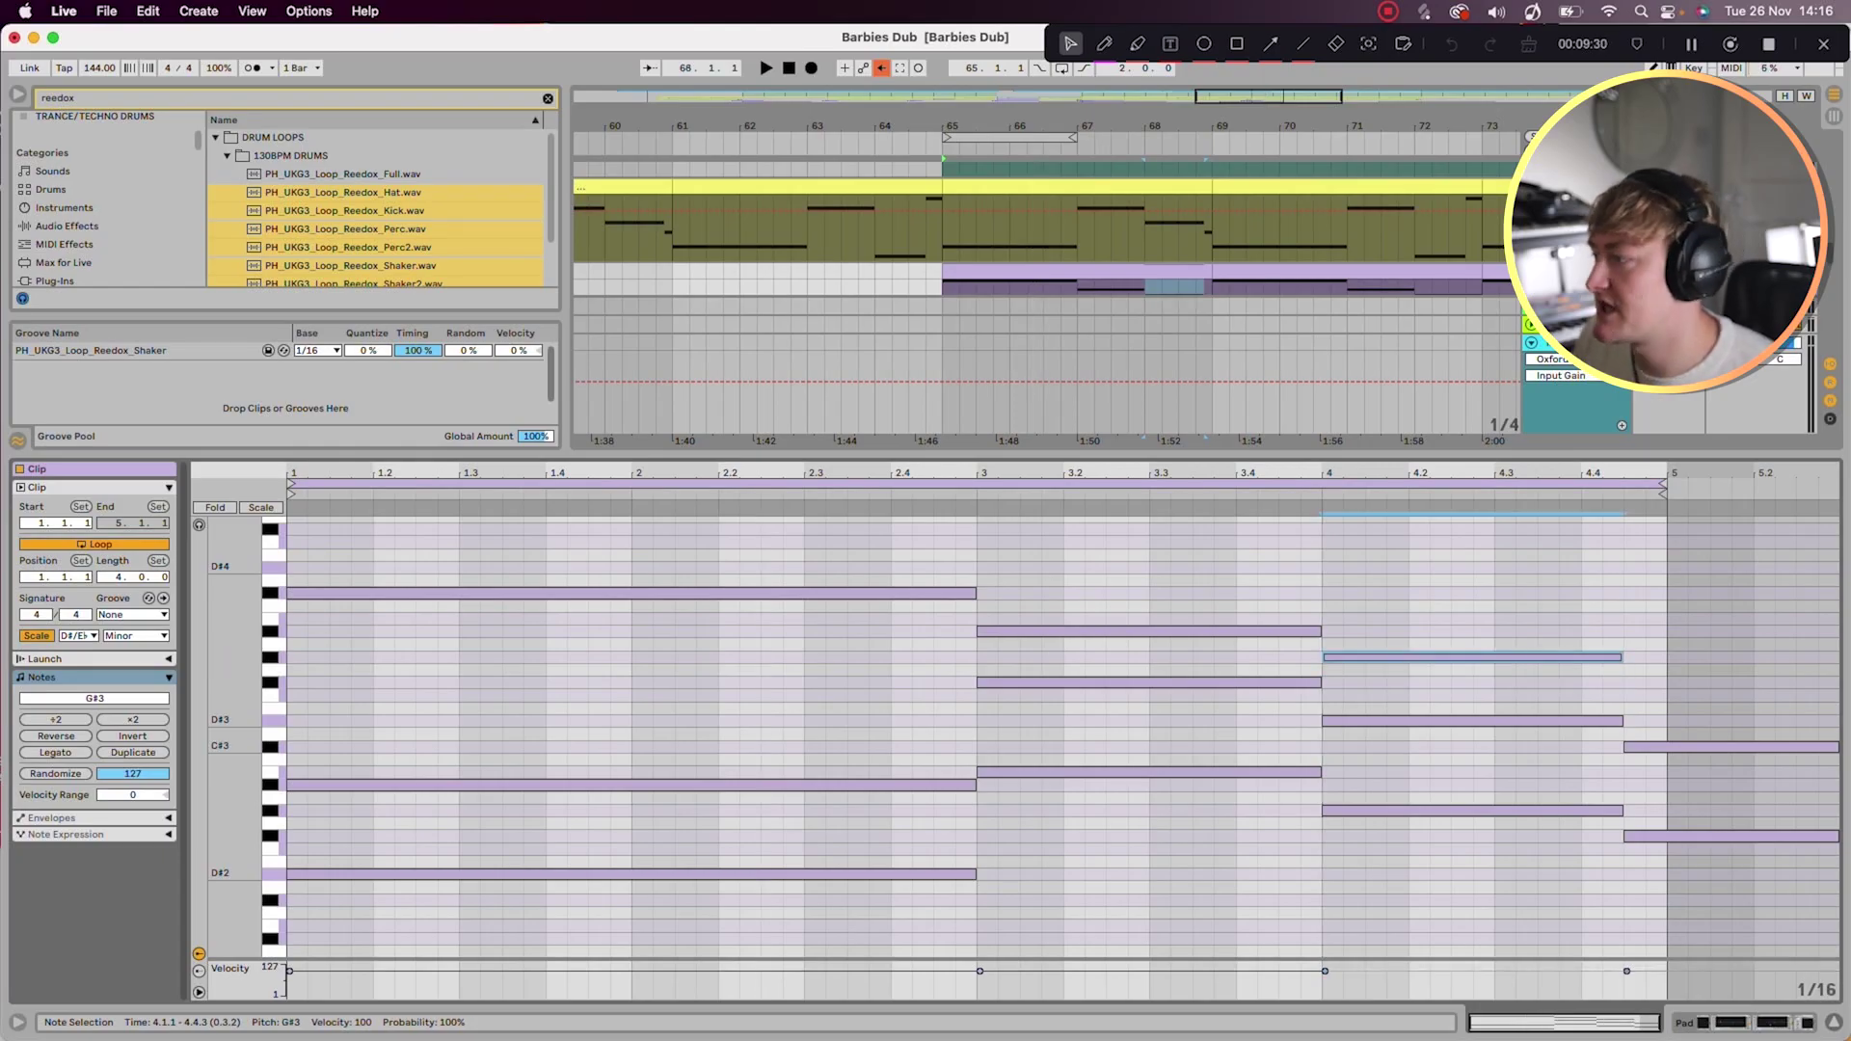
Step: Examine the upper and lower notes of the Pad clip's last chord
click(1697, 747)
click(1697, 837)
click(1696, 747)
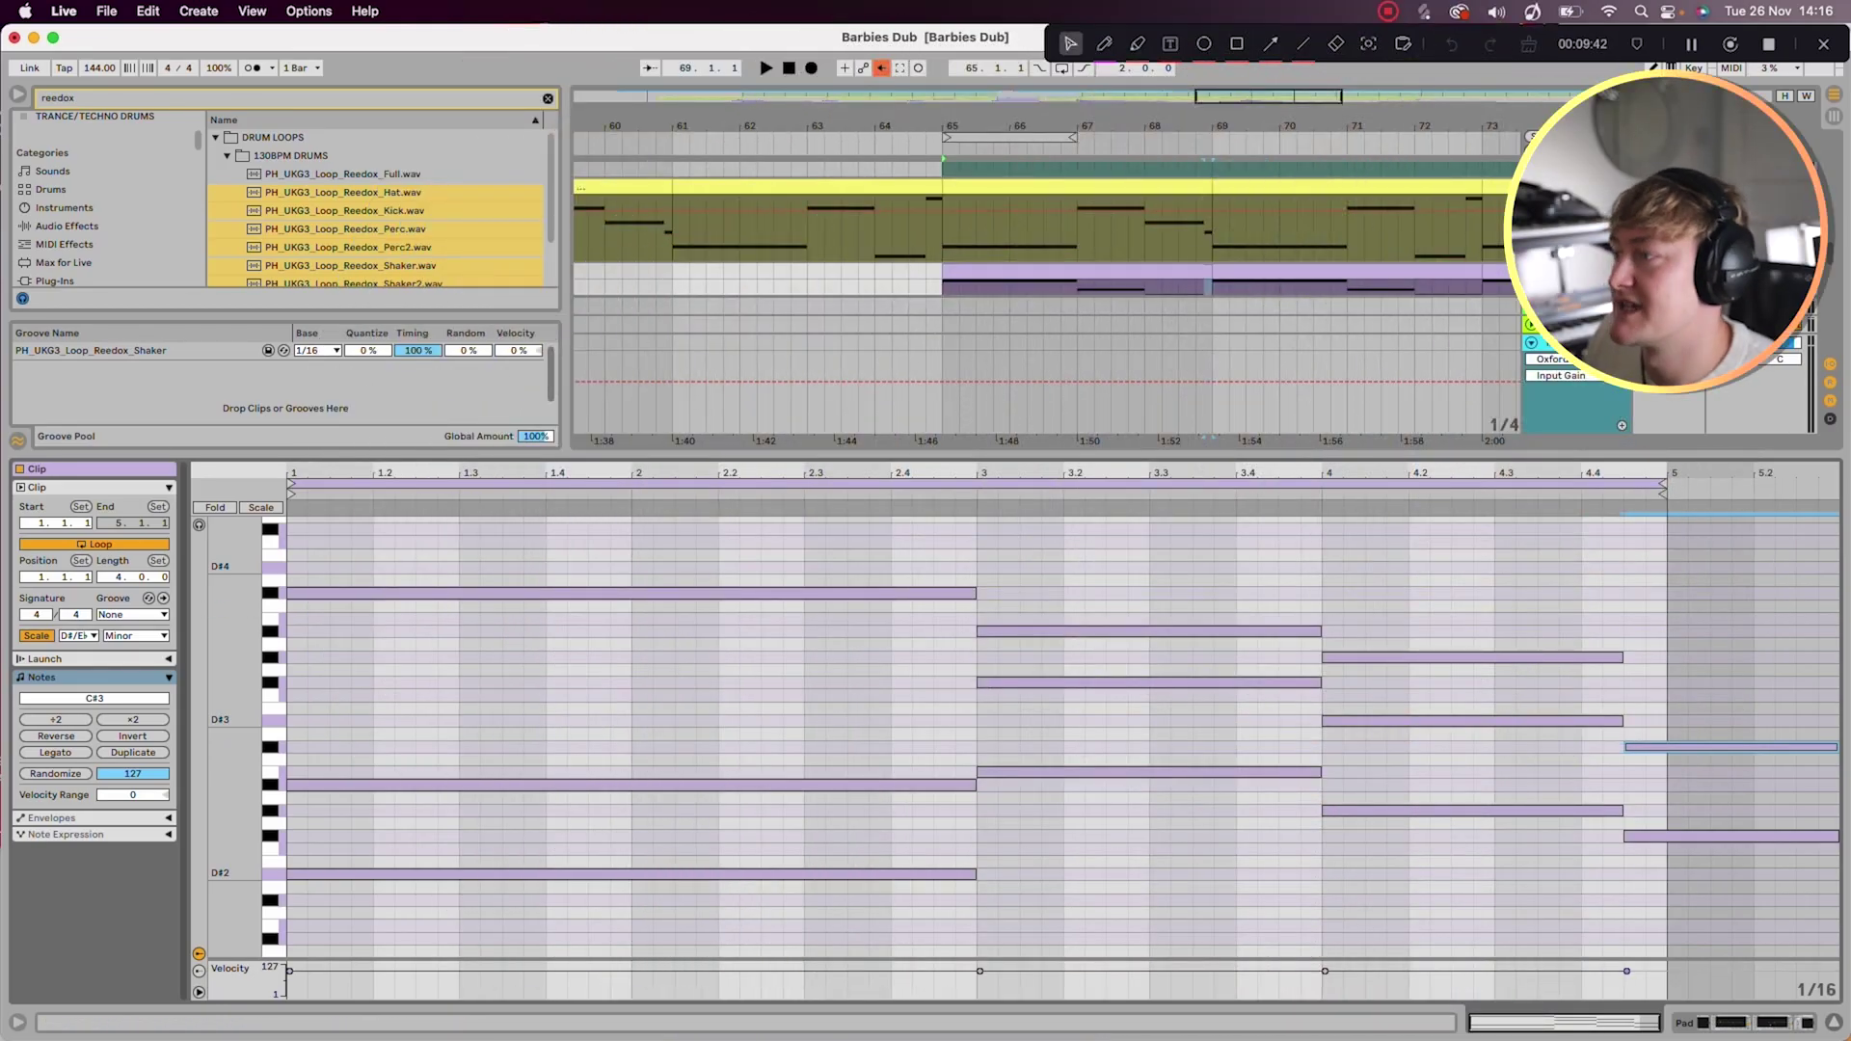
Step: Show the Pad track's Serum instrument and adjust the wavetable position of Osc A
key(super+alt+l)
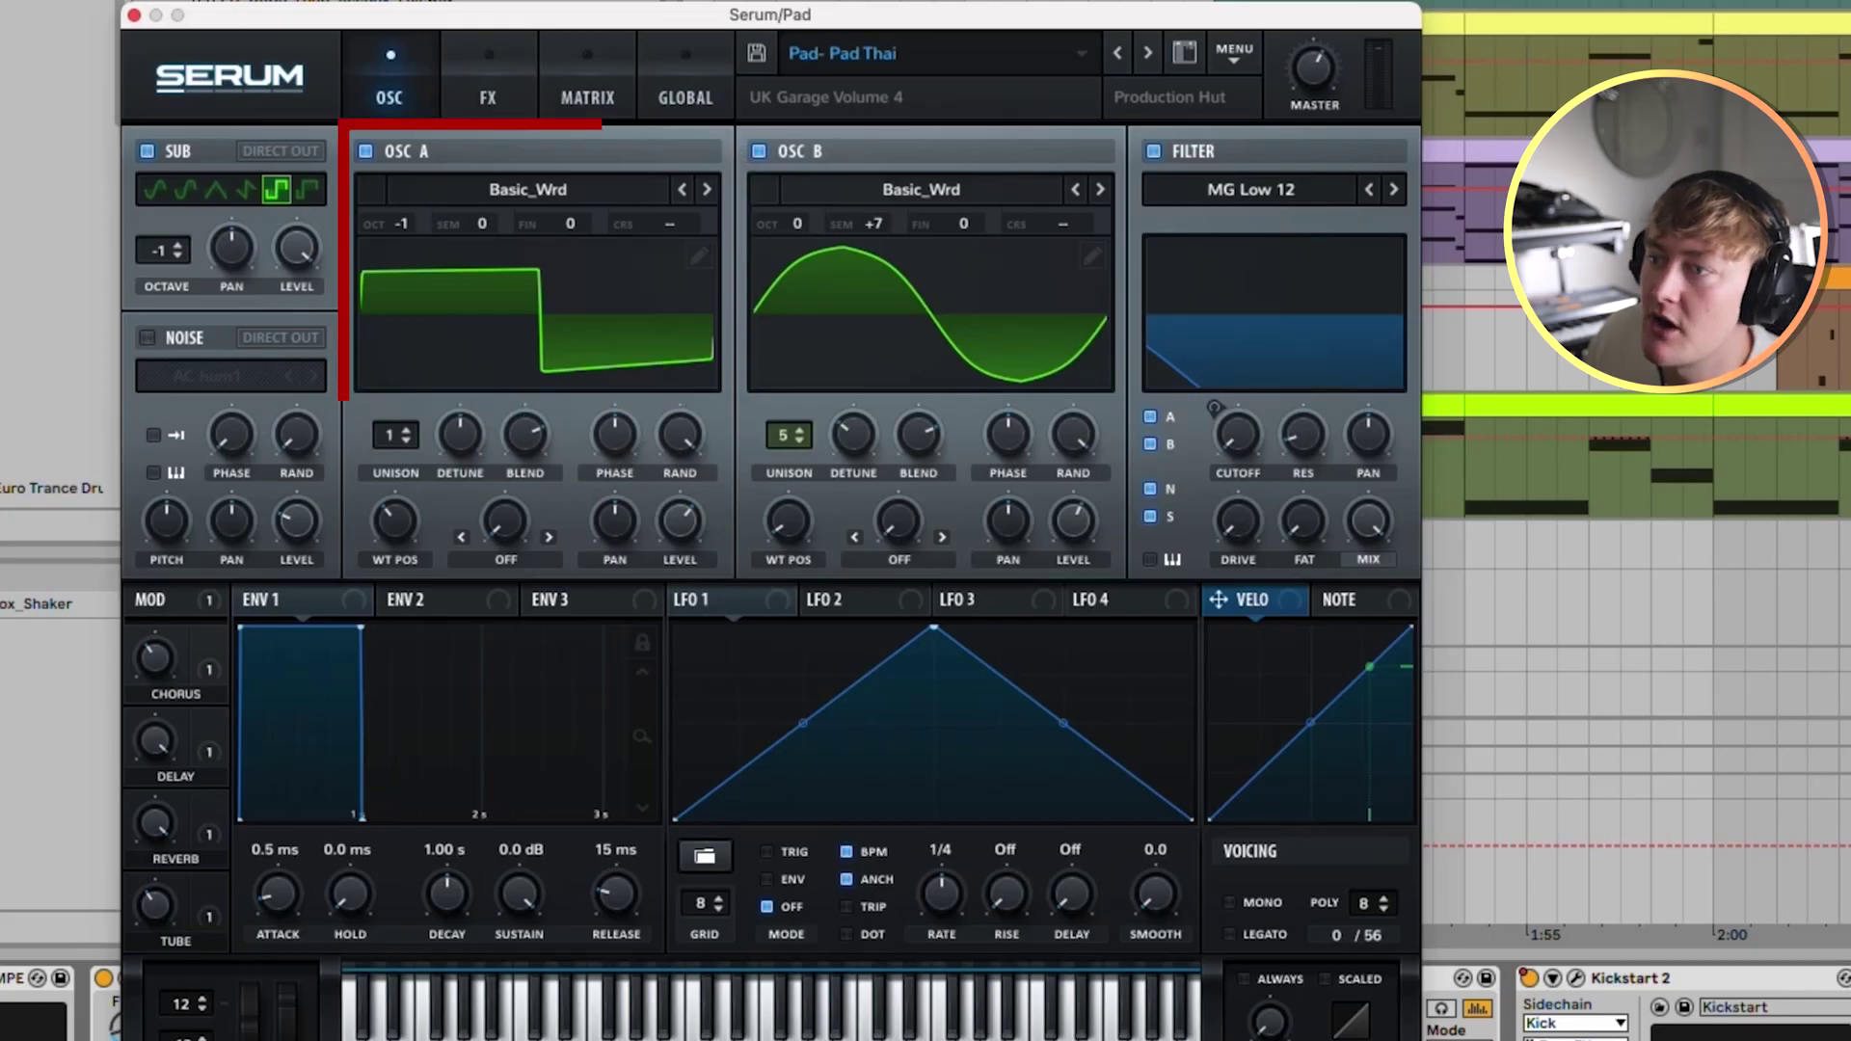
drag(394, 521, 394, 492)
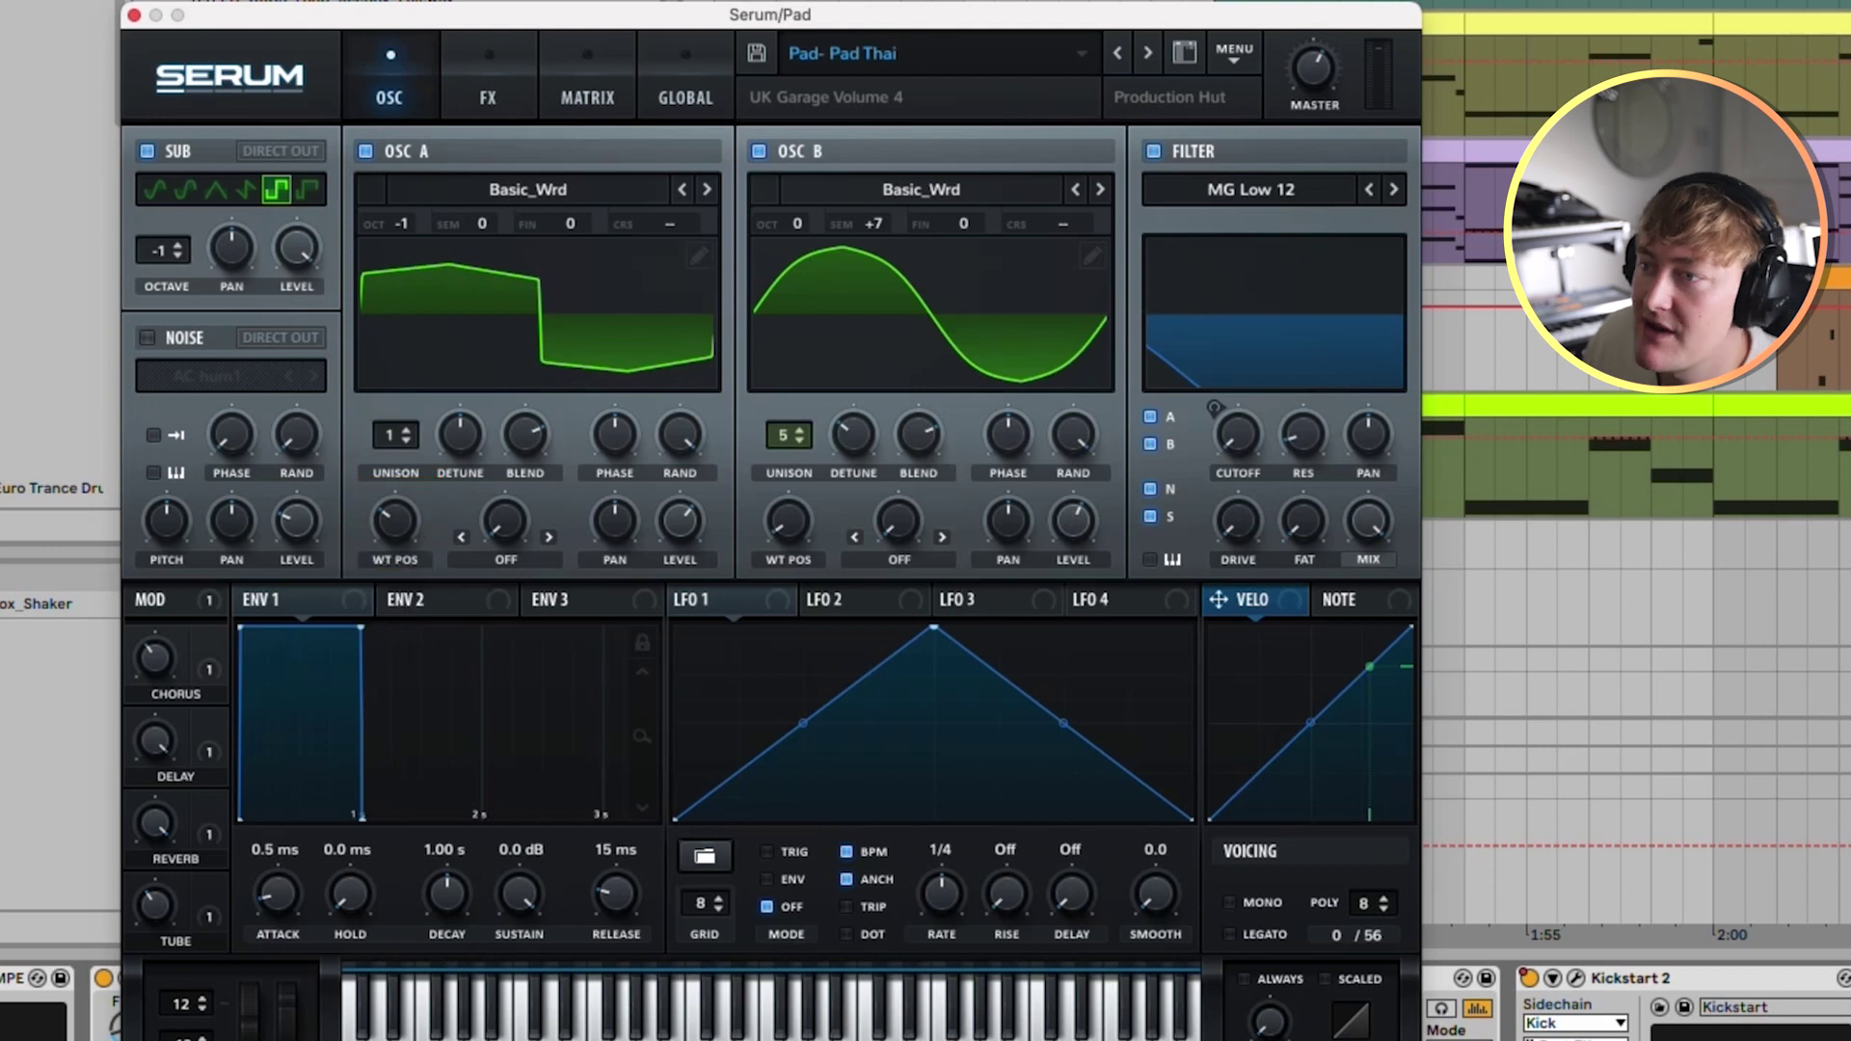
drag(394, 521, 394, 514)
Step: Audition Osc A with Osc B off, compare it with and without the sub oscillator, and re-enable both
click(759, 151)
click(759, 151)
click(759, 151)
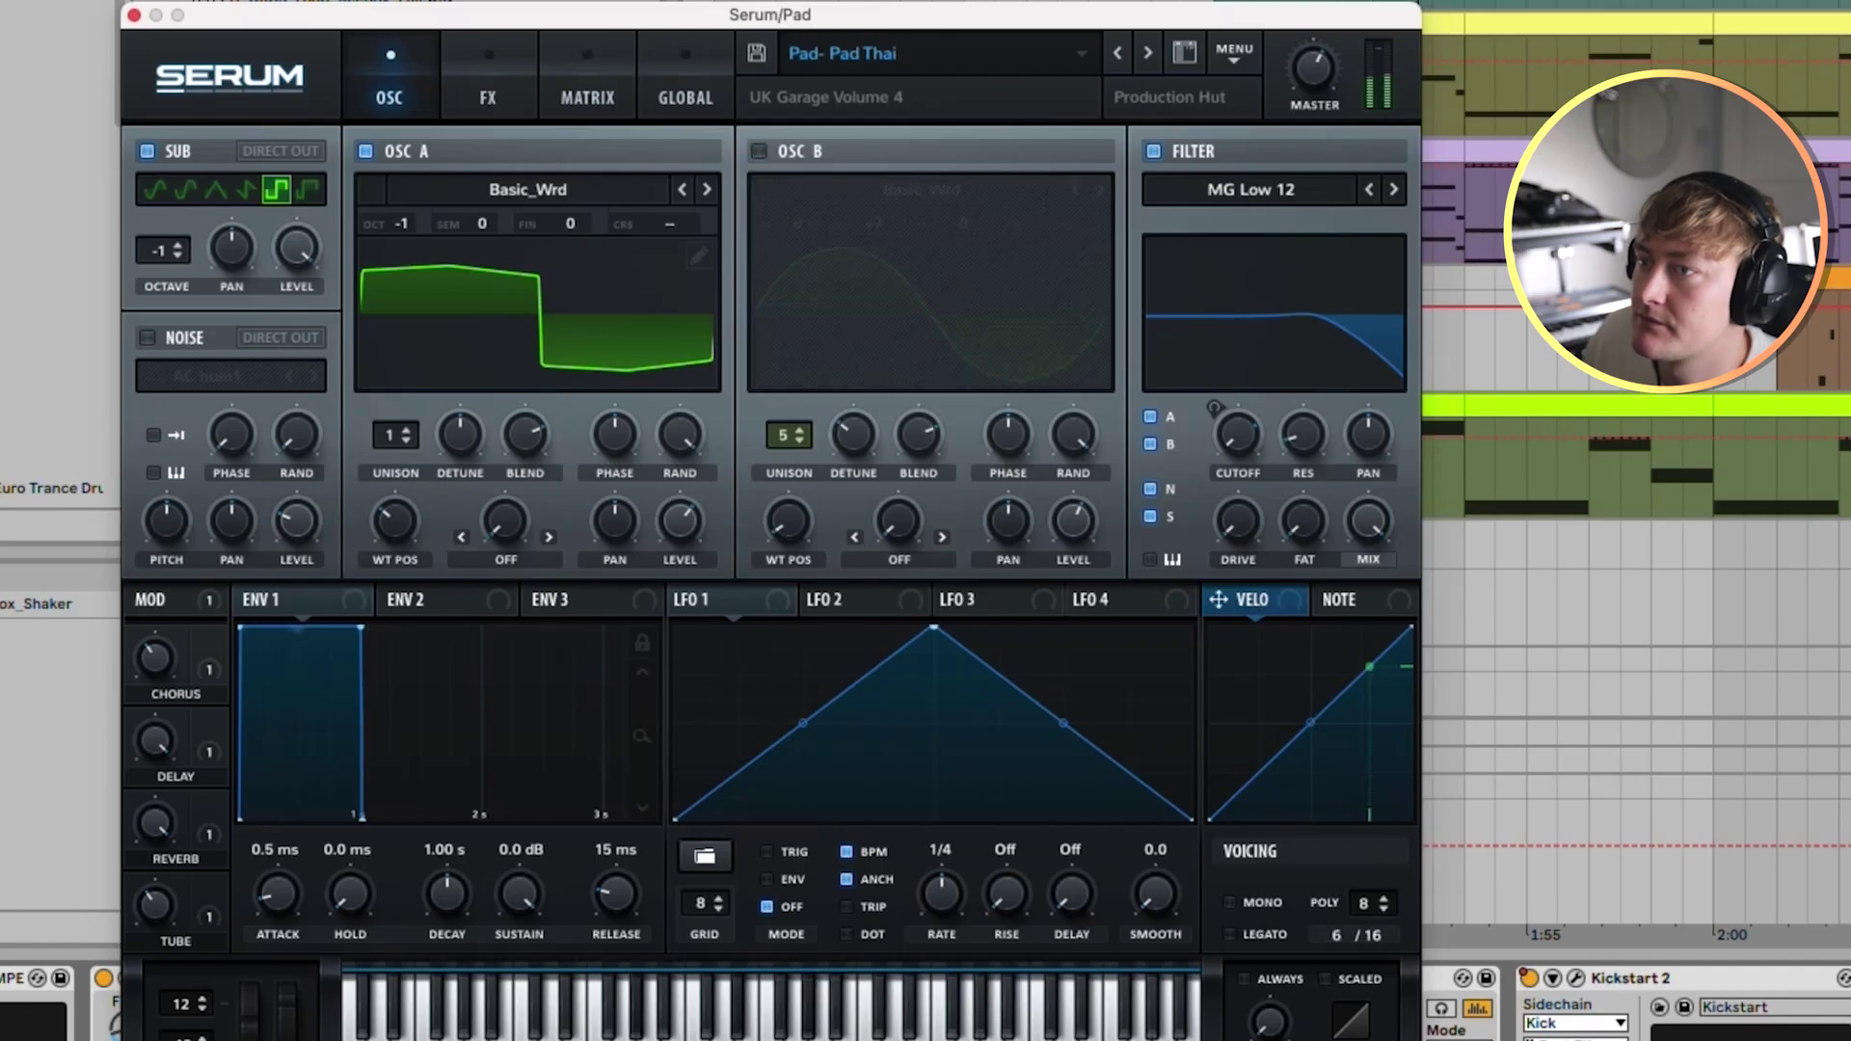
click(146, 151)
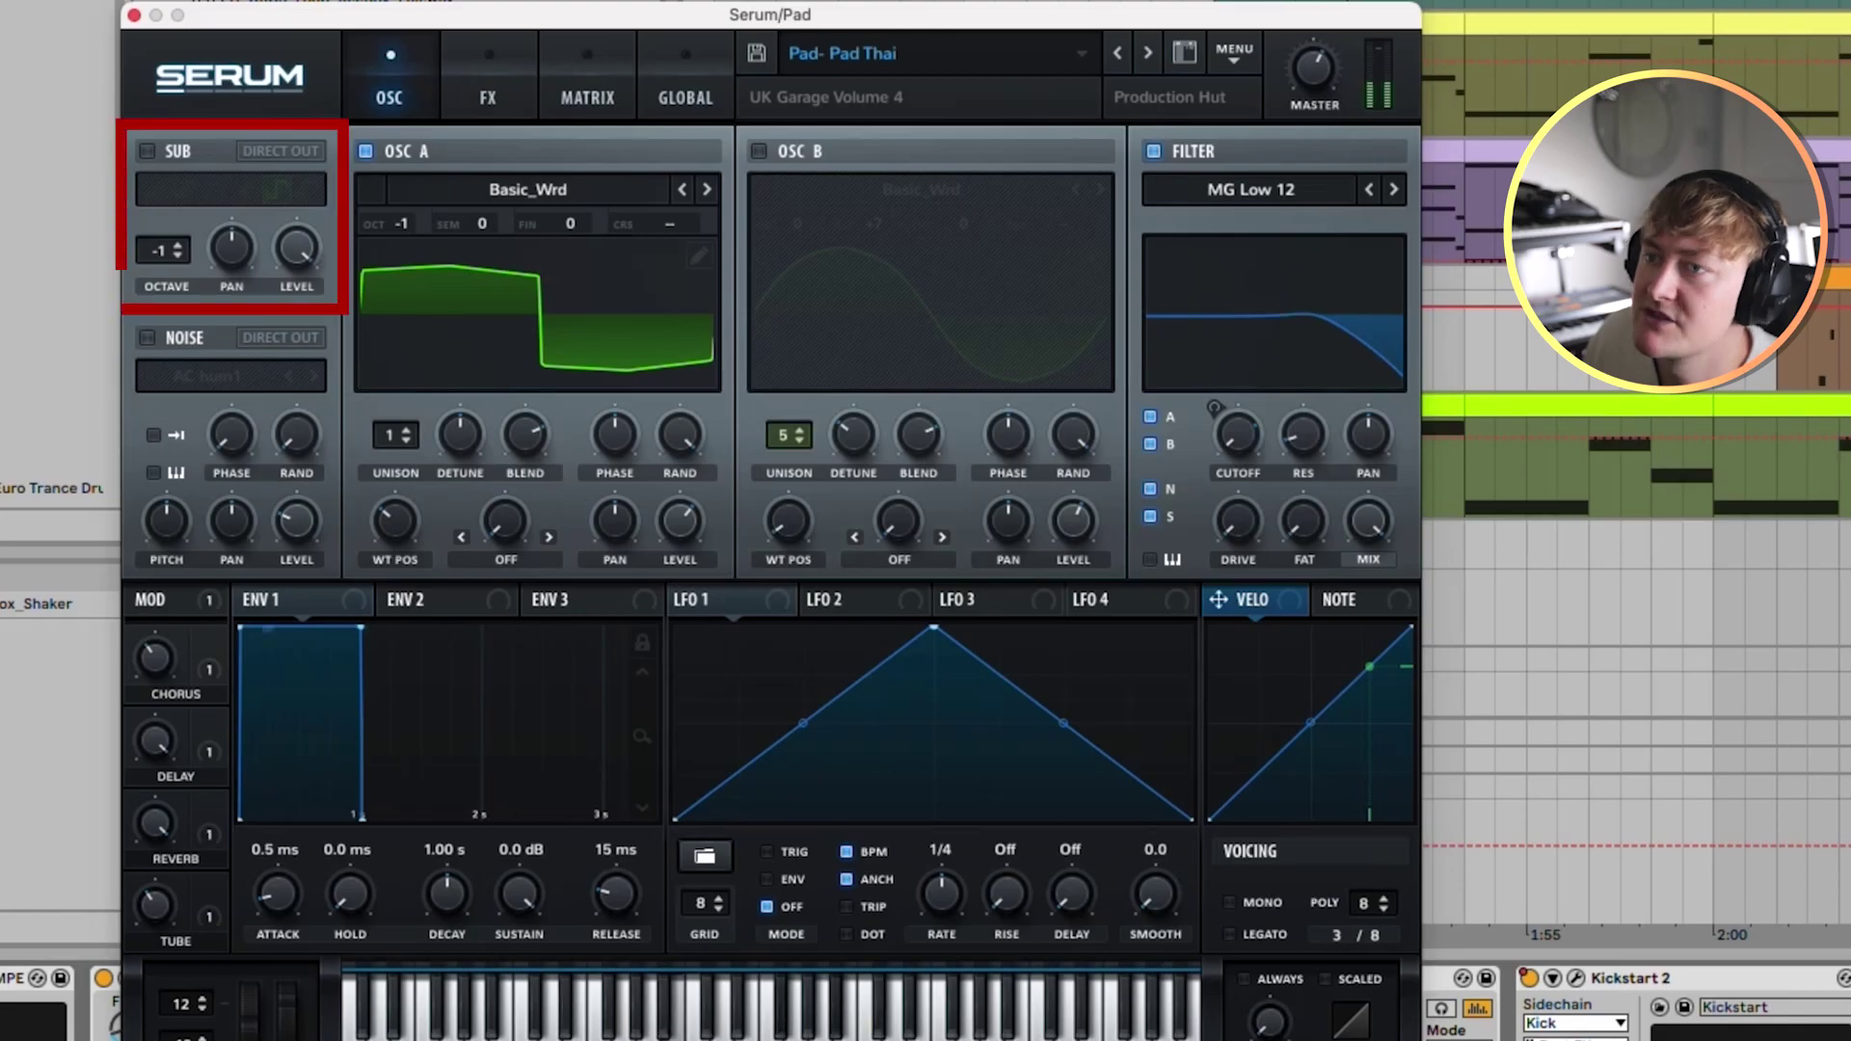
click(148, 152)
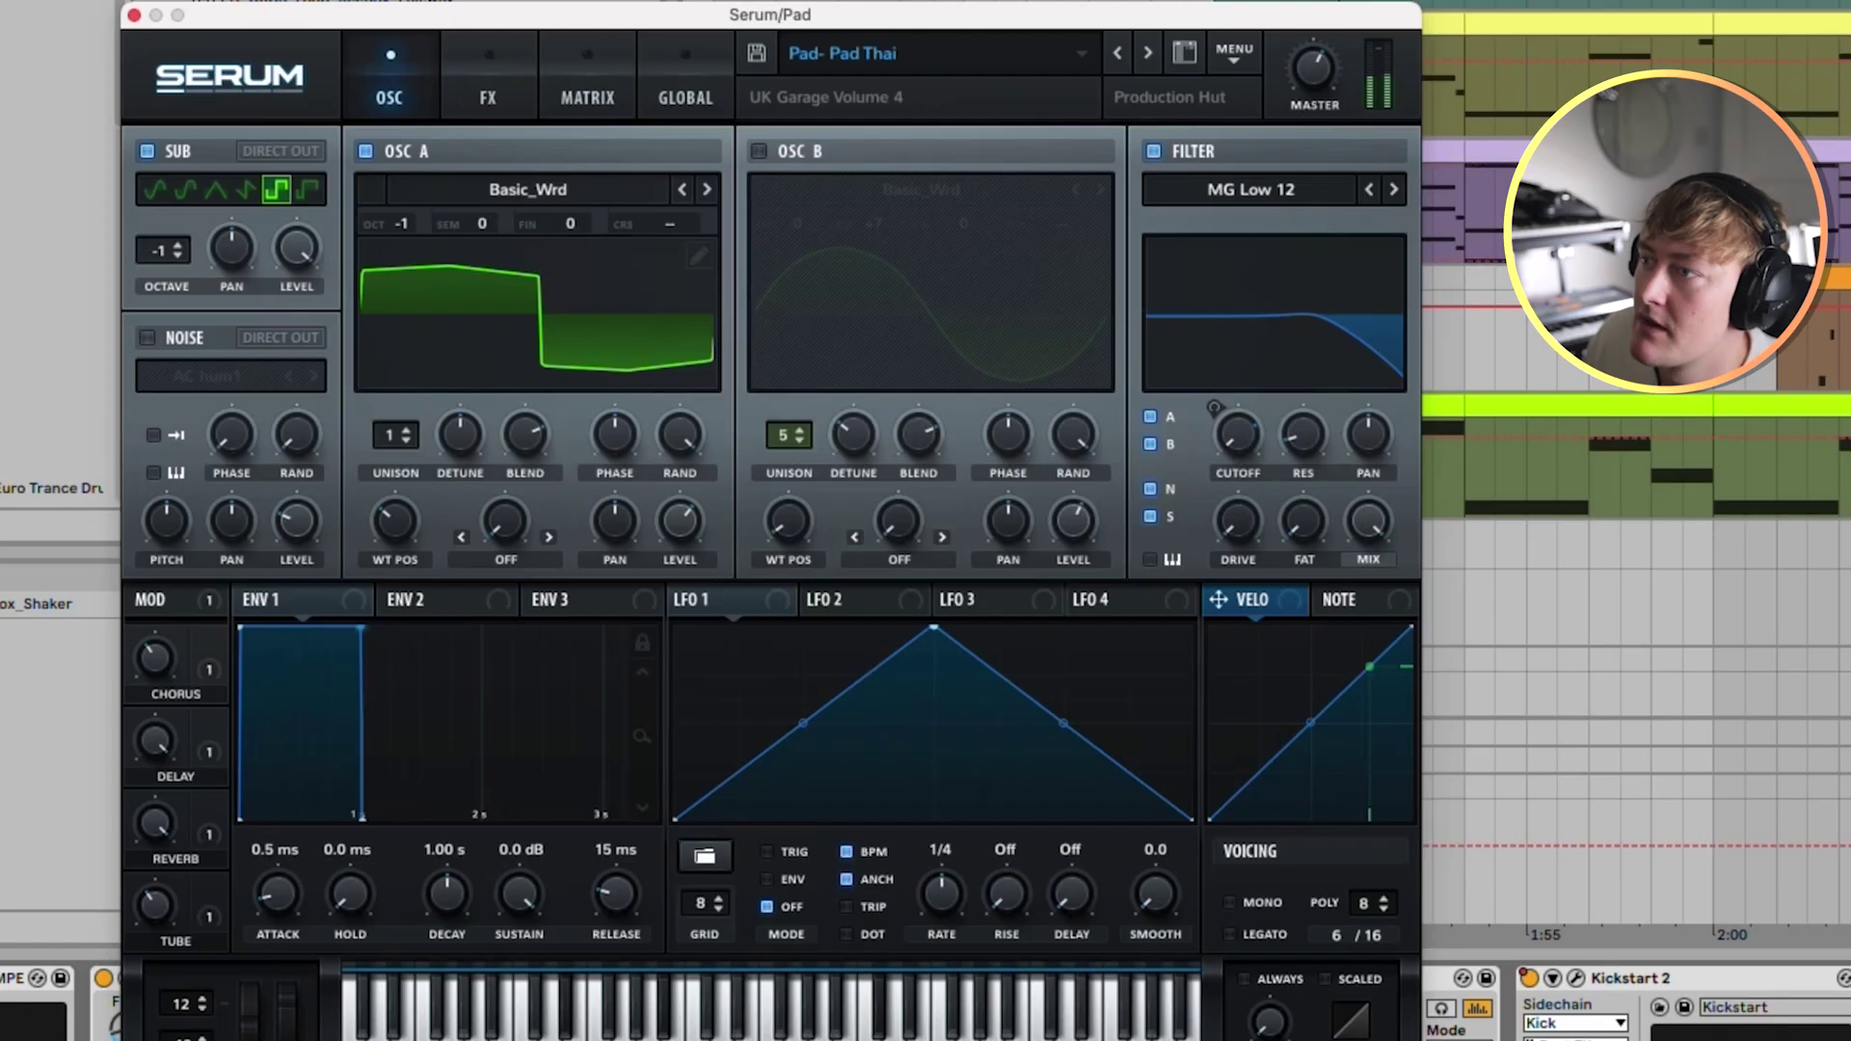
click(759, 151)
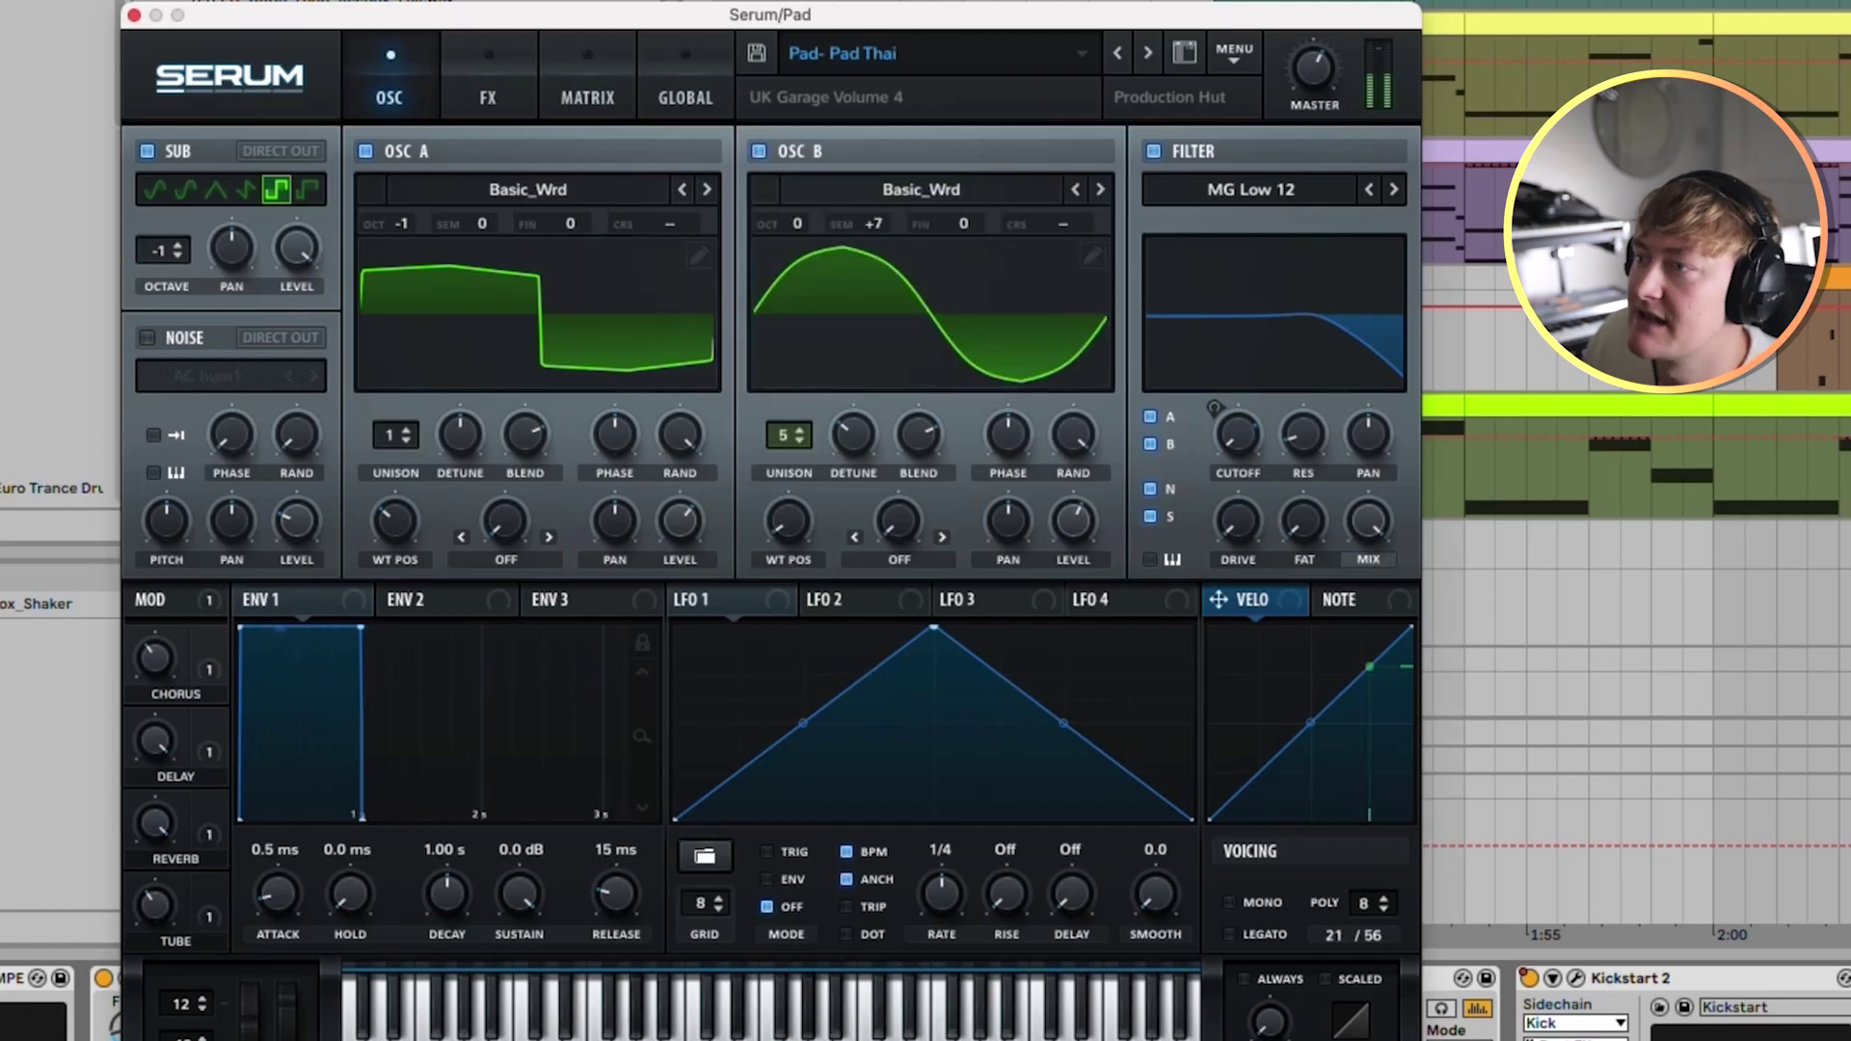
Step: Audition Osc B with Osc A and the sub oscillator off, and switch them back on one at a time
click(365, 152)
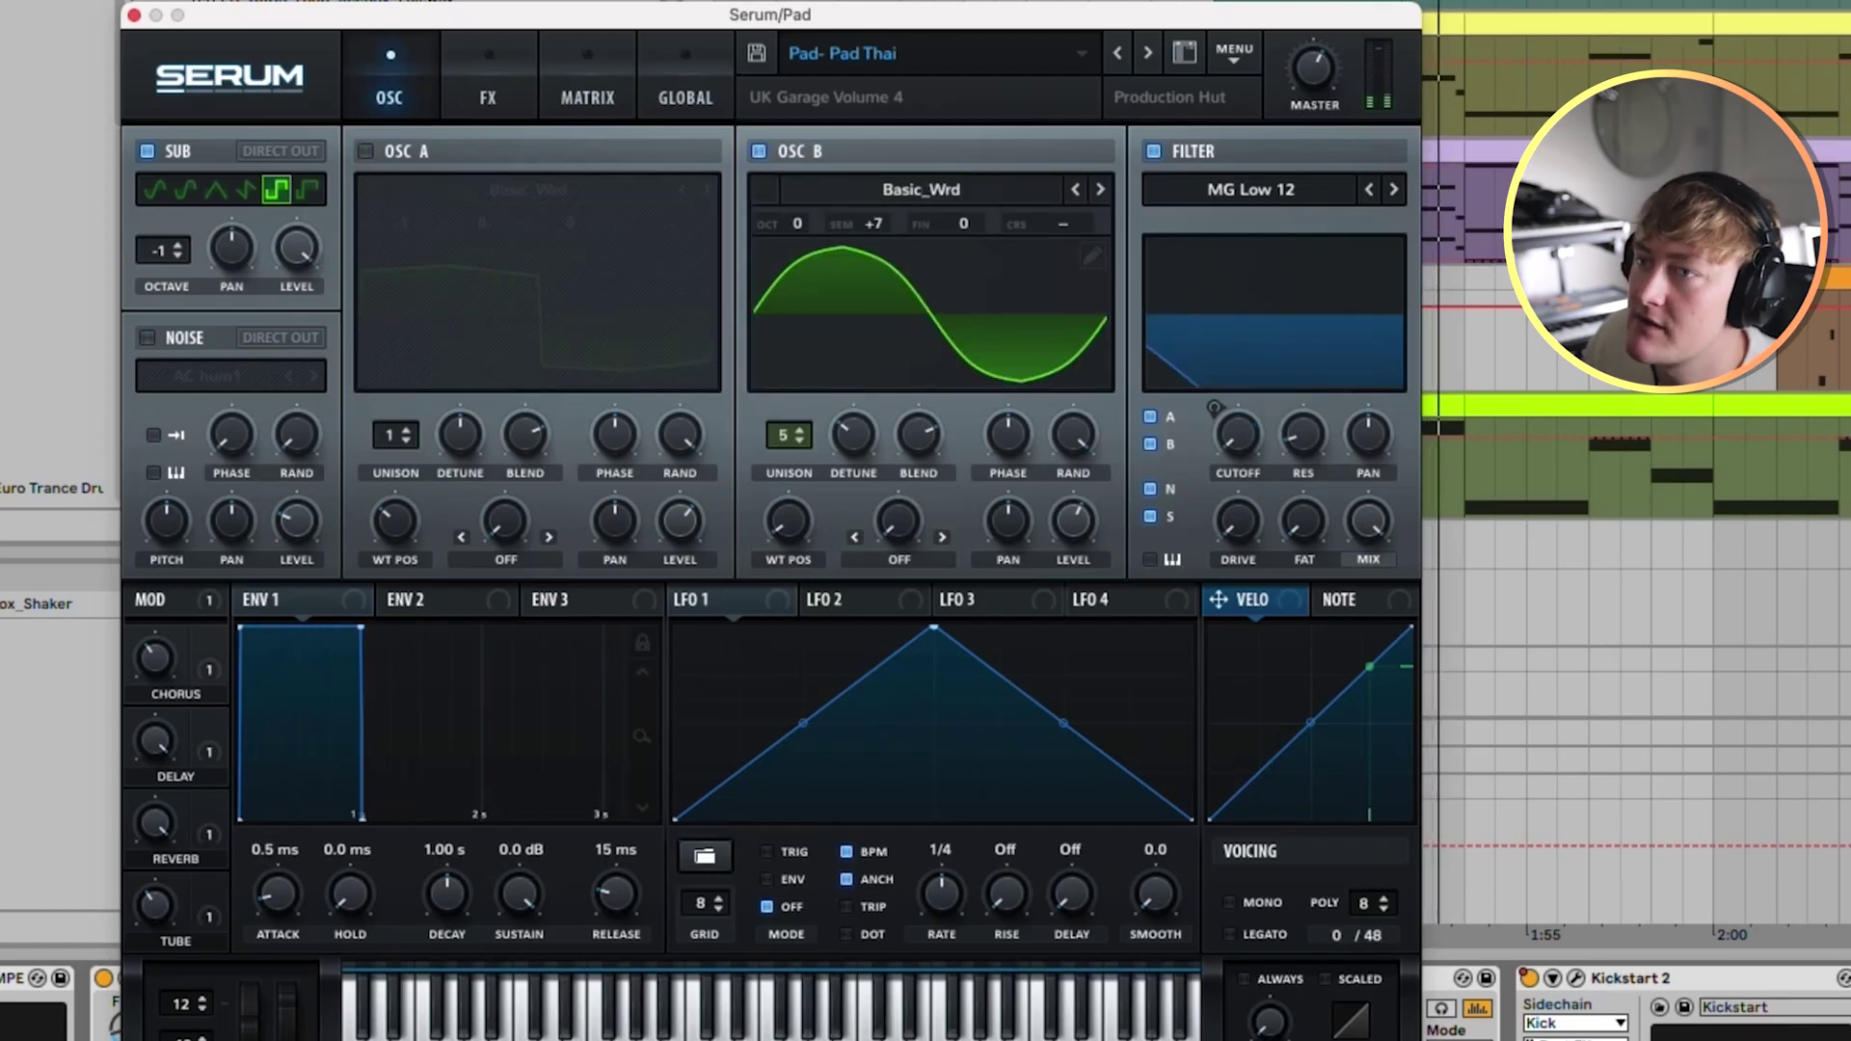
click(146, 151)
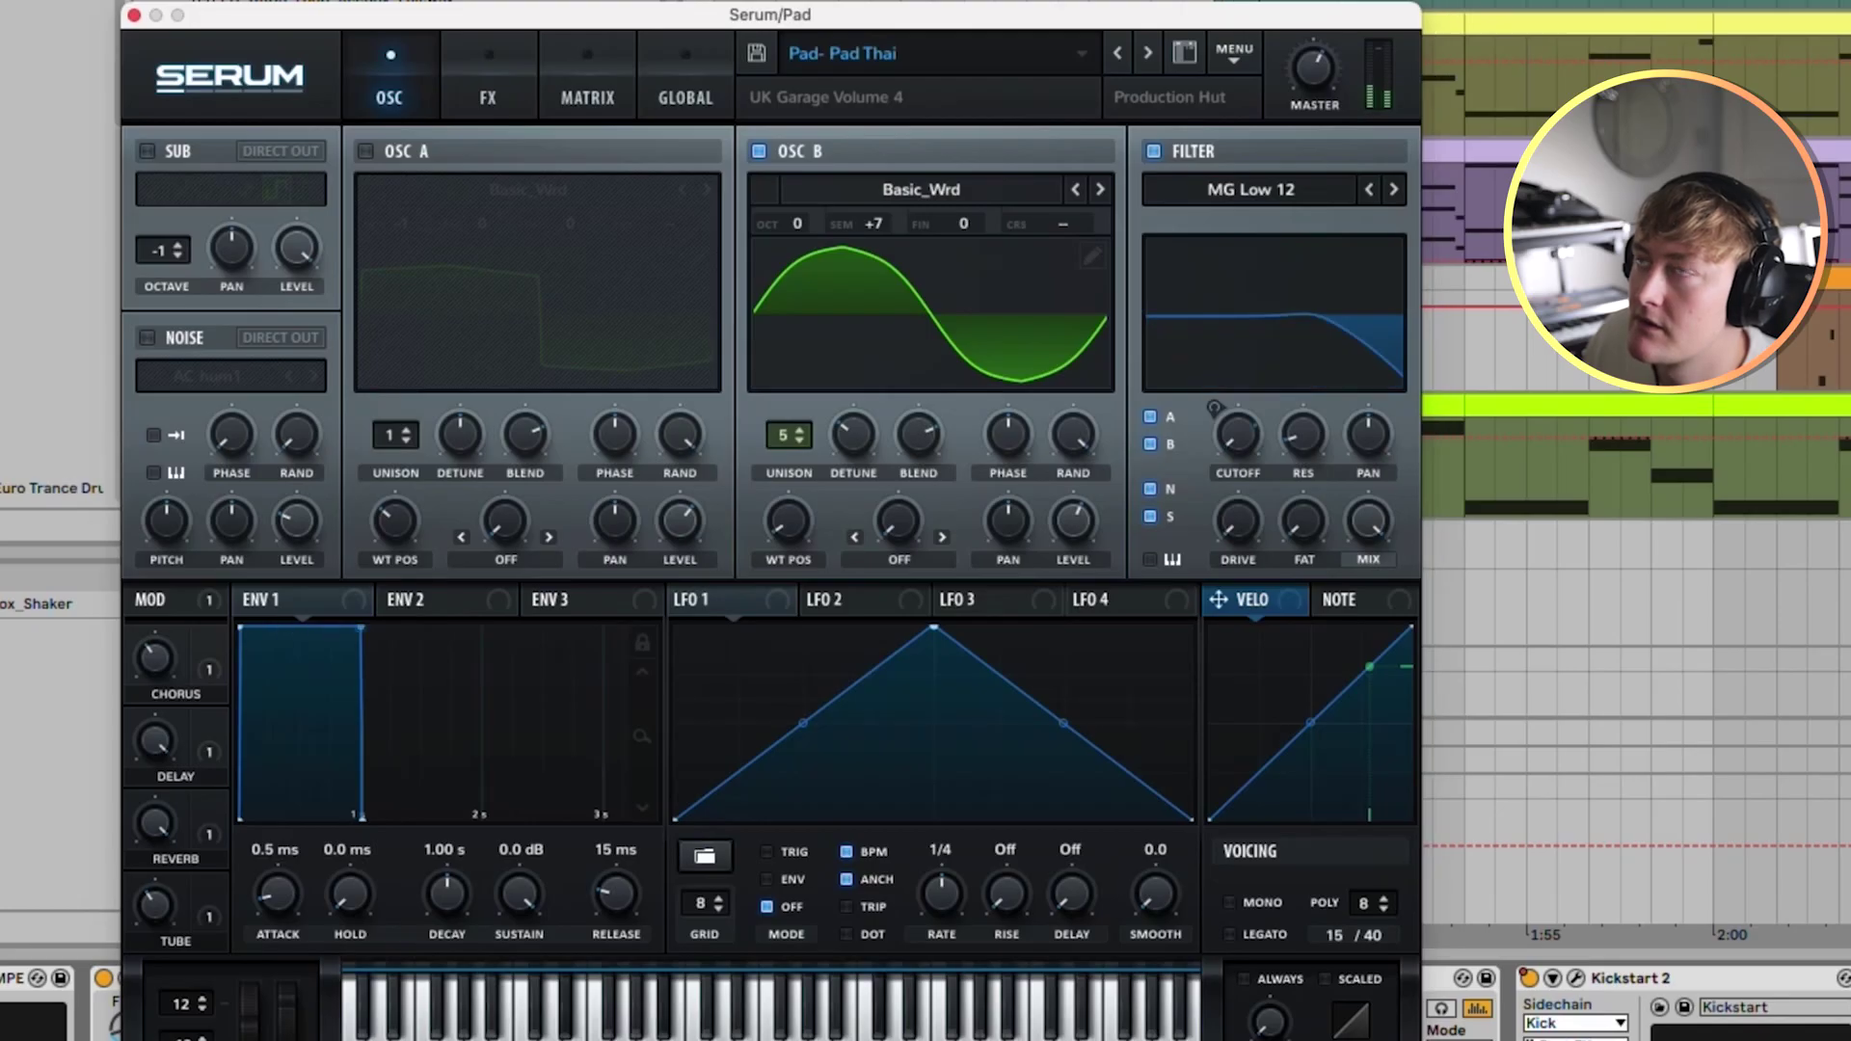
click(366, 152)
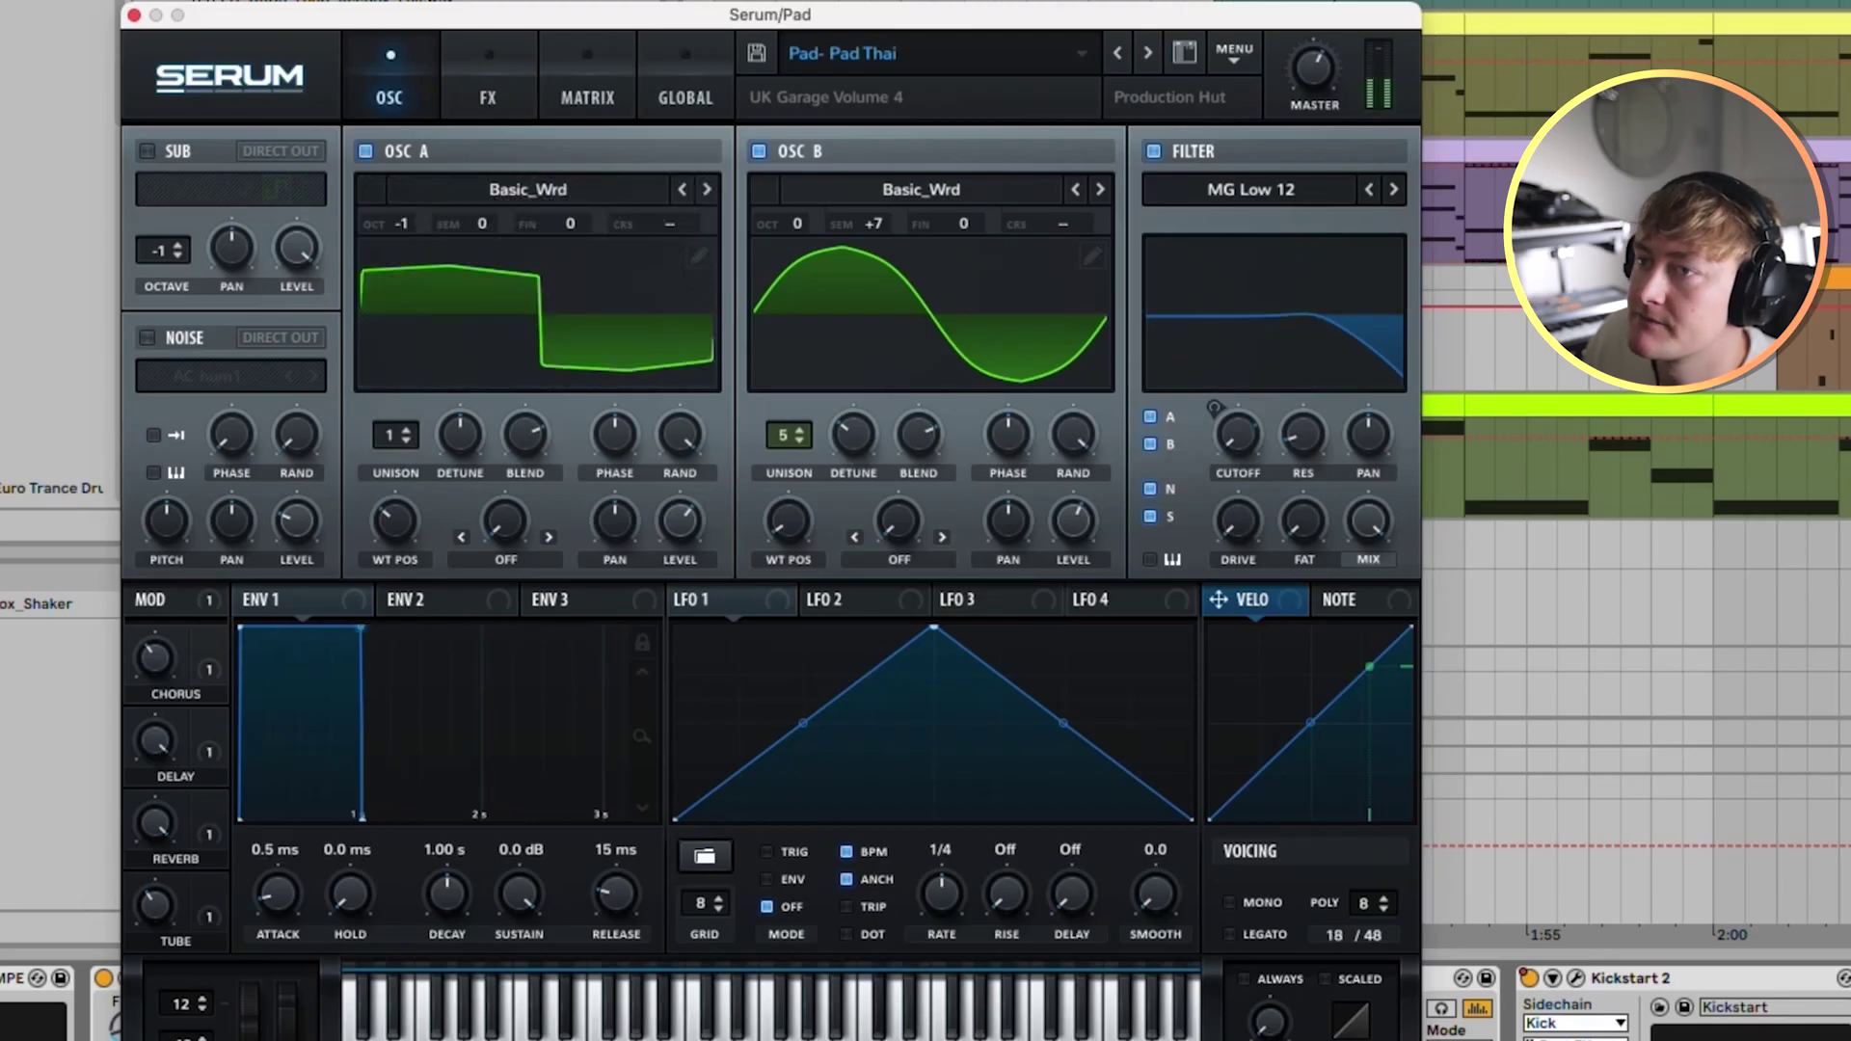
click(146, 151)
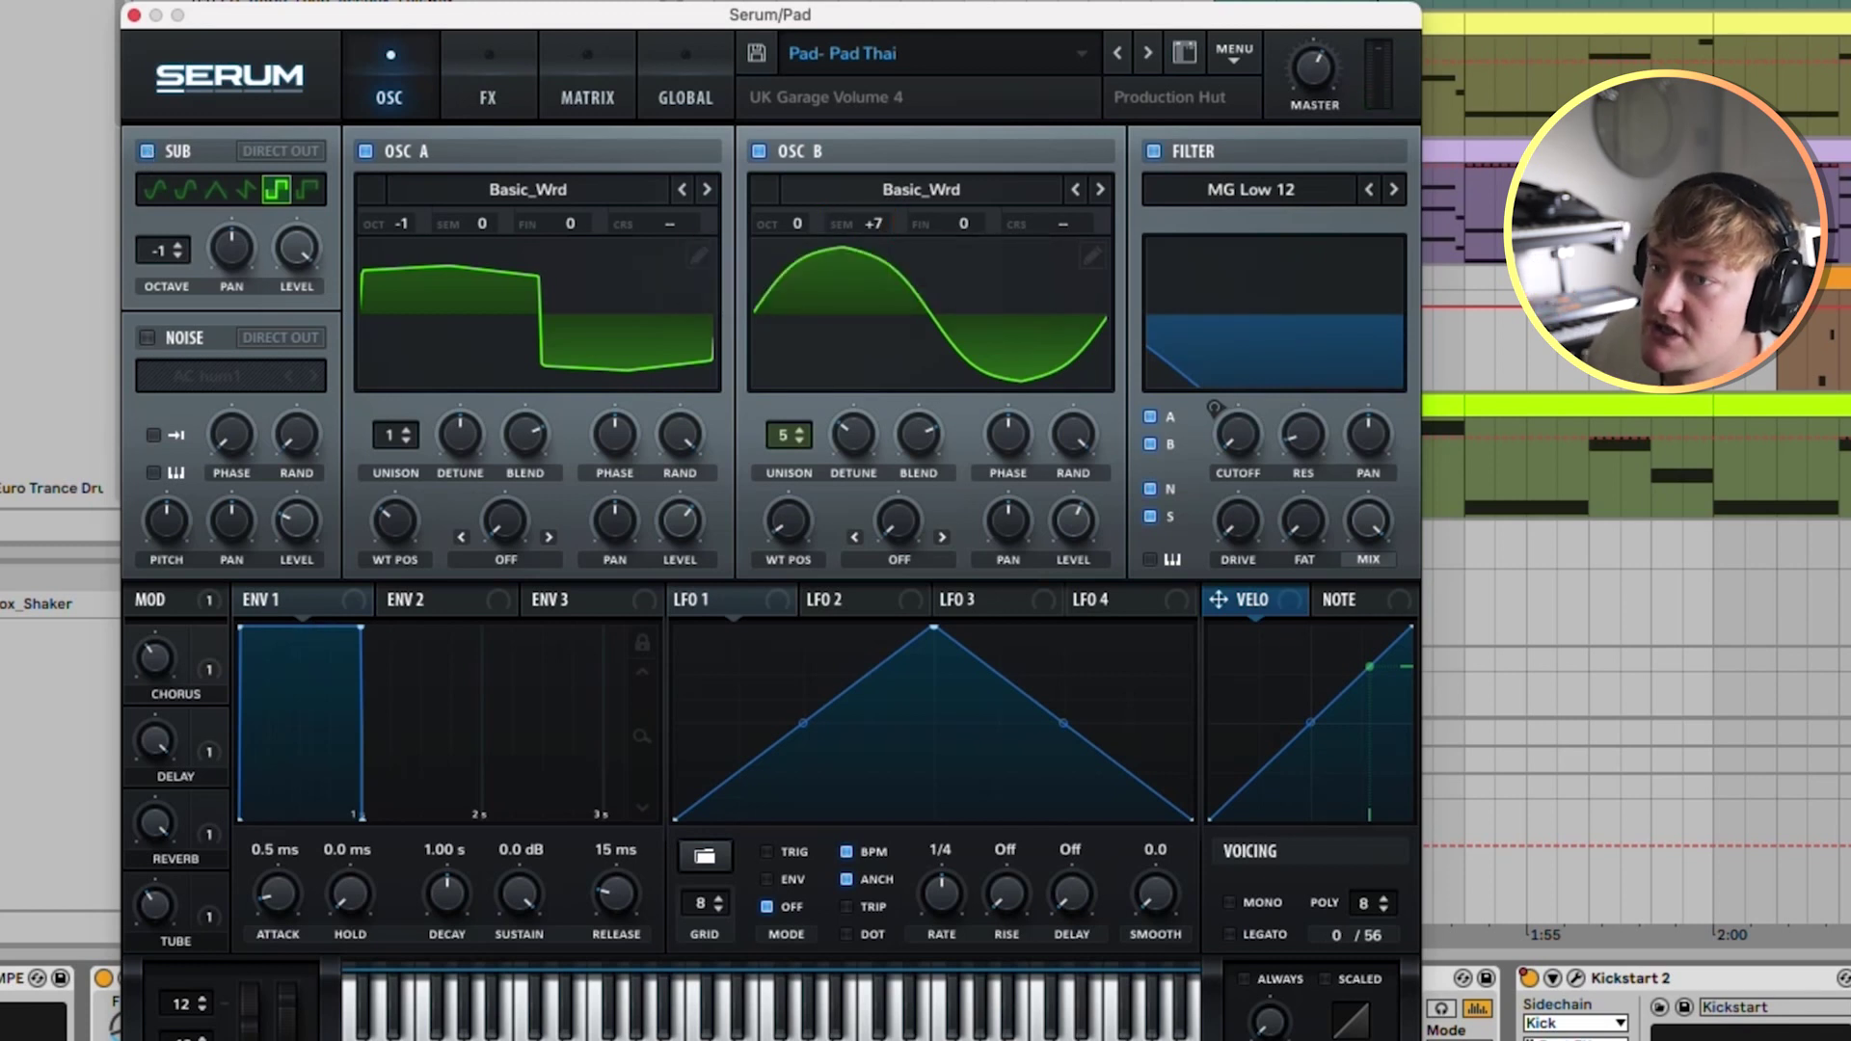
Step: Show the Pad's Serum effects and examine the effect chain and the delay macro
click(488, 81)
scroll(877, 347, up, 2)
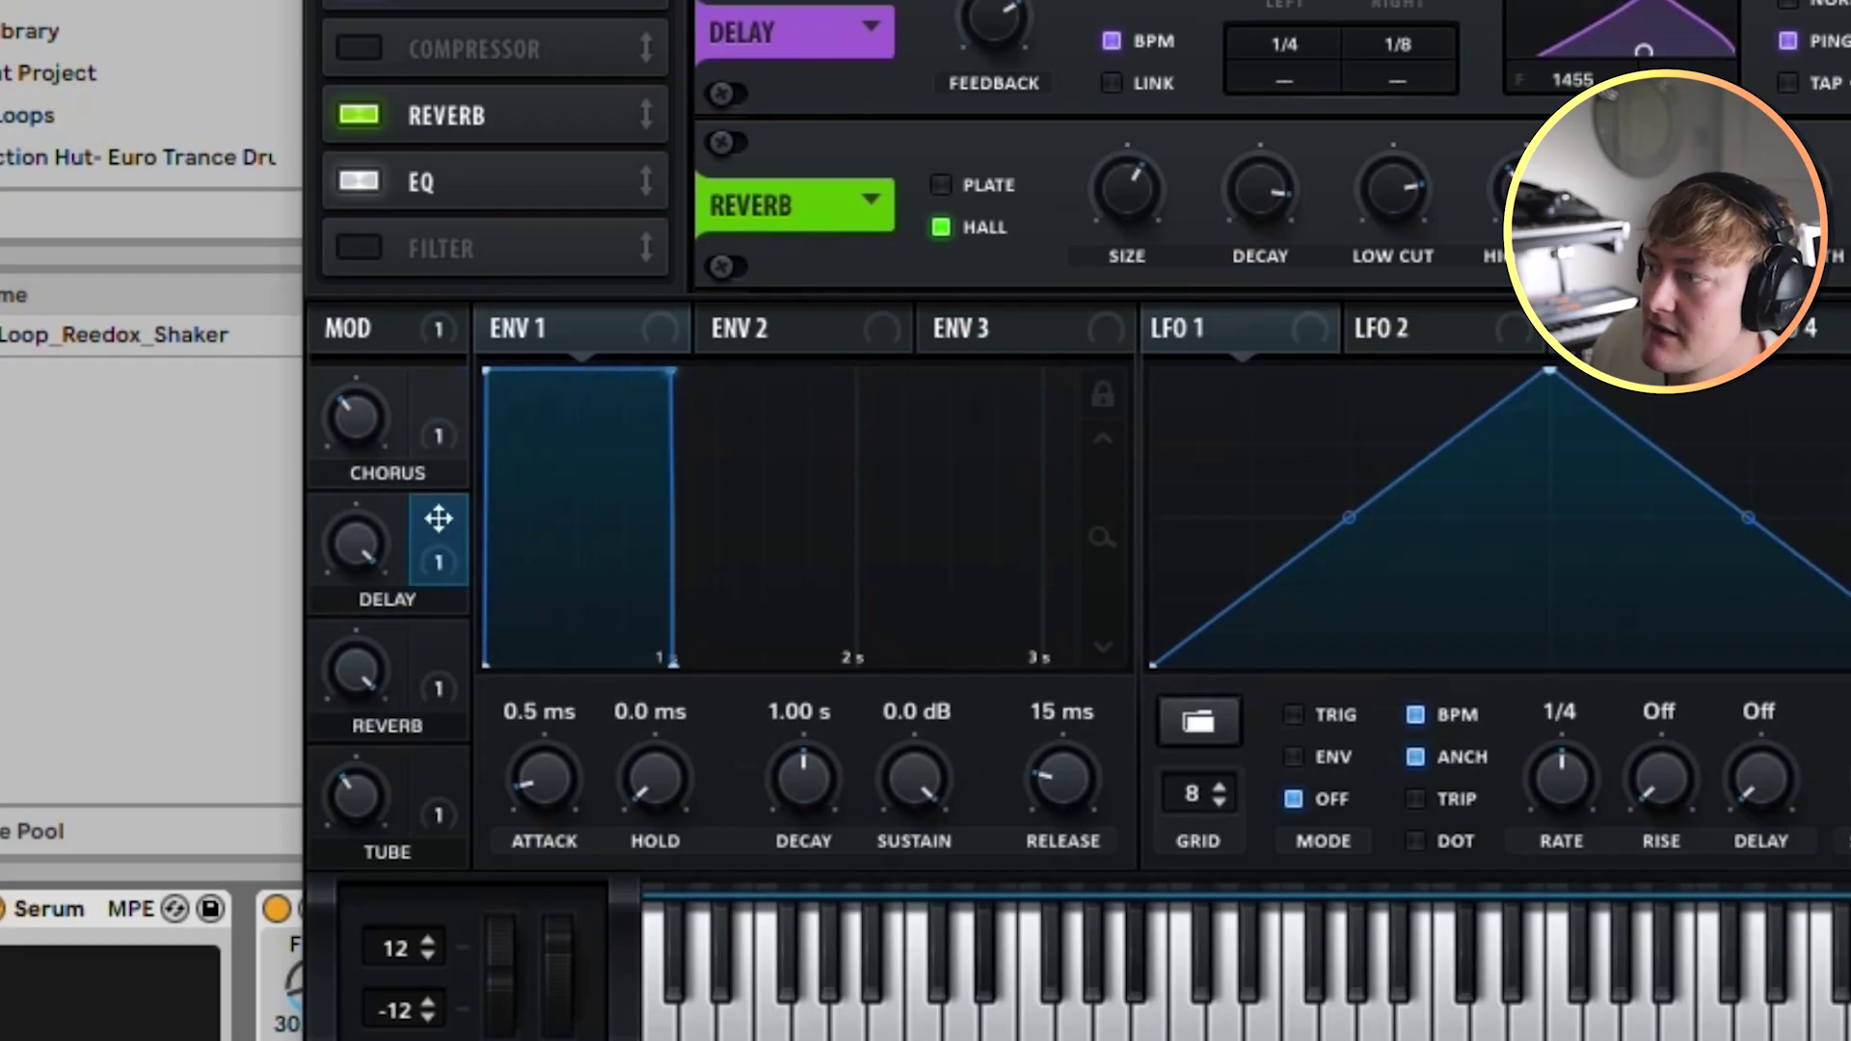
mouse_move(356, 544)
mouse_down()
mouse_move(355, 752)
mouse_move(356, 544)
mouse_up()
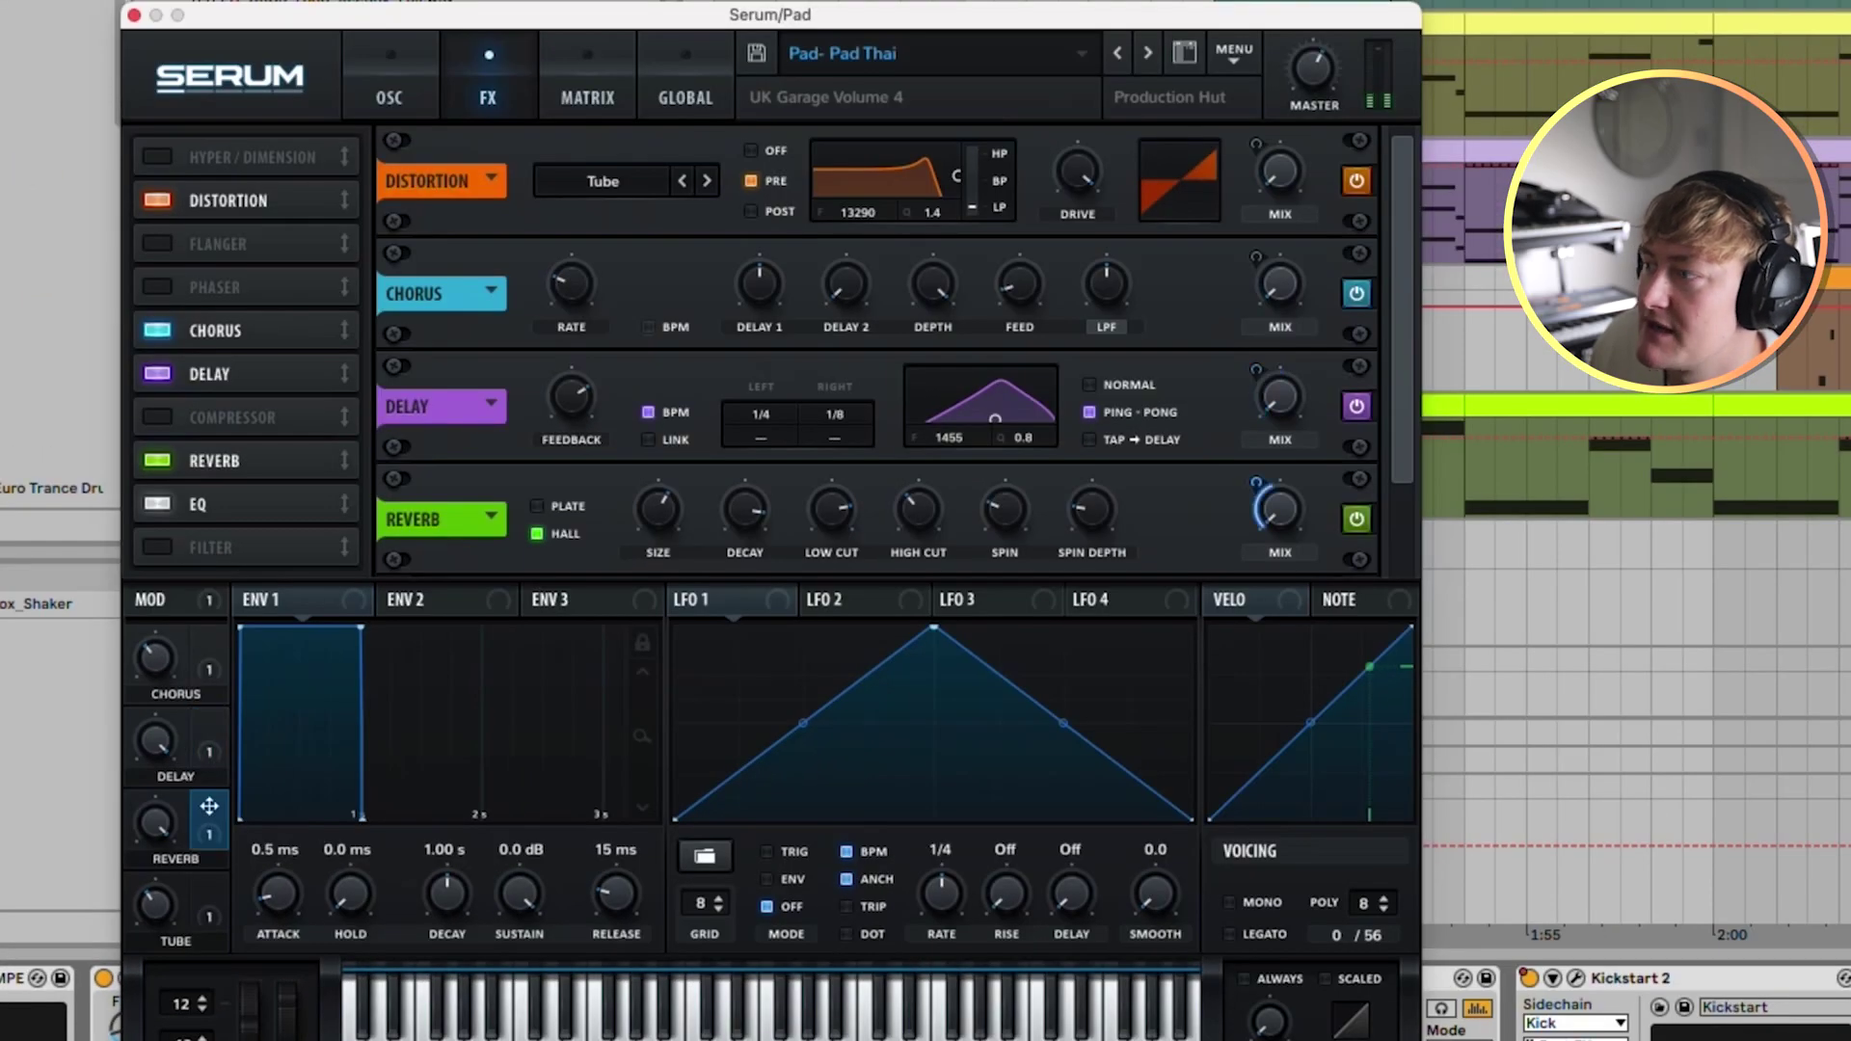
Step: Audition the pad with the Serum reverb bypassed, and switch the reverb back on
scroll(877, 352, down, 2)
click(1357, 424)
key(space)
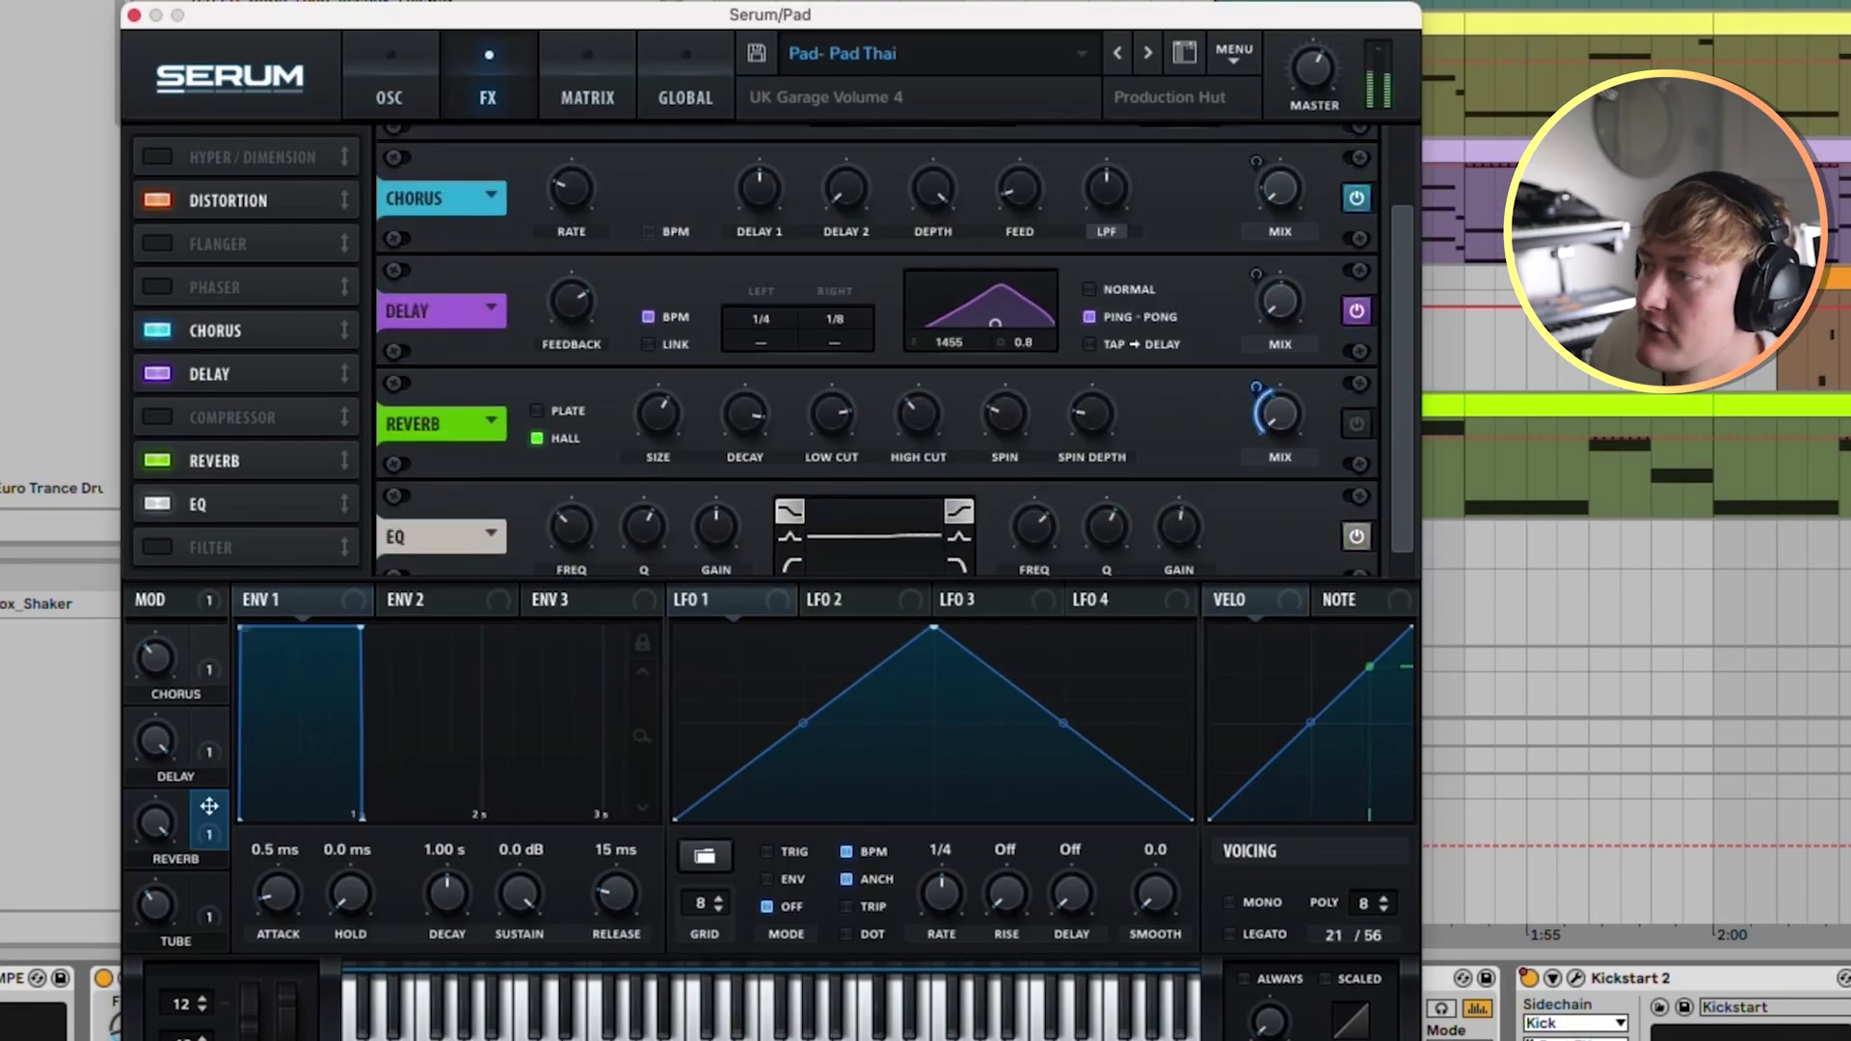
click(1357, 424)
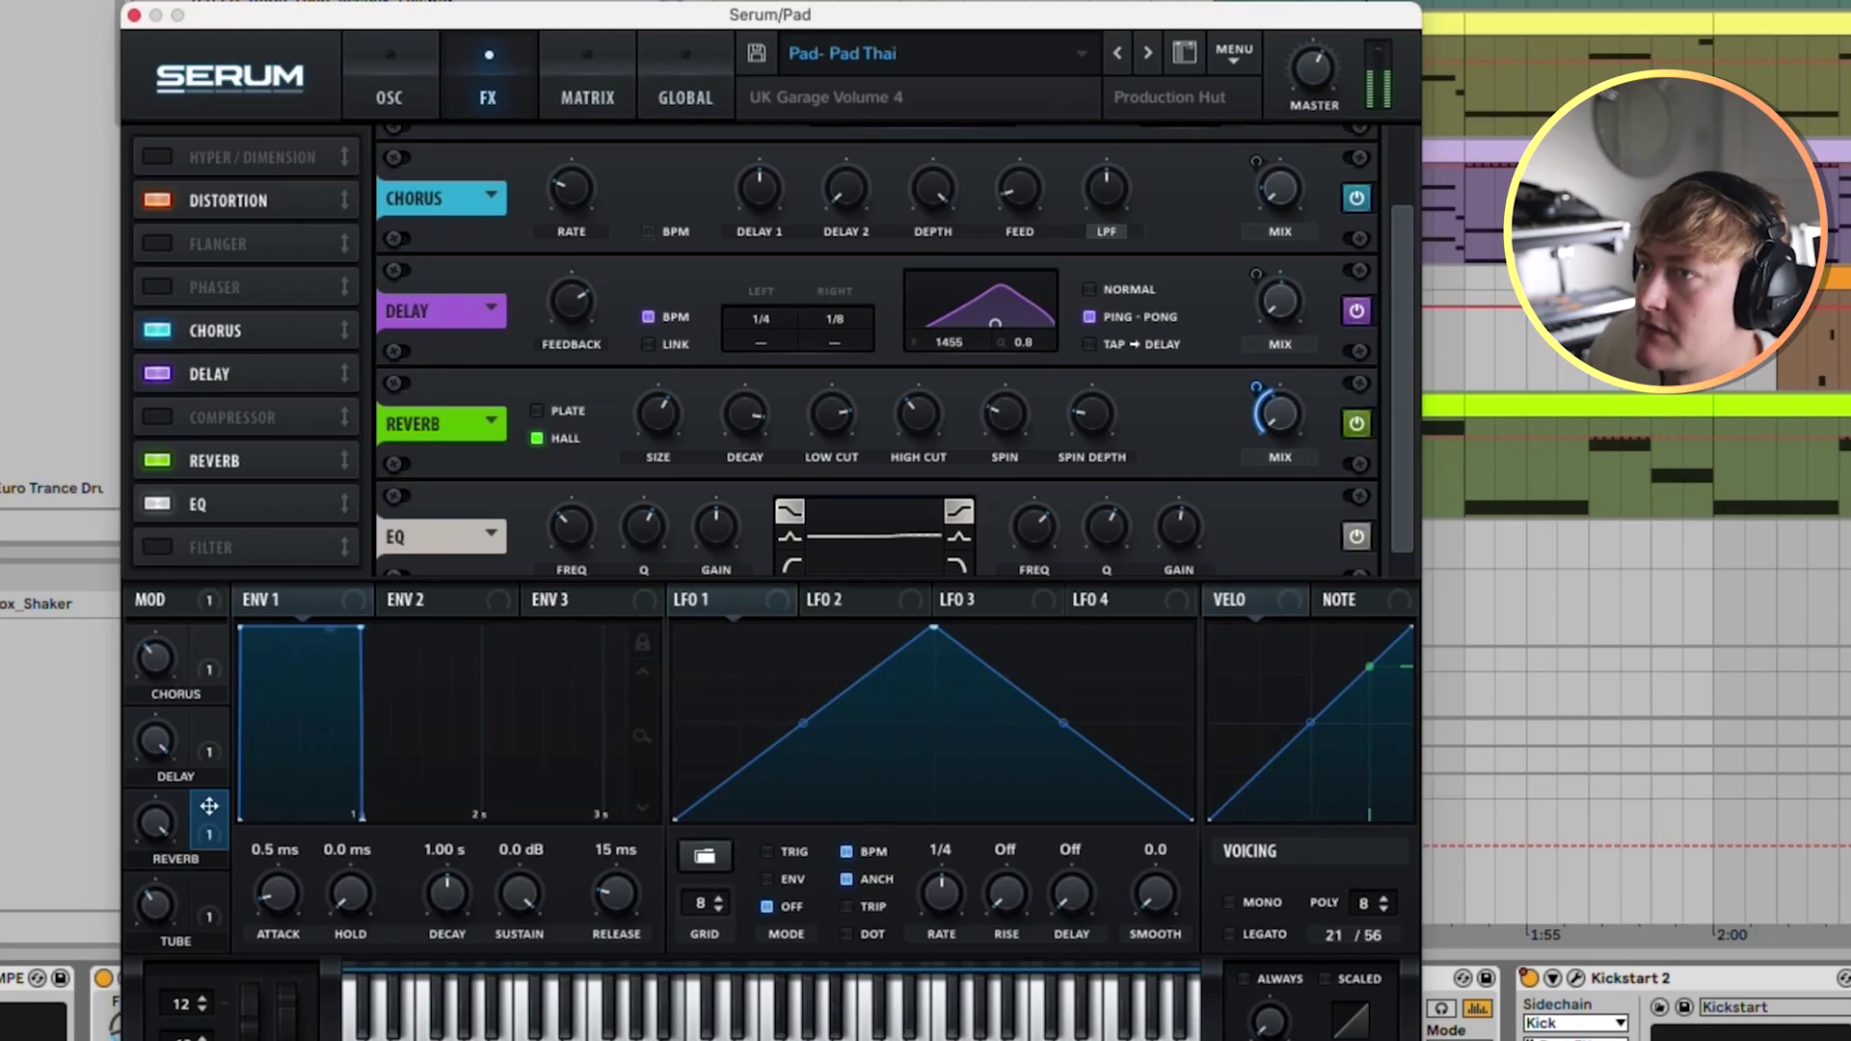
Step: Return to the Pad's Serum oscillators and compare the 2D and 3D wavetable displays of Osc A and Osc B
click(390, 92)
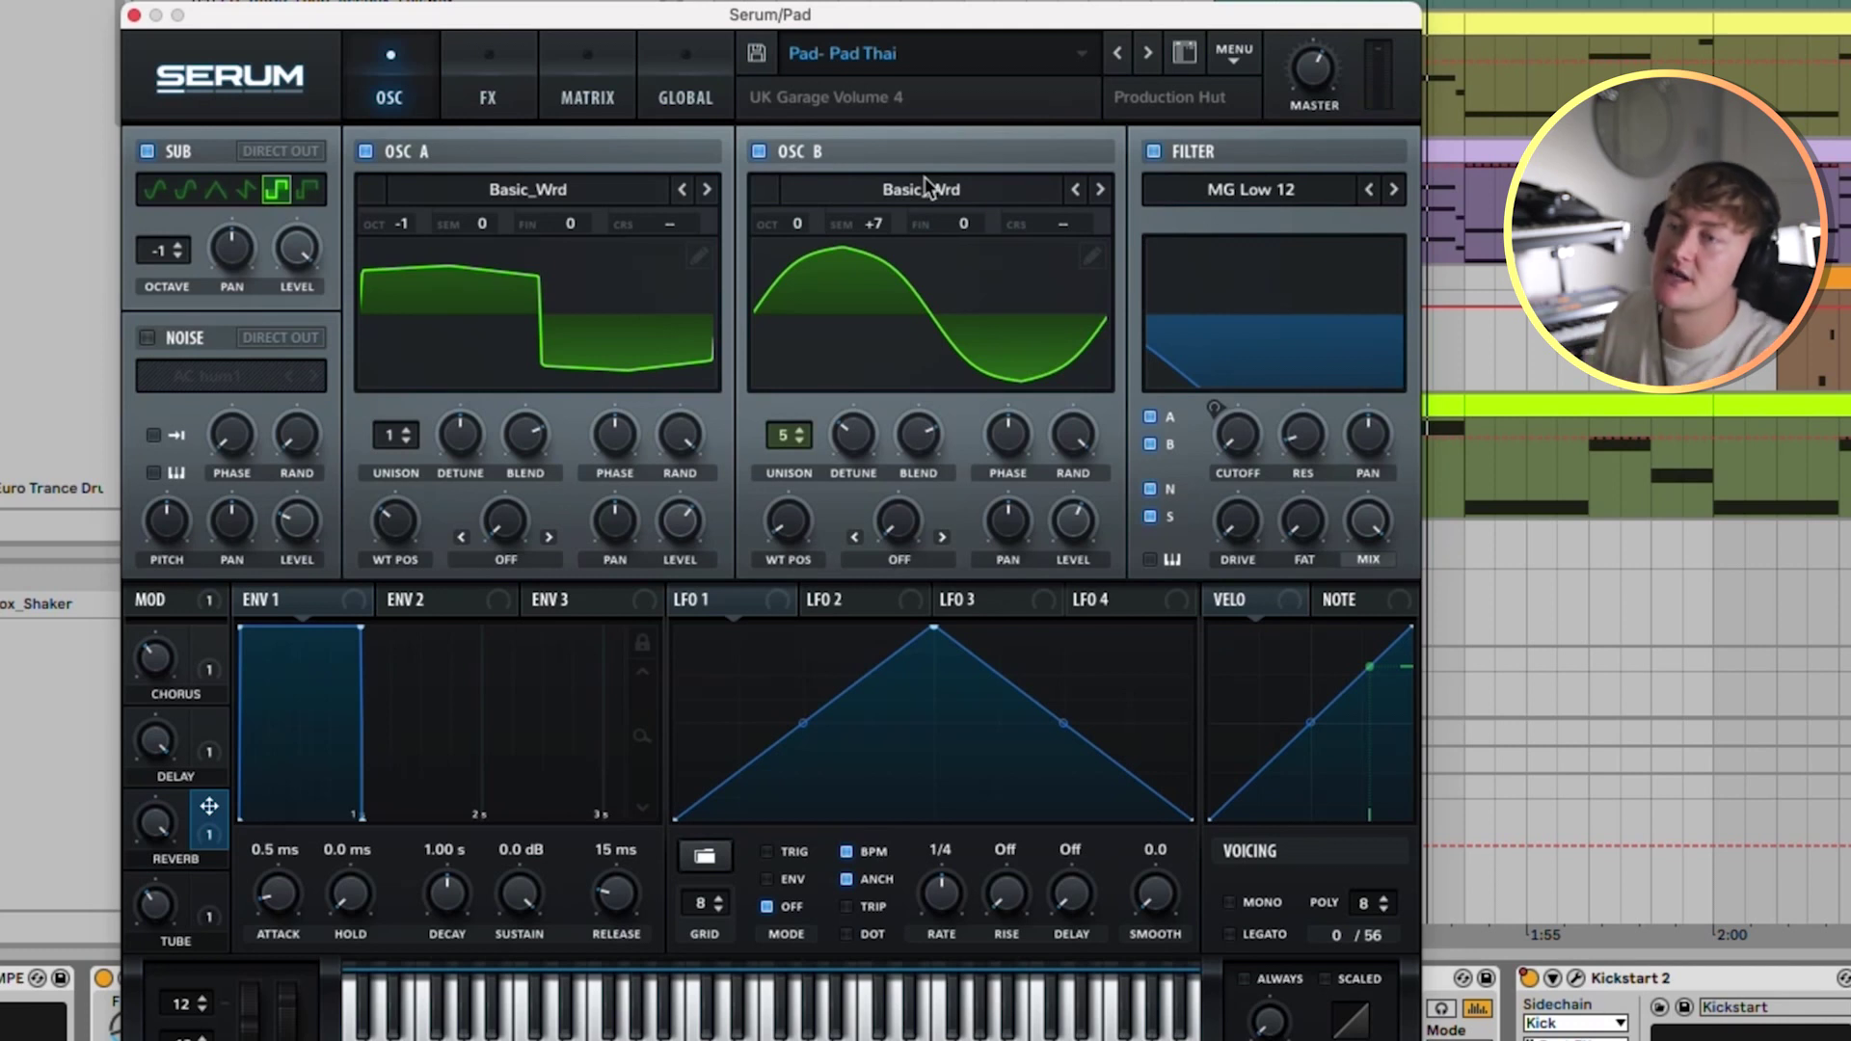
click(538, 313)
click(931, 314)
click(538, 314)
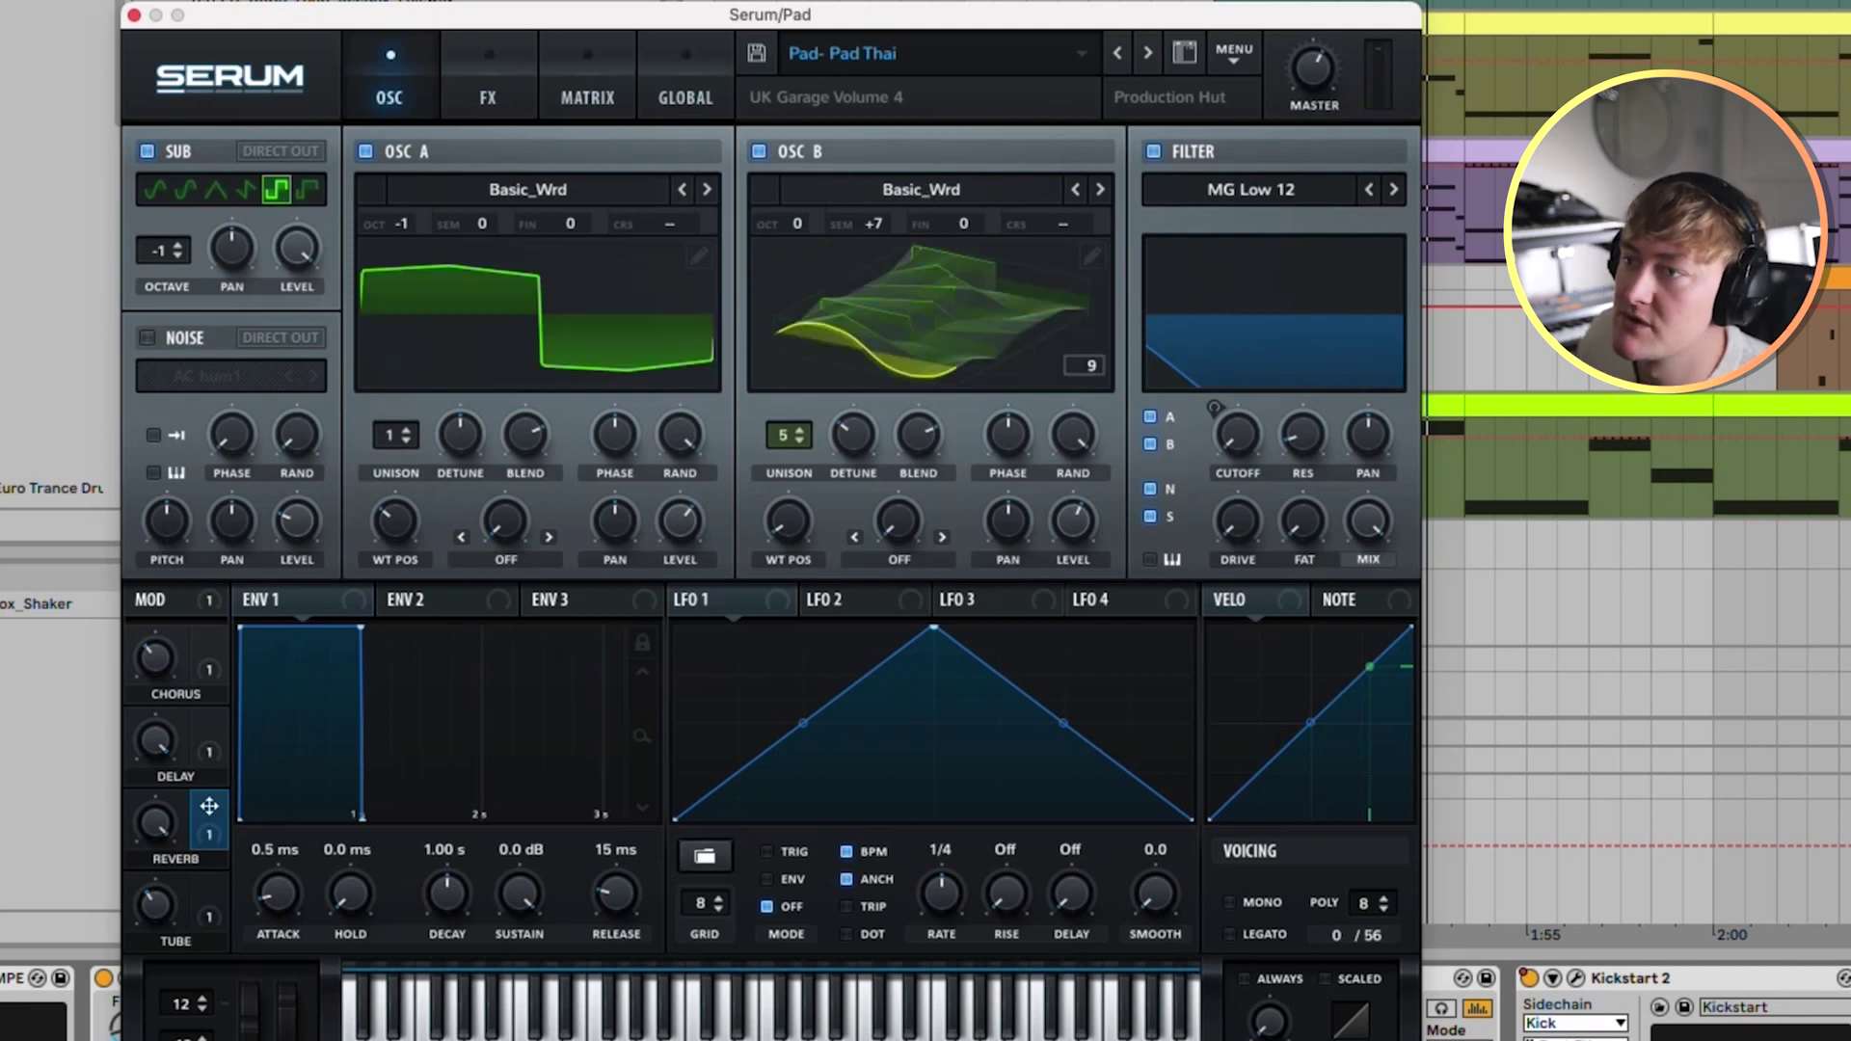
click(930, 314)
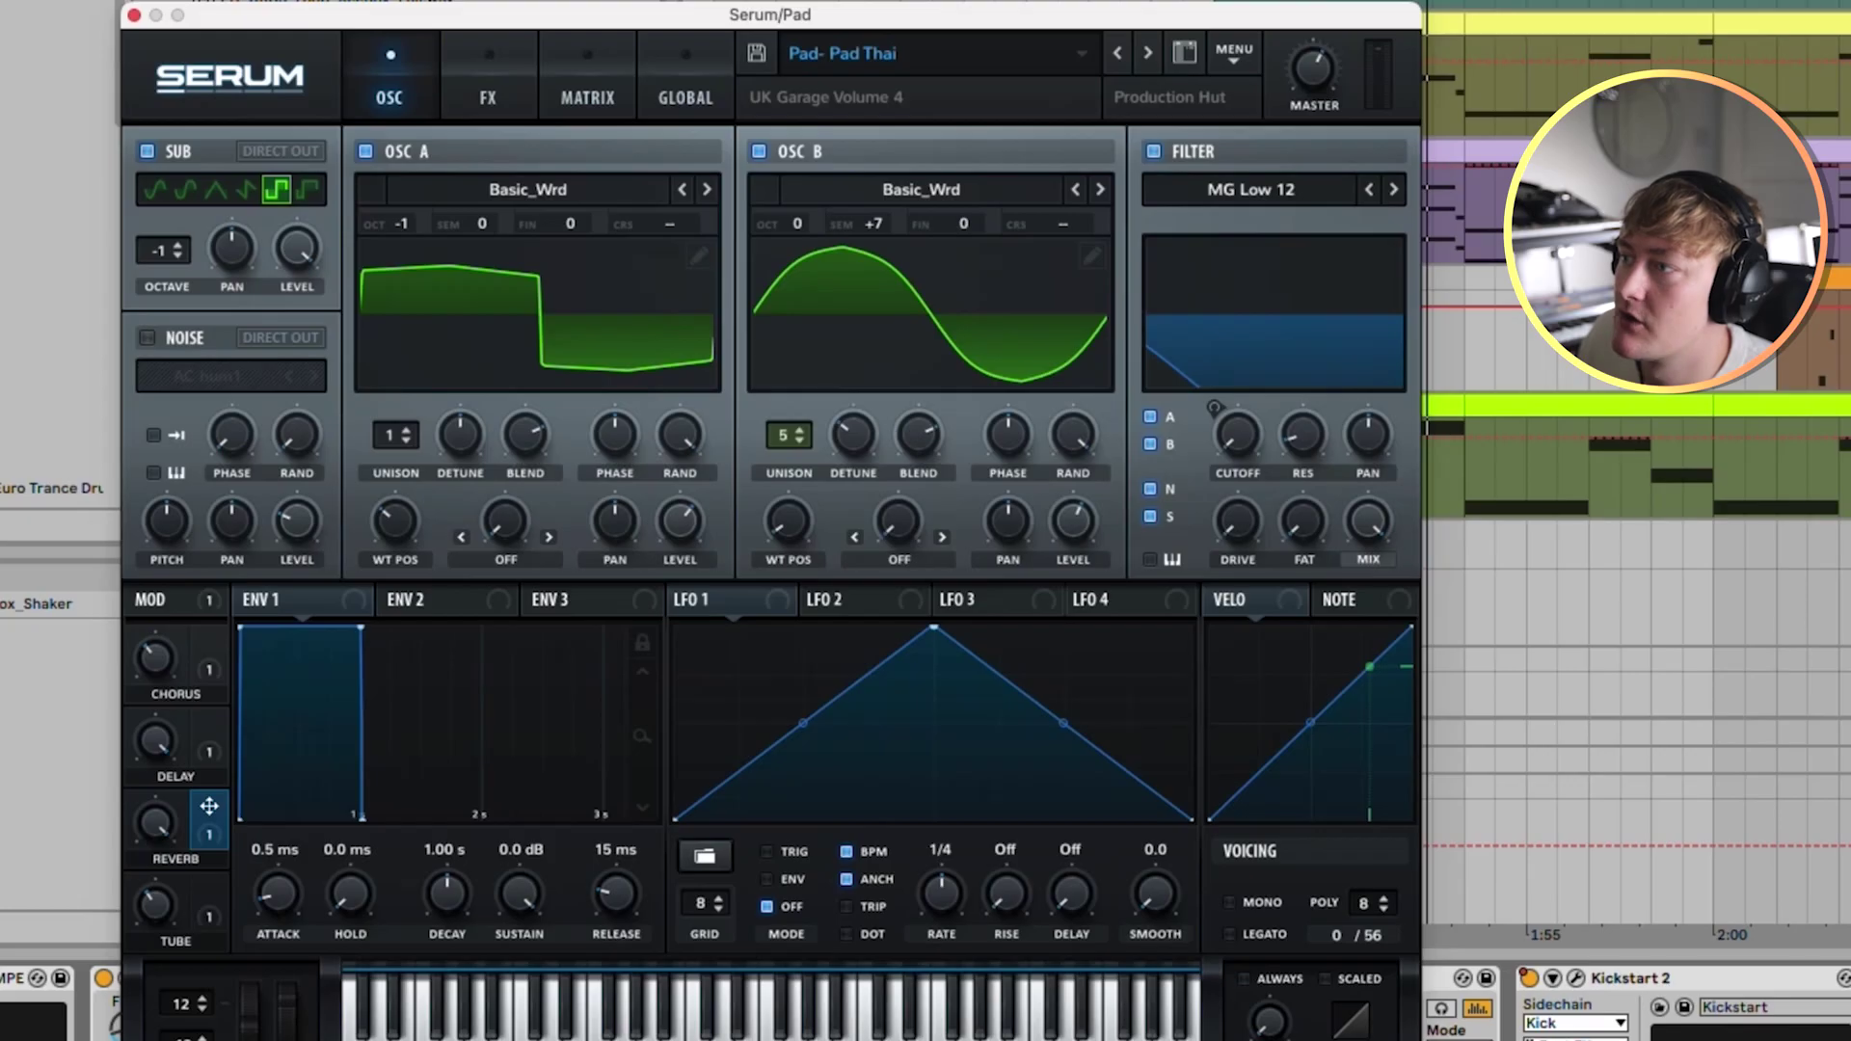
Step: Audition the pad with the MG Low 12 filter bypassed, and re-enable the filter
key(space)
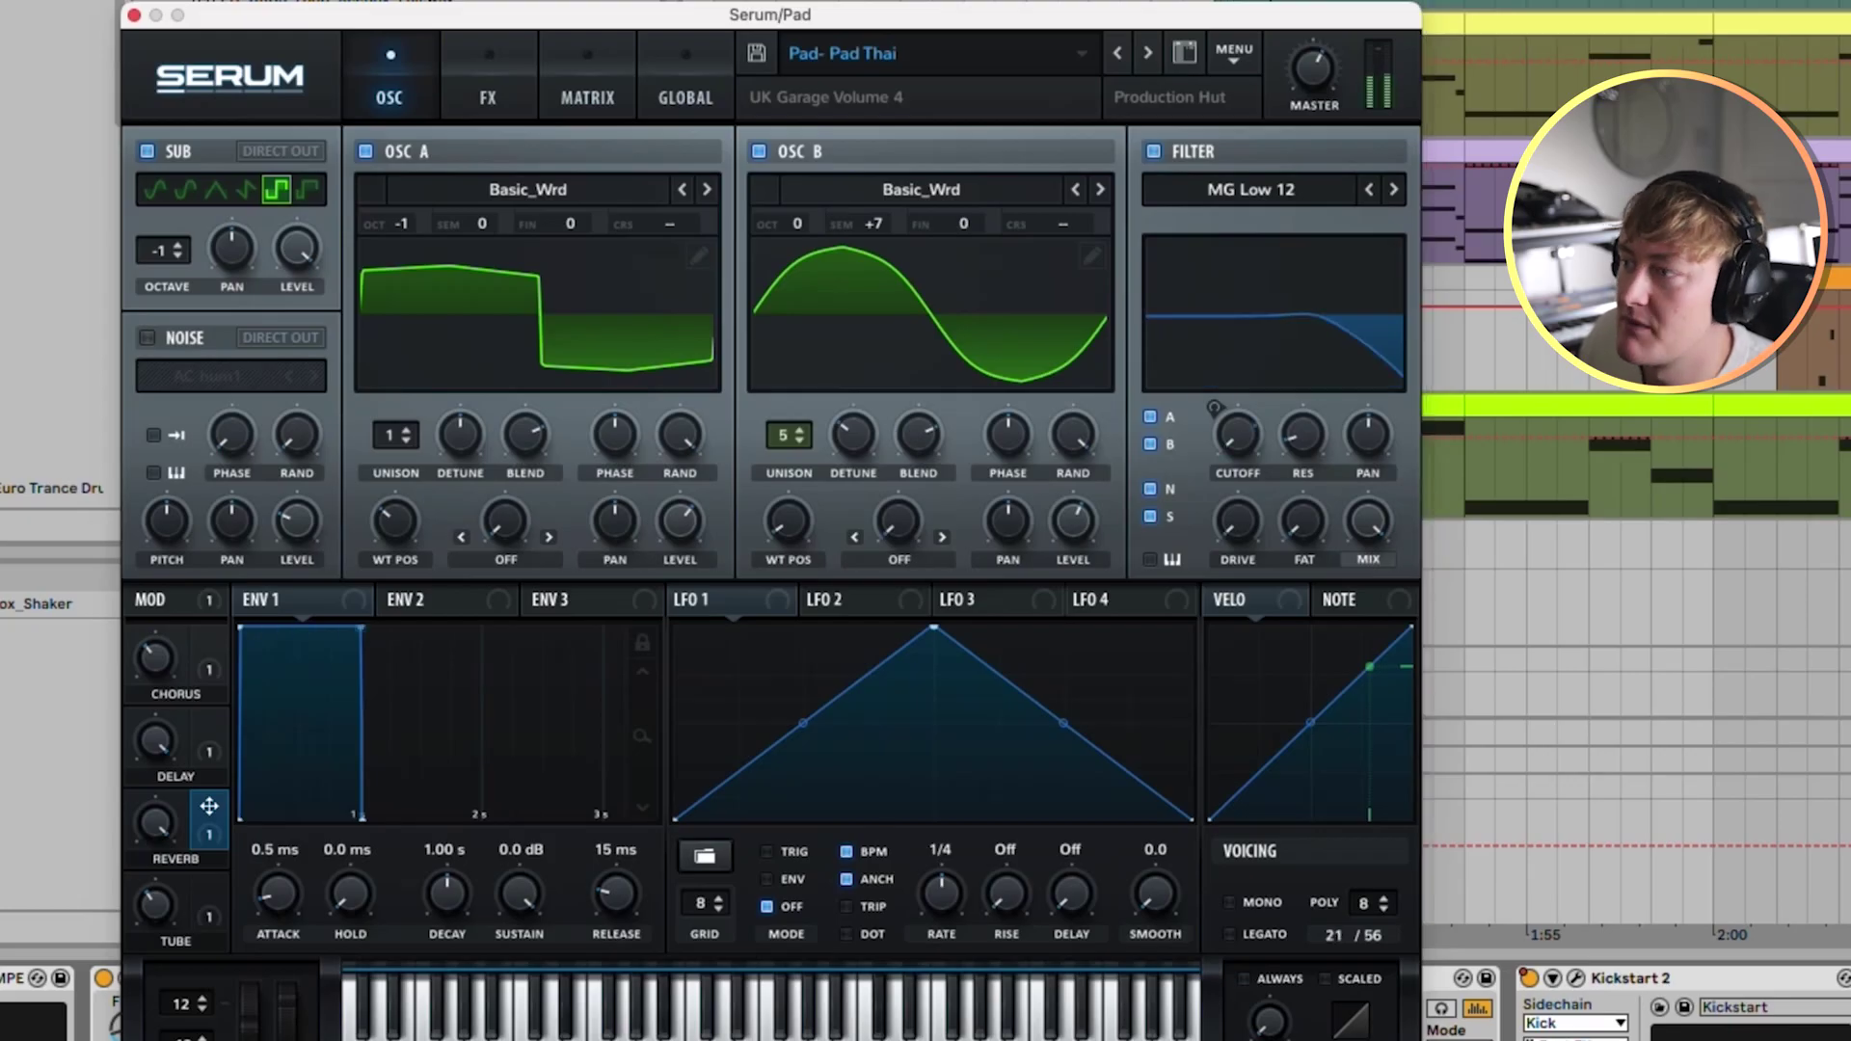
click(1153, 152)
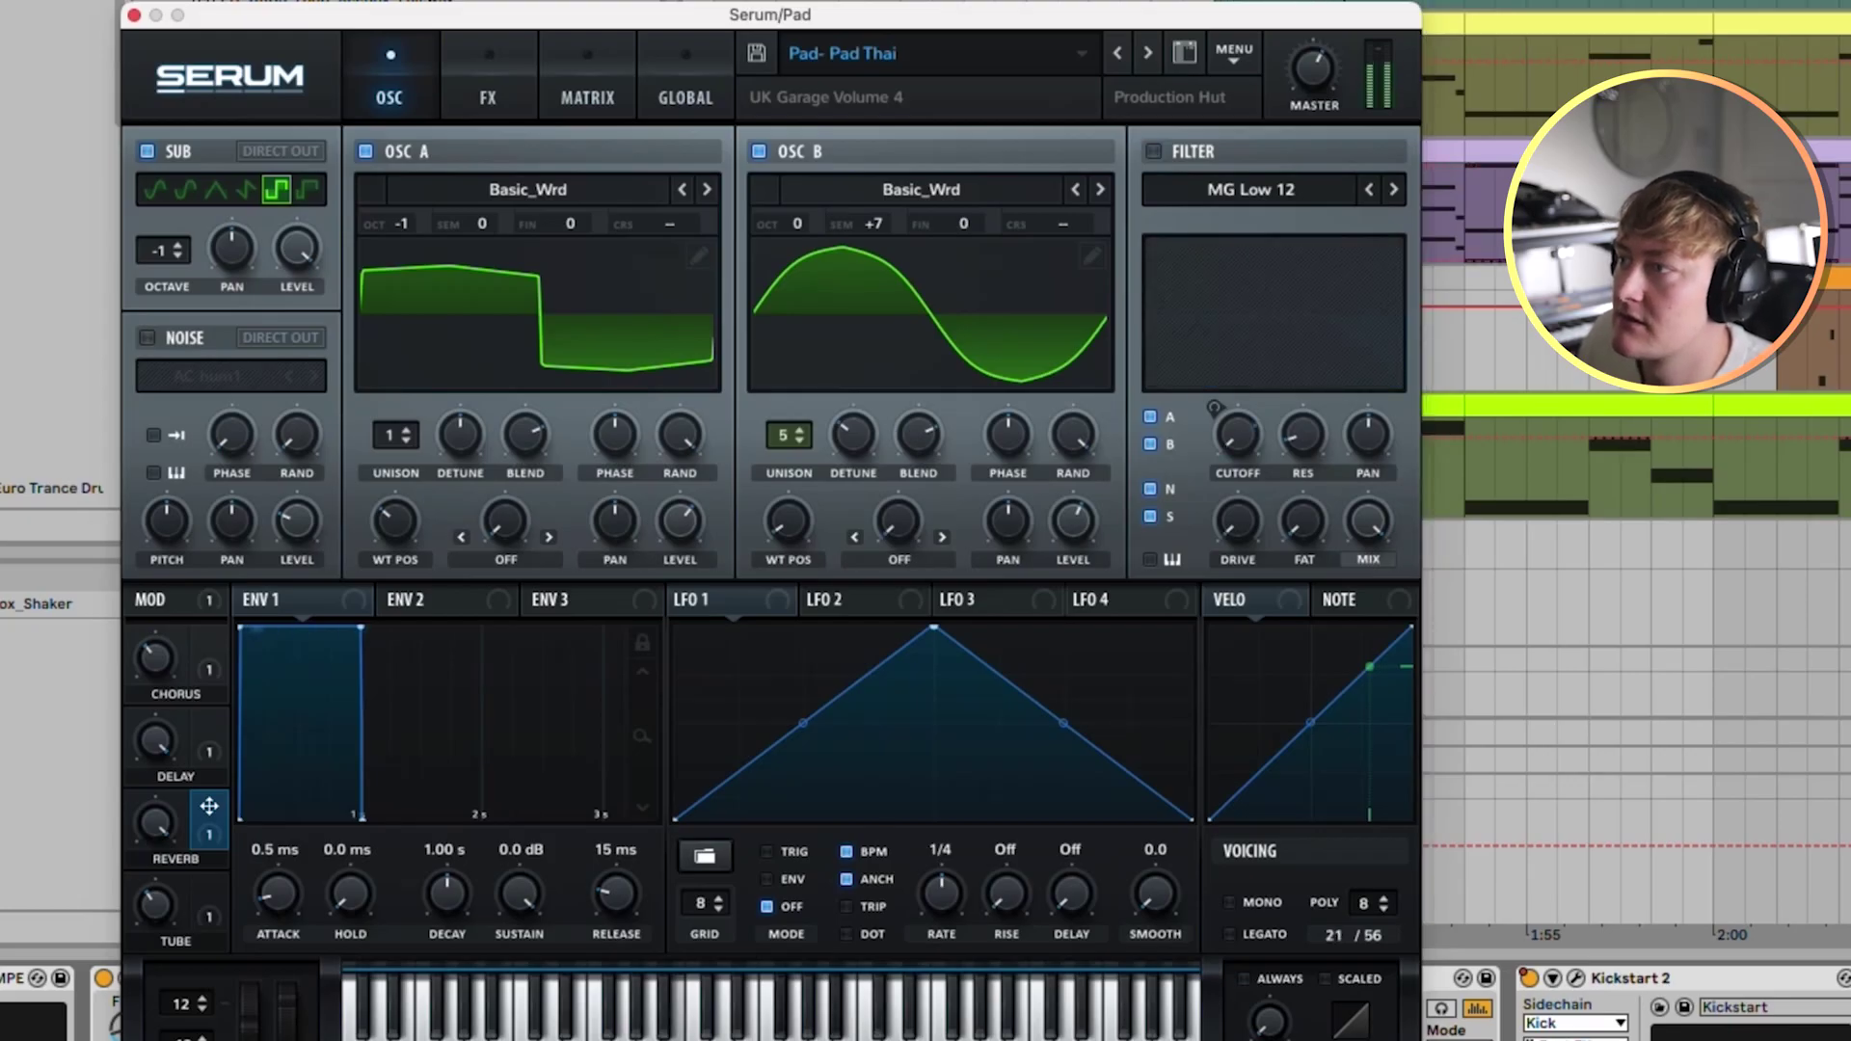
click(1154, 151)
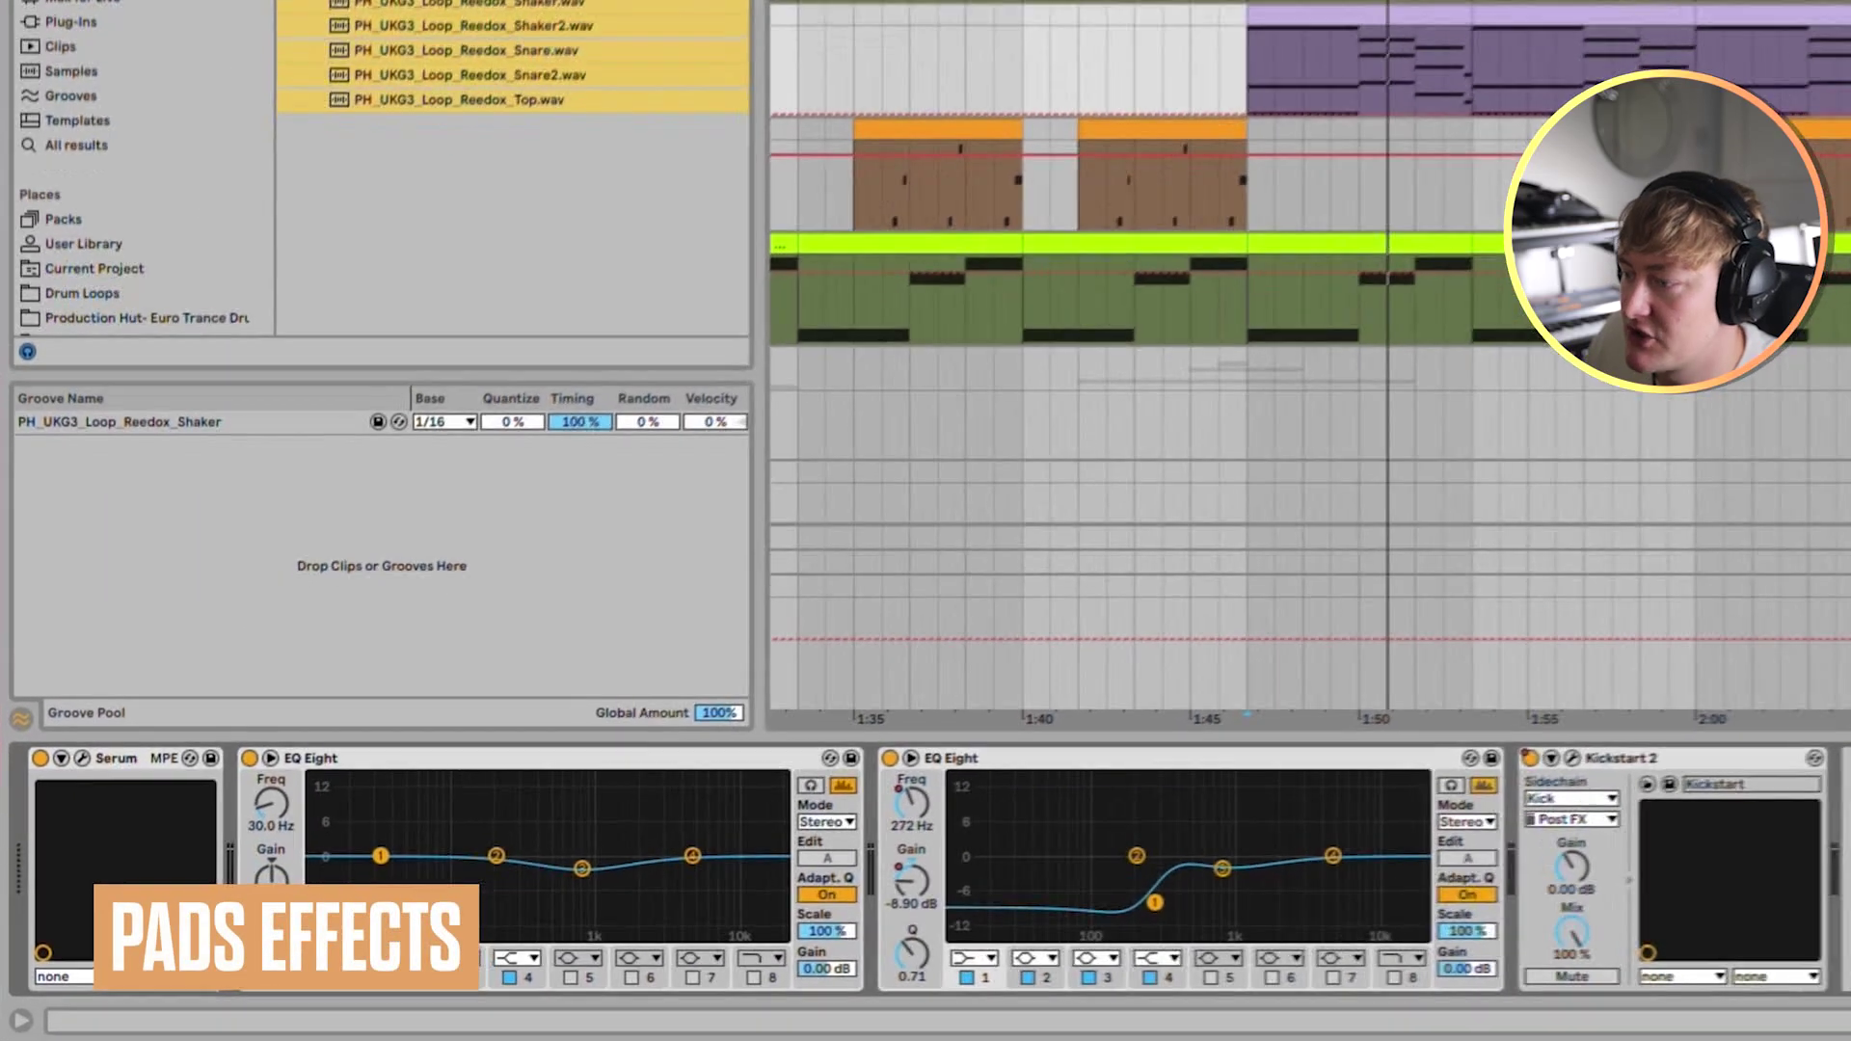
Step: Examine the third band of the Pad's first EQ Eight and the Kickstart 2 sidechain curve, and close the Kickstart 2 window
drag(583, 869, 583, 868)
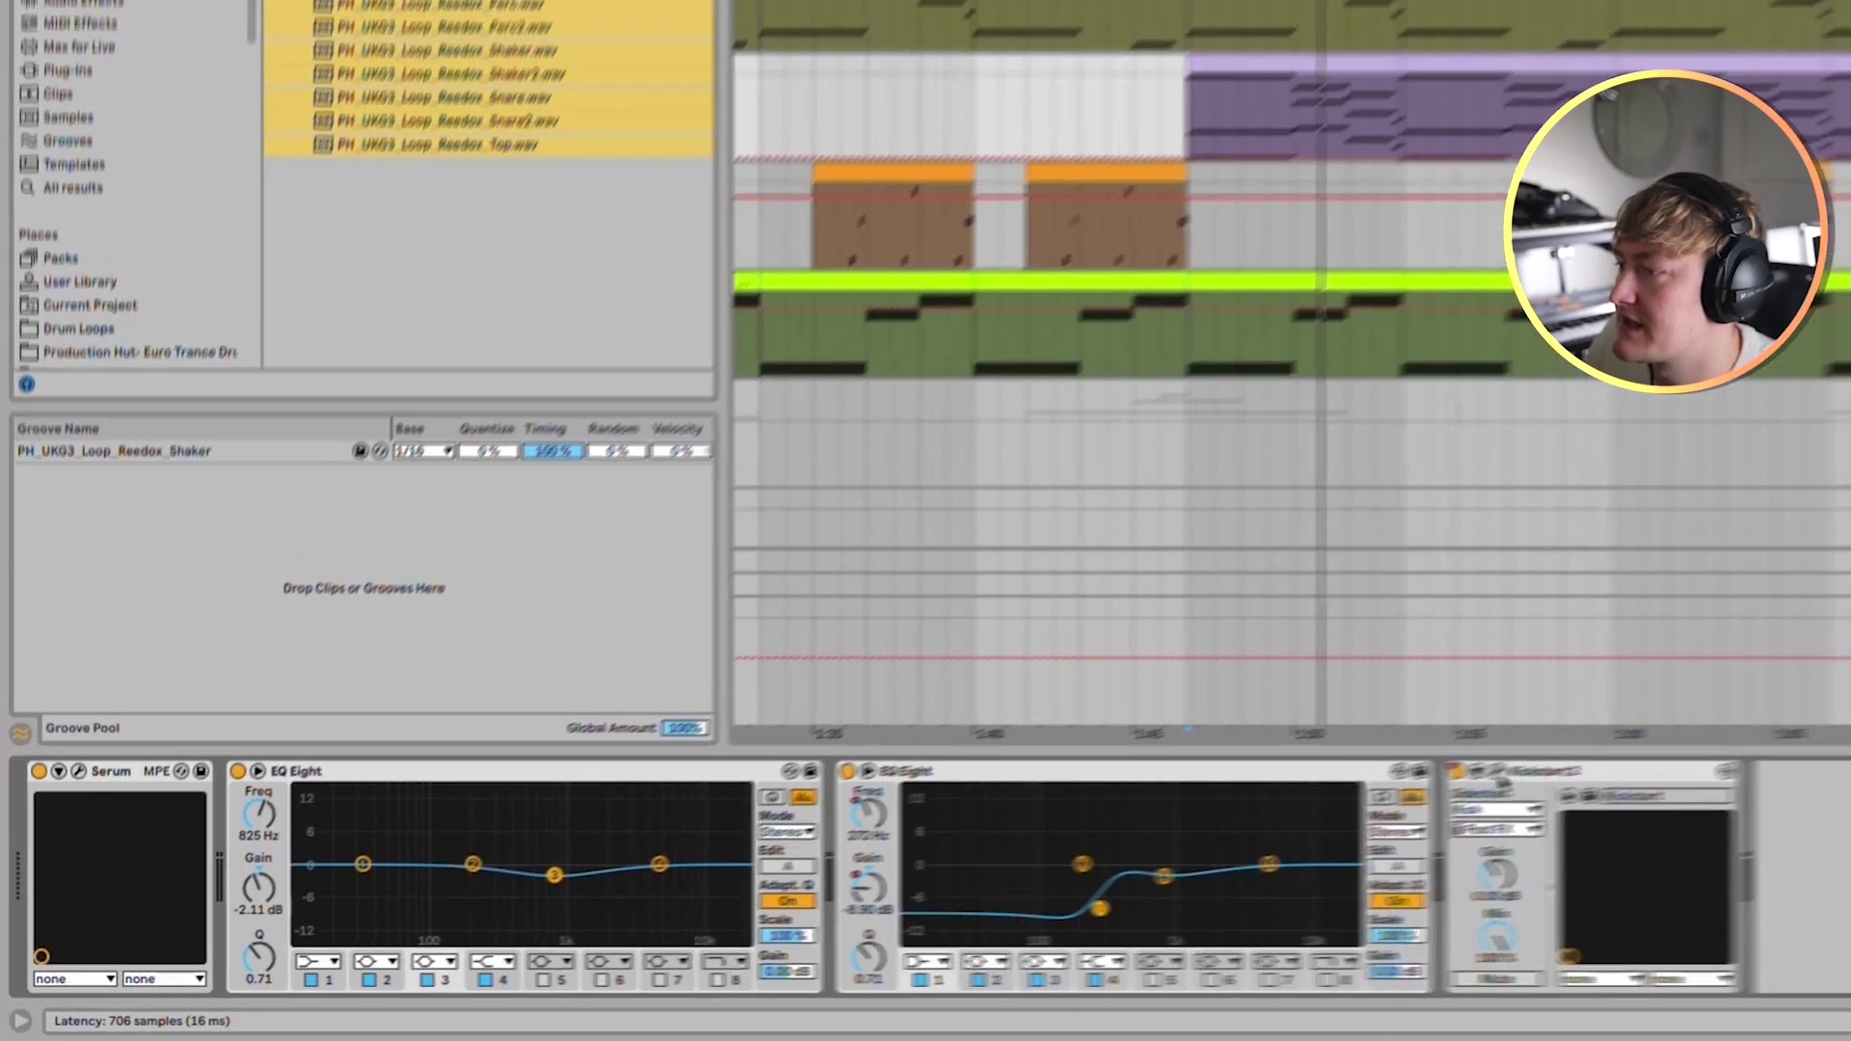
click(1575, 758)
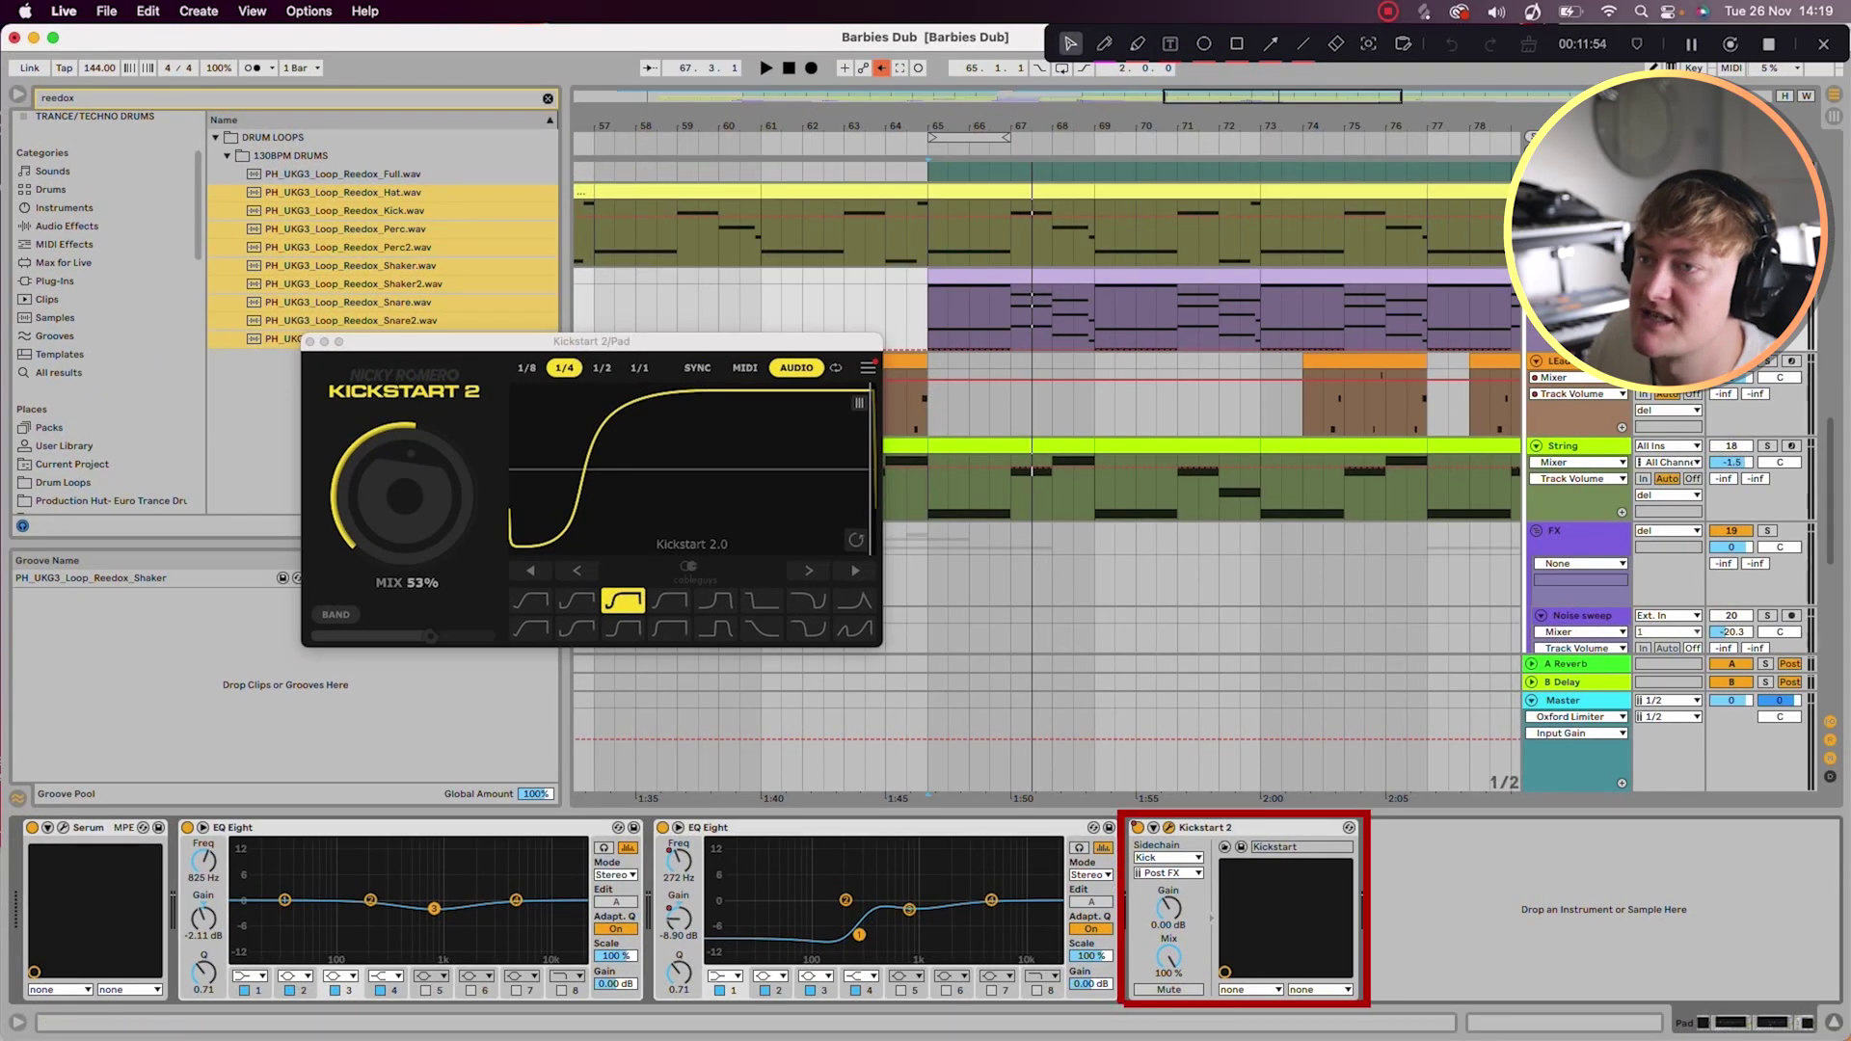
click(309, 342)
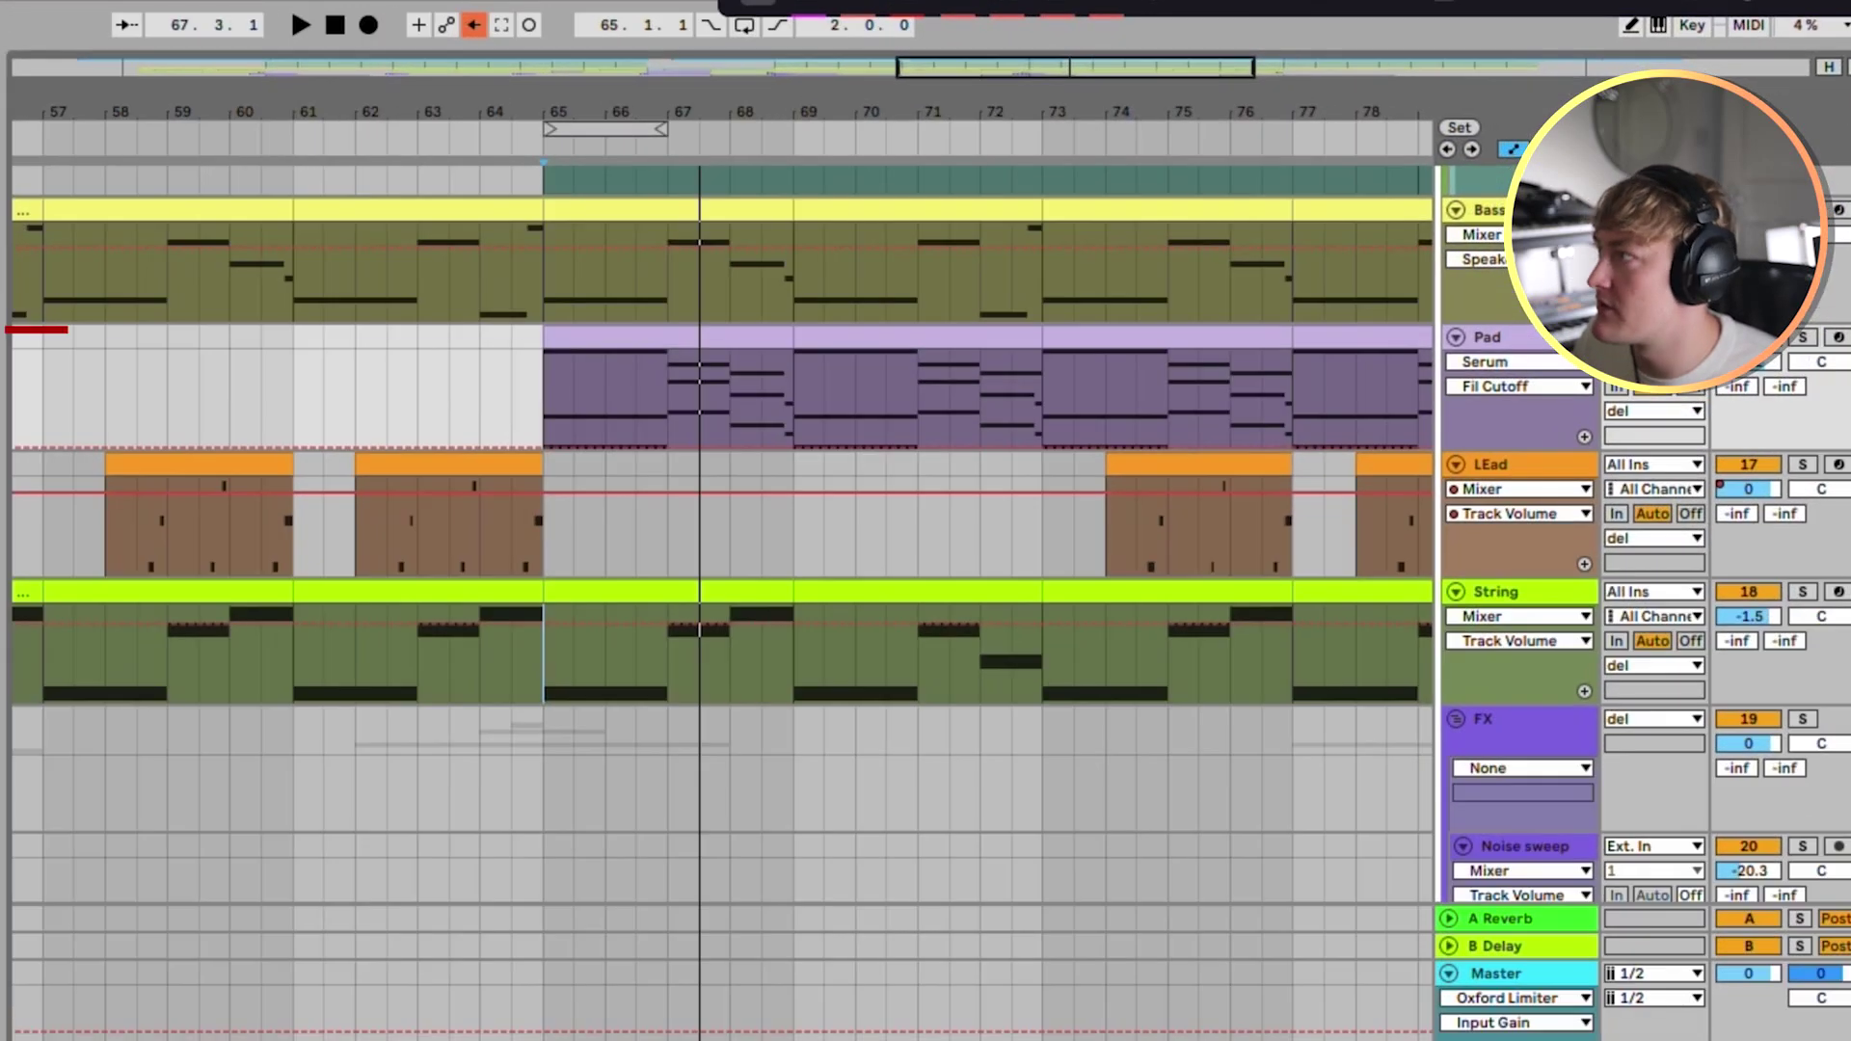
Step: Play the arrangement from bar 65, solo the Pad track to hear it alone, and stop playback
key(space)
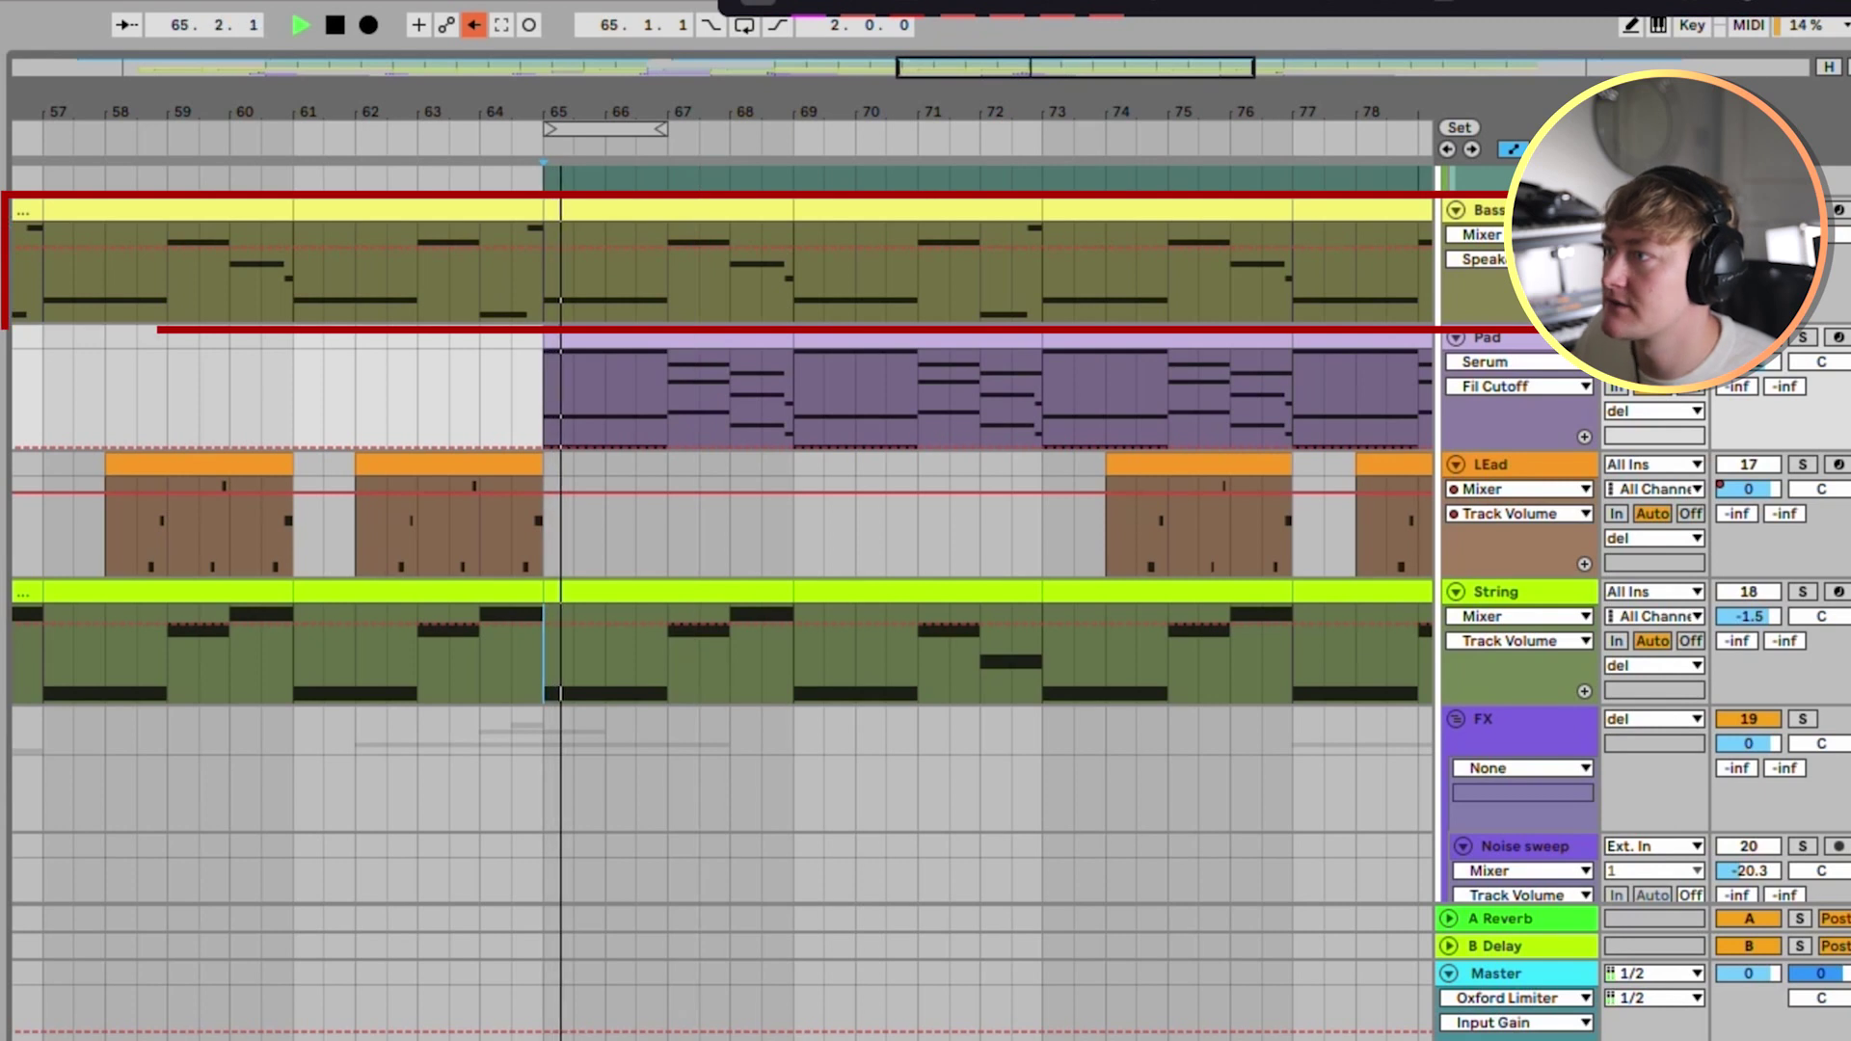
key(s)
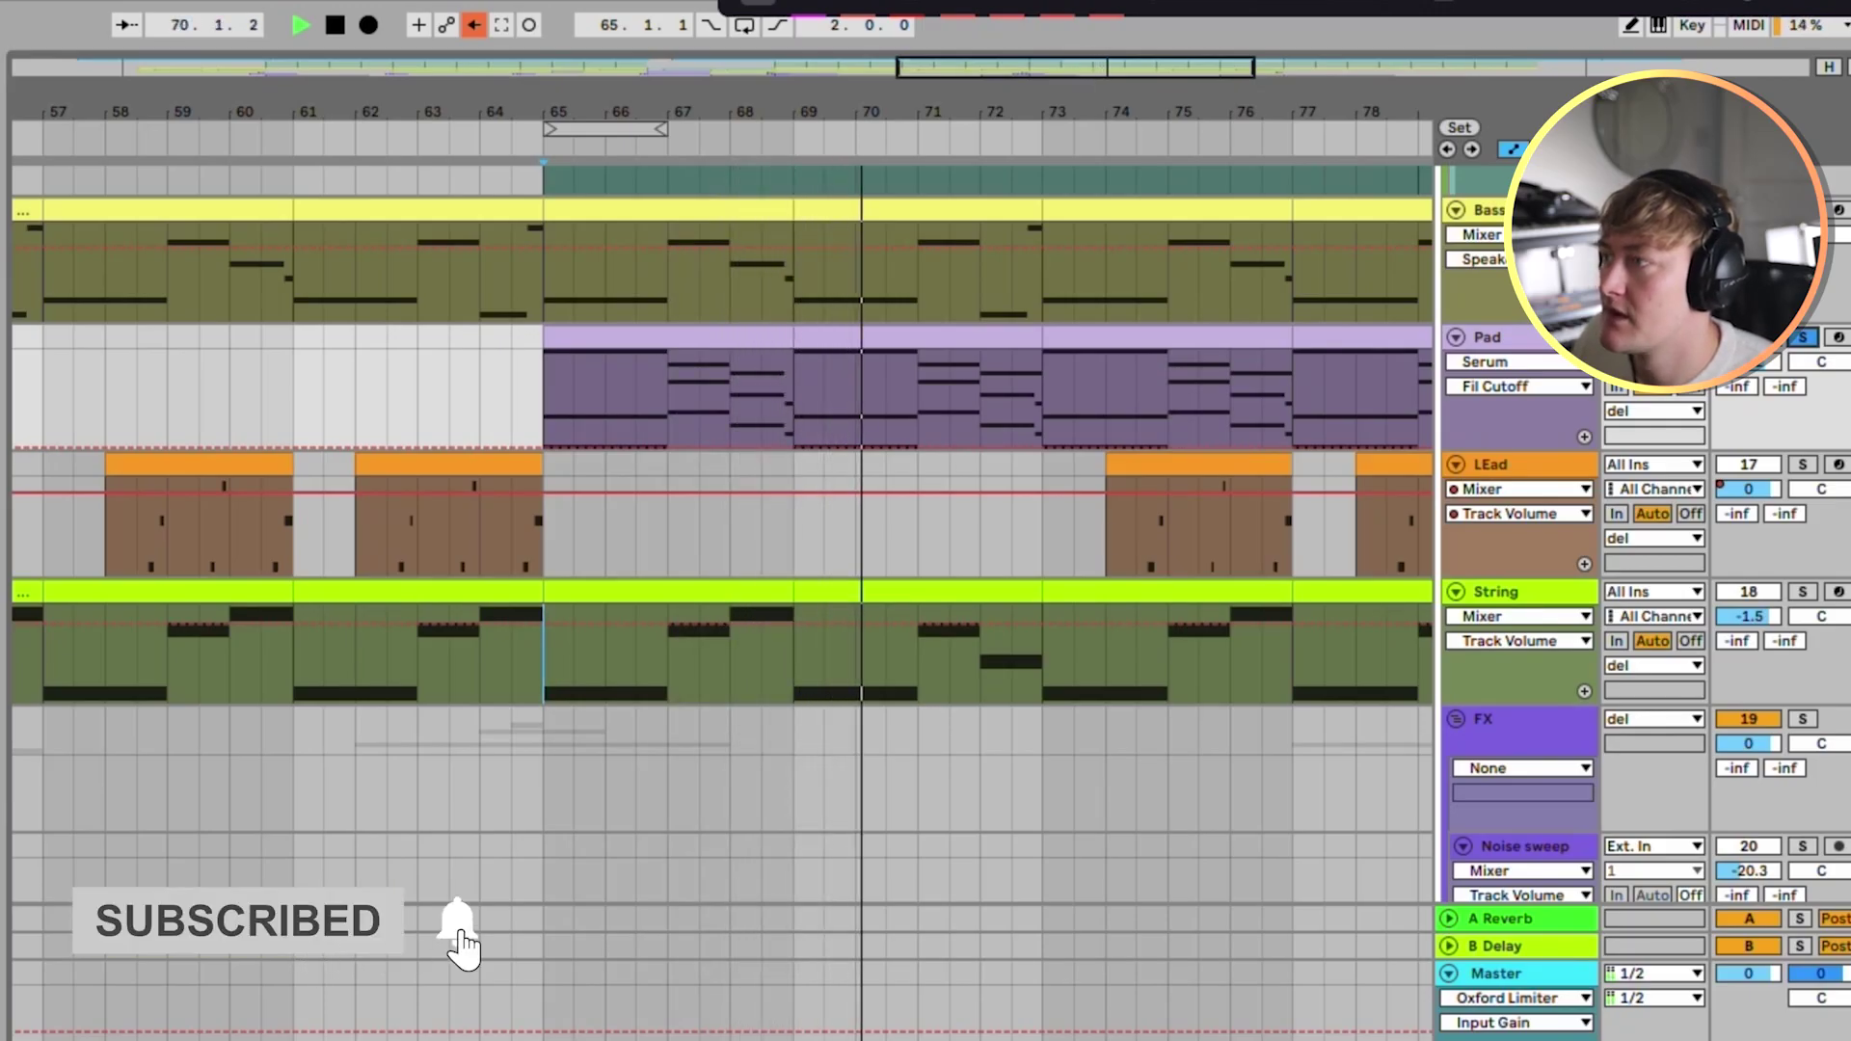
key(space)
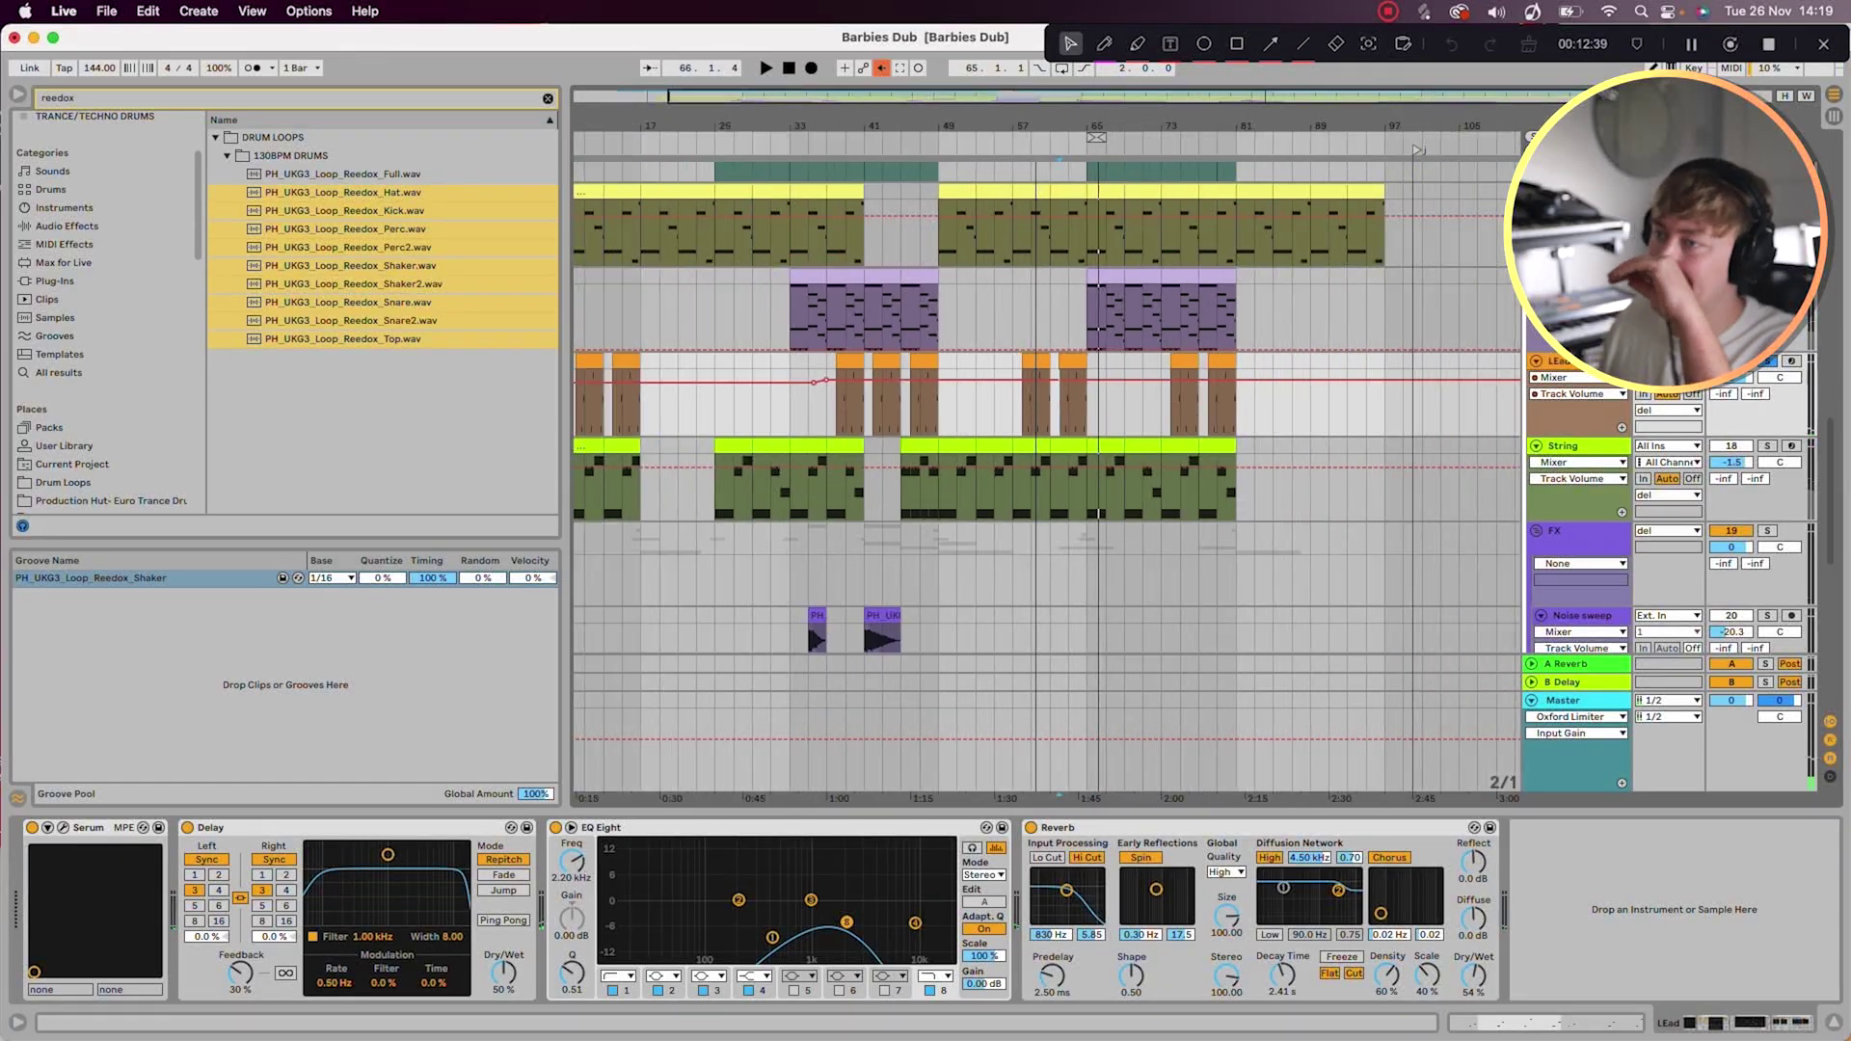
Step: Survey the Lead track's clips across the arrangement and audition the lead from its clip at bar 58
scroll(1047, 463, down, 2)
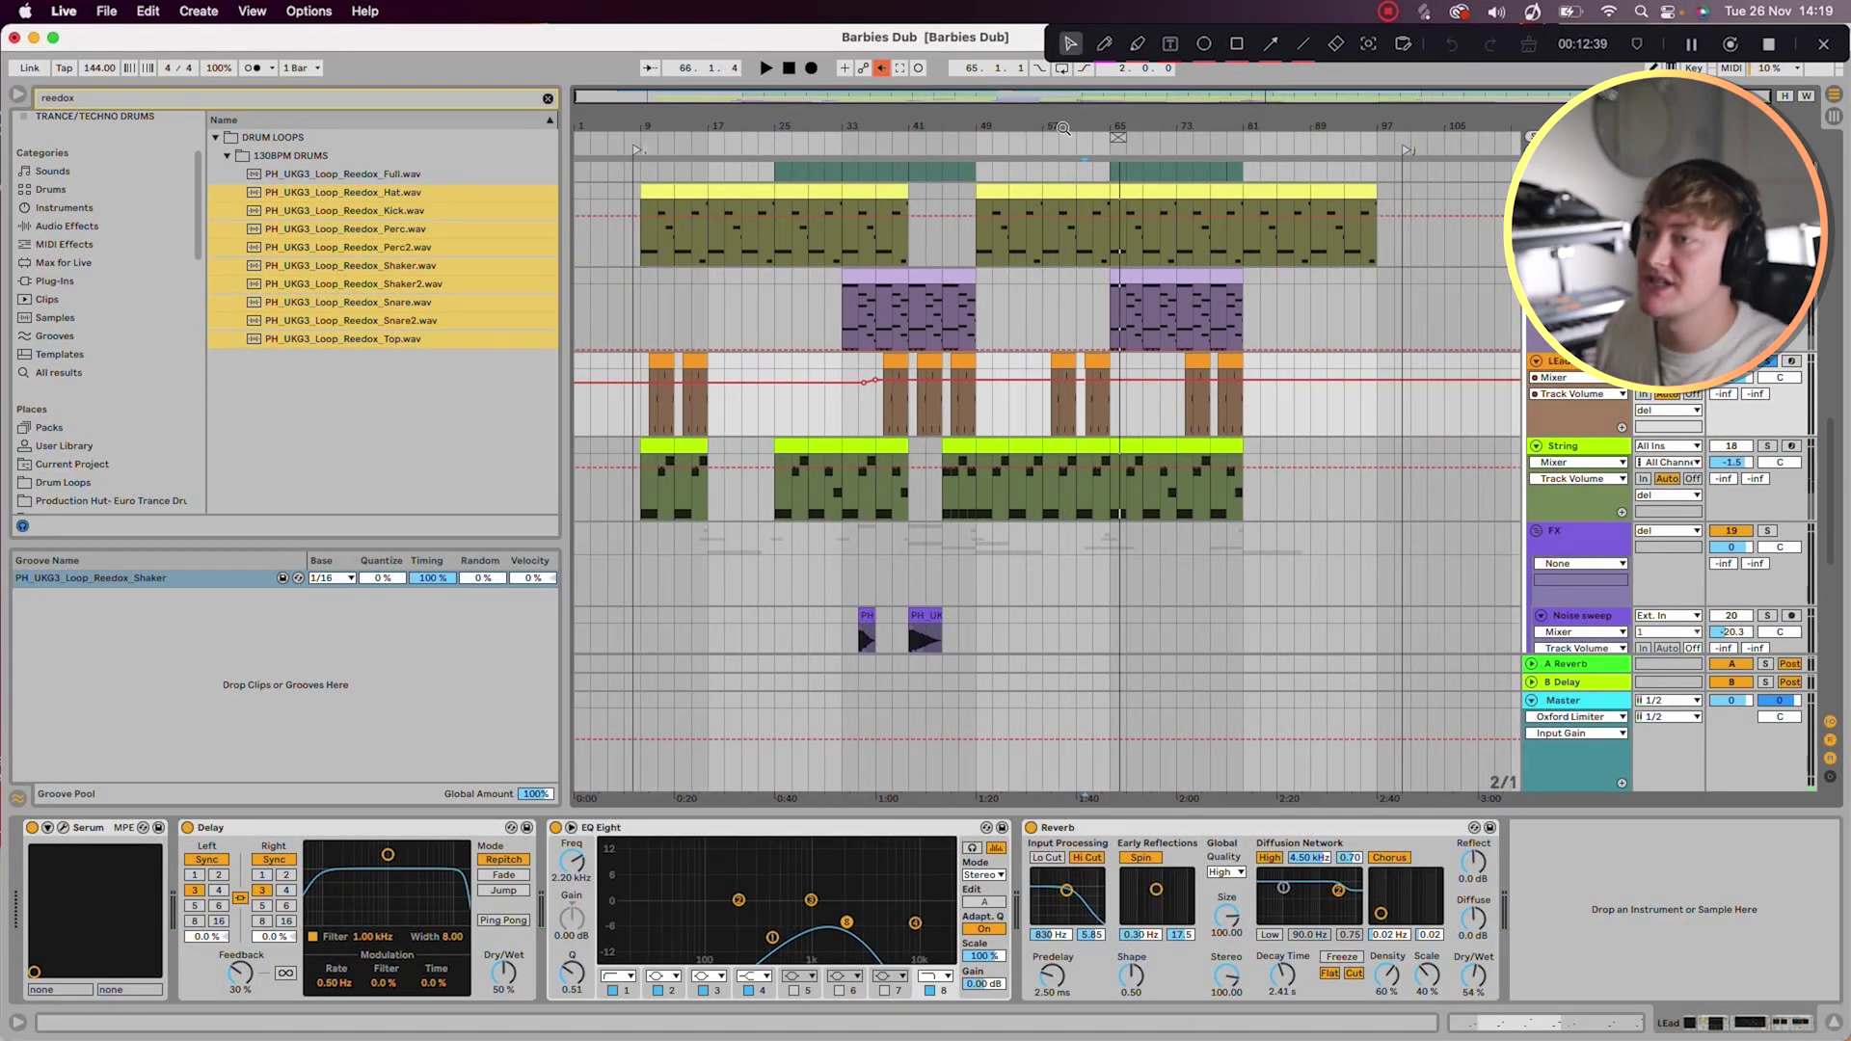
drag(641, 405, 1516, 405)
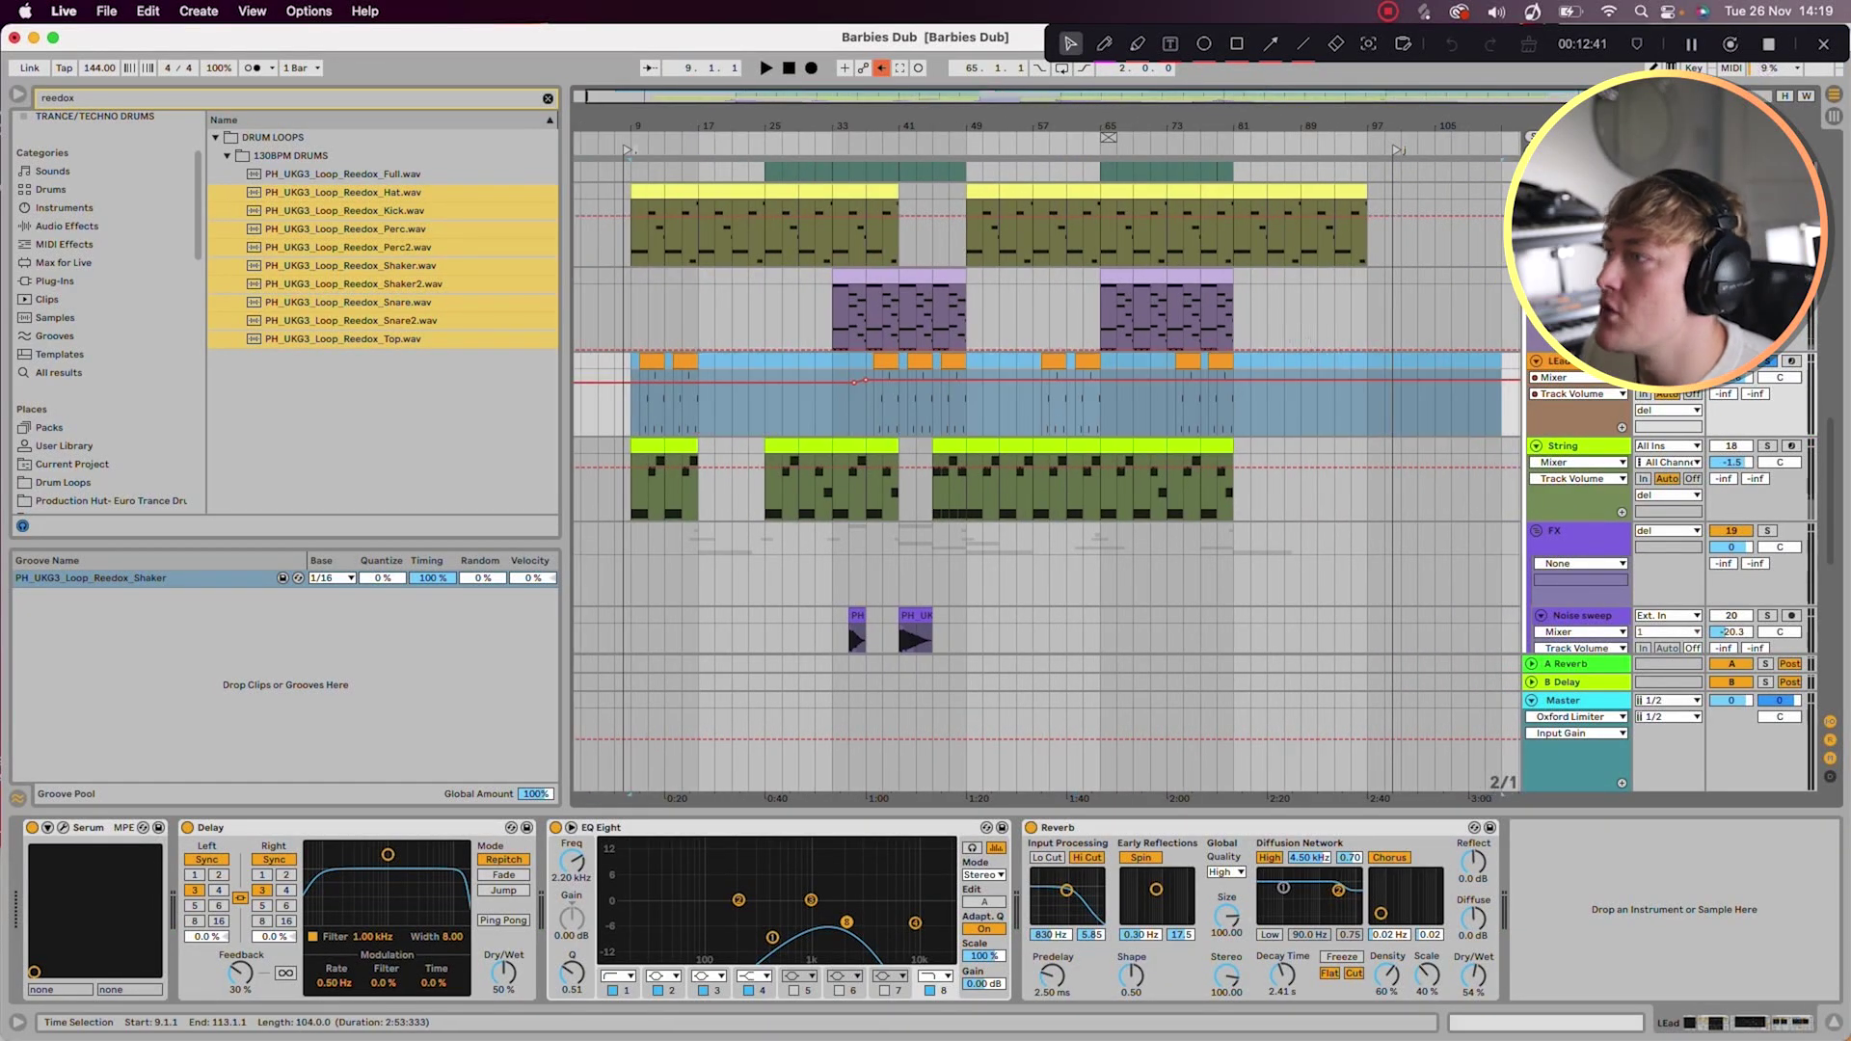
click(1318, 405)
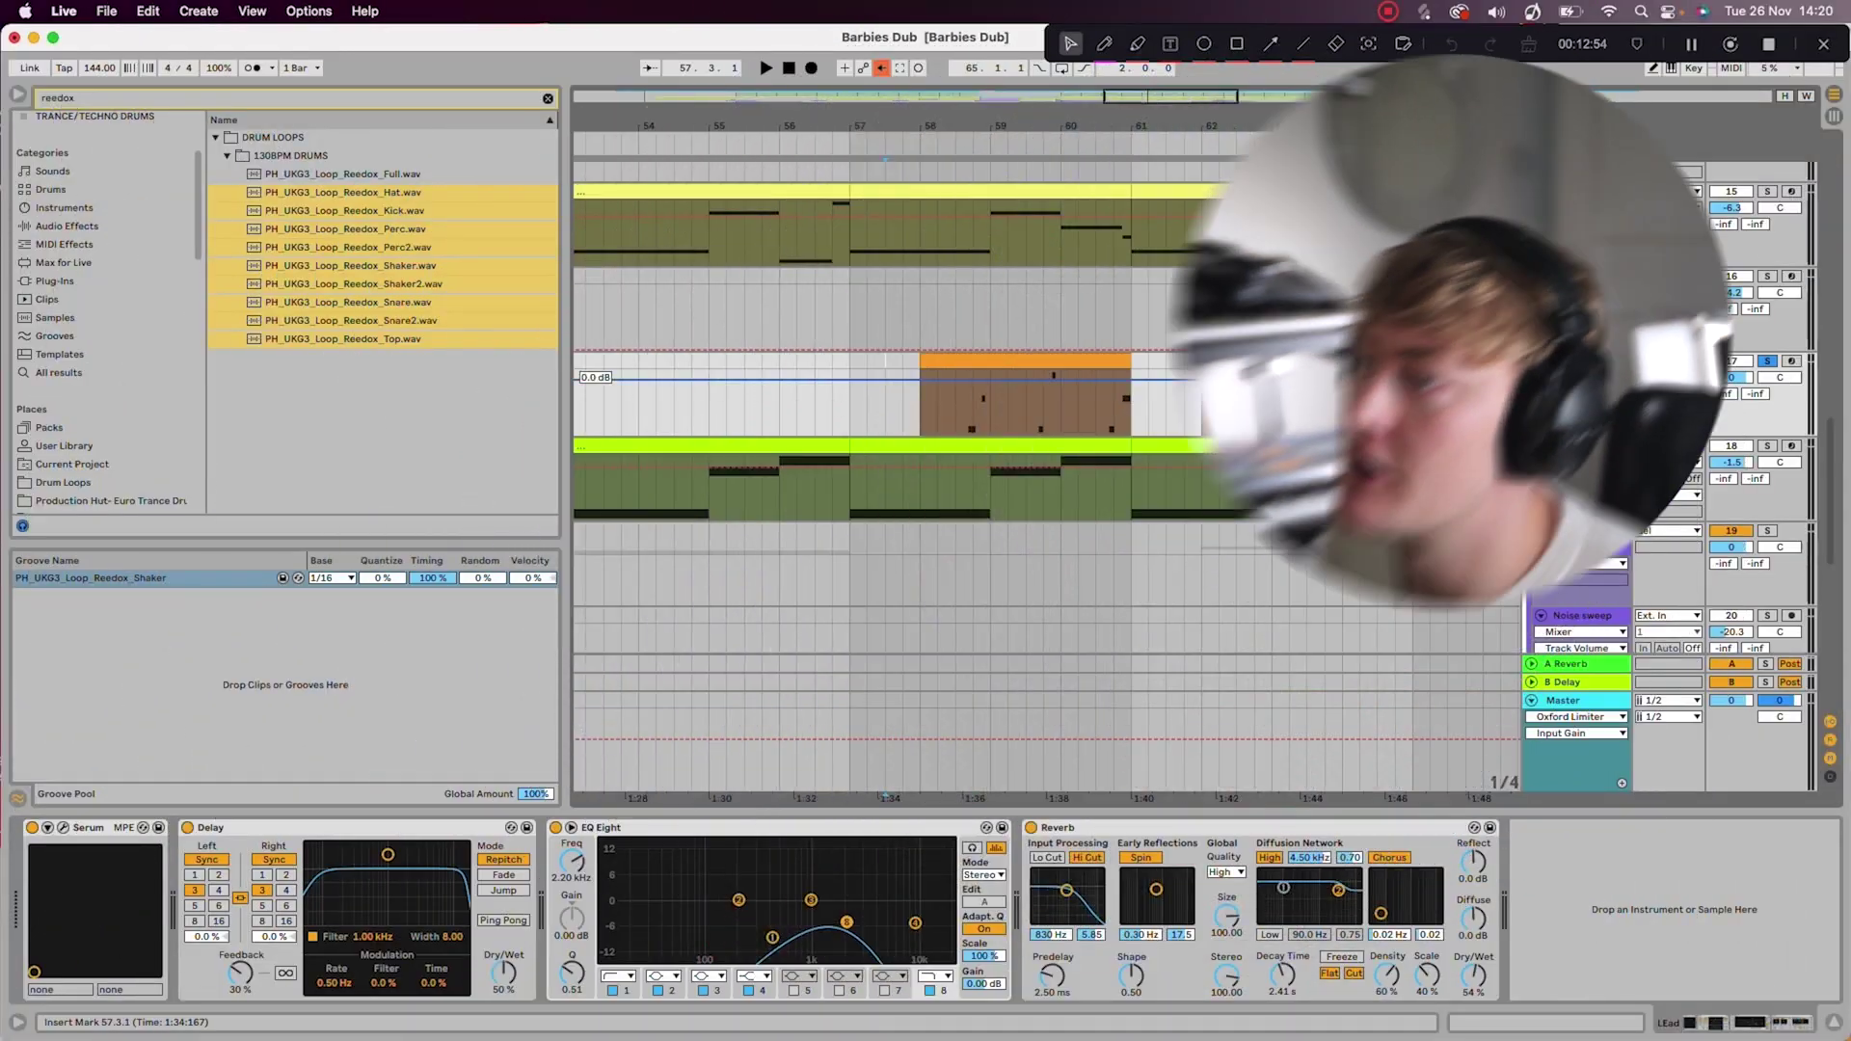
click(849, 361)
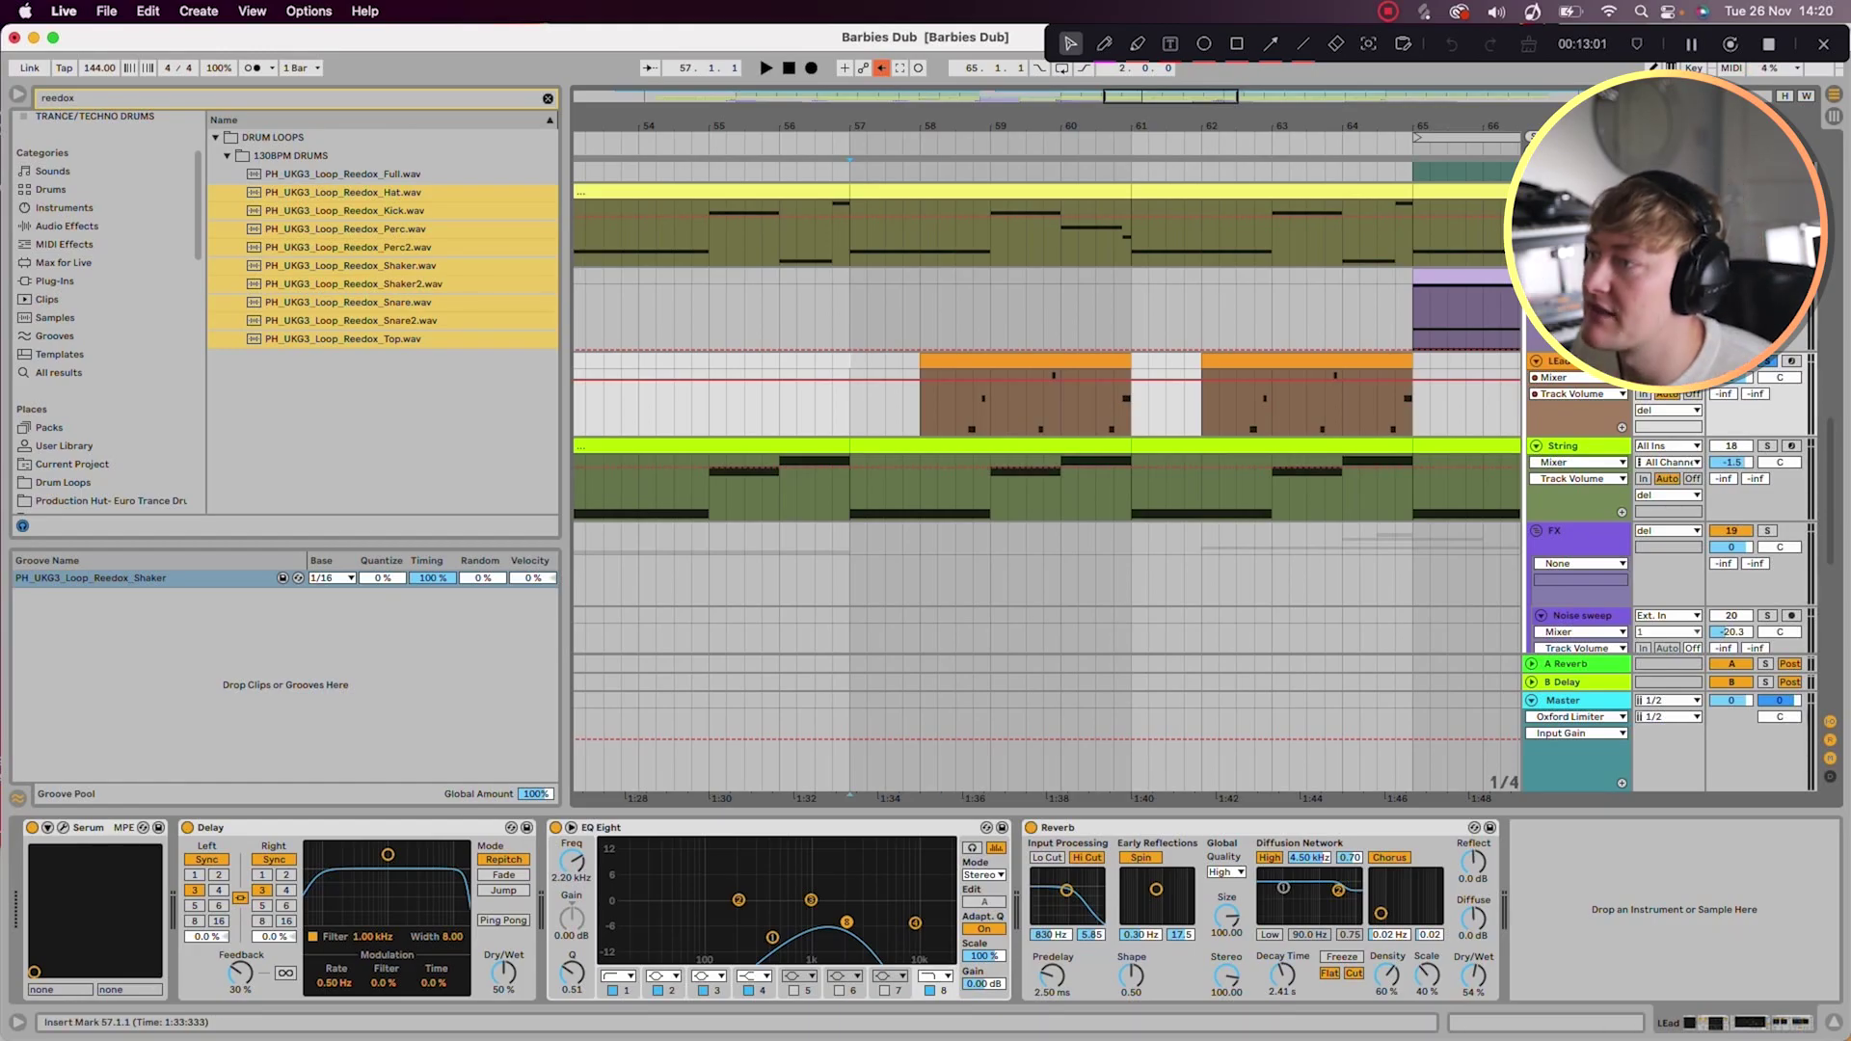
click(937, 386)
key(space)
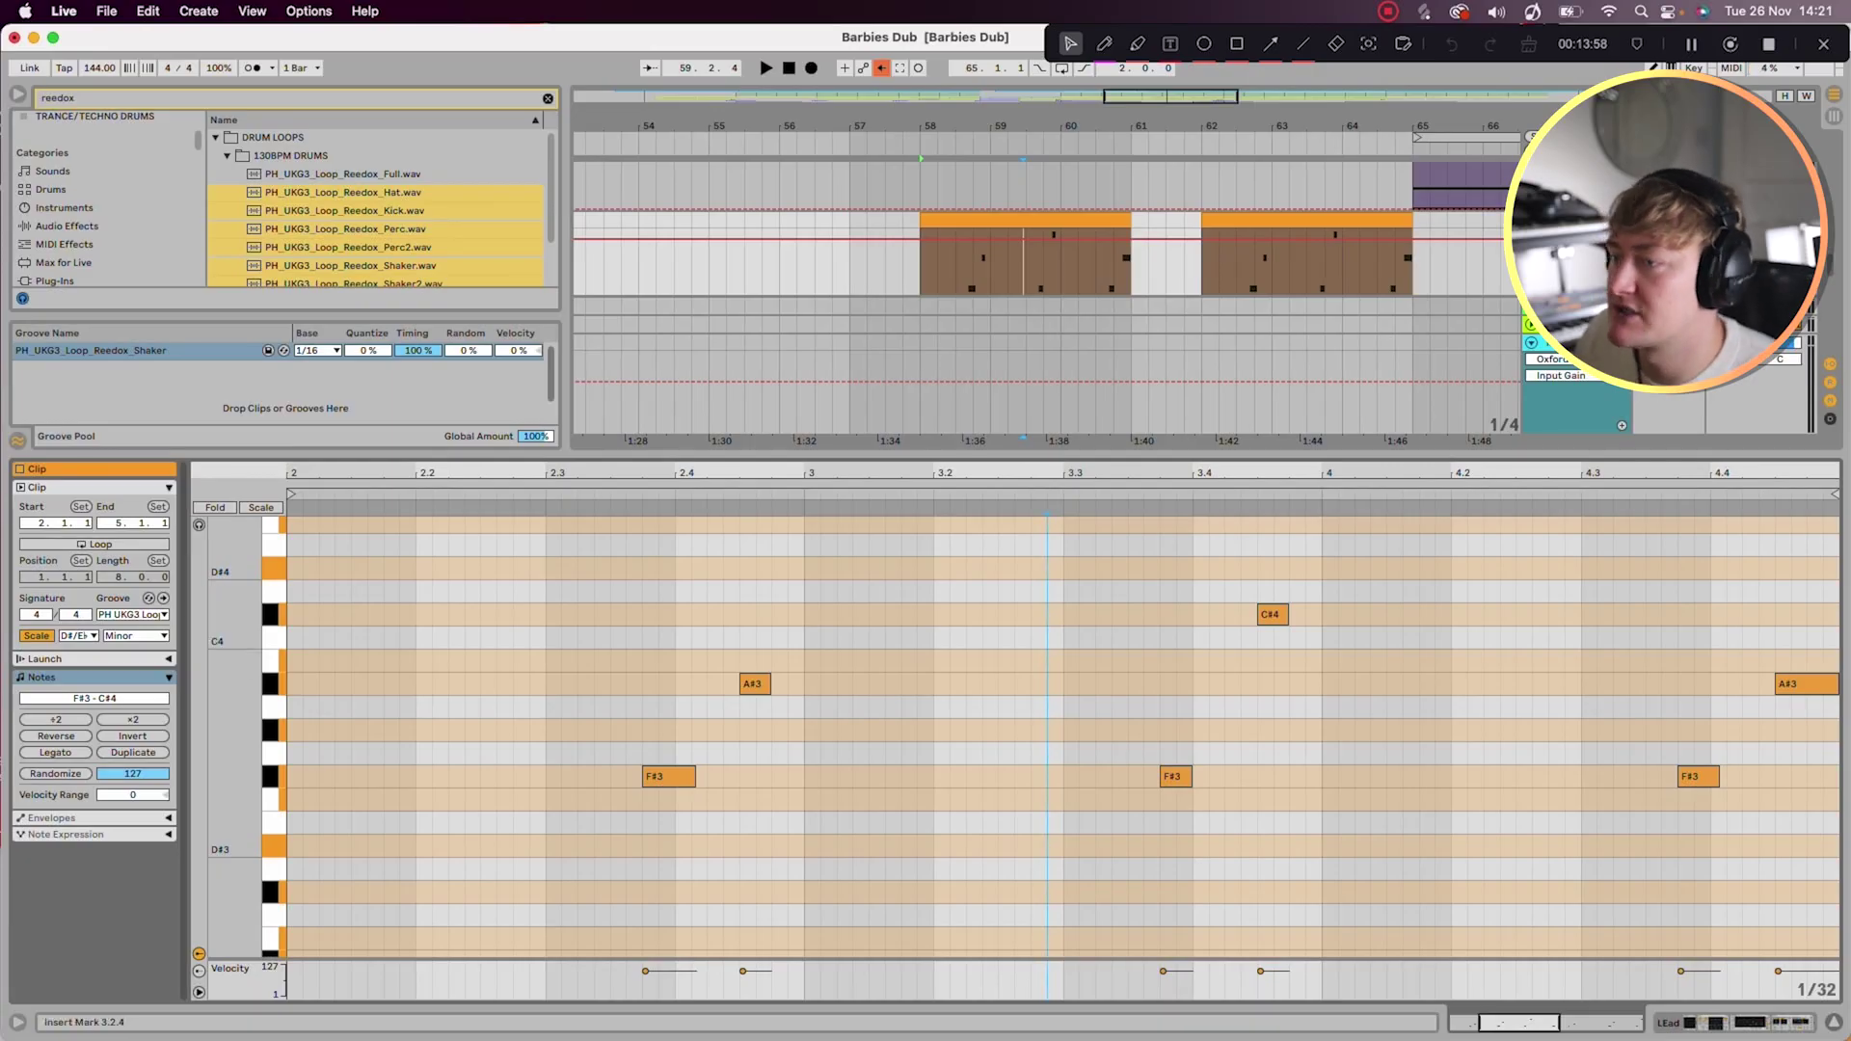
Step: Deactivate the three F#3 notes in the Lead clip and play the remaining melody
drag(637, 627, 806, 796)
drag(1385, 560, 1145, 814)
drag(1827, 625, 1650, 779)
drag(665, 755, 1837, 954)
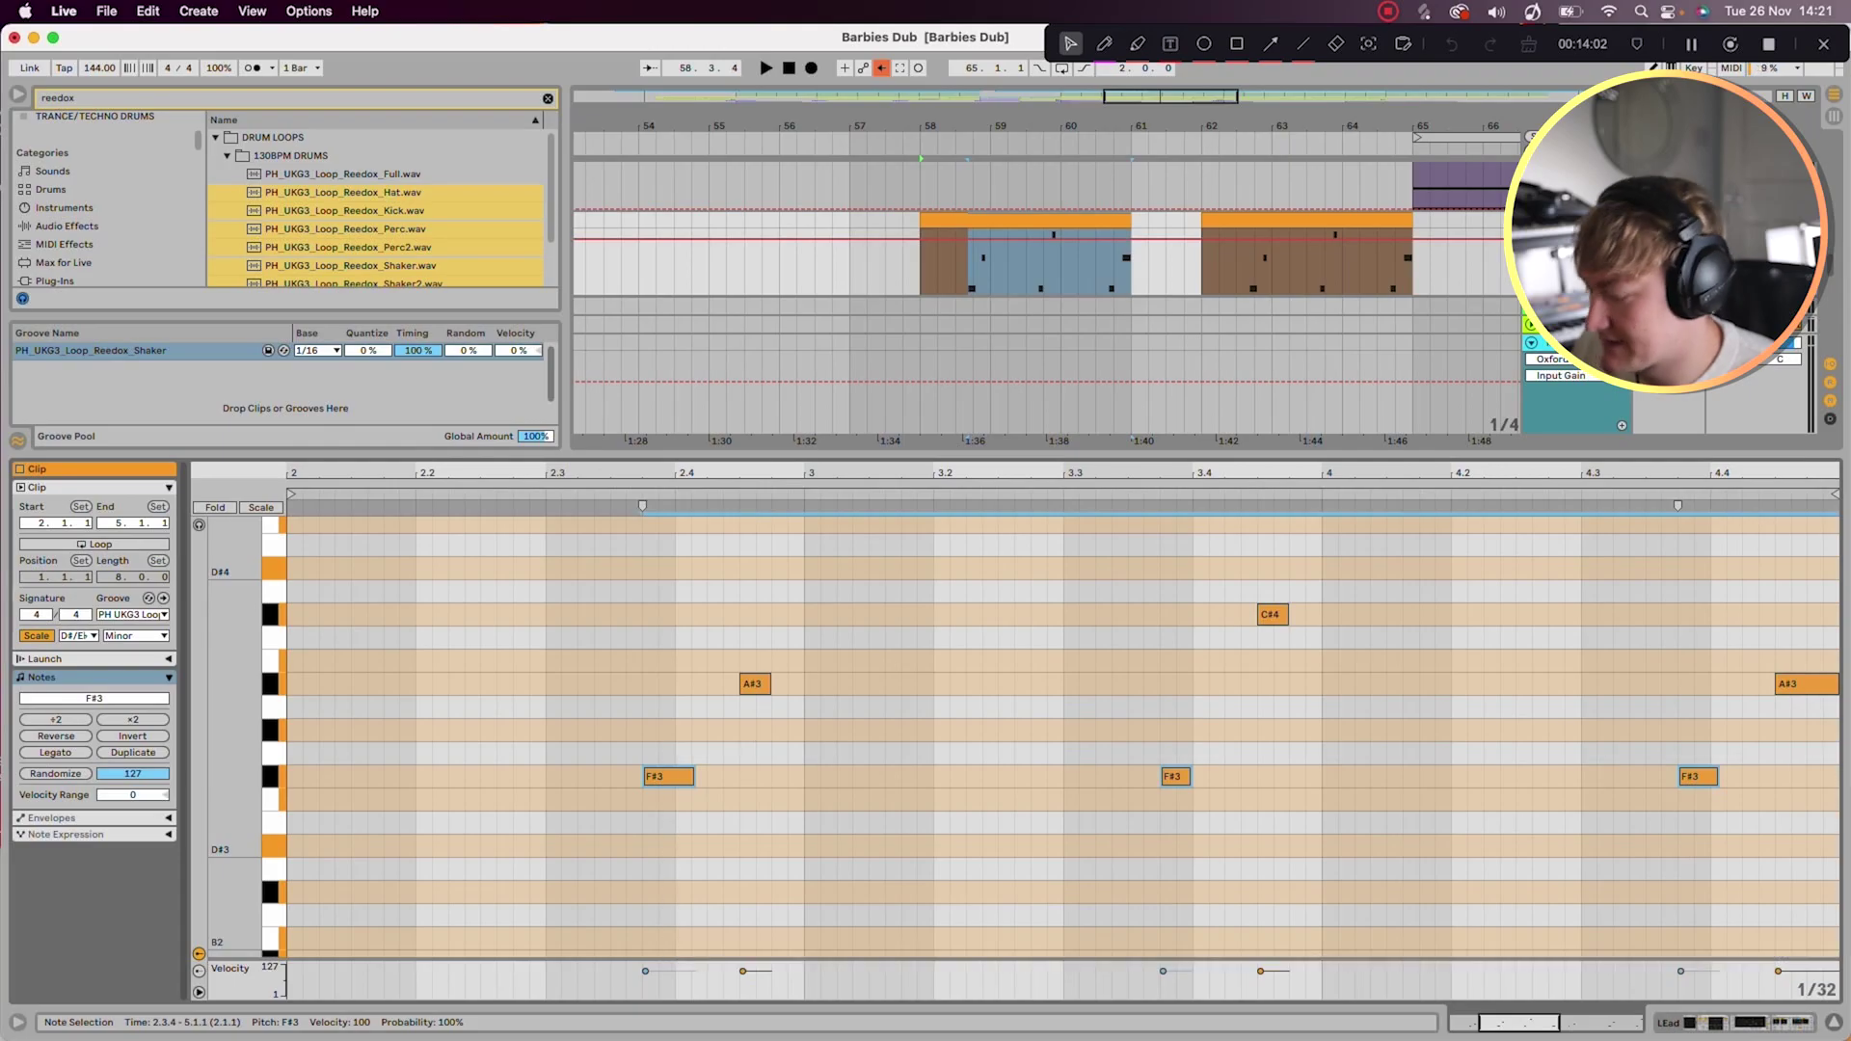
key(0)
click(678, 662)
key(space)
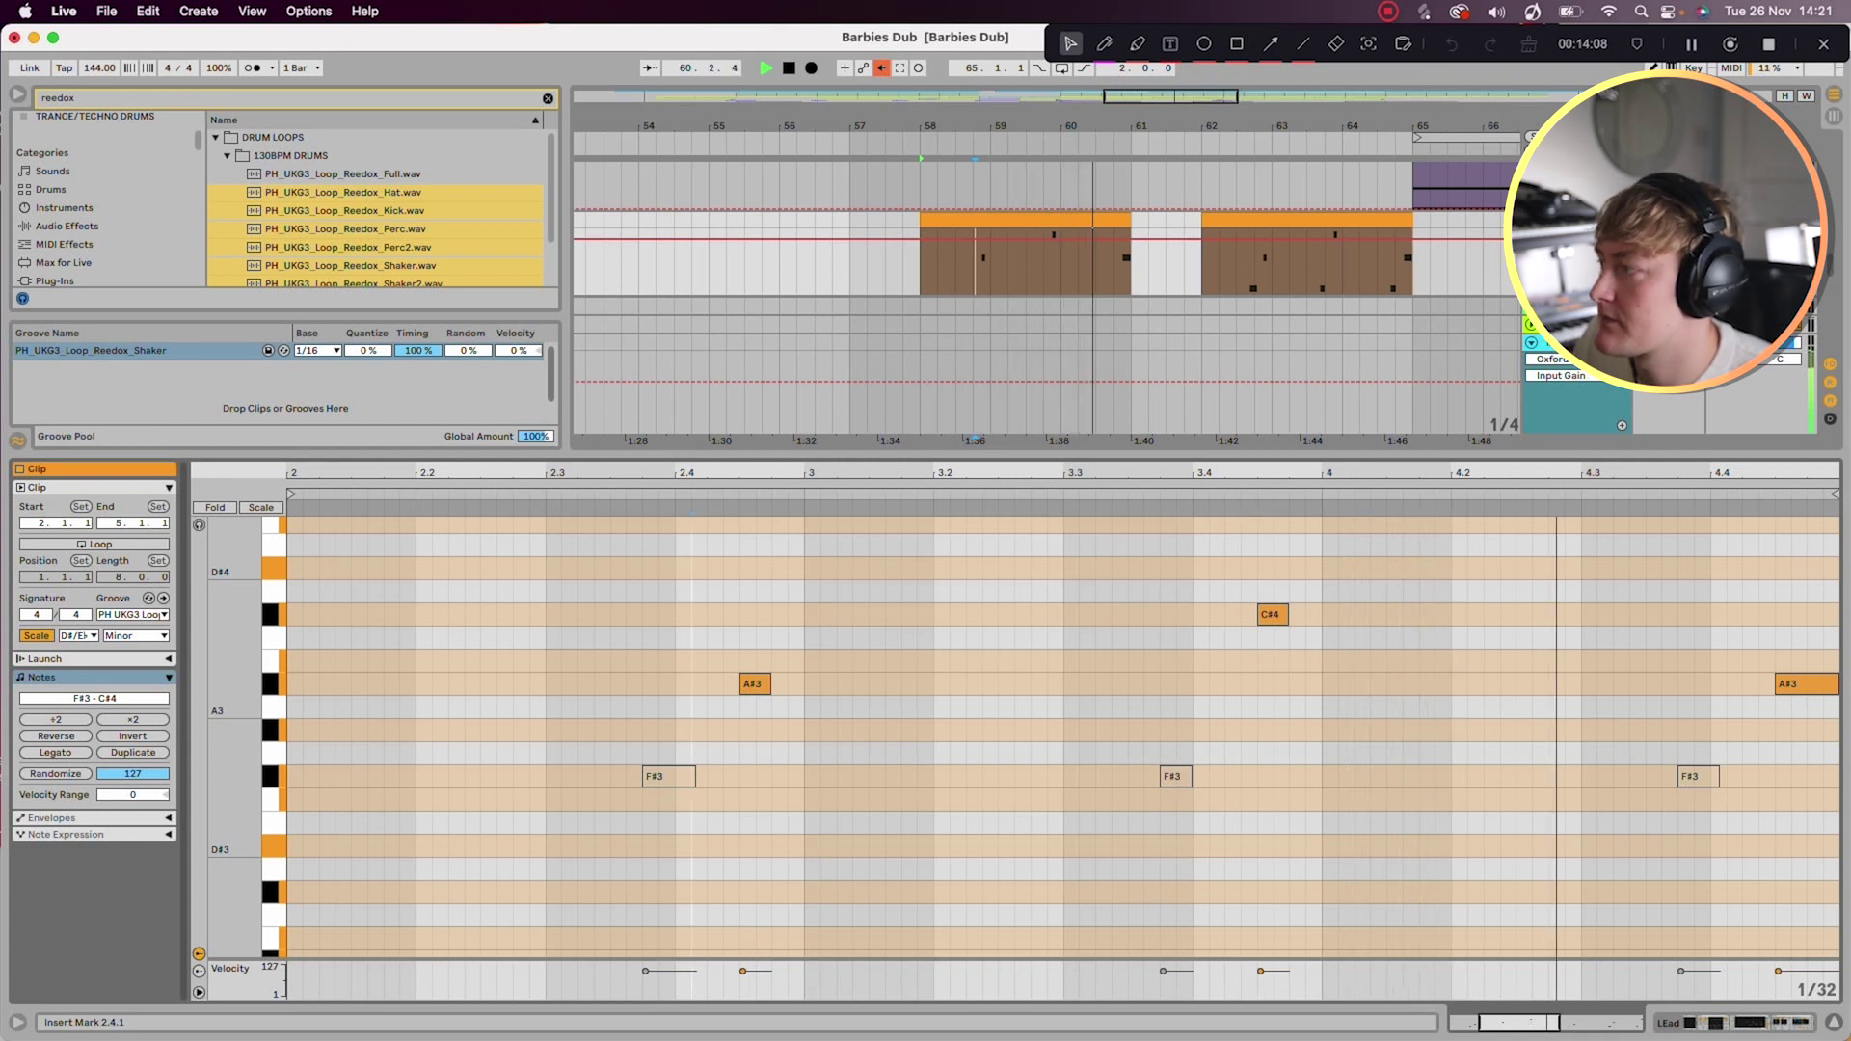
Step: Reactivate the three F#3 notes in the Lead clip and play the full melody
click(754, 684)
drag(699, 627, 629, 802)
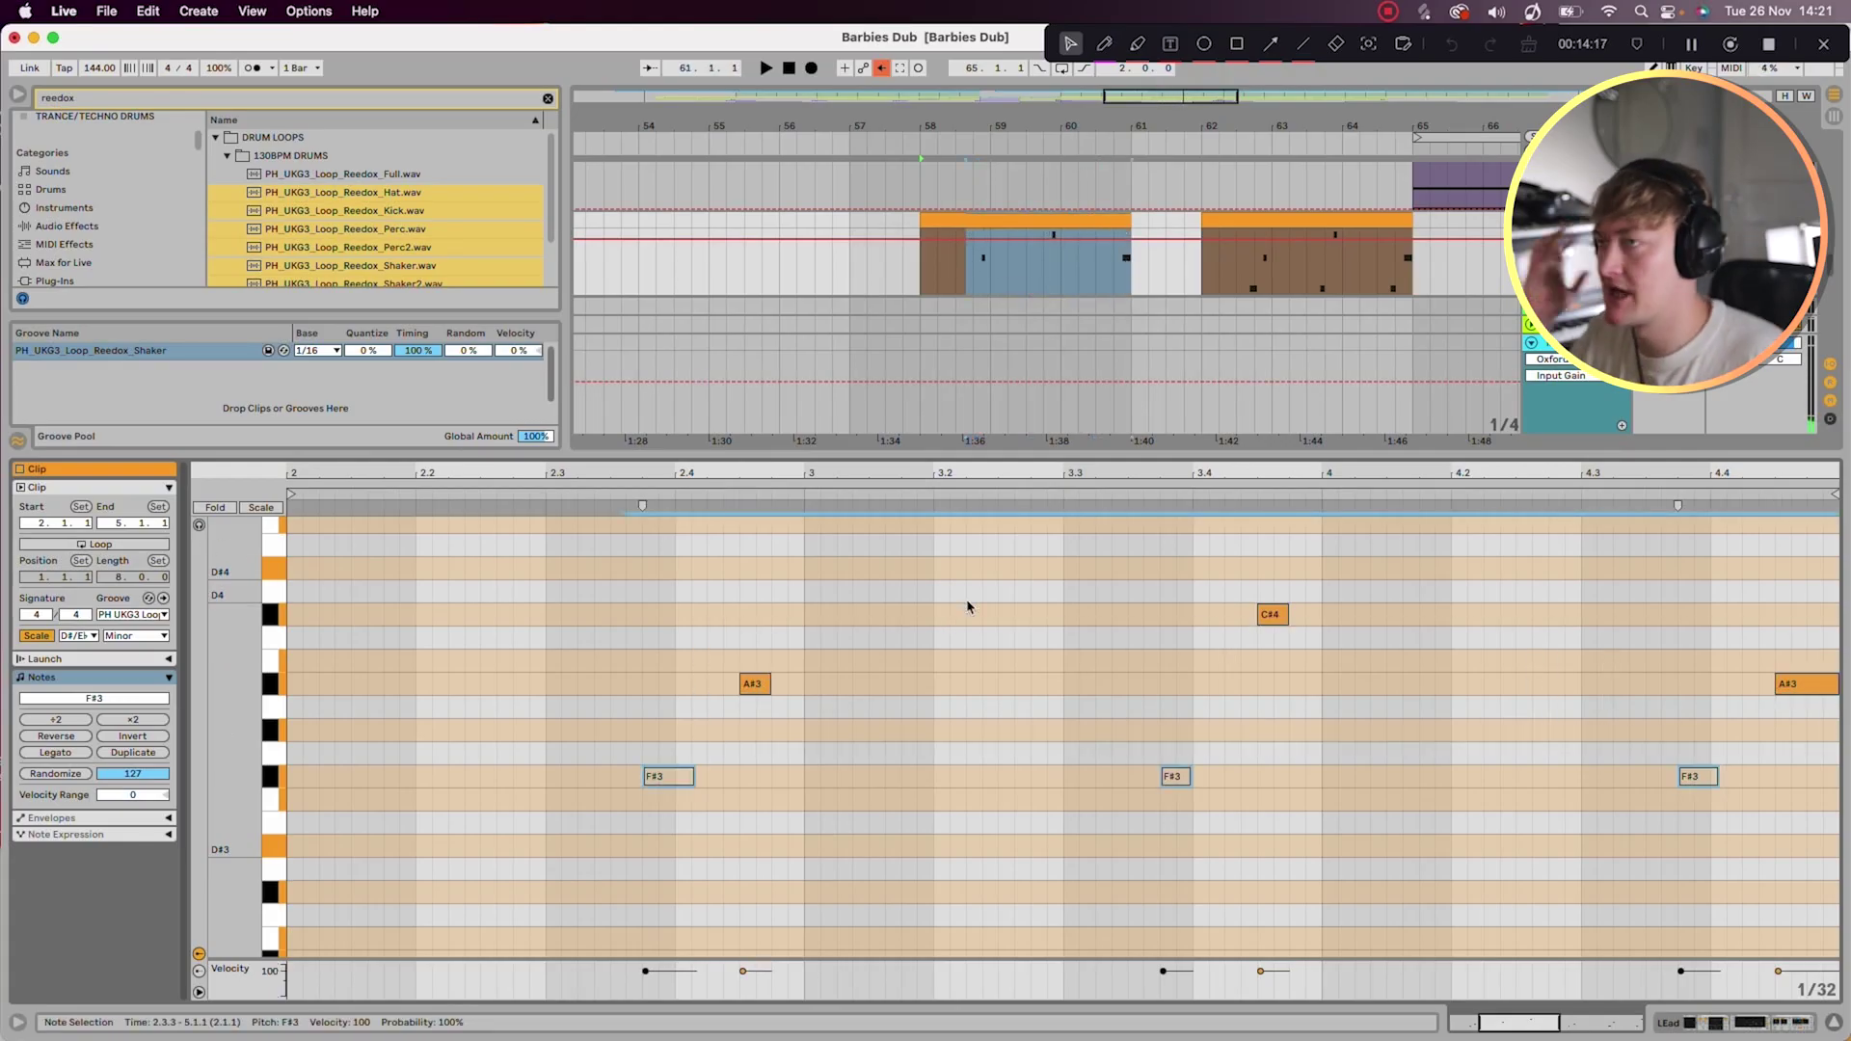
key(space)
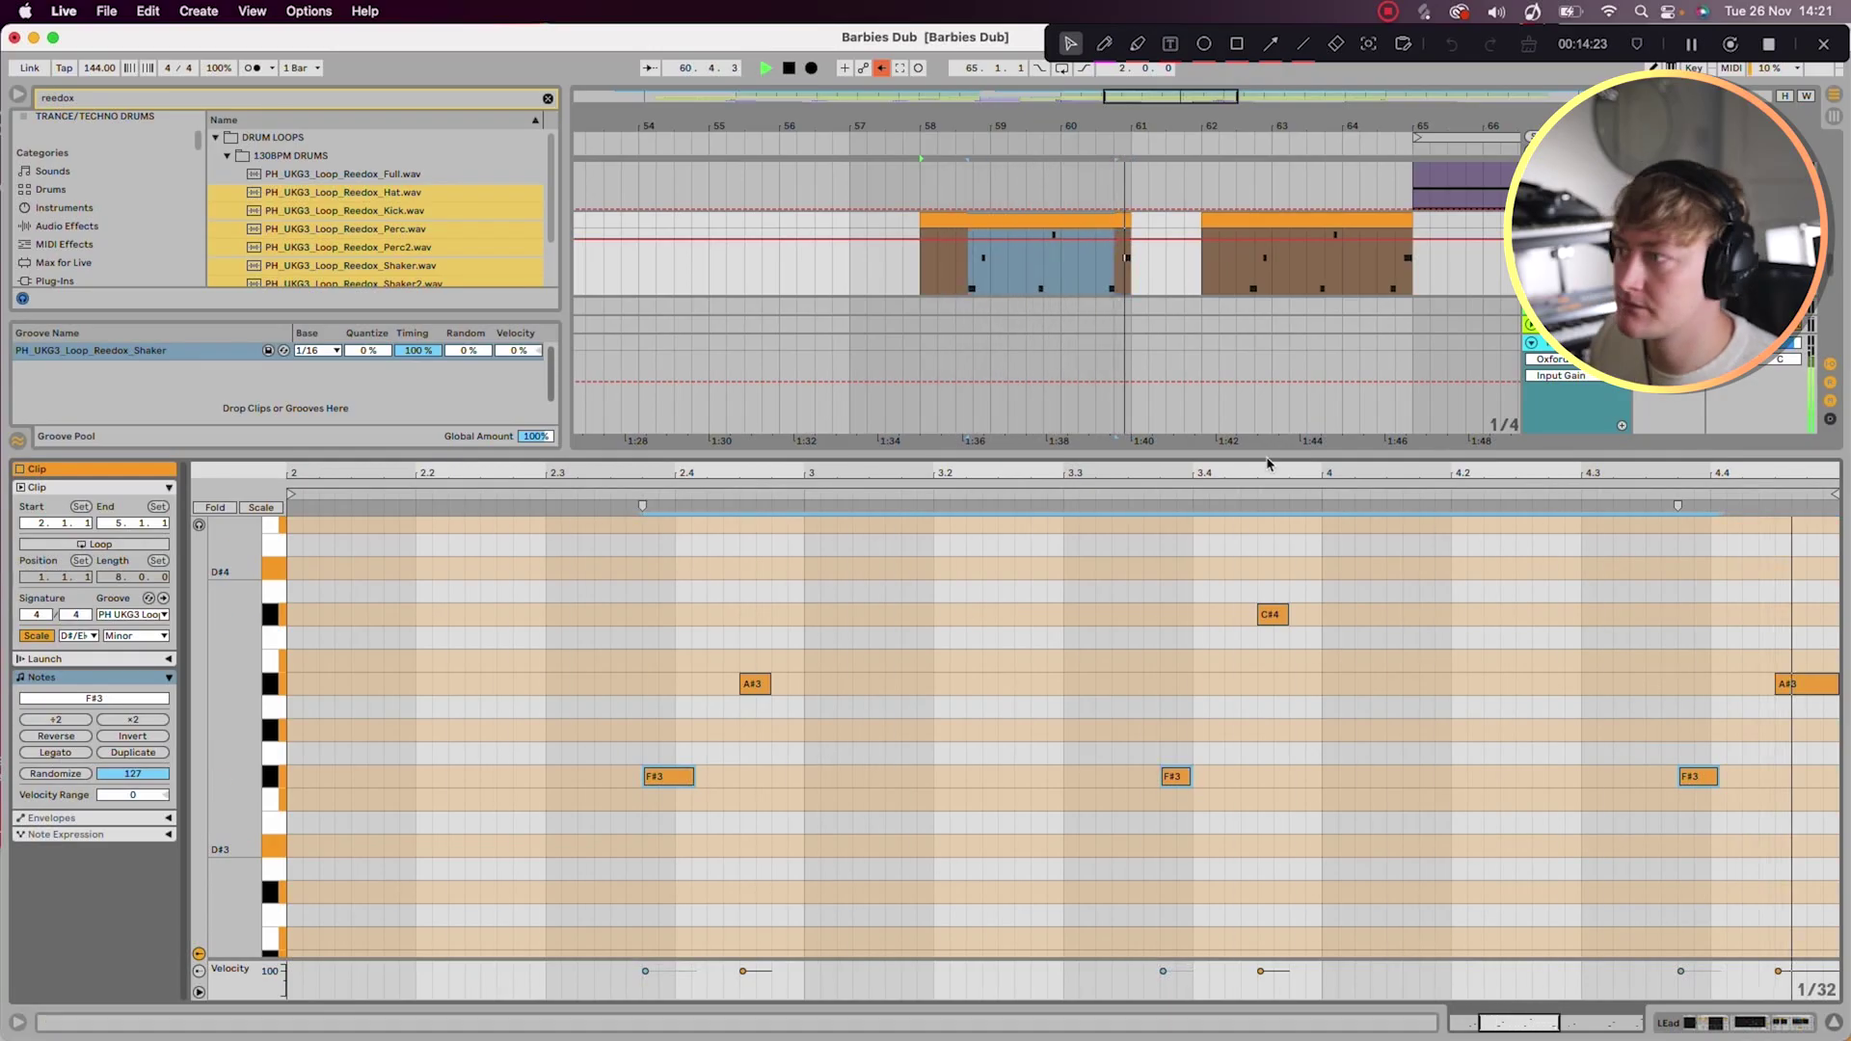
key(space)
Step: Show the Lead track's Serum instrument, audition it with Osc B off, and examine its effect chain
key(shift+Tab)
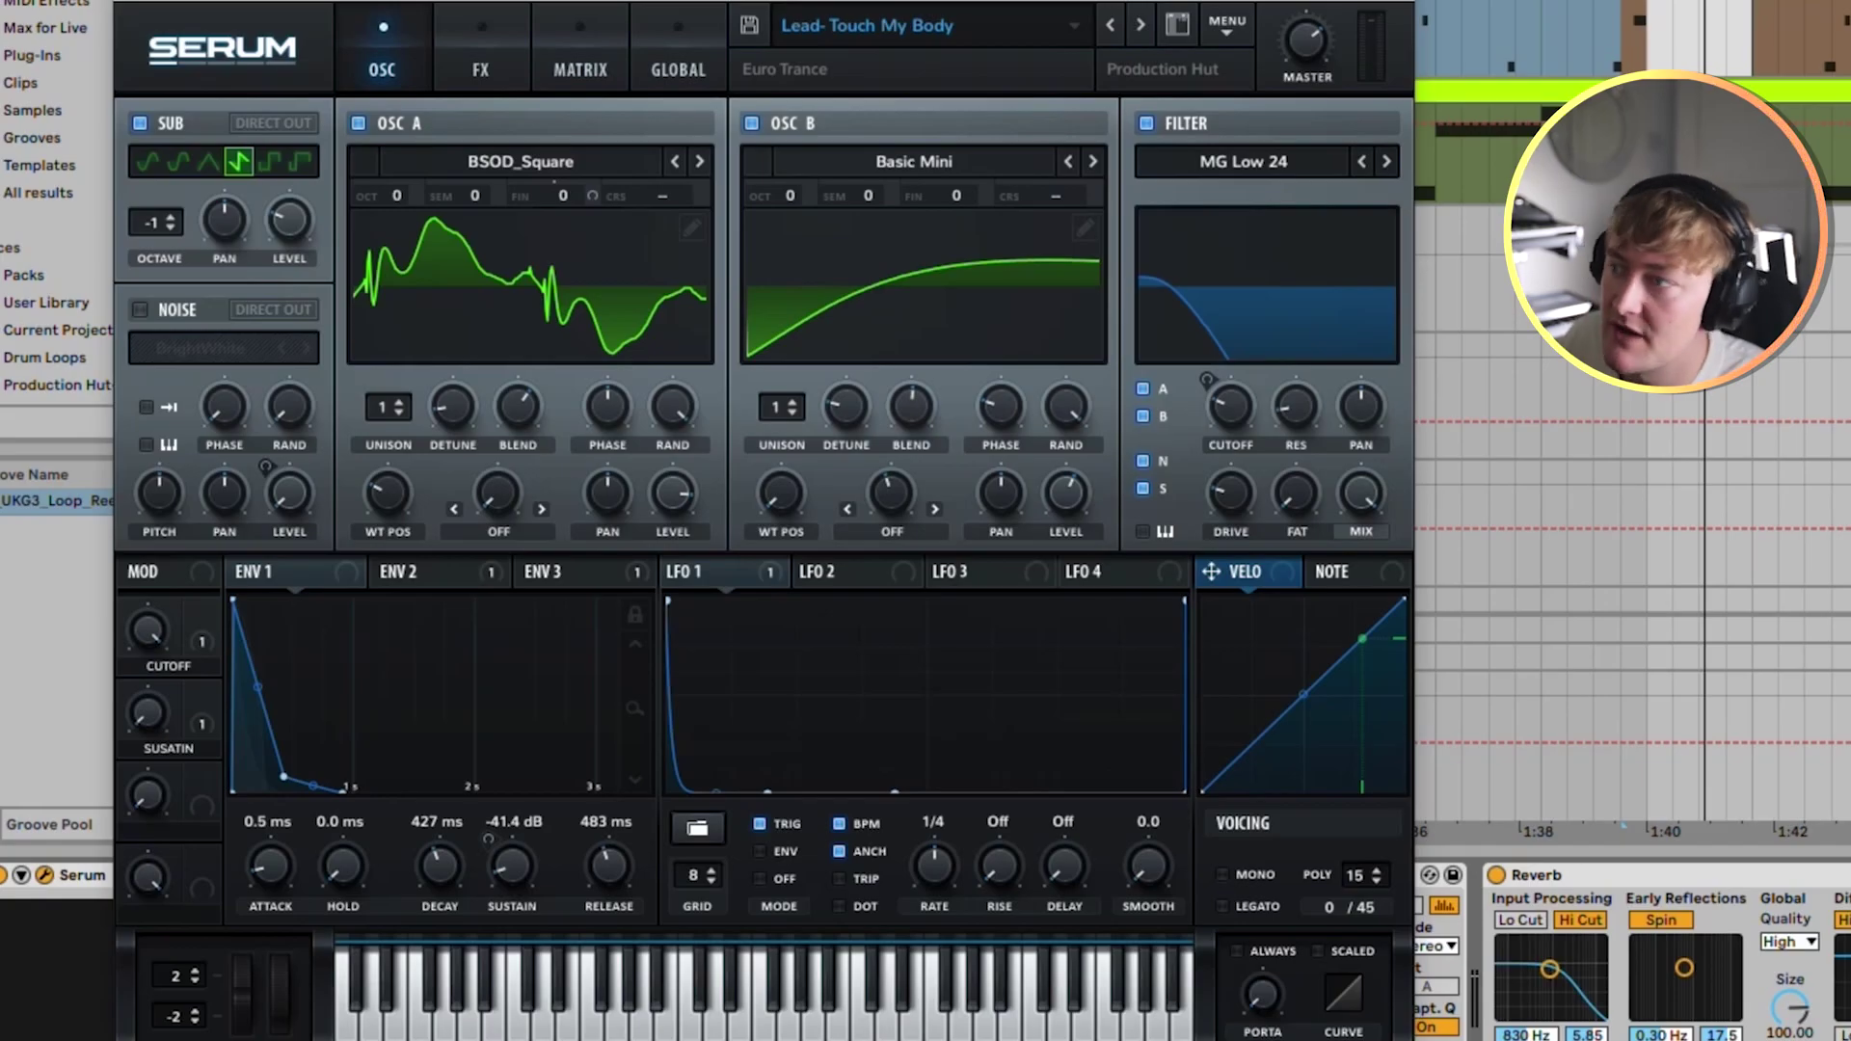
key(space)
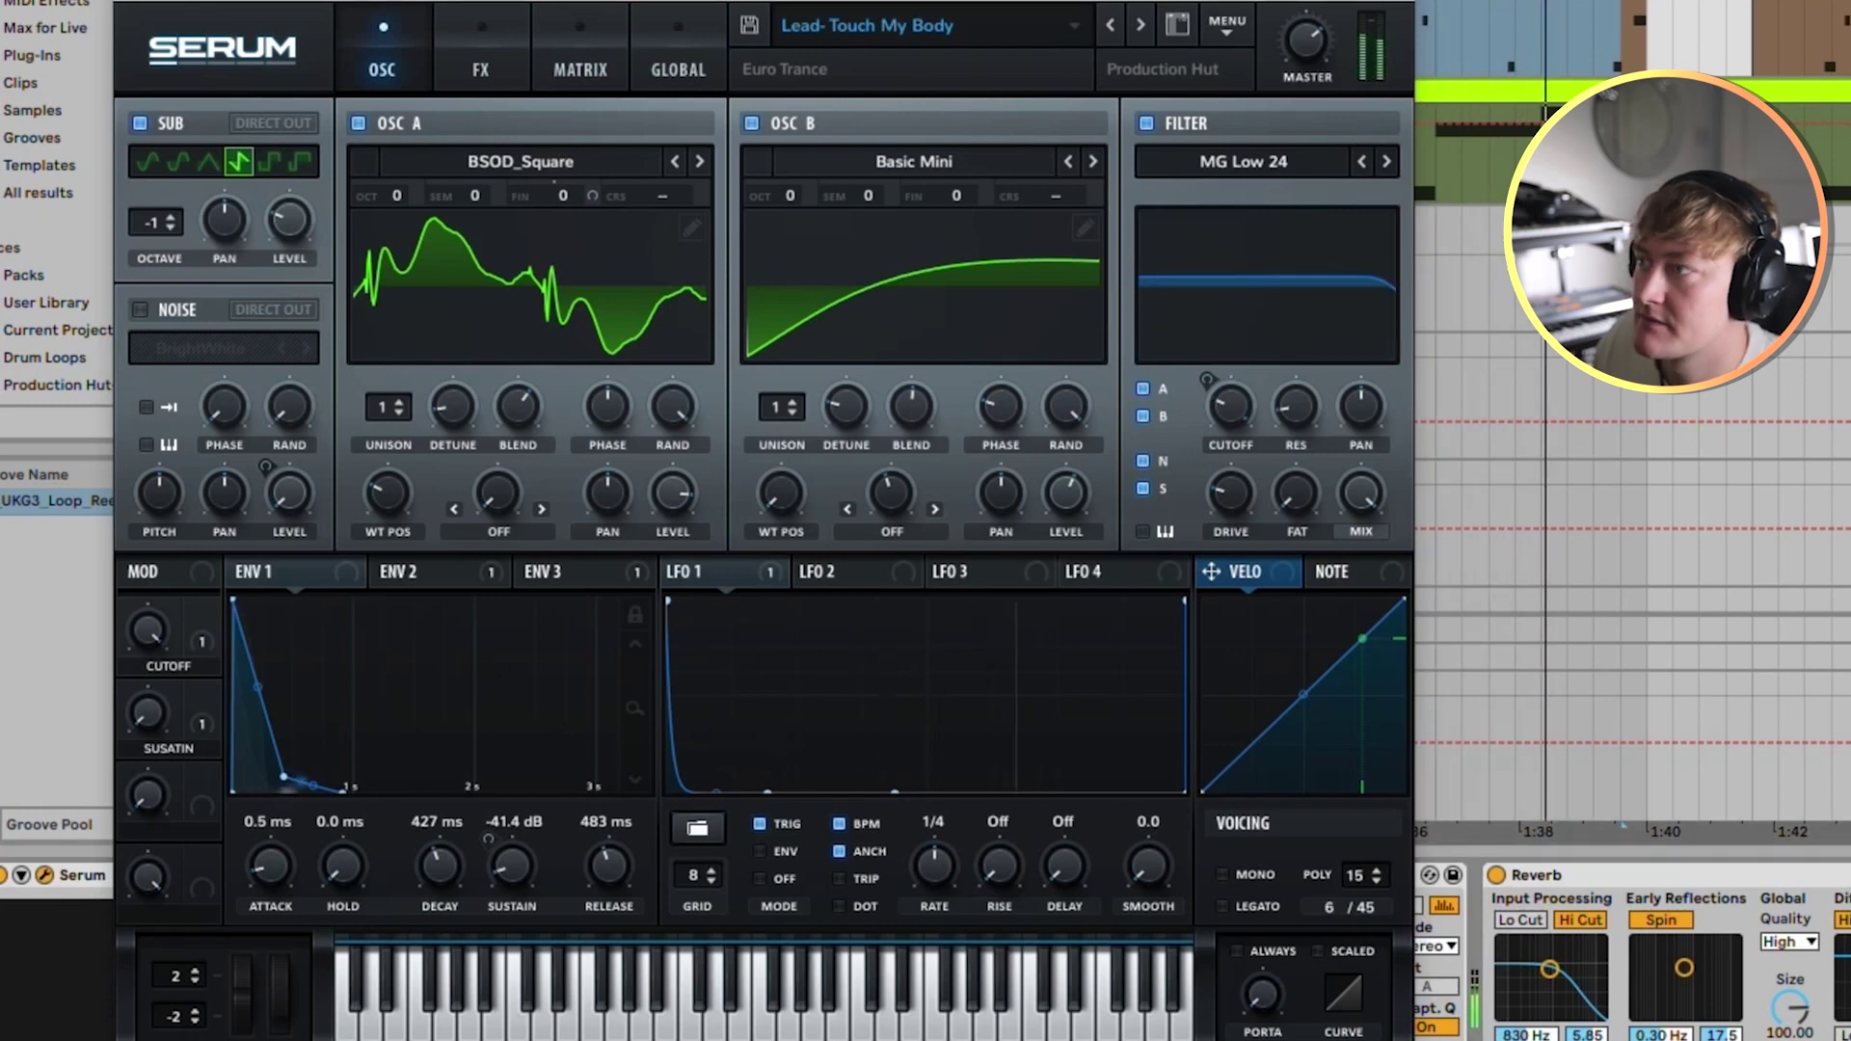
click(751, 124)
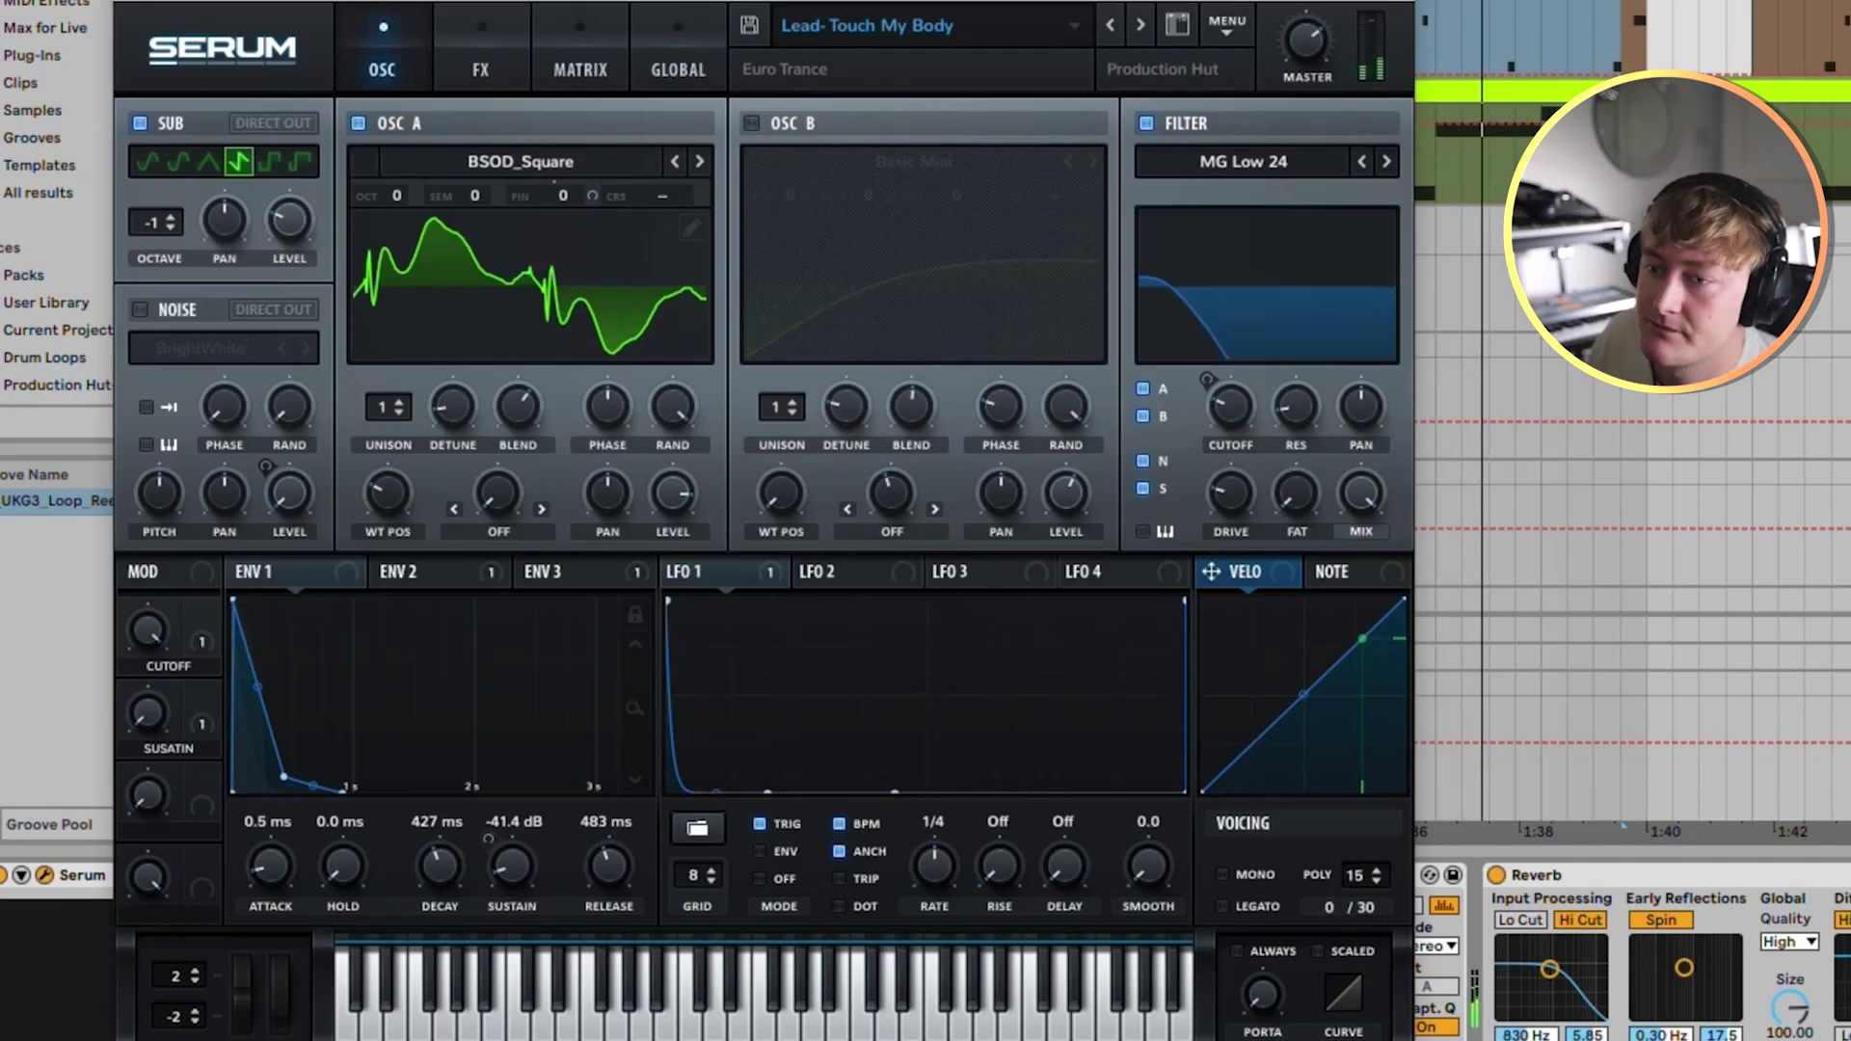
click(503, 65)
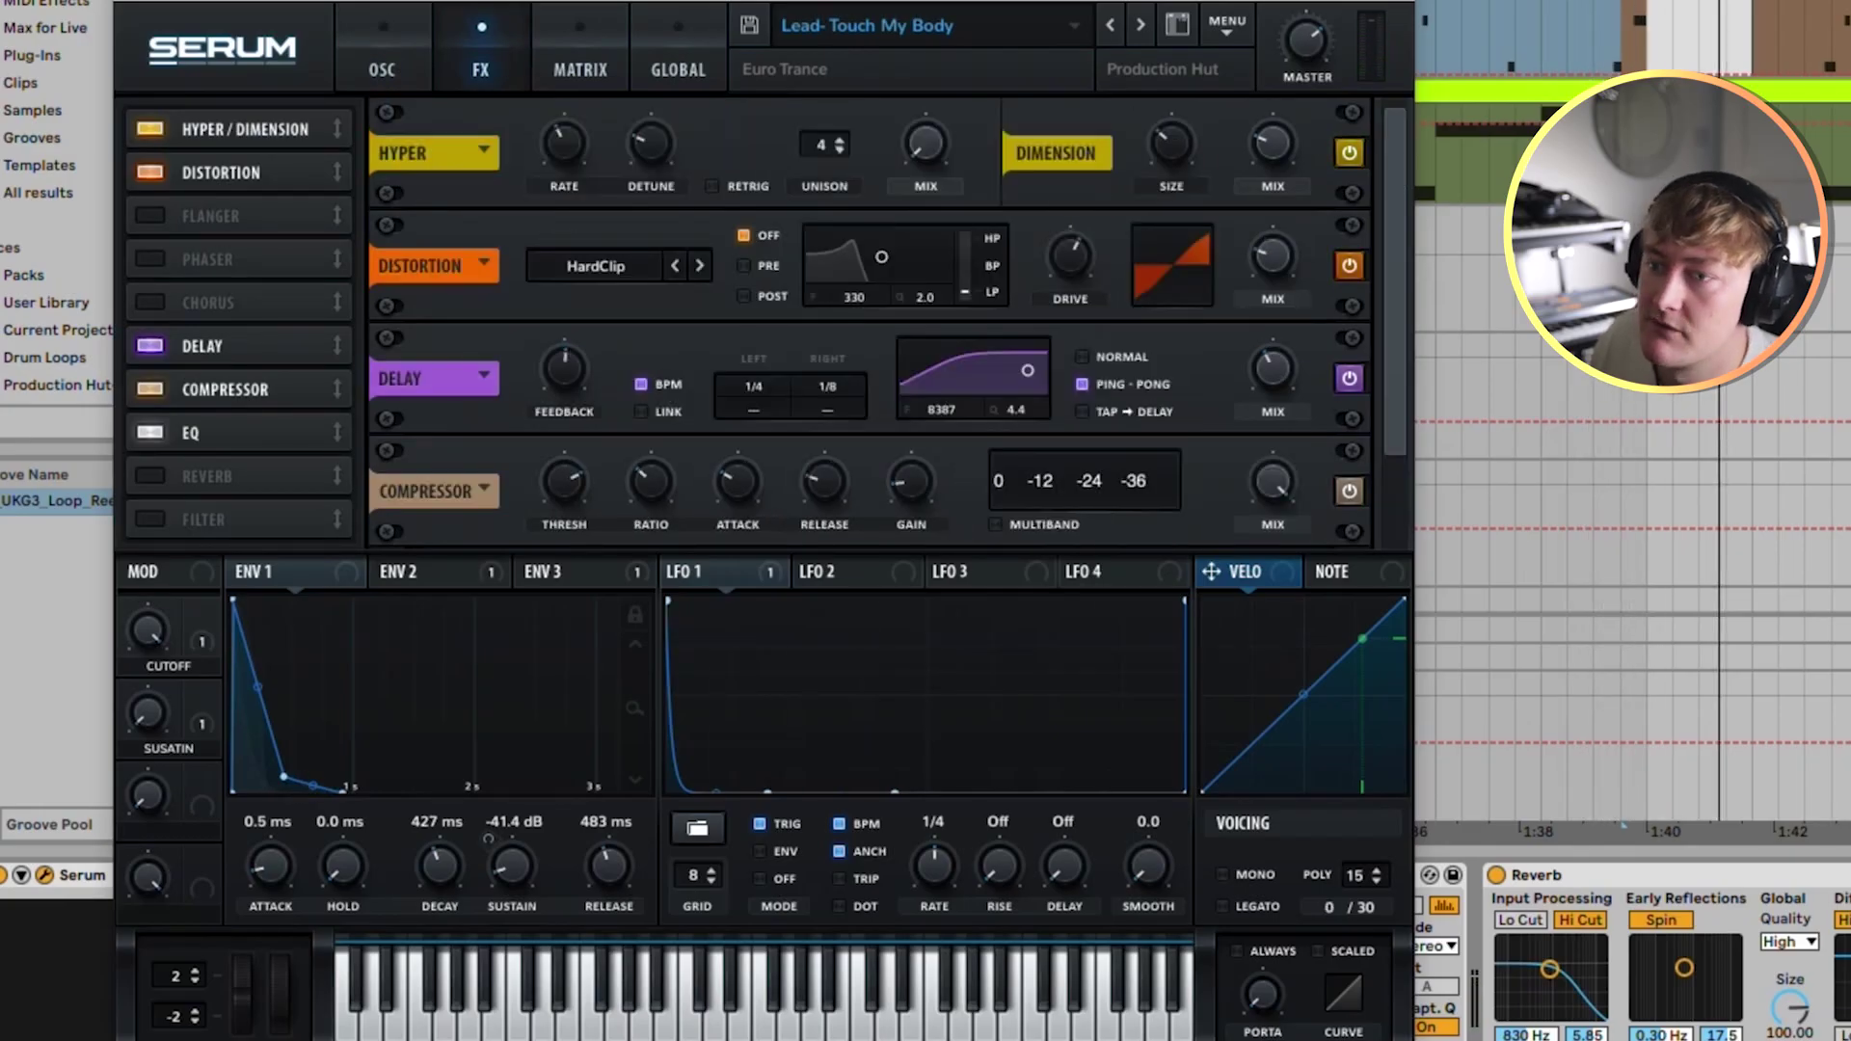
click(383, 65)
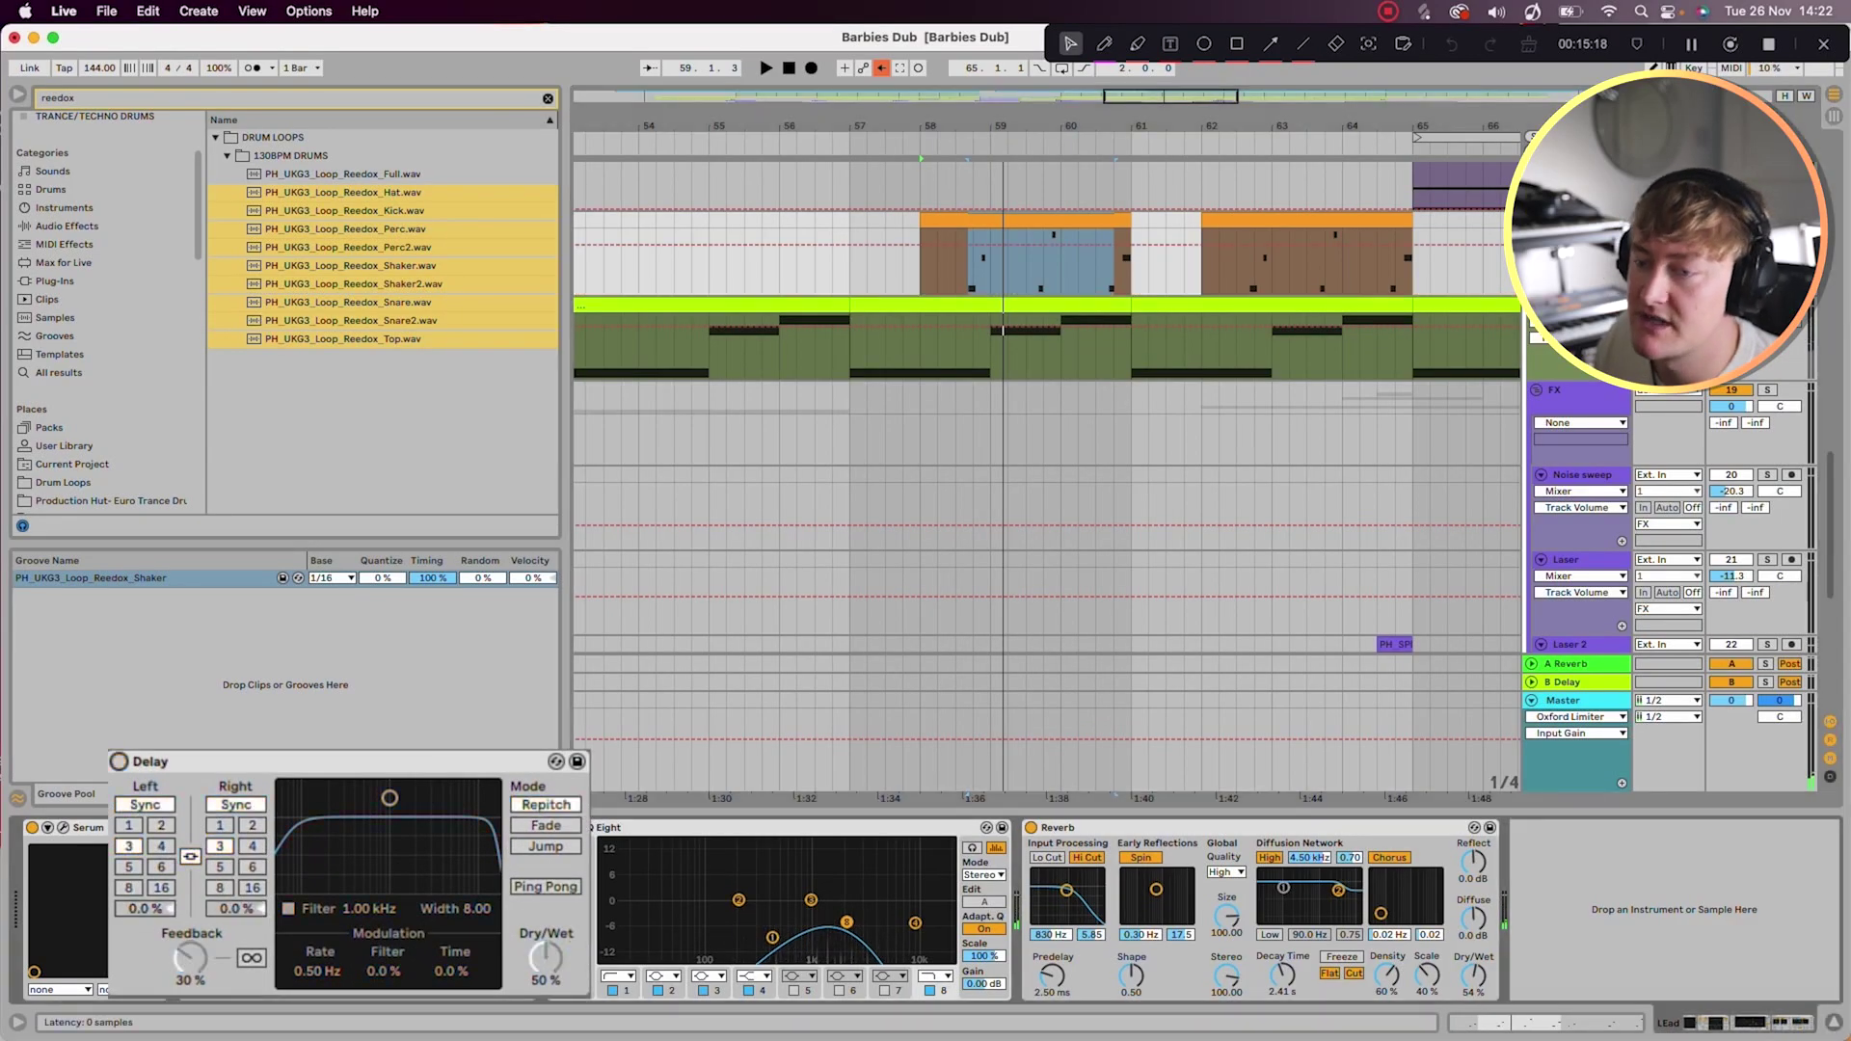
Step: Audition the lead with its Delay and EQ Eight devices bypassed and enabled, select the Reverb device, and stop playback
key(space)
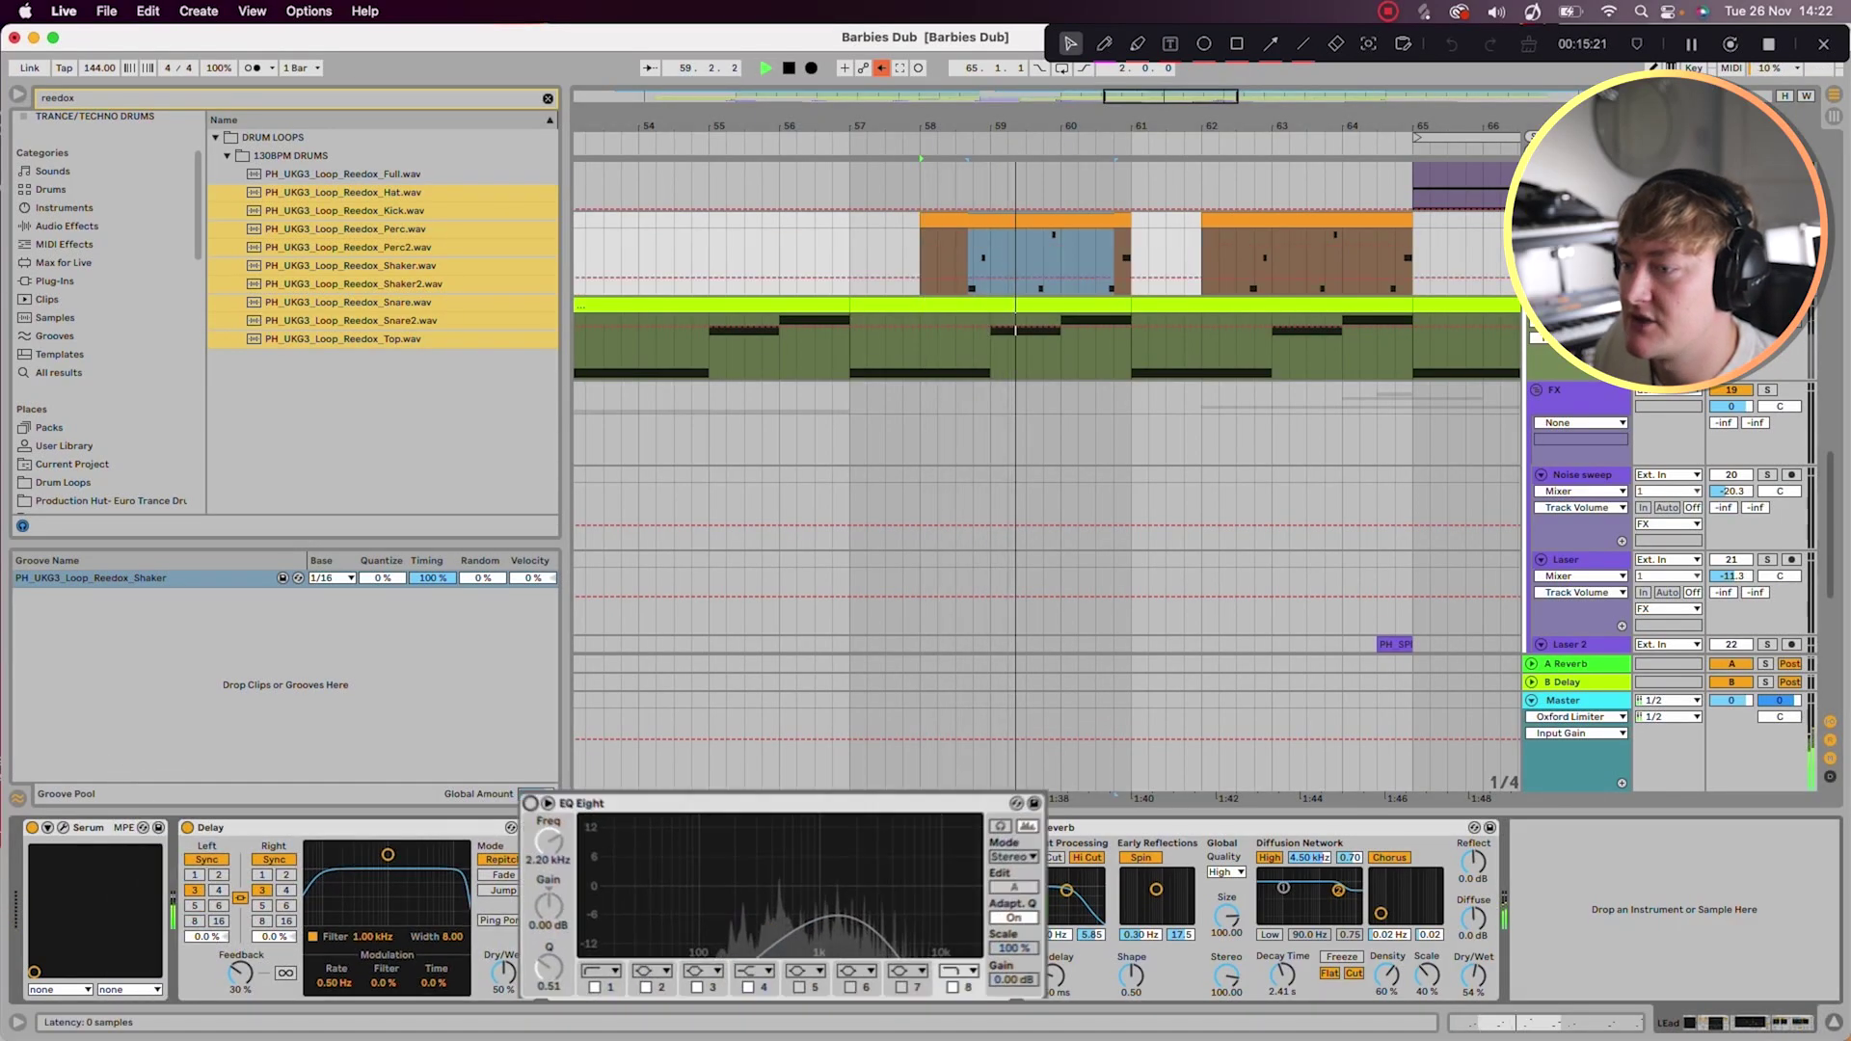
key(space)
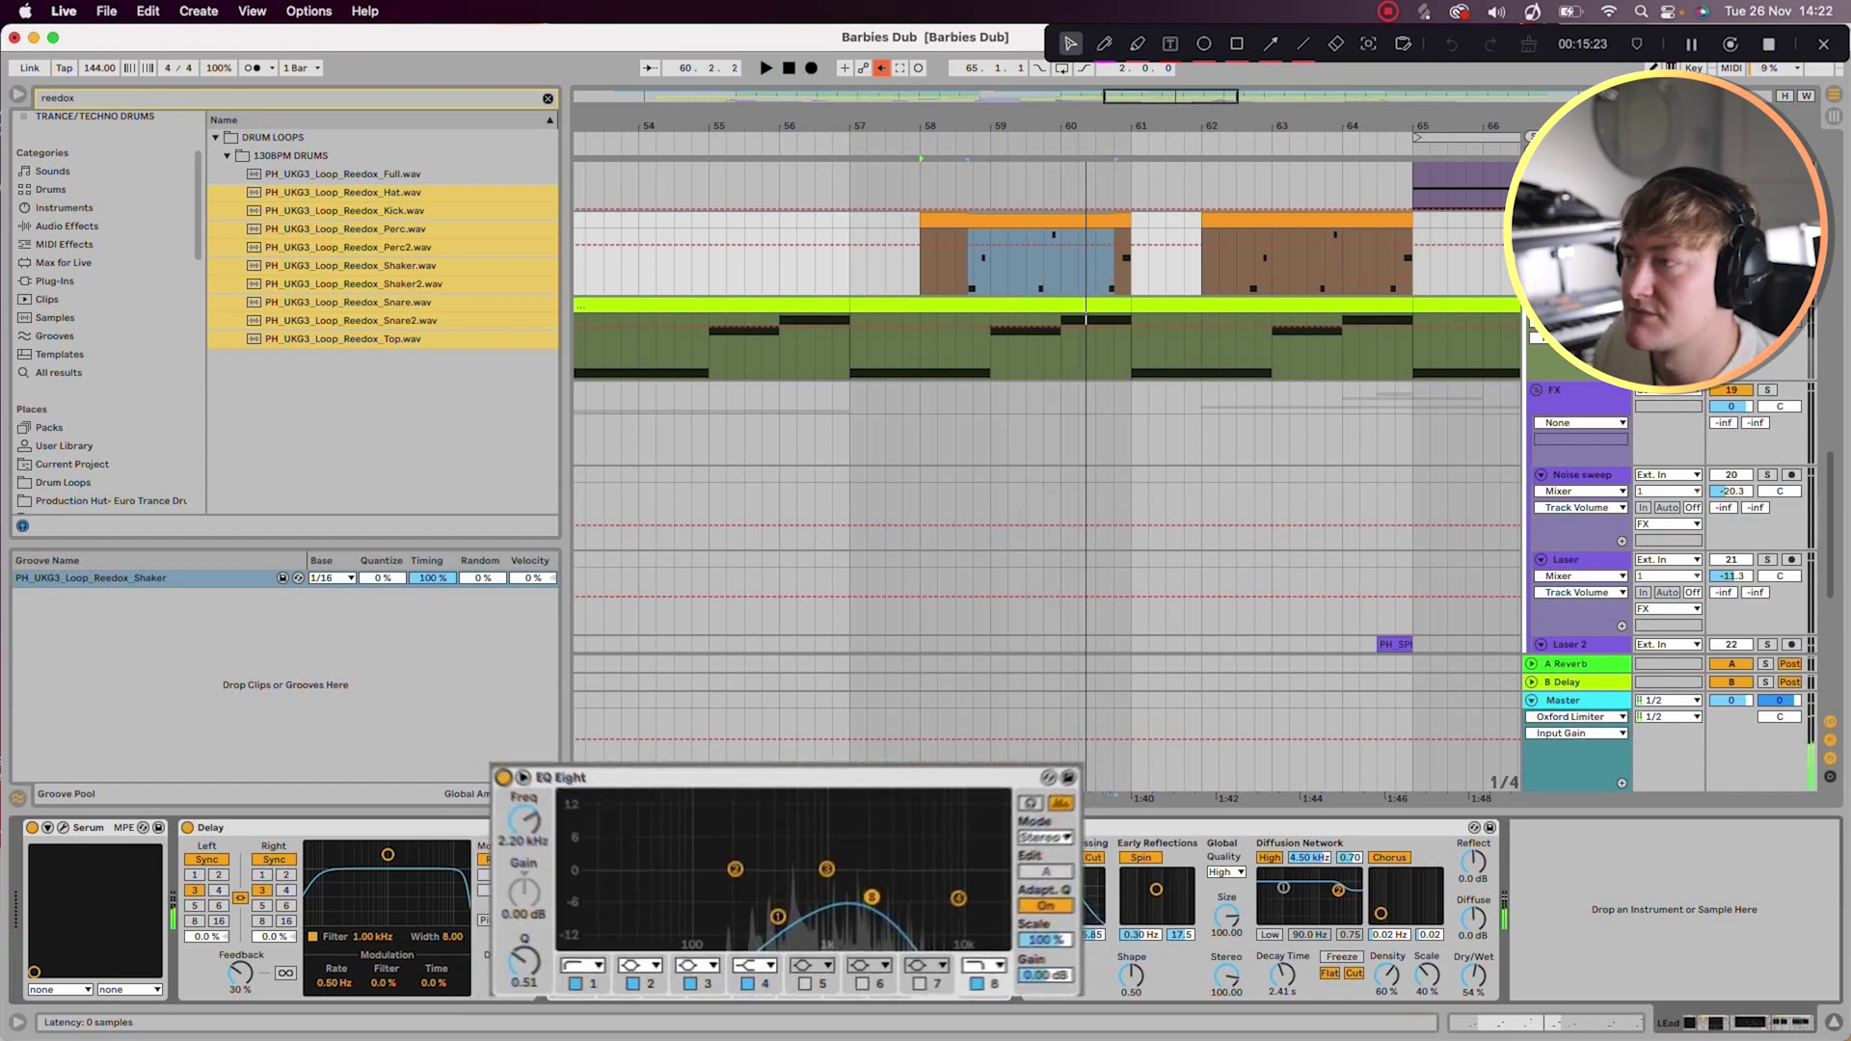
key(space)
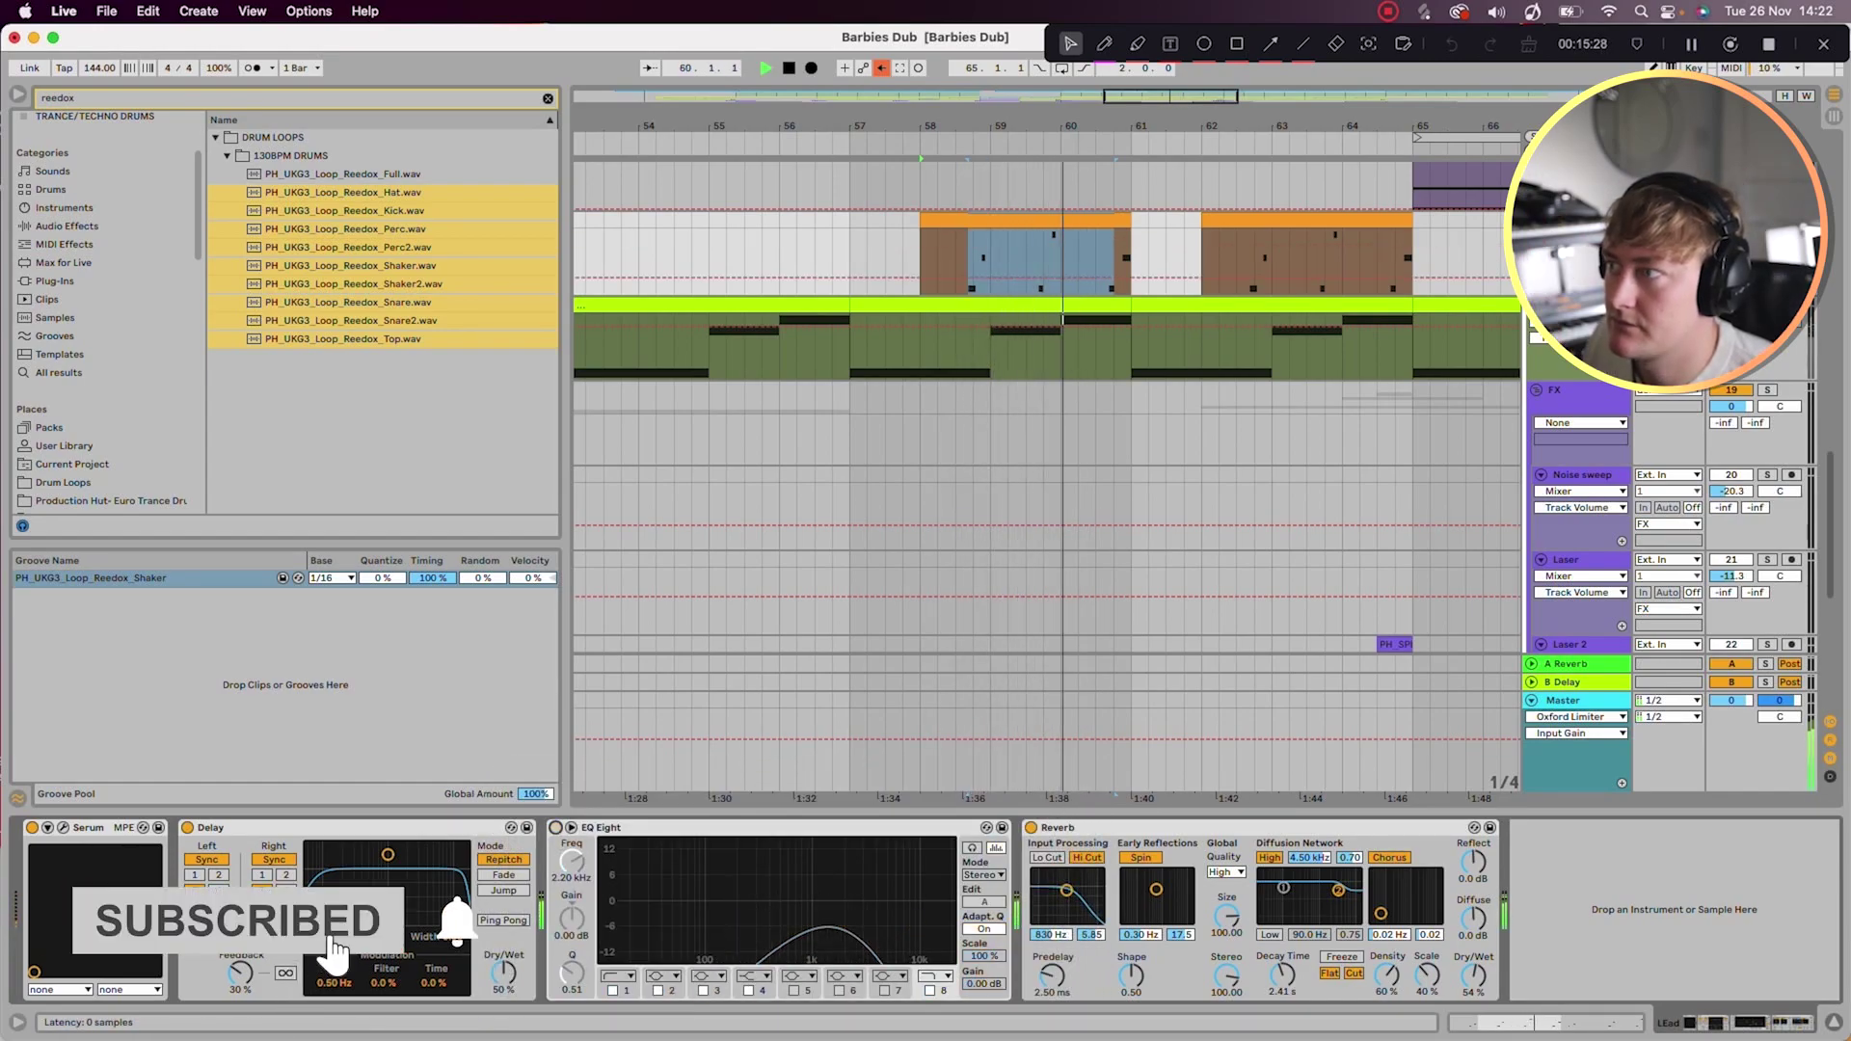
click(556, 838)
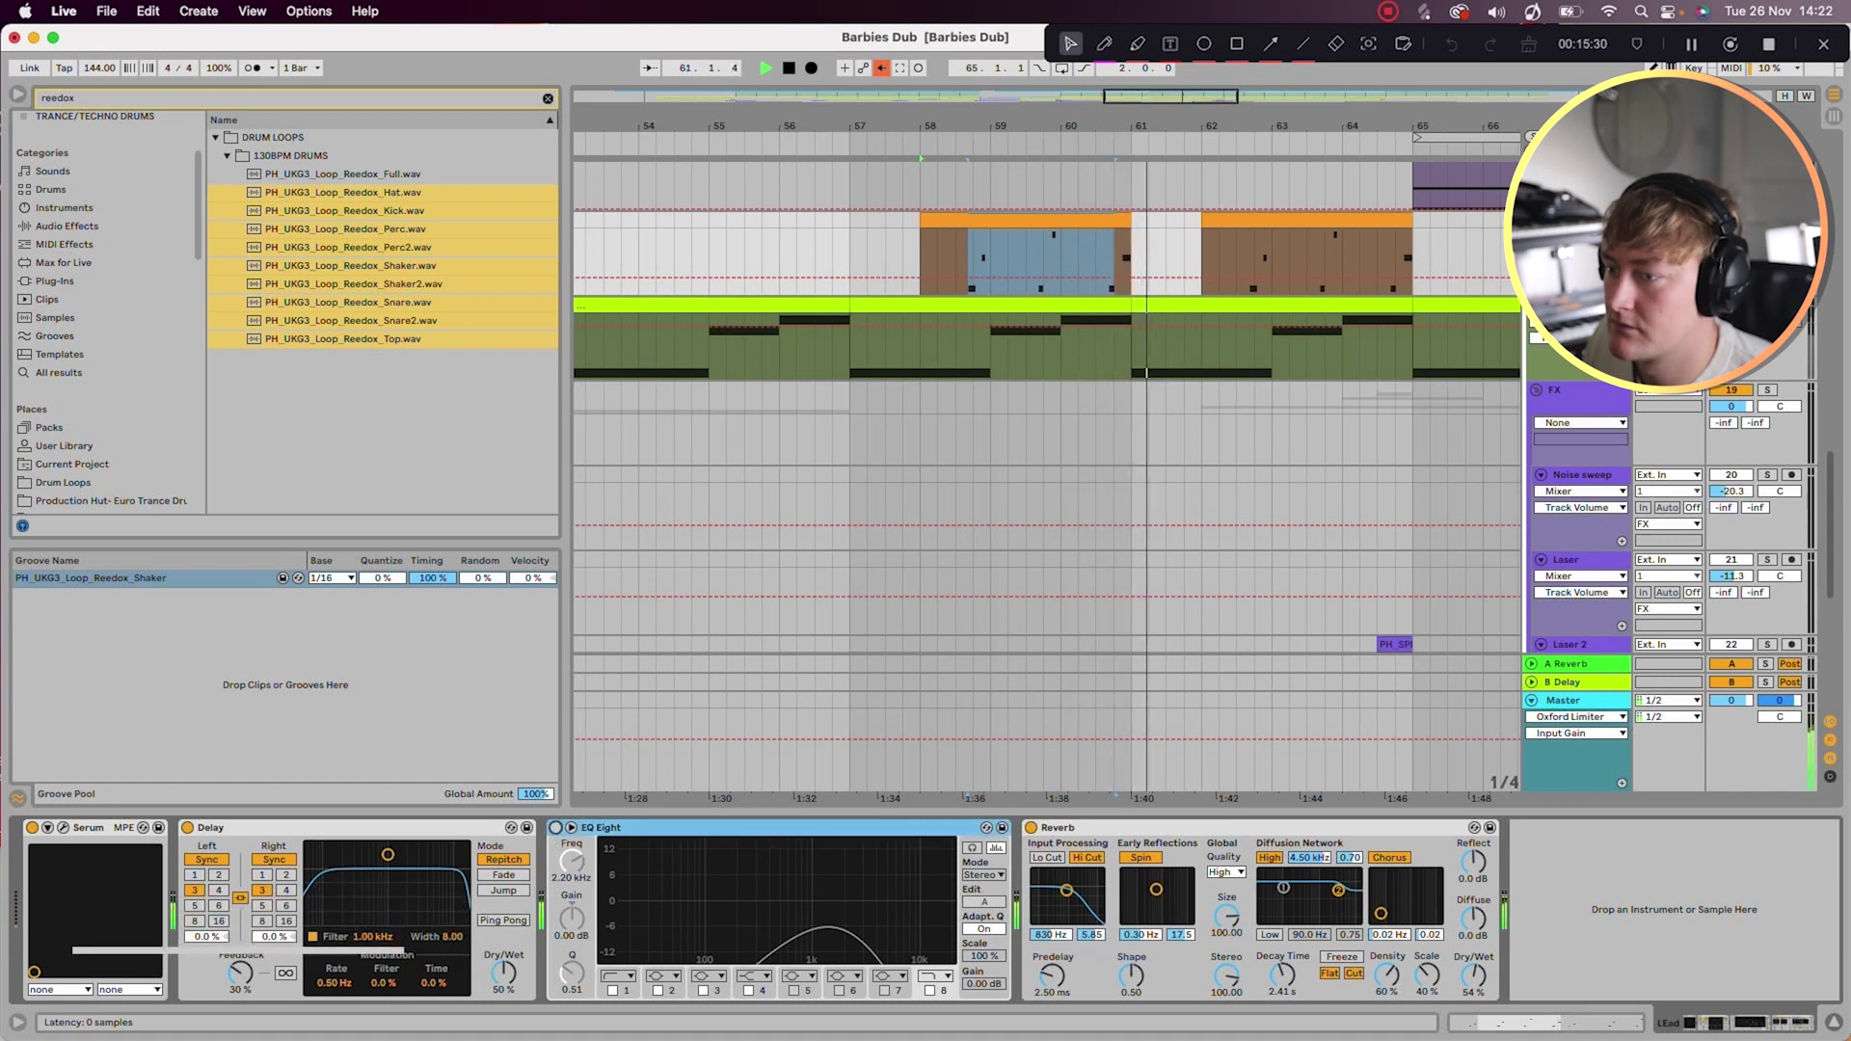
click(556, 831)
click(1058, 827)
key(space)
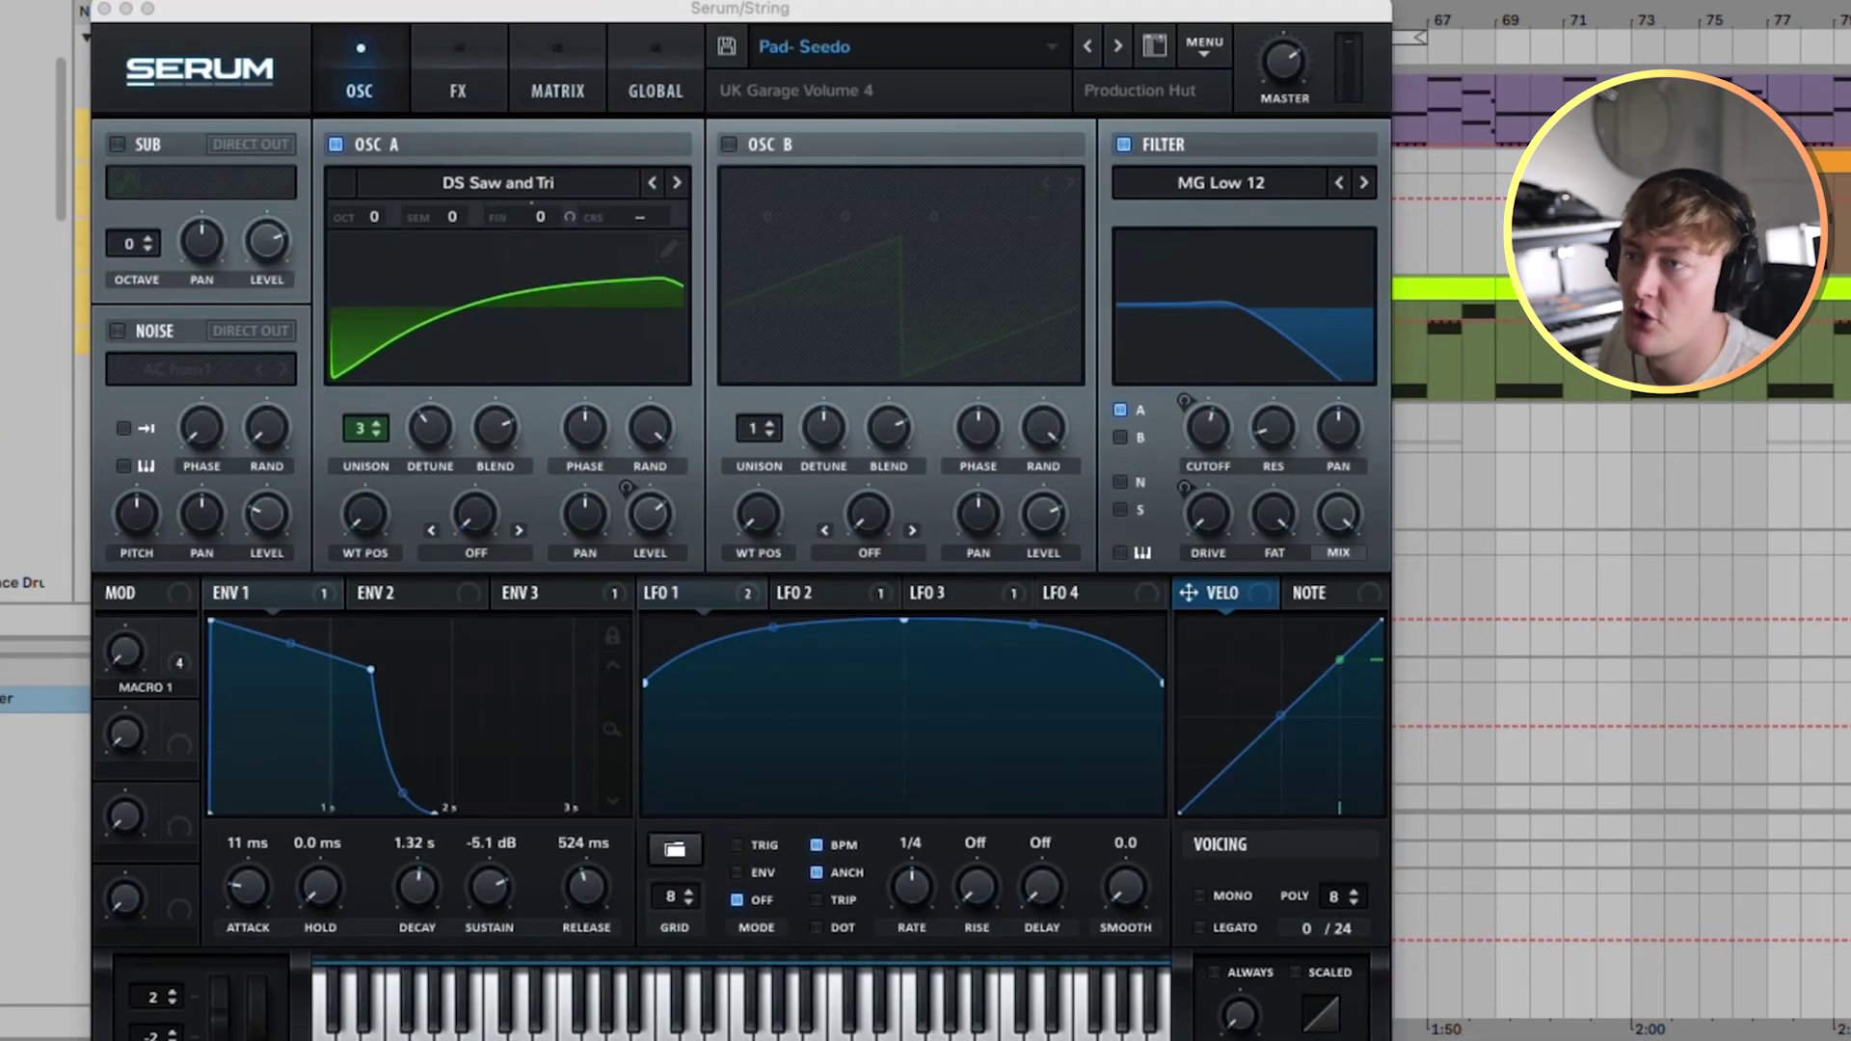
Step: Inspect the modulation on Osc A's fine tuning and the LFO 1 destinations in the String's Serum
right_click(571, 212)
key(Escape)
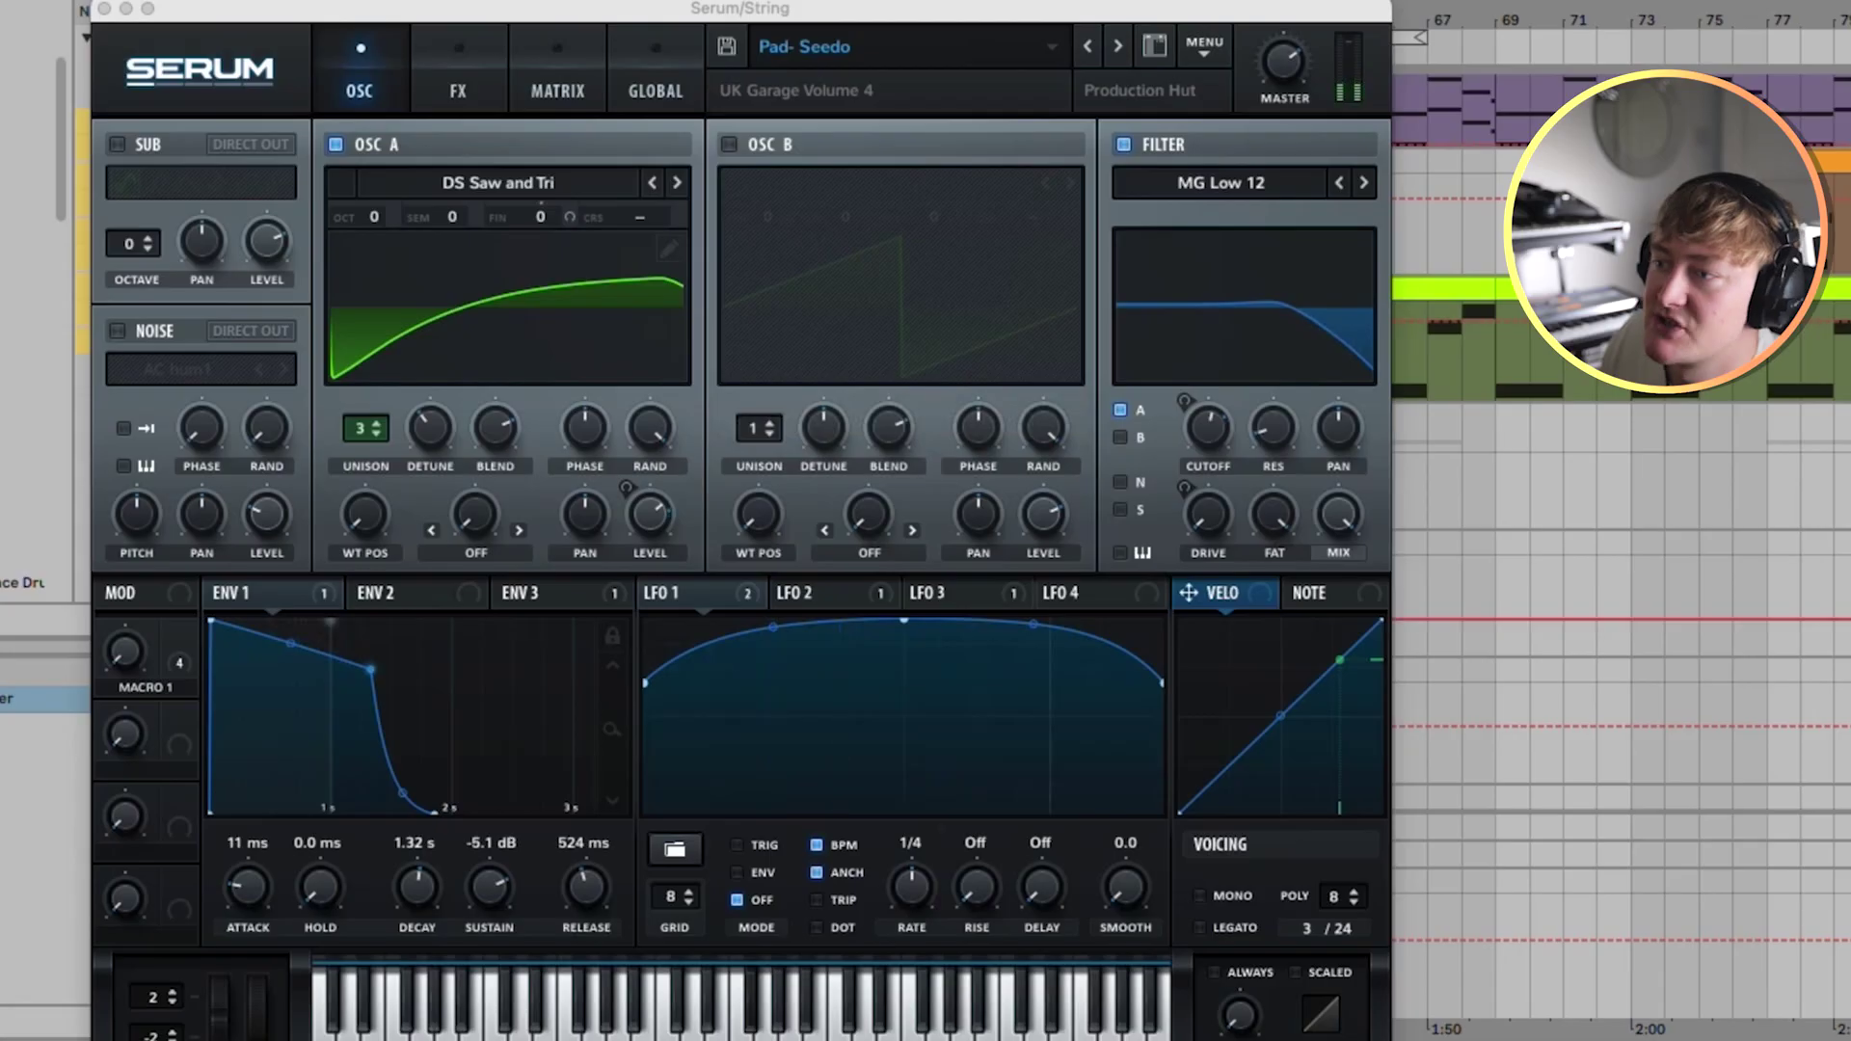
mouse_move(686, 598)
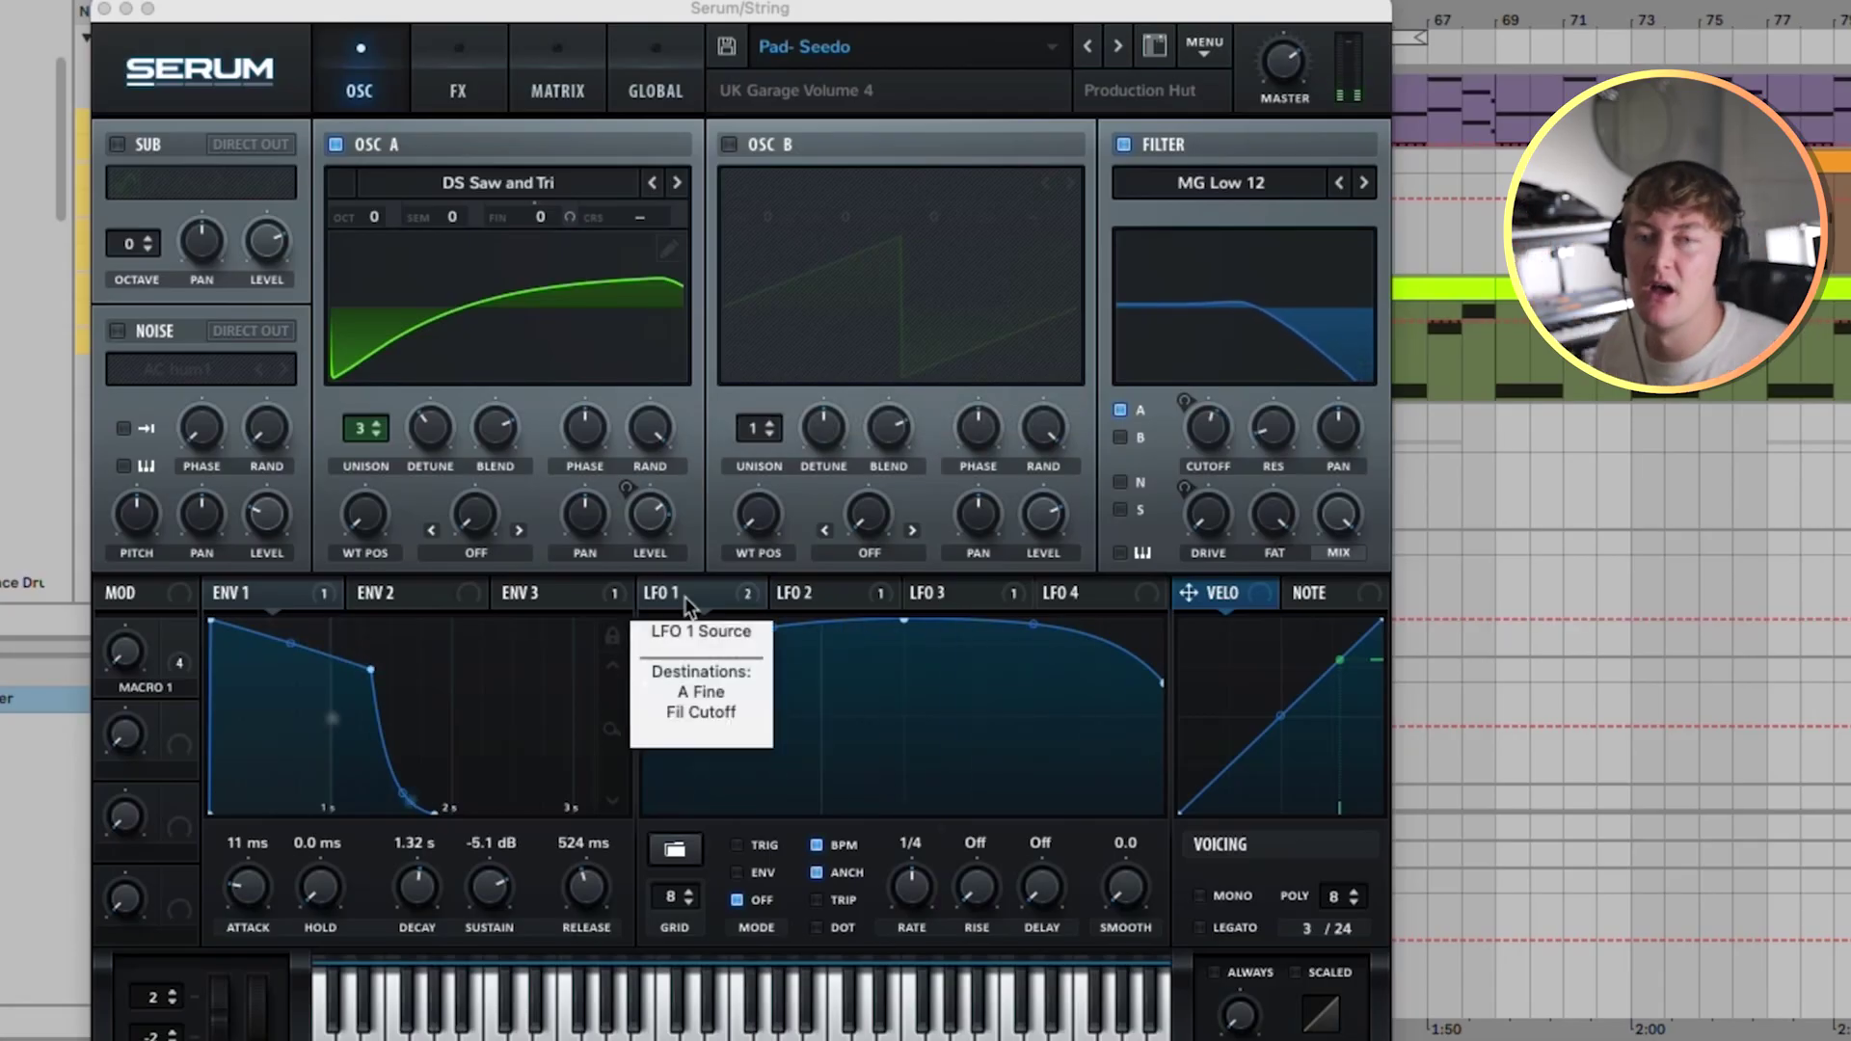
Step: Select LFO 1 and audition its modulation of Osc A's fine tuning at higher and lower amounts
click(684, 598)
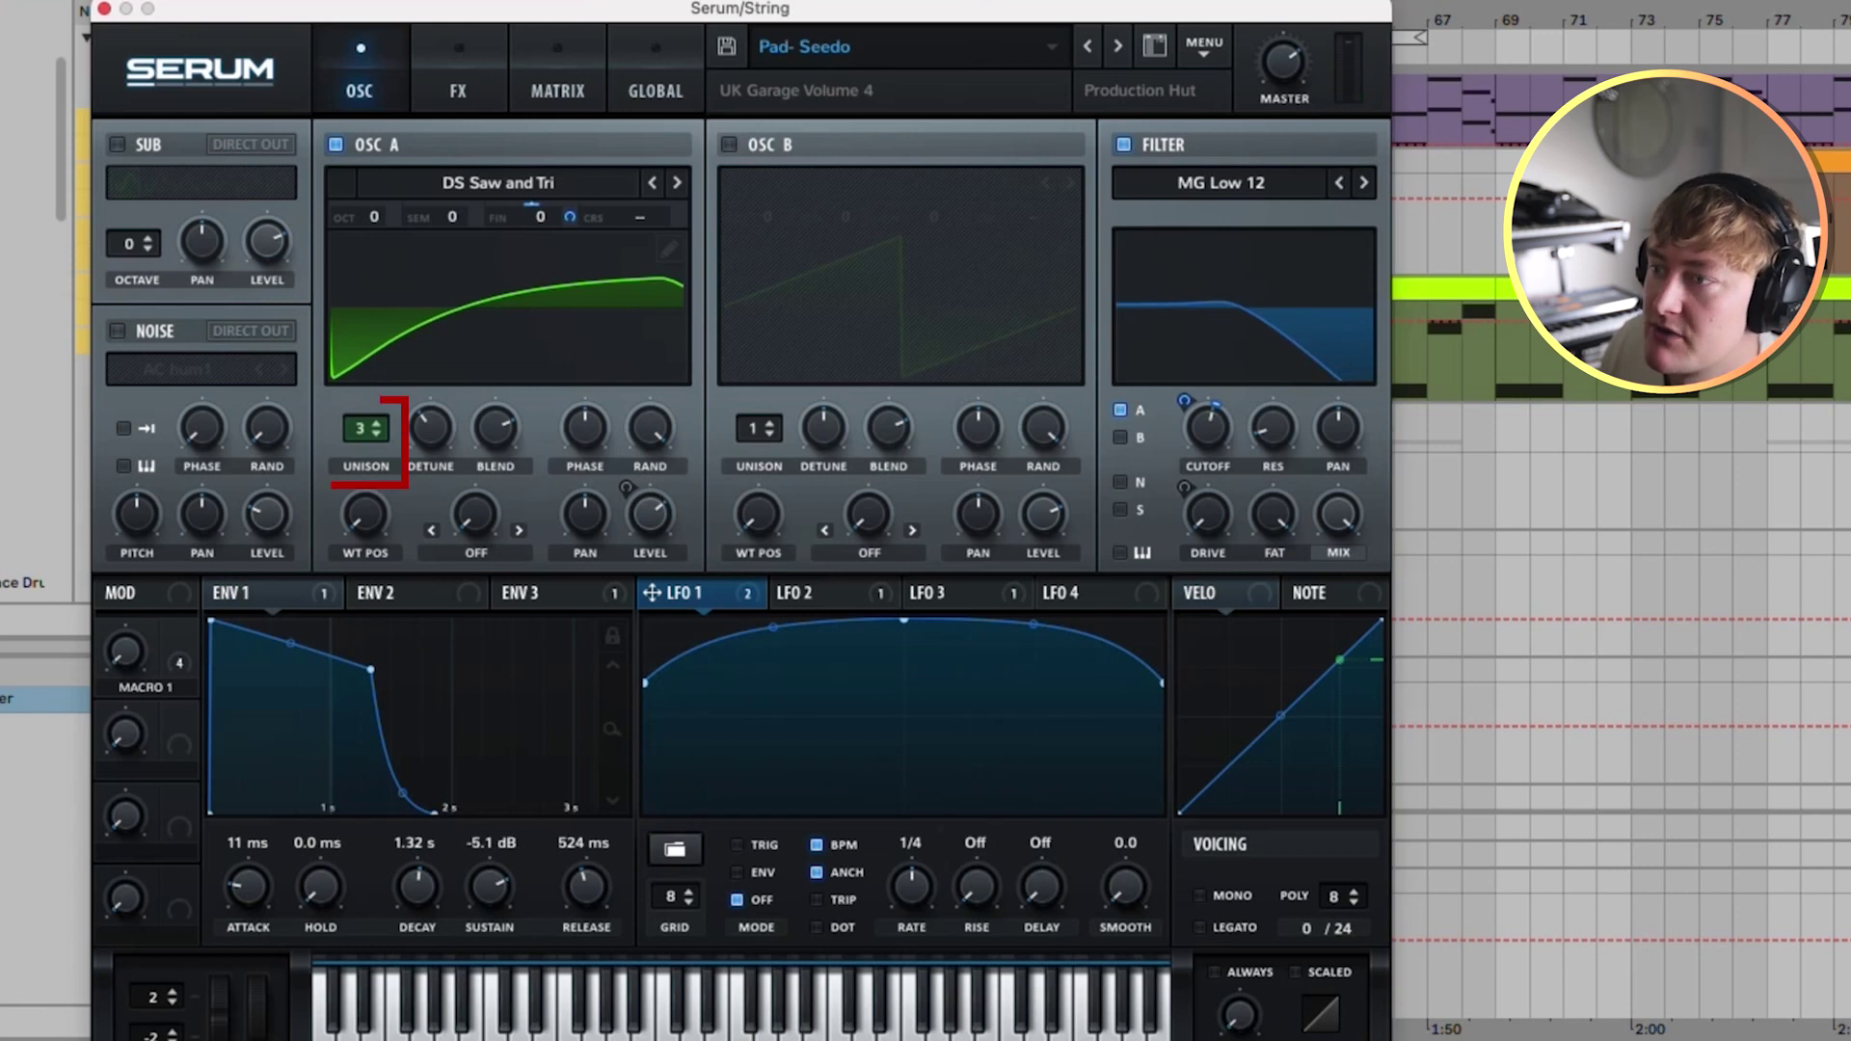
mouse_move(652, 592)
mouse_down()
mouse_move(747, 532)
mouse_move(679, 598)
mouse_up()
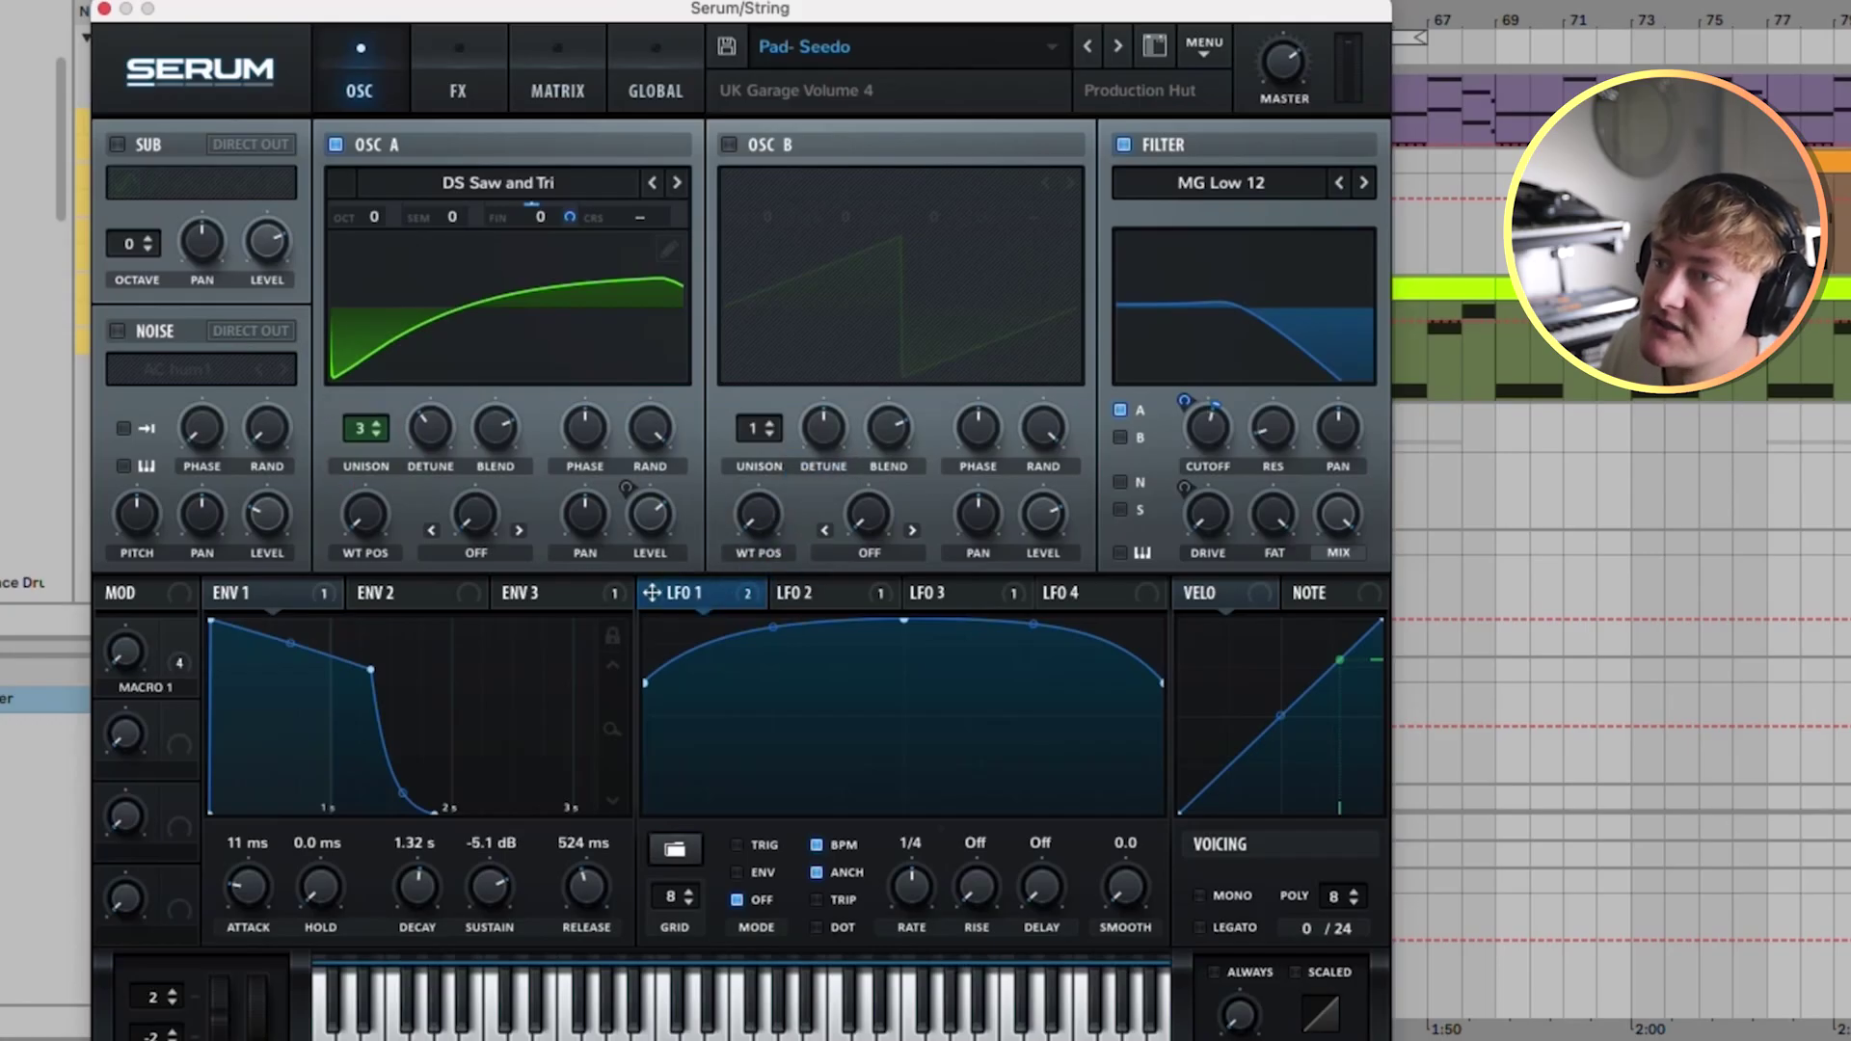
mouse_move(533, 217)
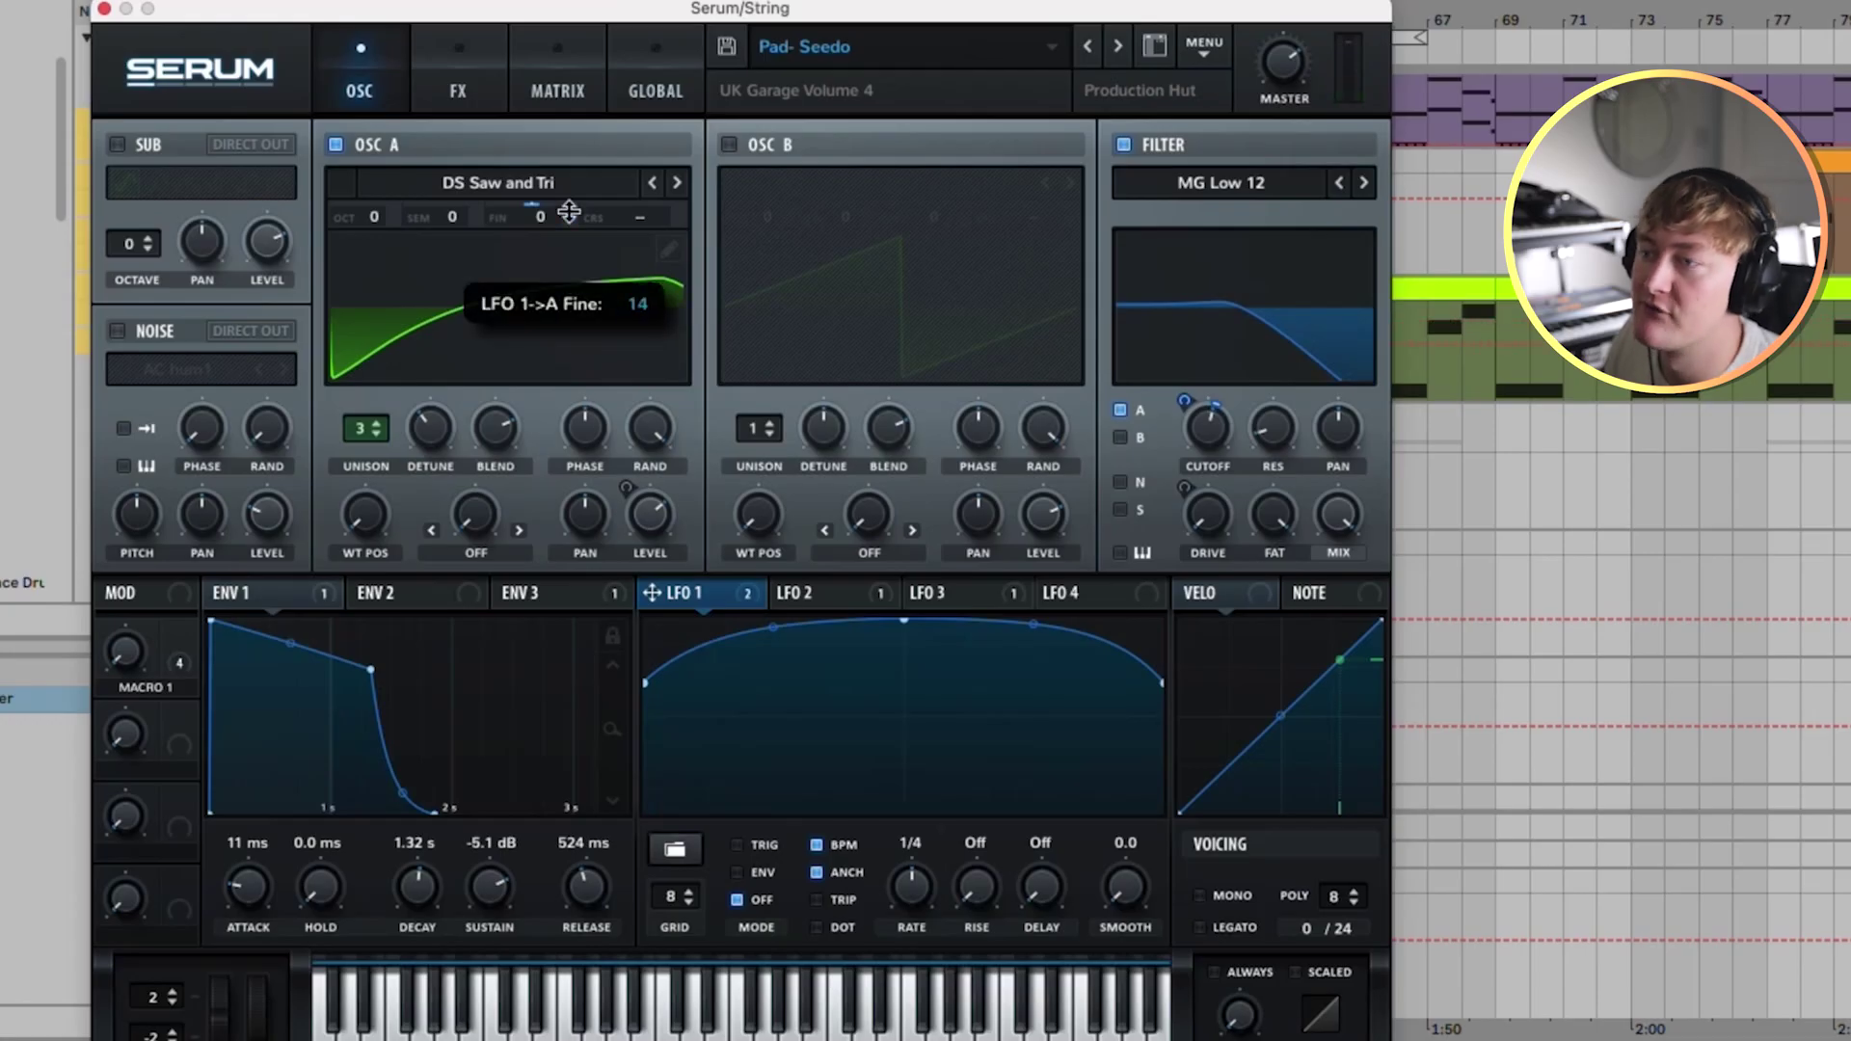
drag(569, 212, 569, 193)
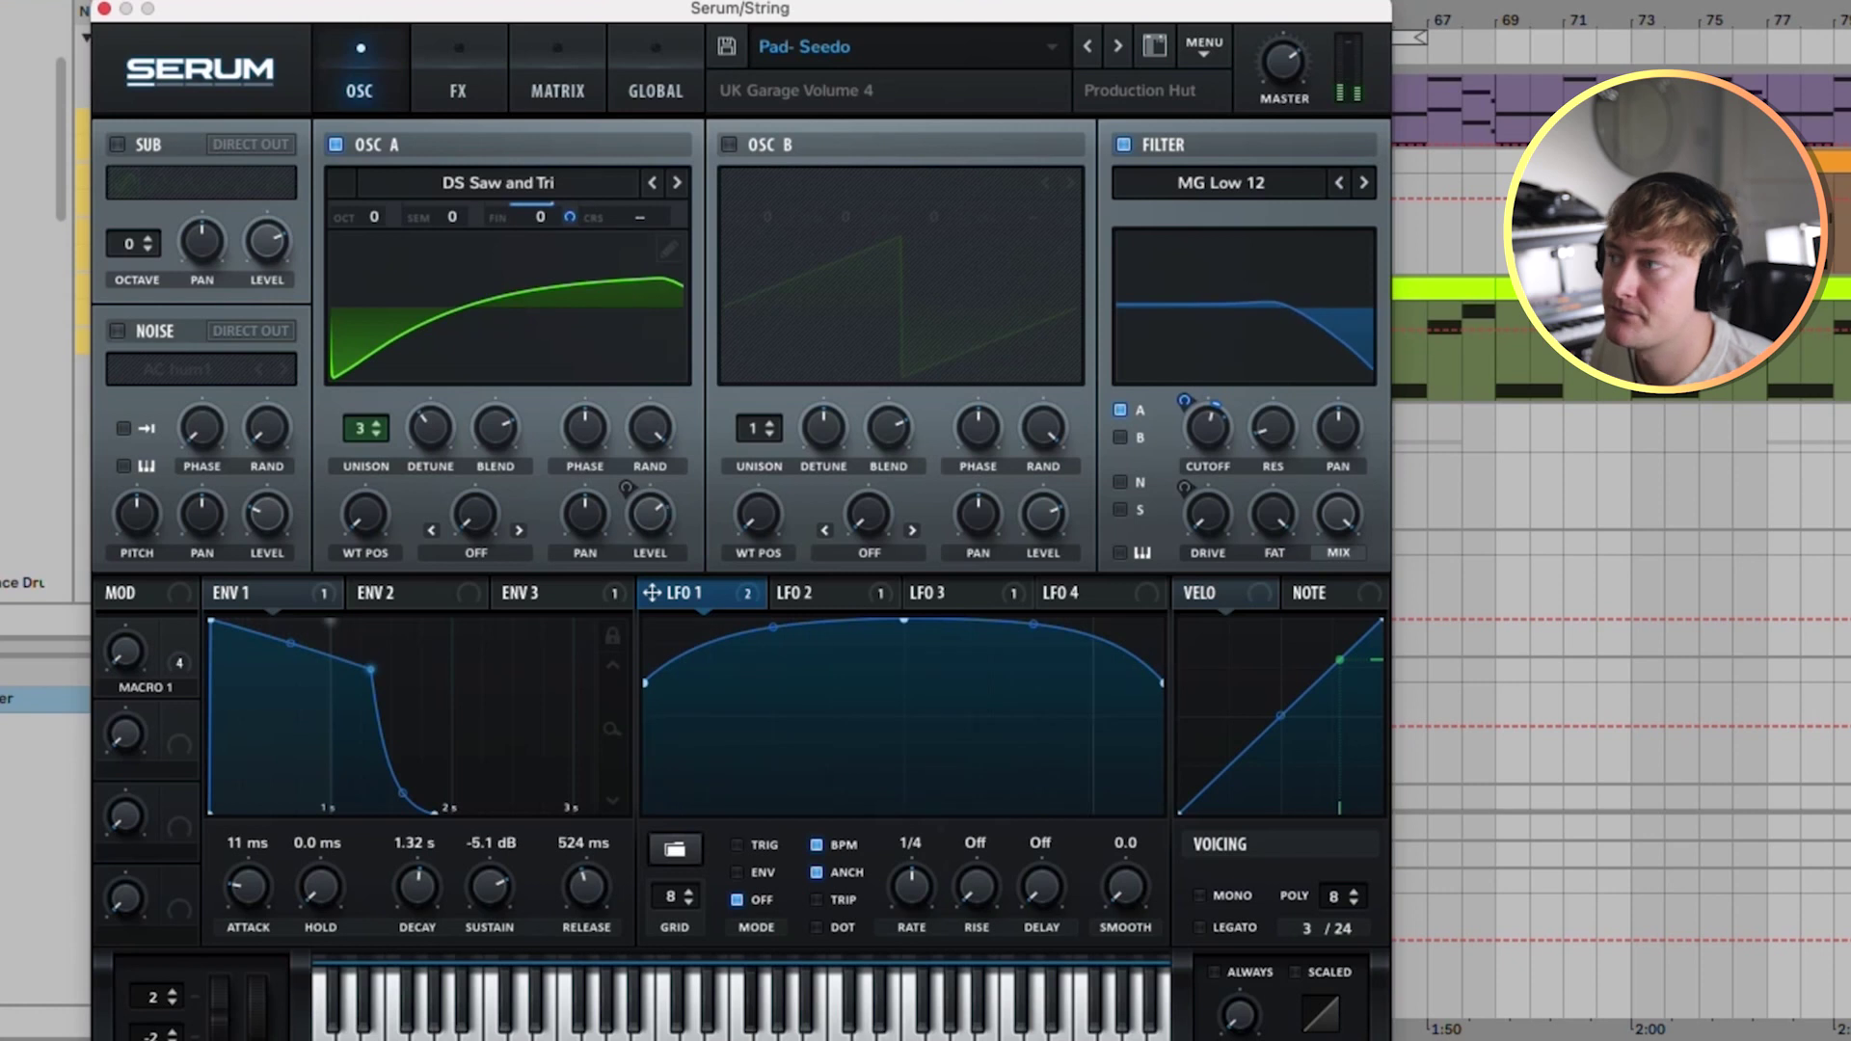
drag(568, 216, 568, 248)
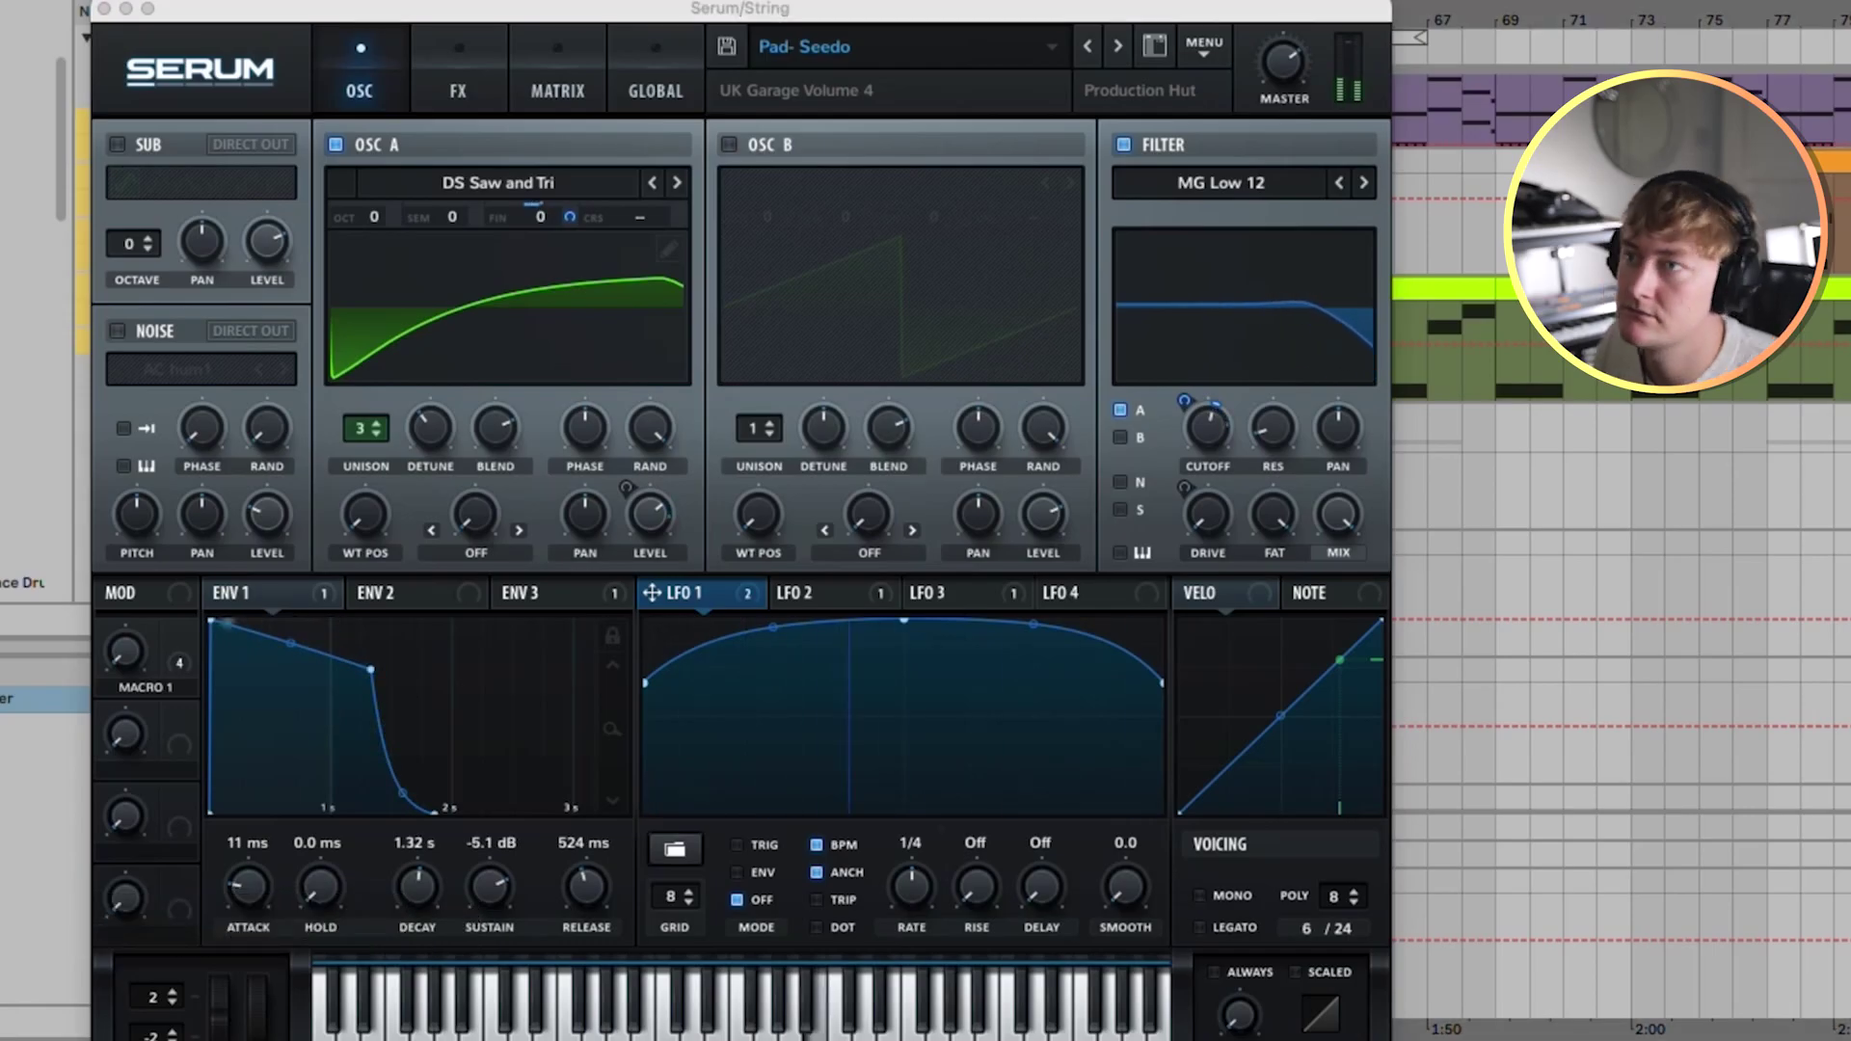
Step: Examine the String's Serum effects, audition them while sweeping Macro 1 up to about 74%, and return to the oscillators
click(457, 90)
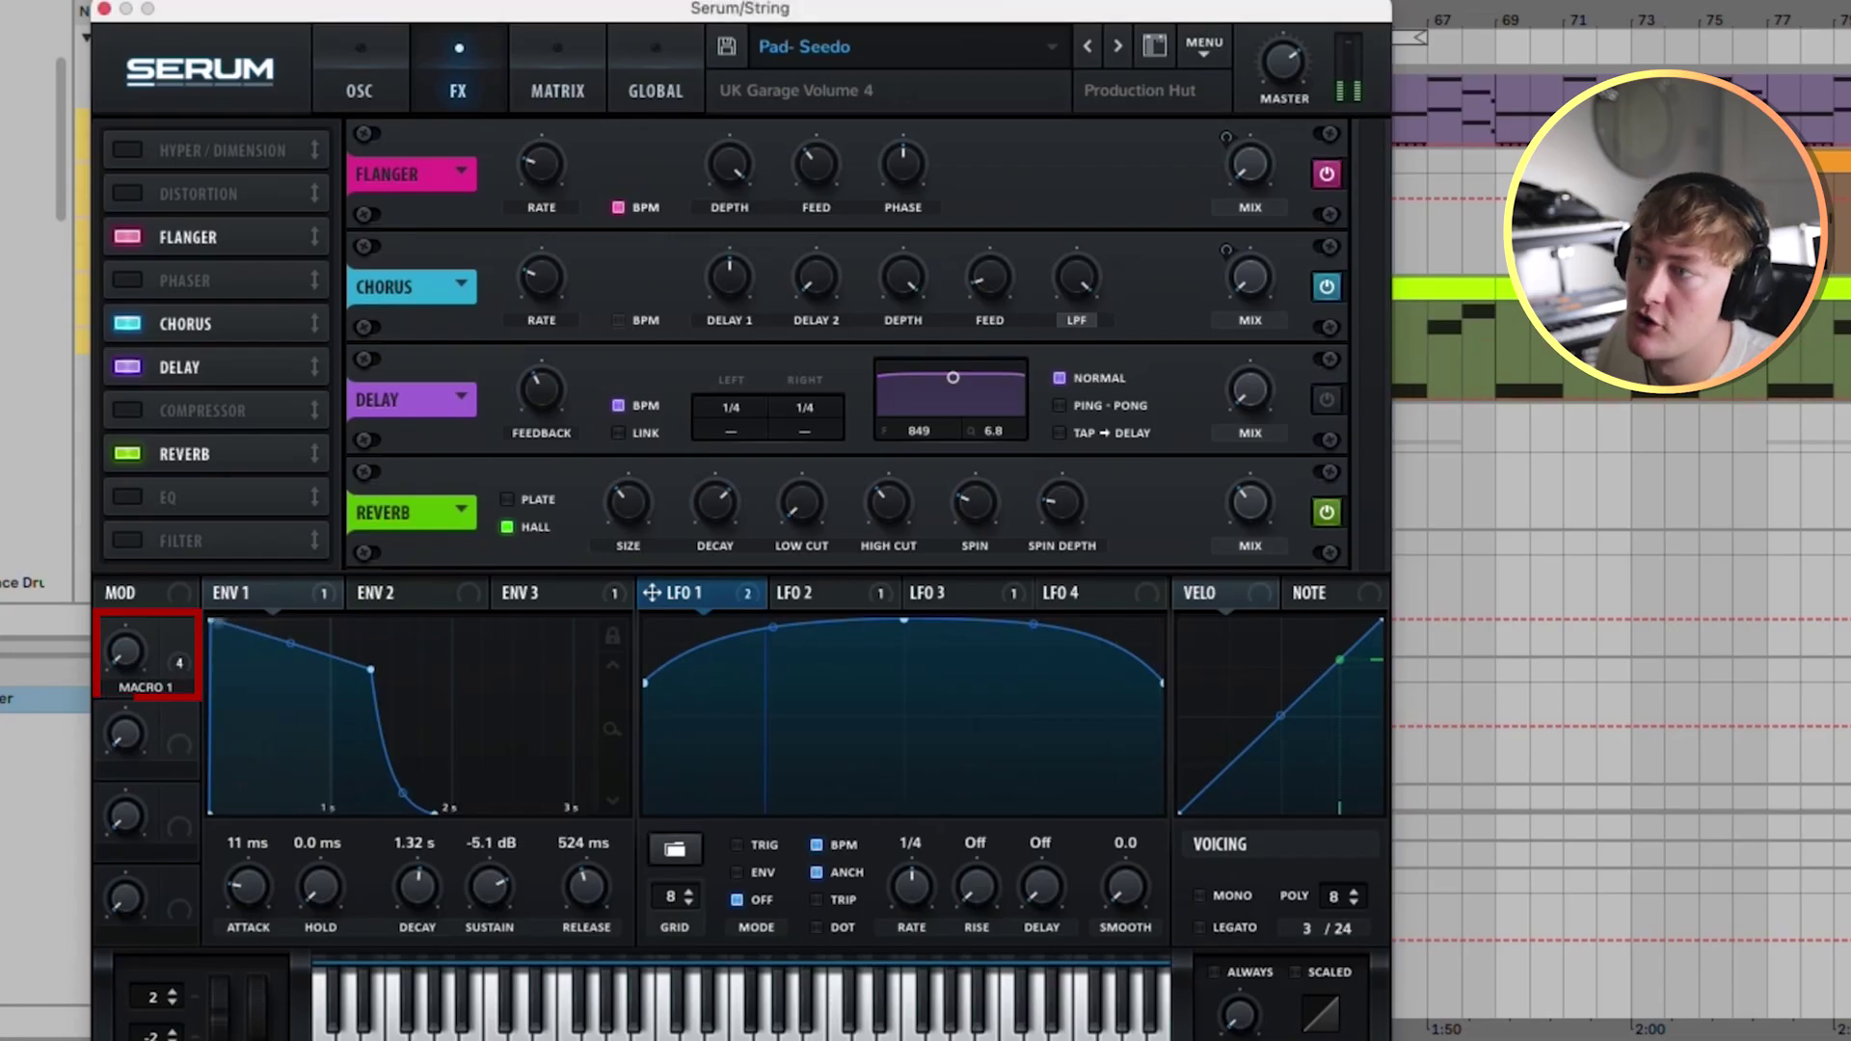
drag(125, 652, 126, 592)
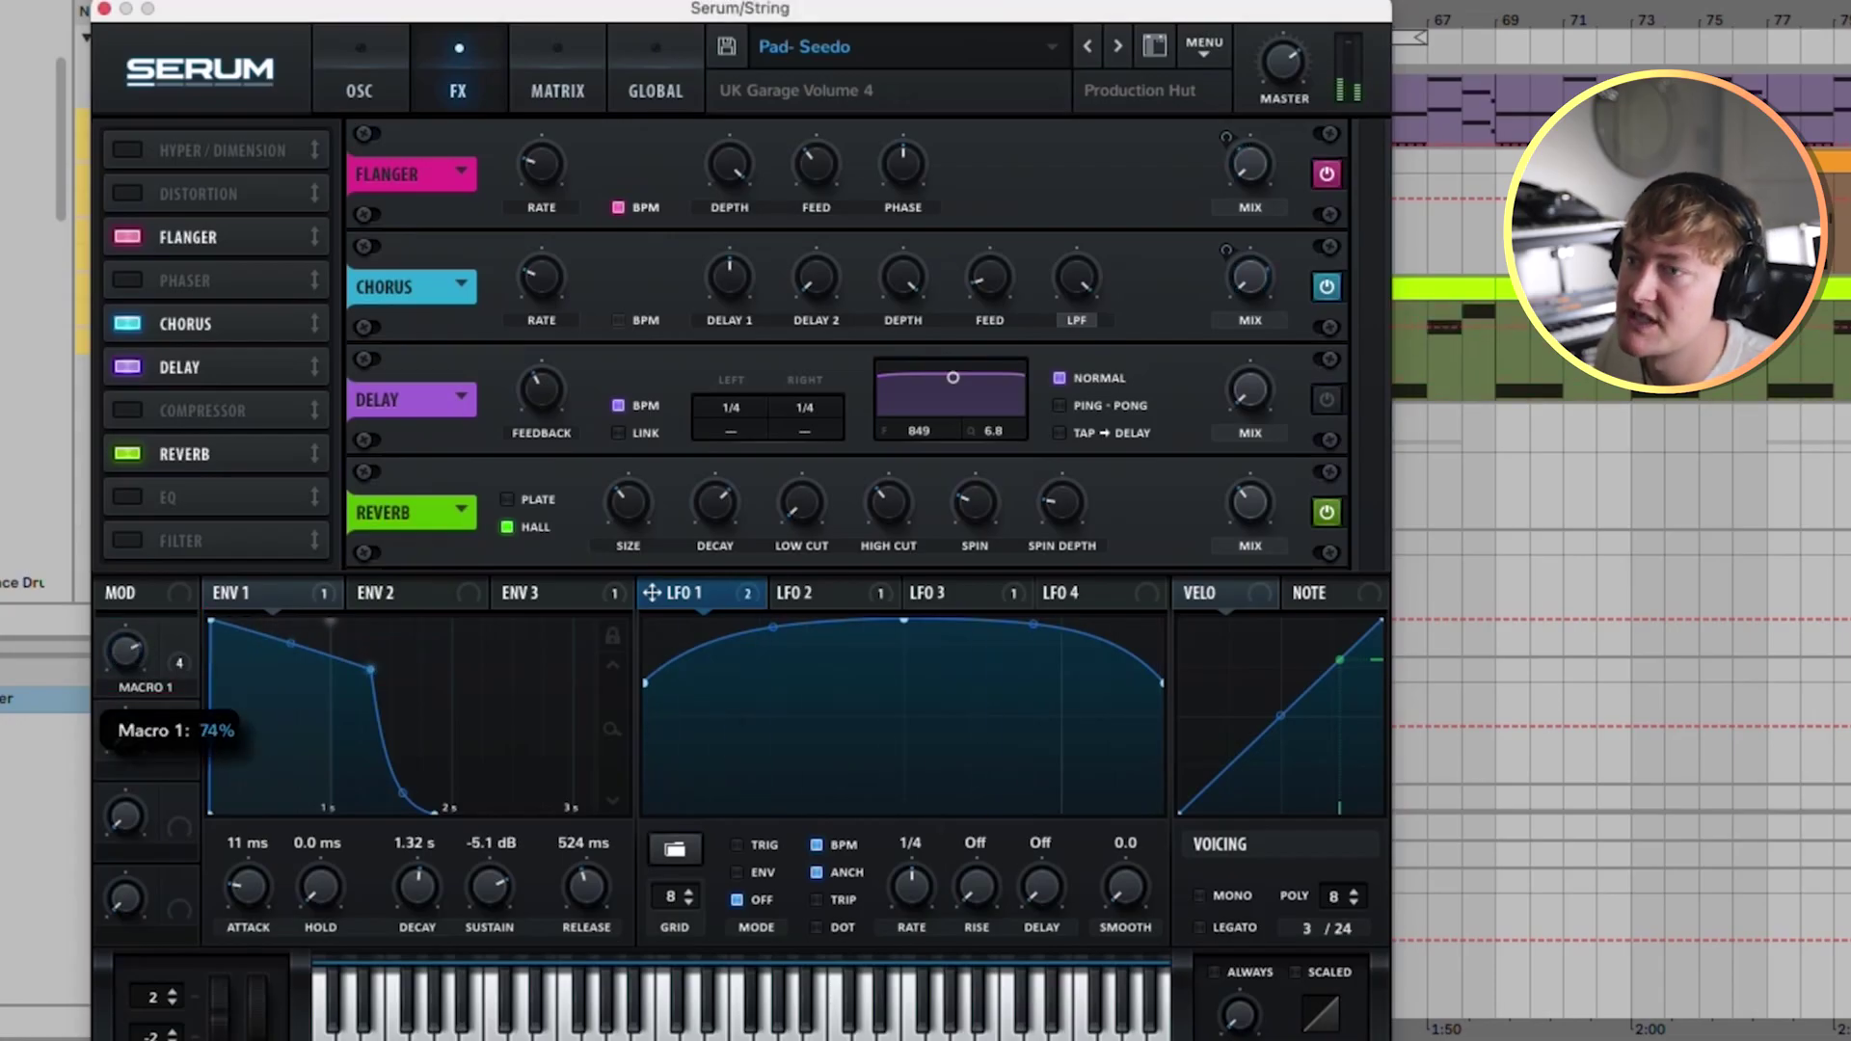
drag(125, 652, 125, 598)
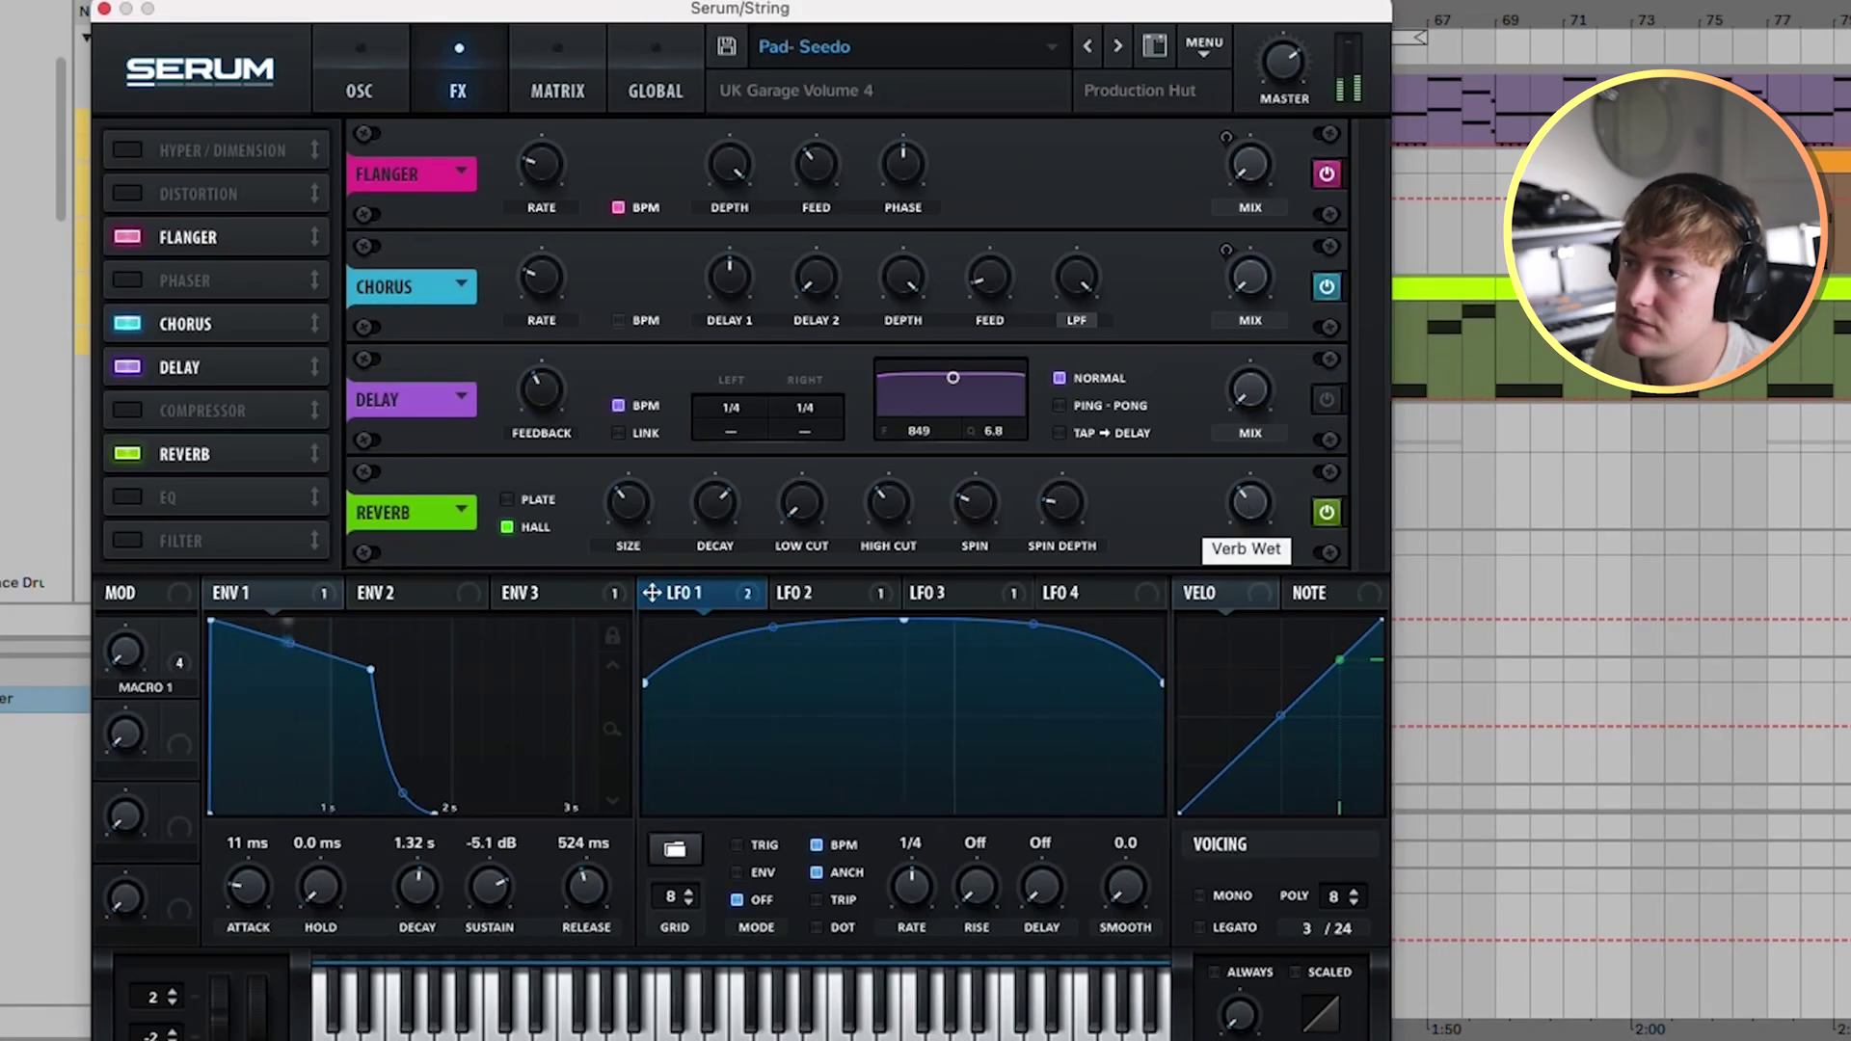
click(359, 90)
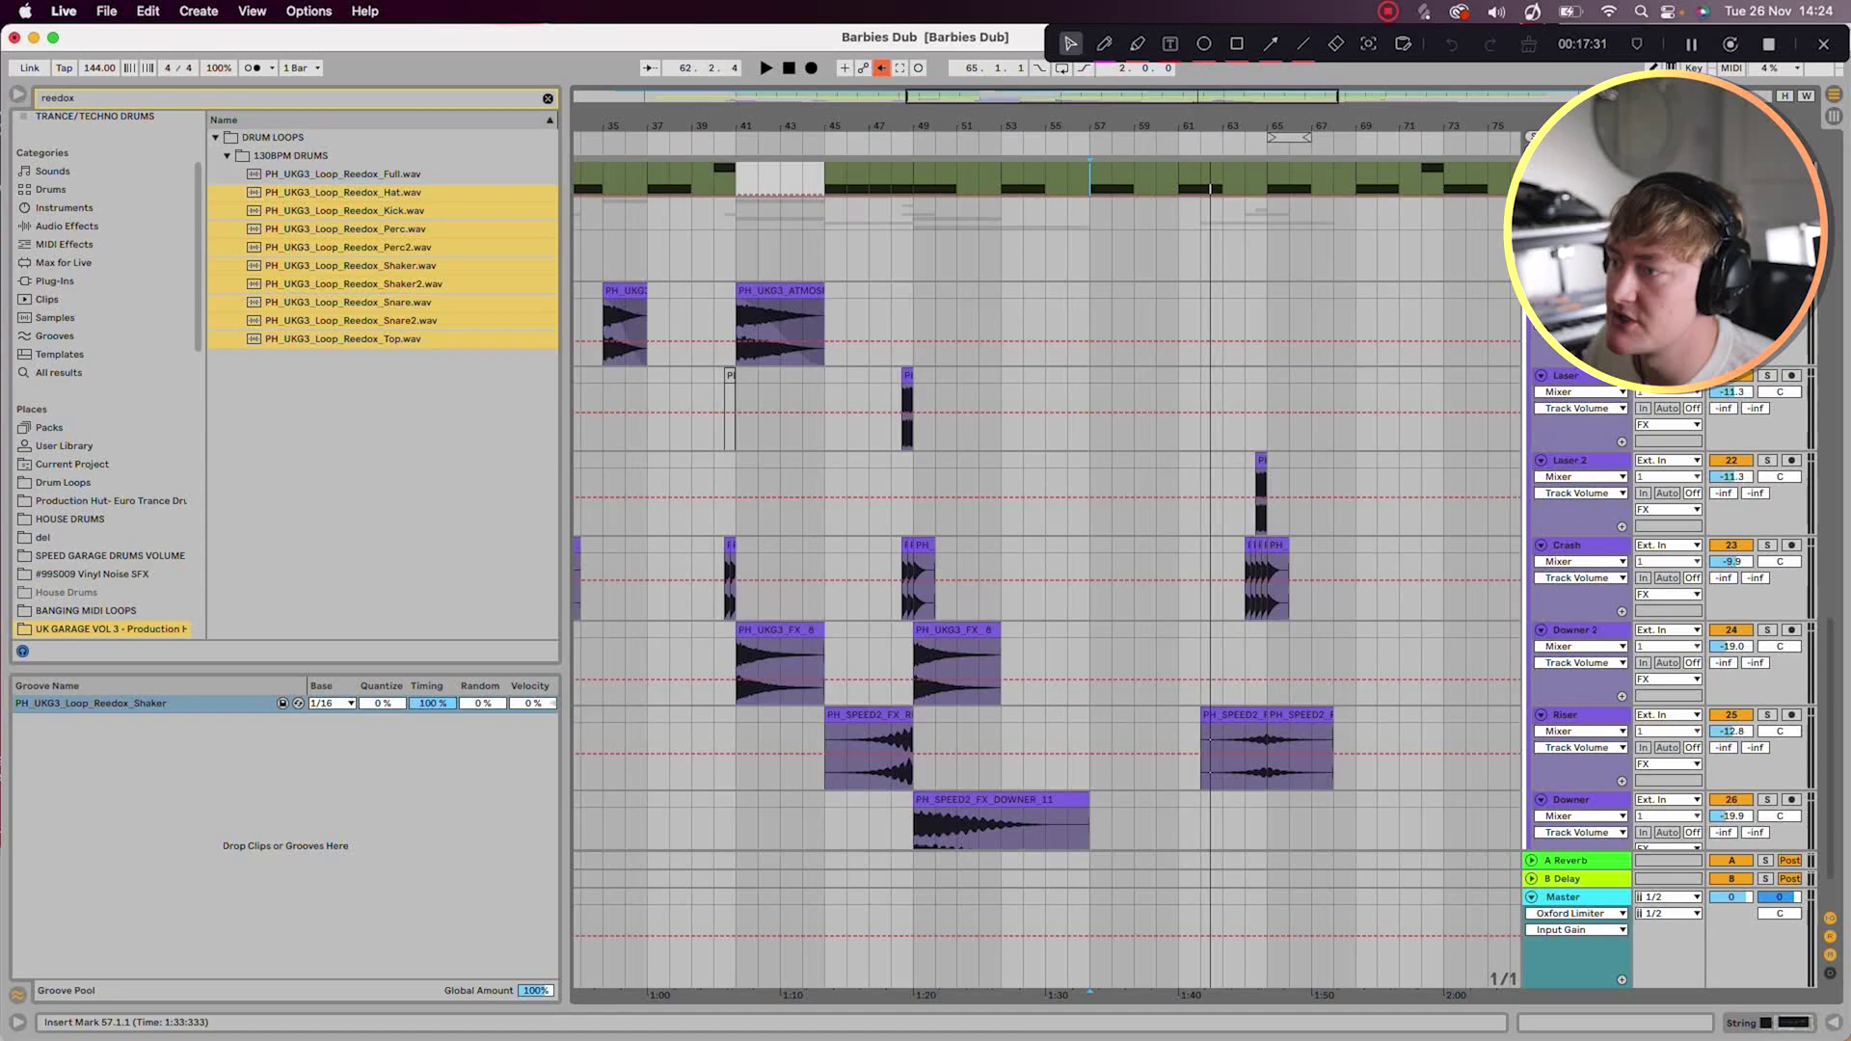
Step: Find the transition effects around bar 49, solo the Laser track and play its clip from 48.3
scroll(1047, 578, down, 2)
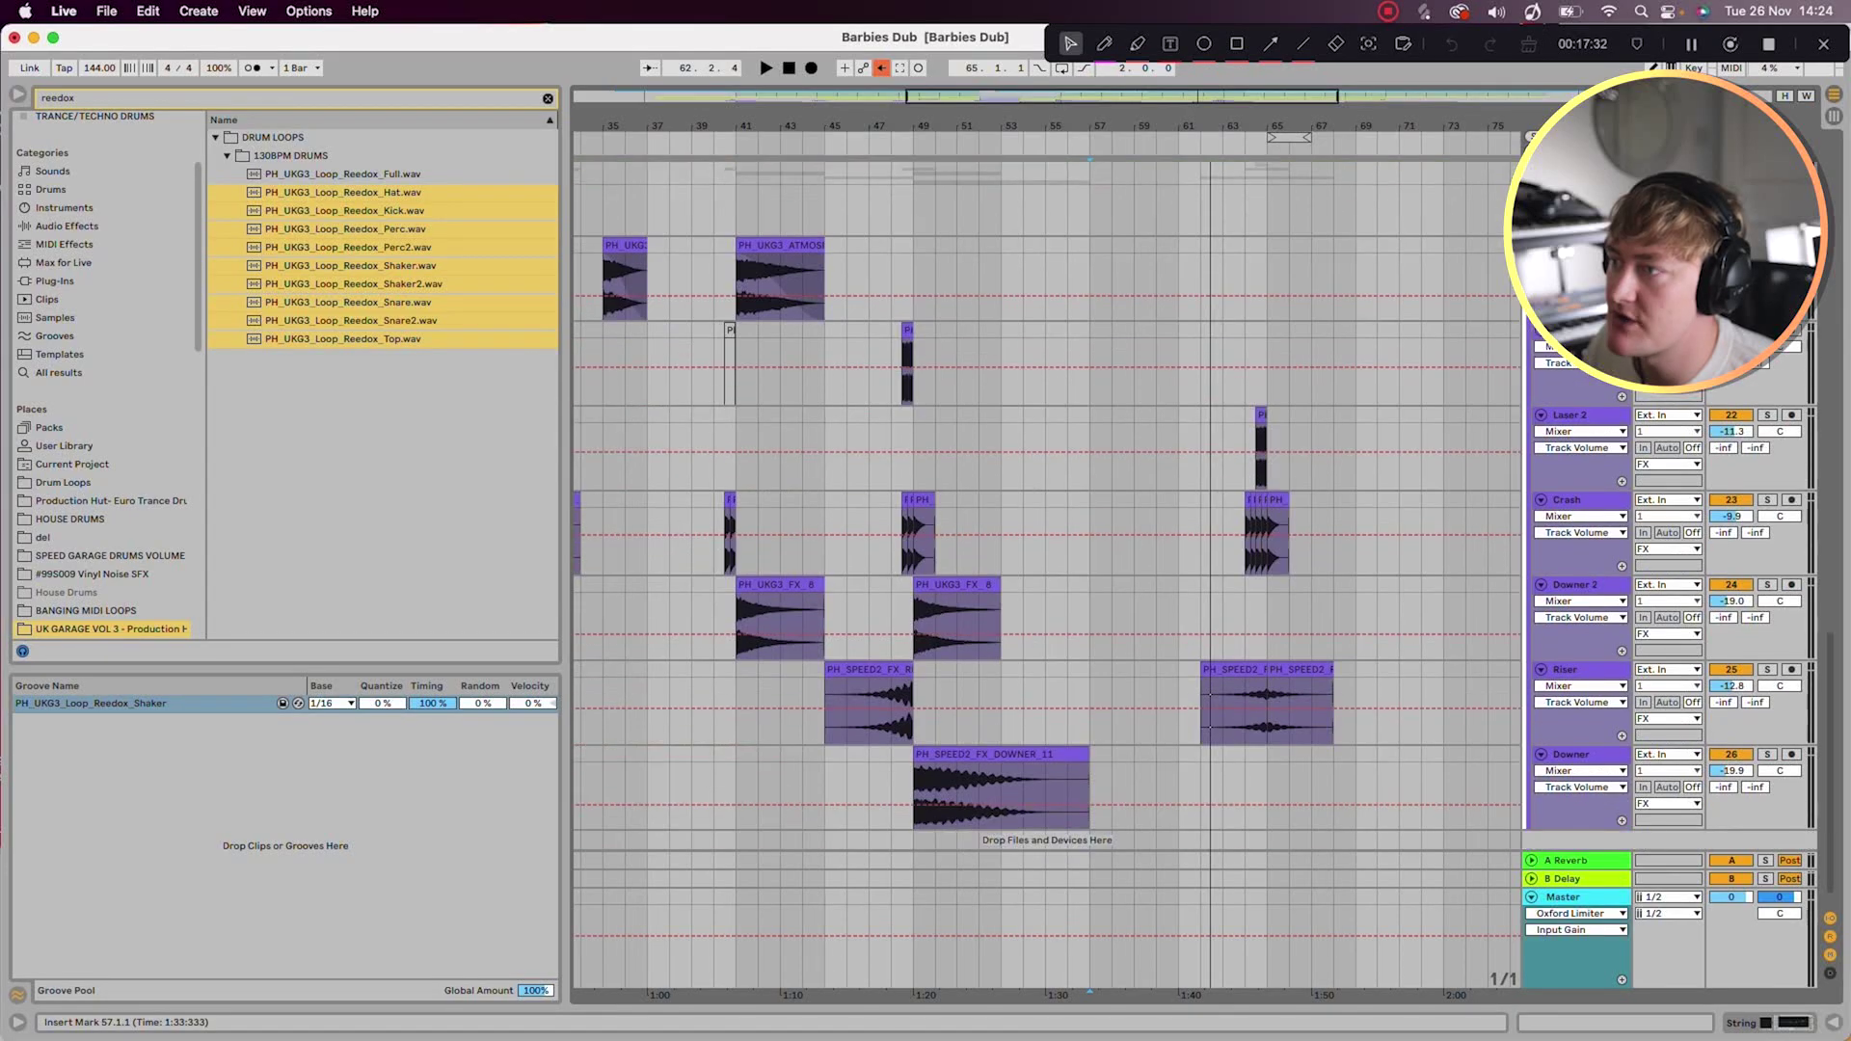
drag(913, 126, 914, 188)
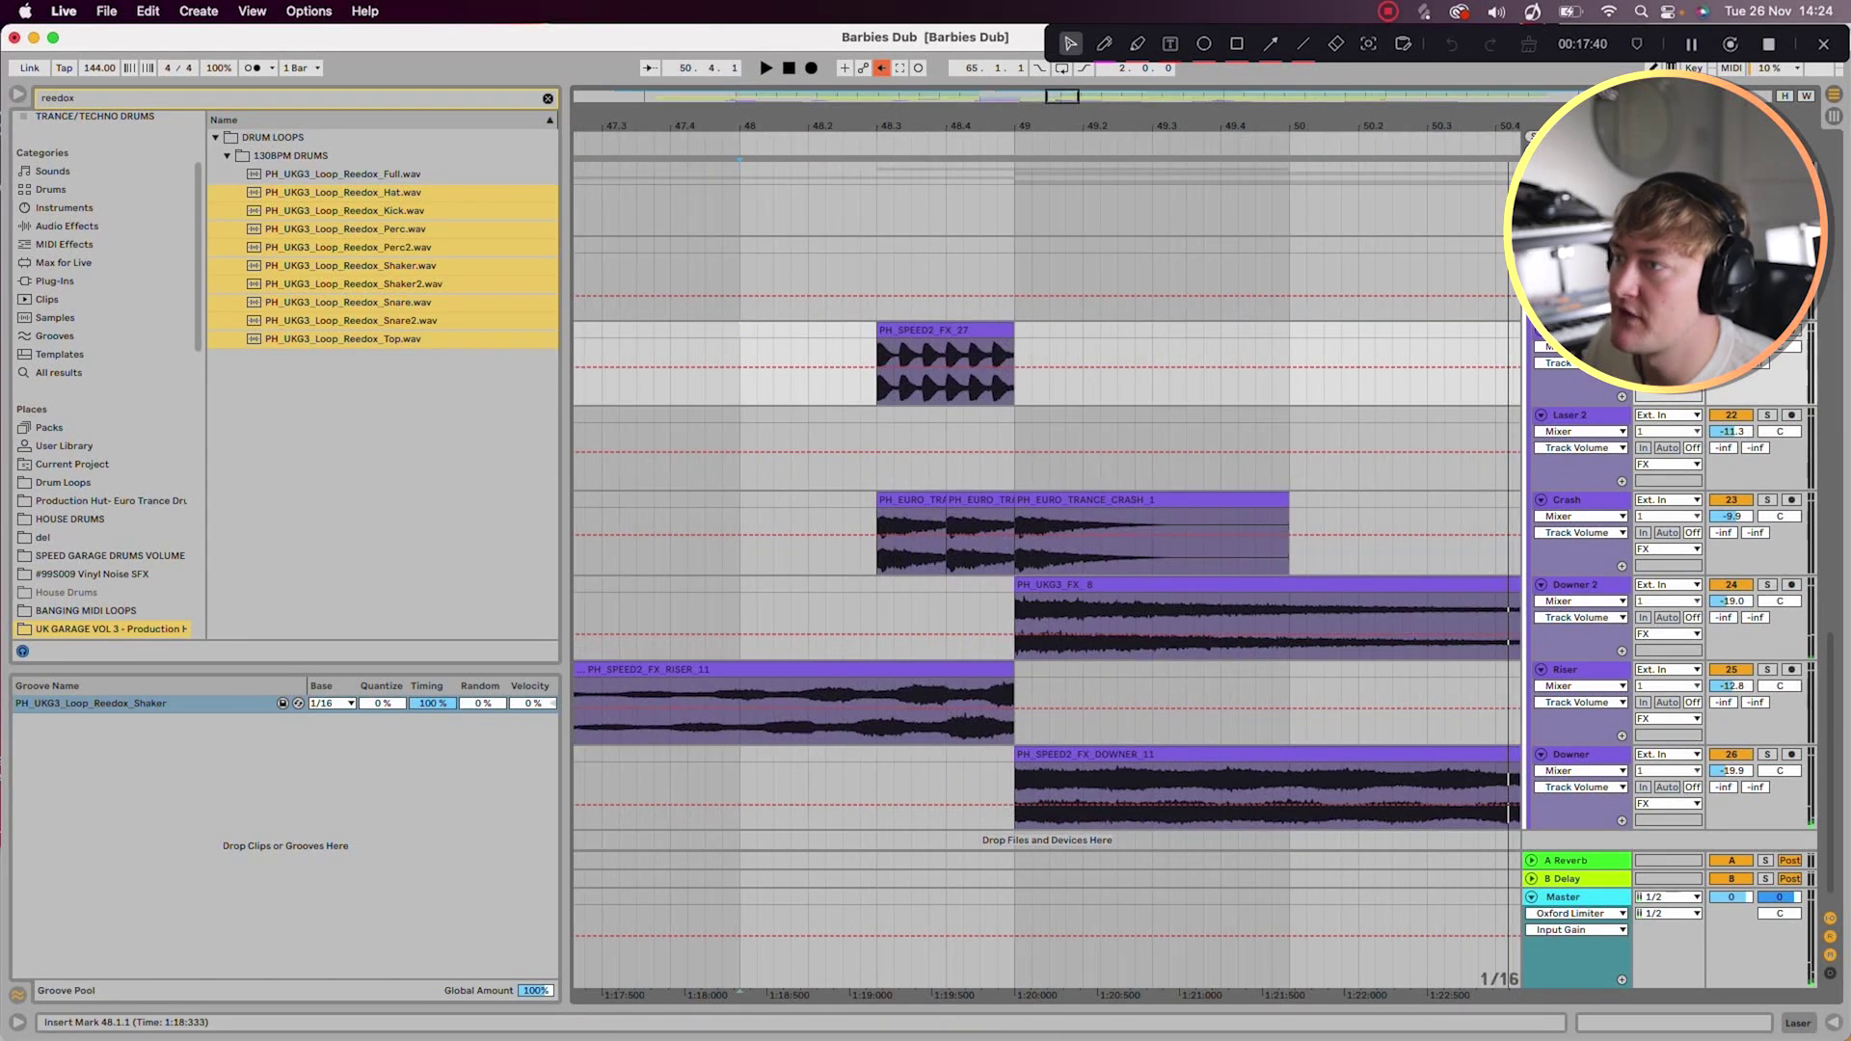
click(878, 376)
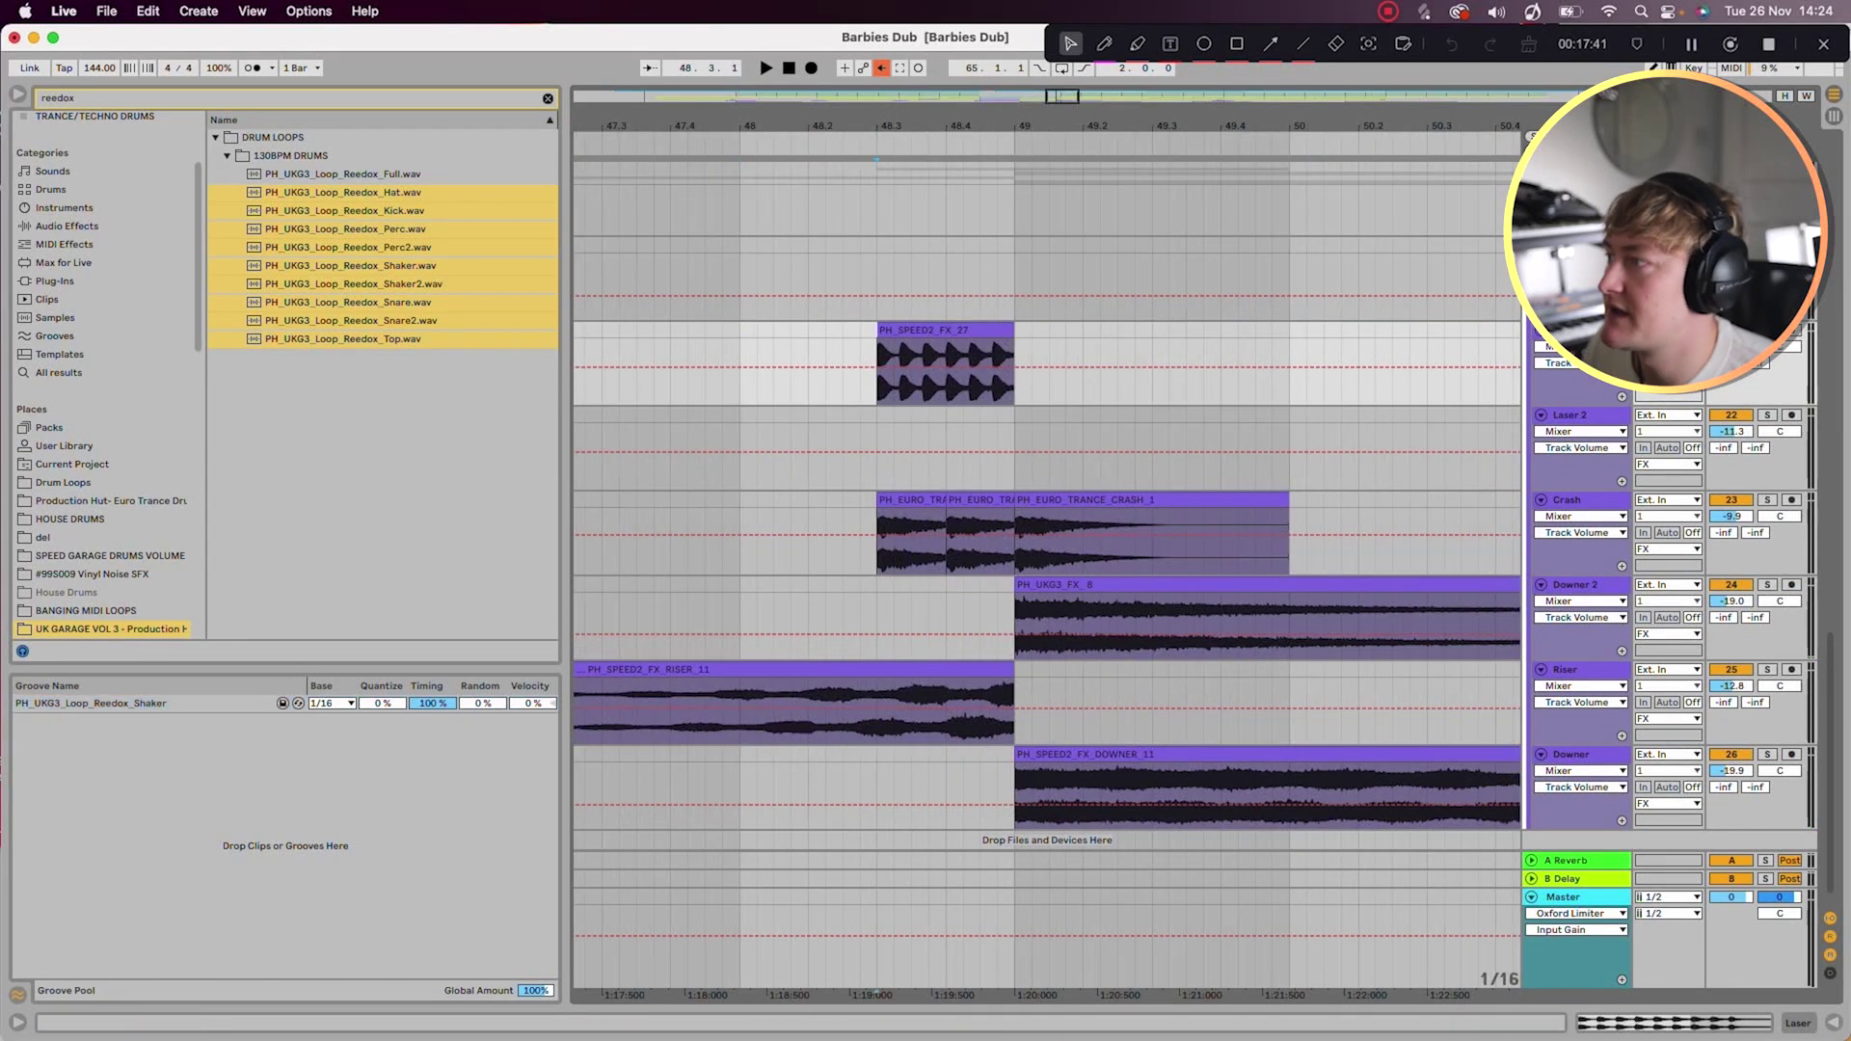
key(s)
key(space)
key(space)
key(space)
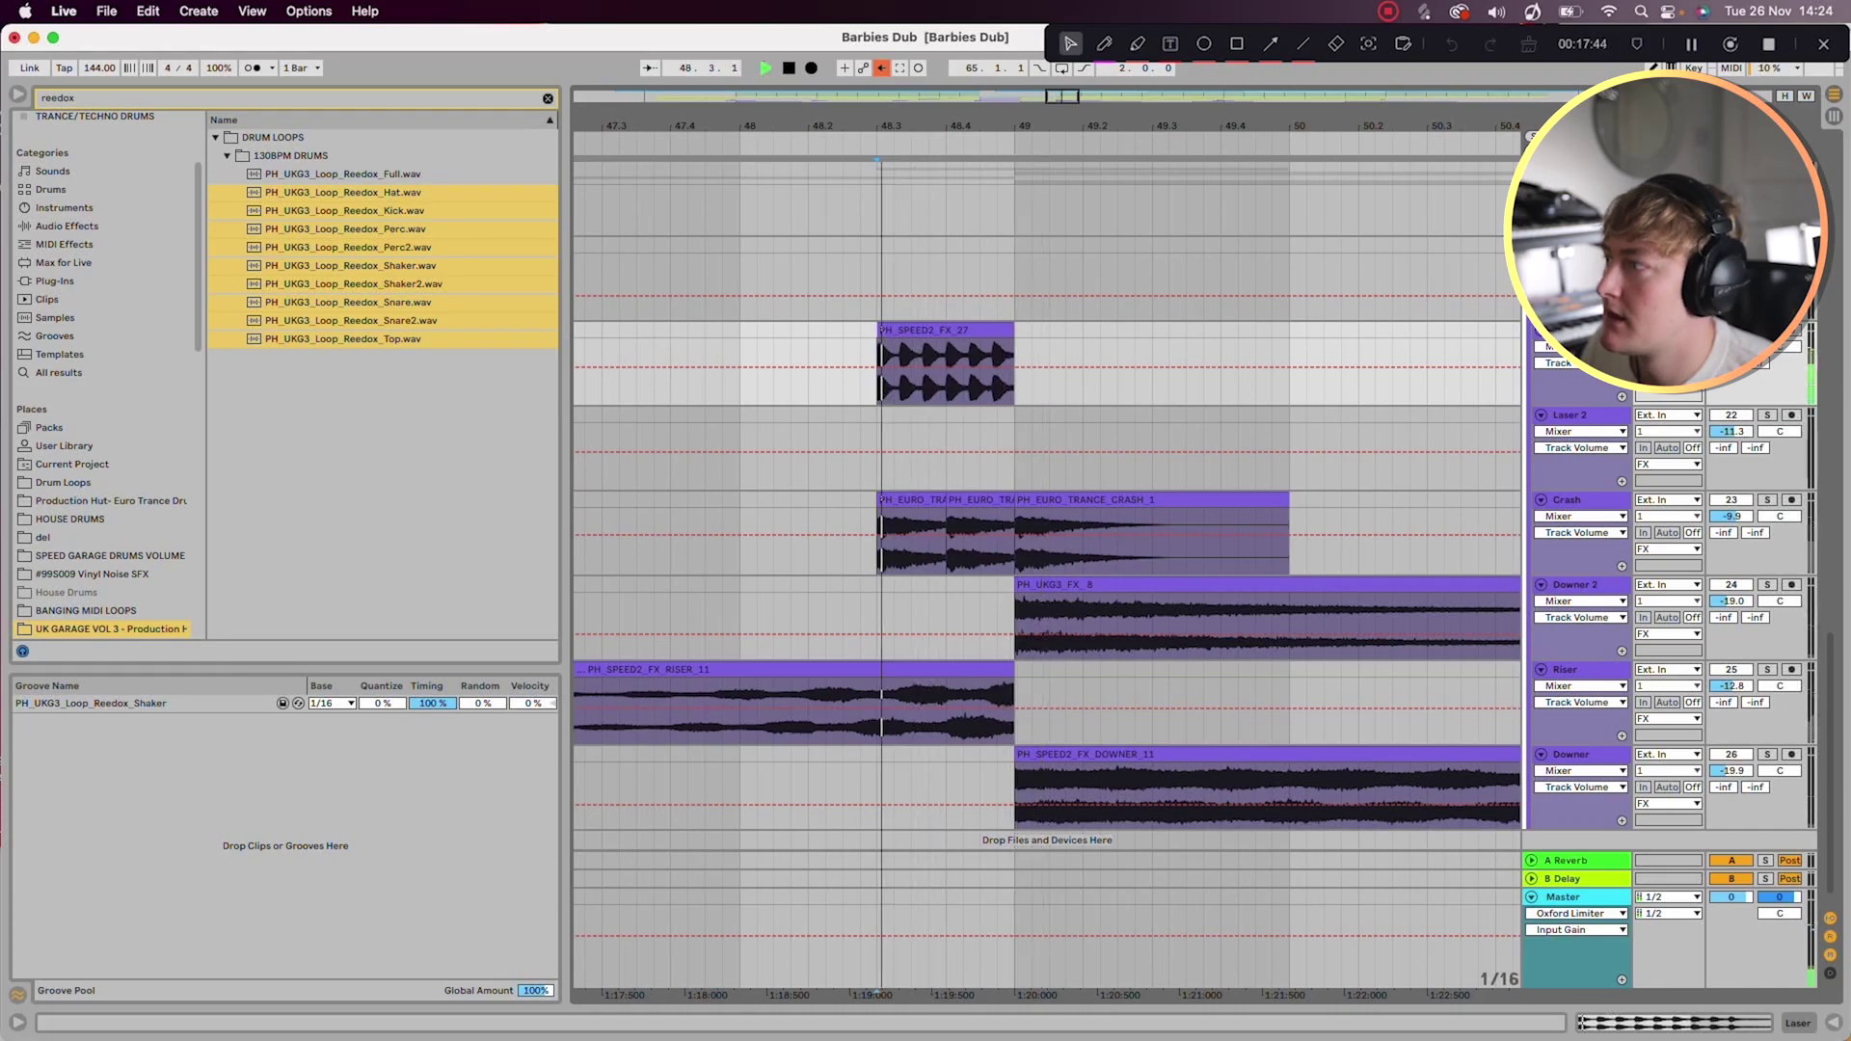
key(space)
Step: Solo the Crash track and play its repeated crash clips from 48.3 into bar 49
click(1767, 500)
key(space)
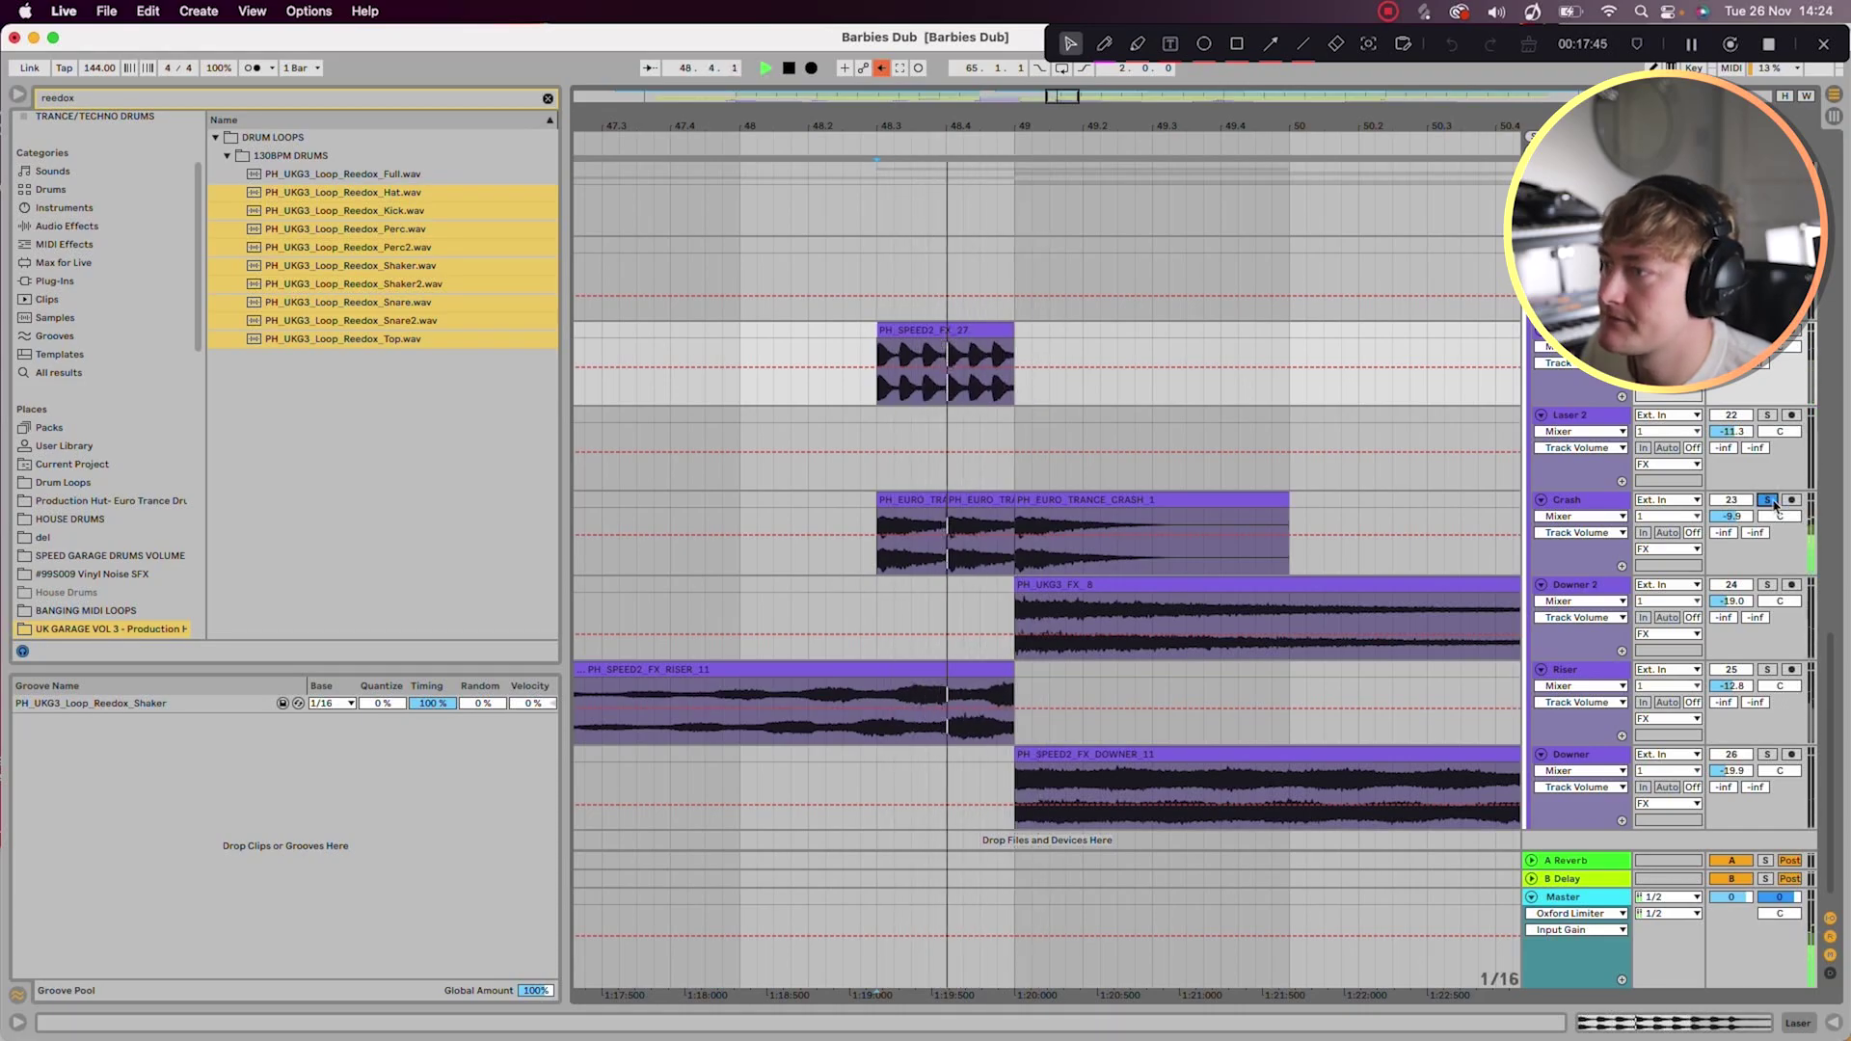
key(space)
key(space)
key(space)
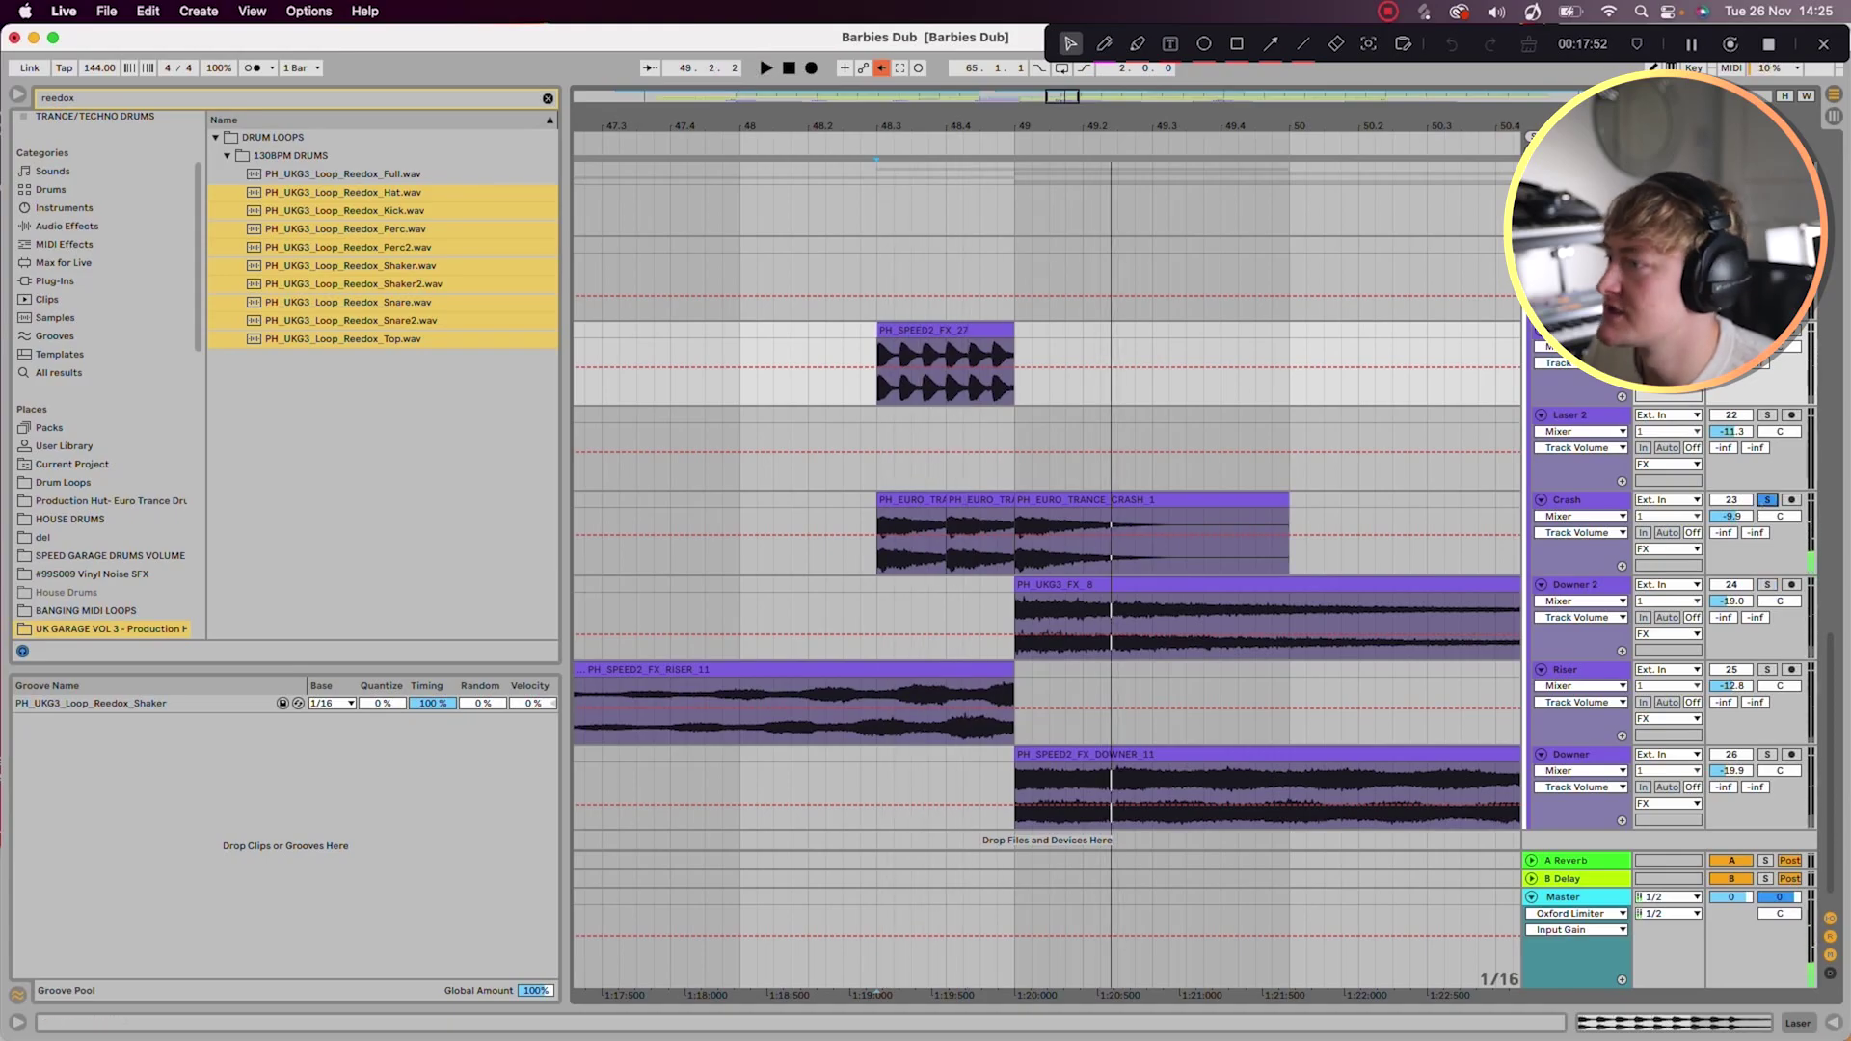
Step: Solo the Downer 2 track and play its clip from just before bar 49
click(980, 617)
key(space)
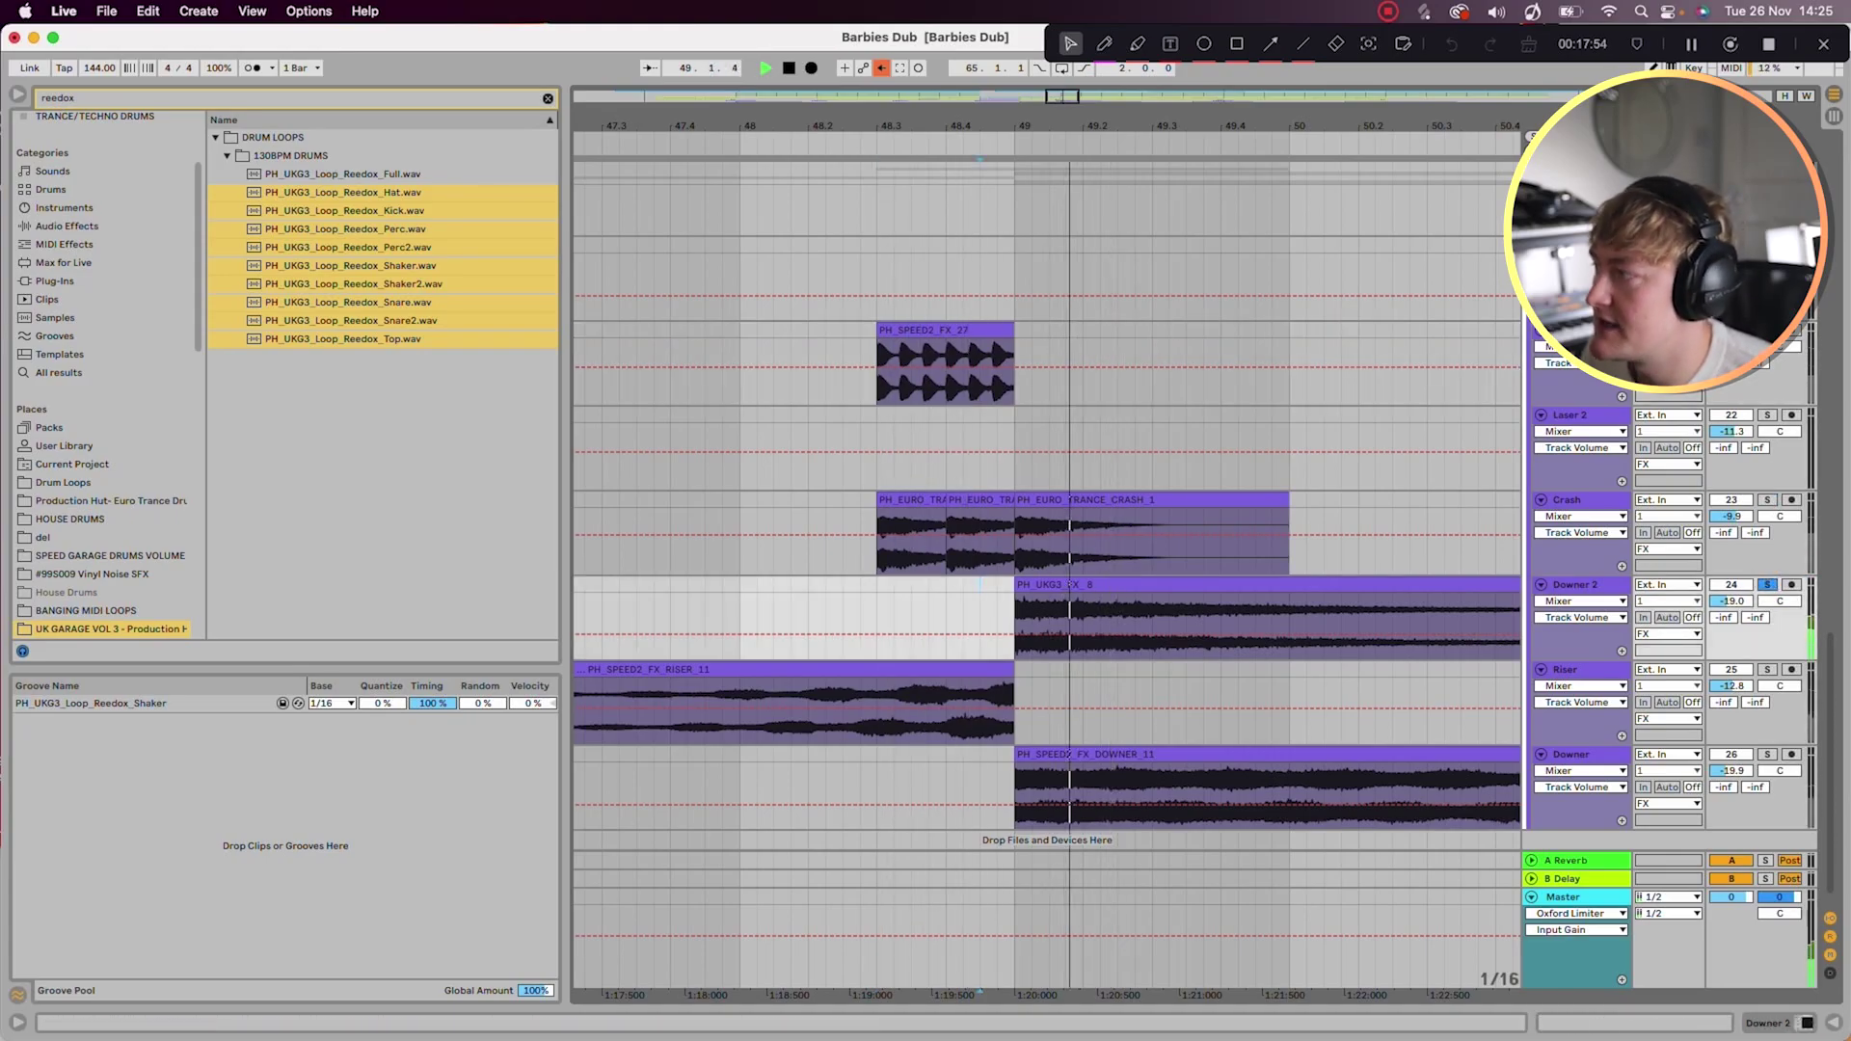